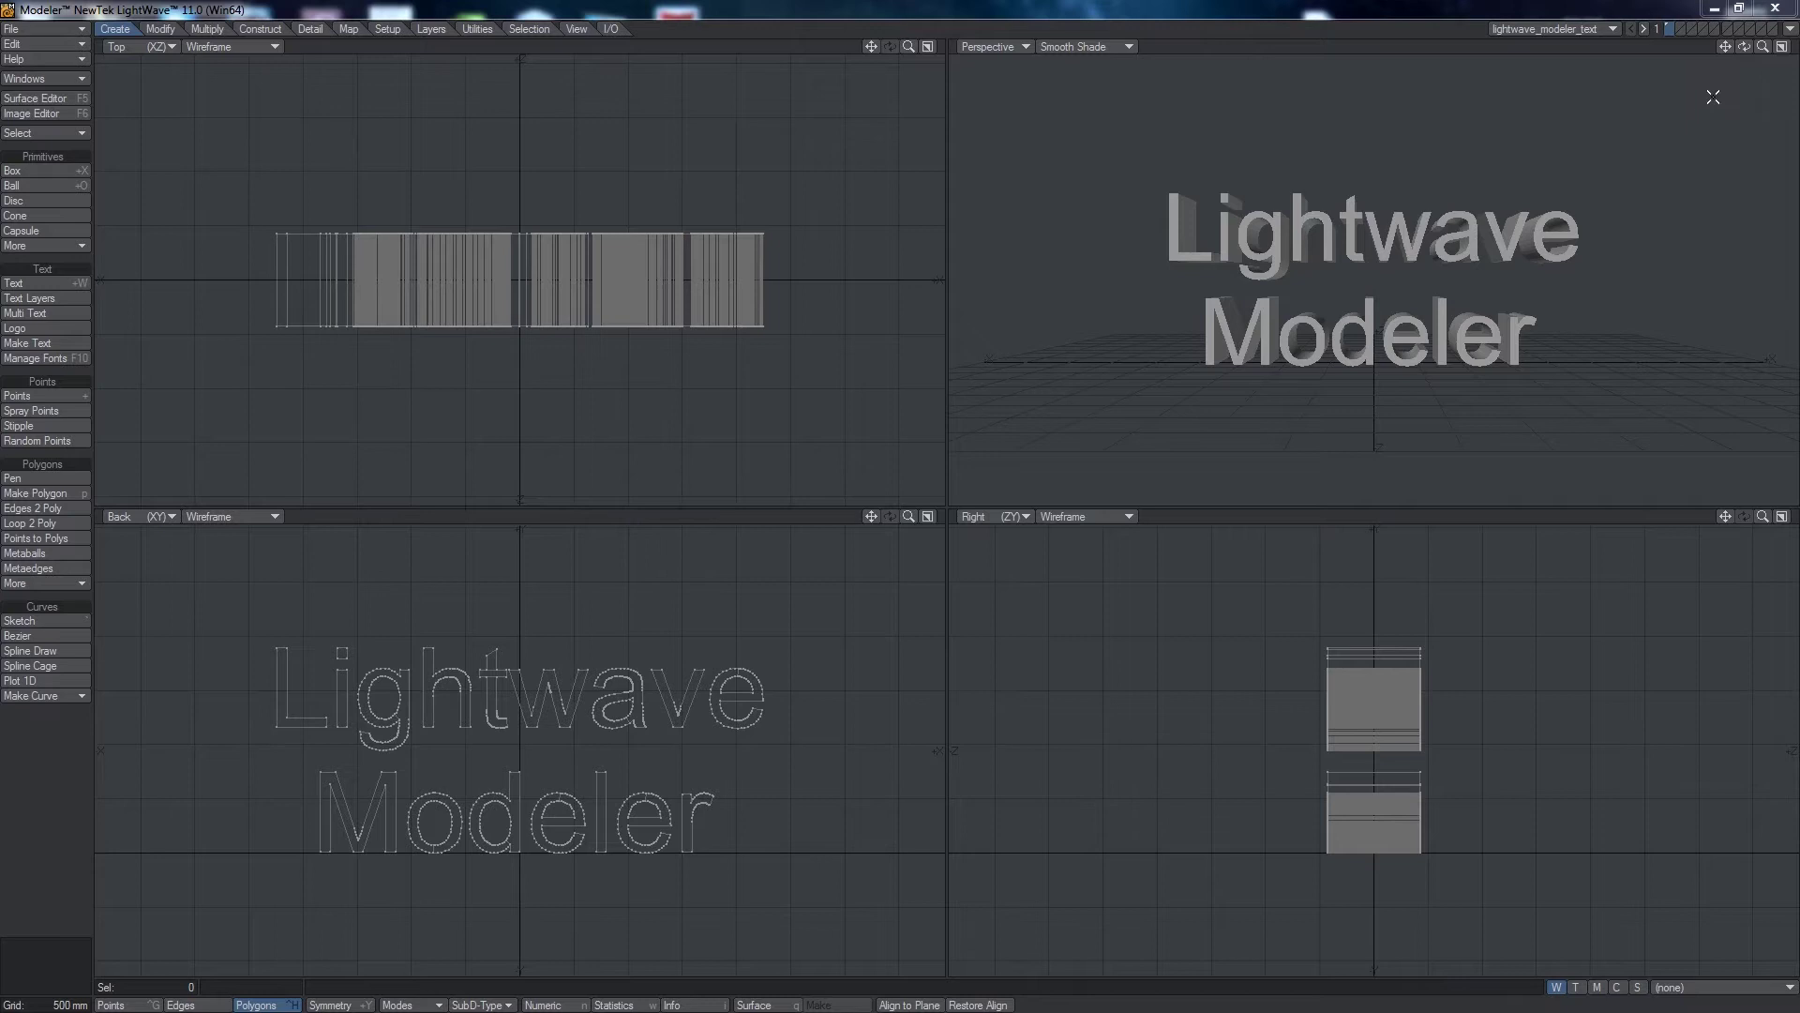
Step: Examine the extruded text from several angles in the perspective view, and look at the perspective and back views enlarged
left_click_drag(1745, 47, 902, 505)
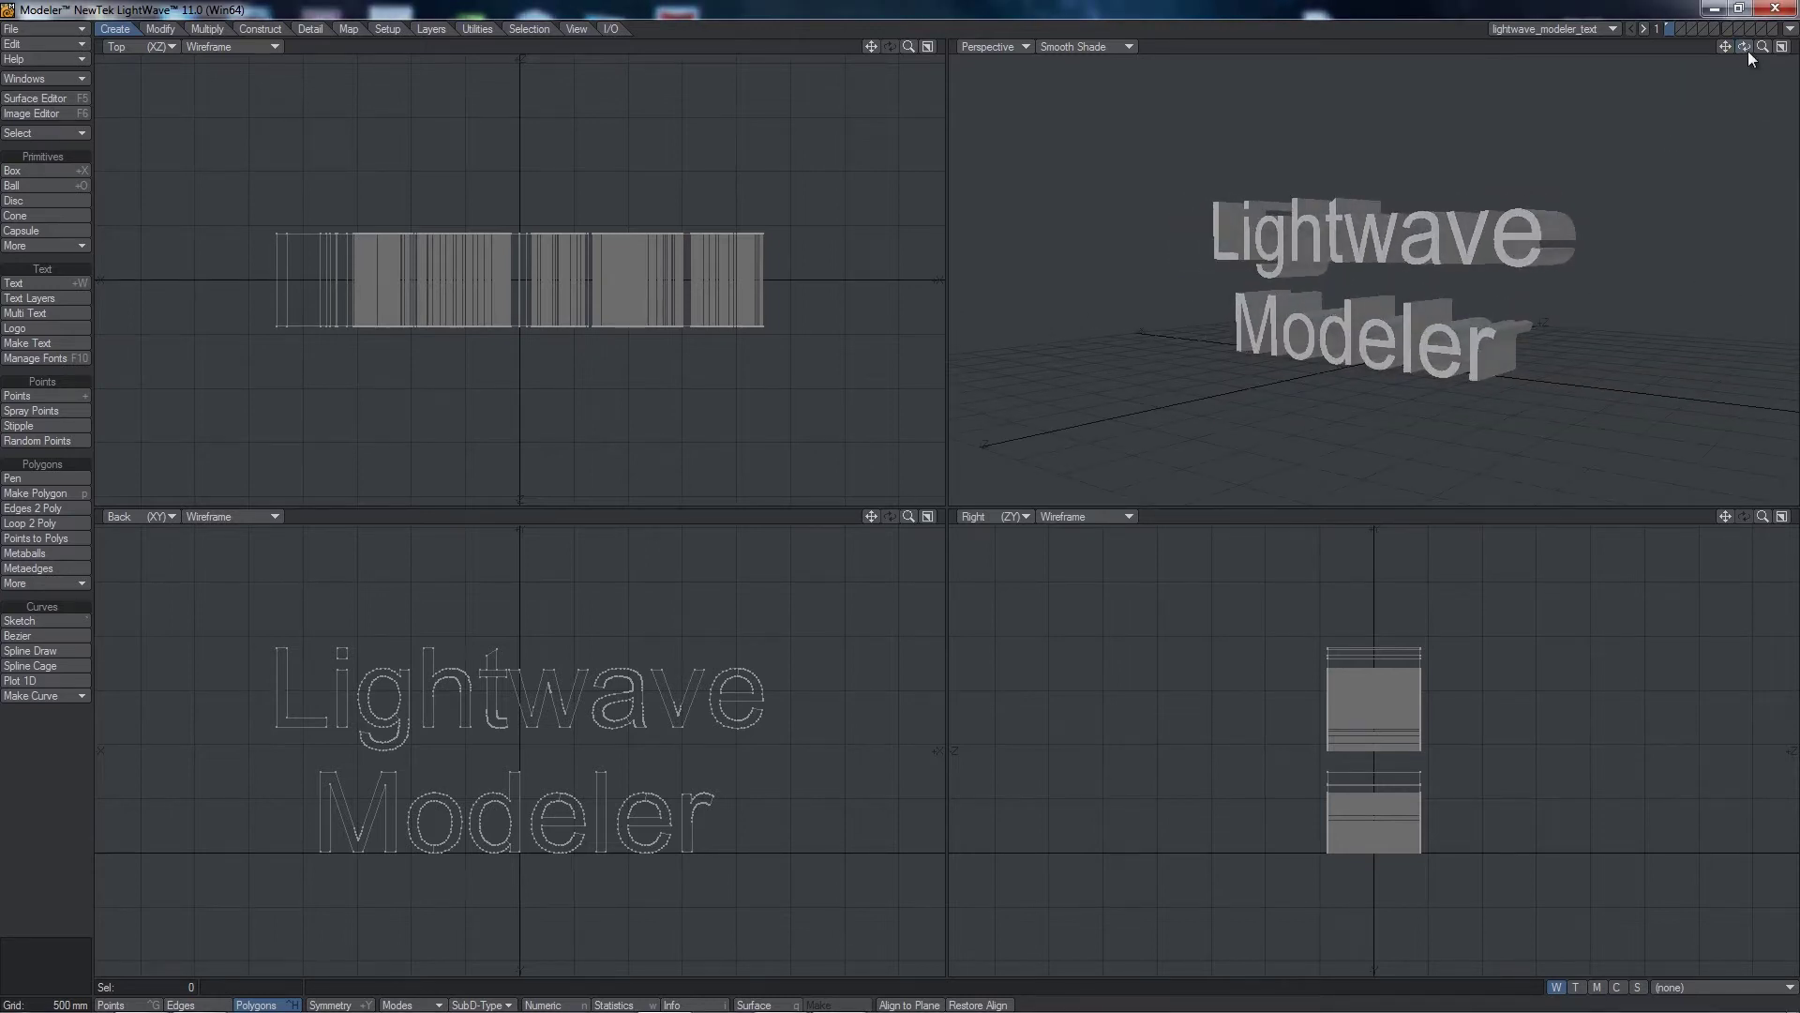
left_click_drag(1746, 49, 1631, 80)
left_click_drag(1750, 49, 1716, 120)
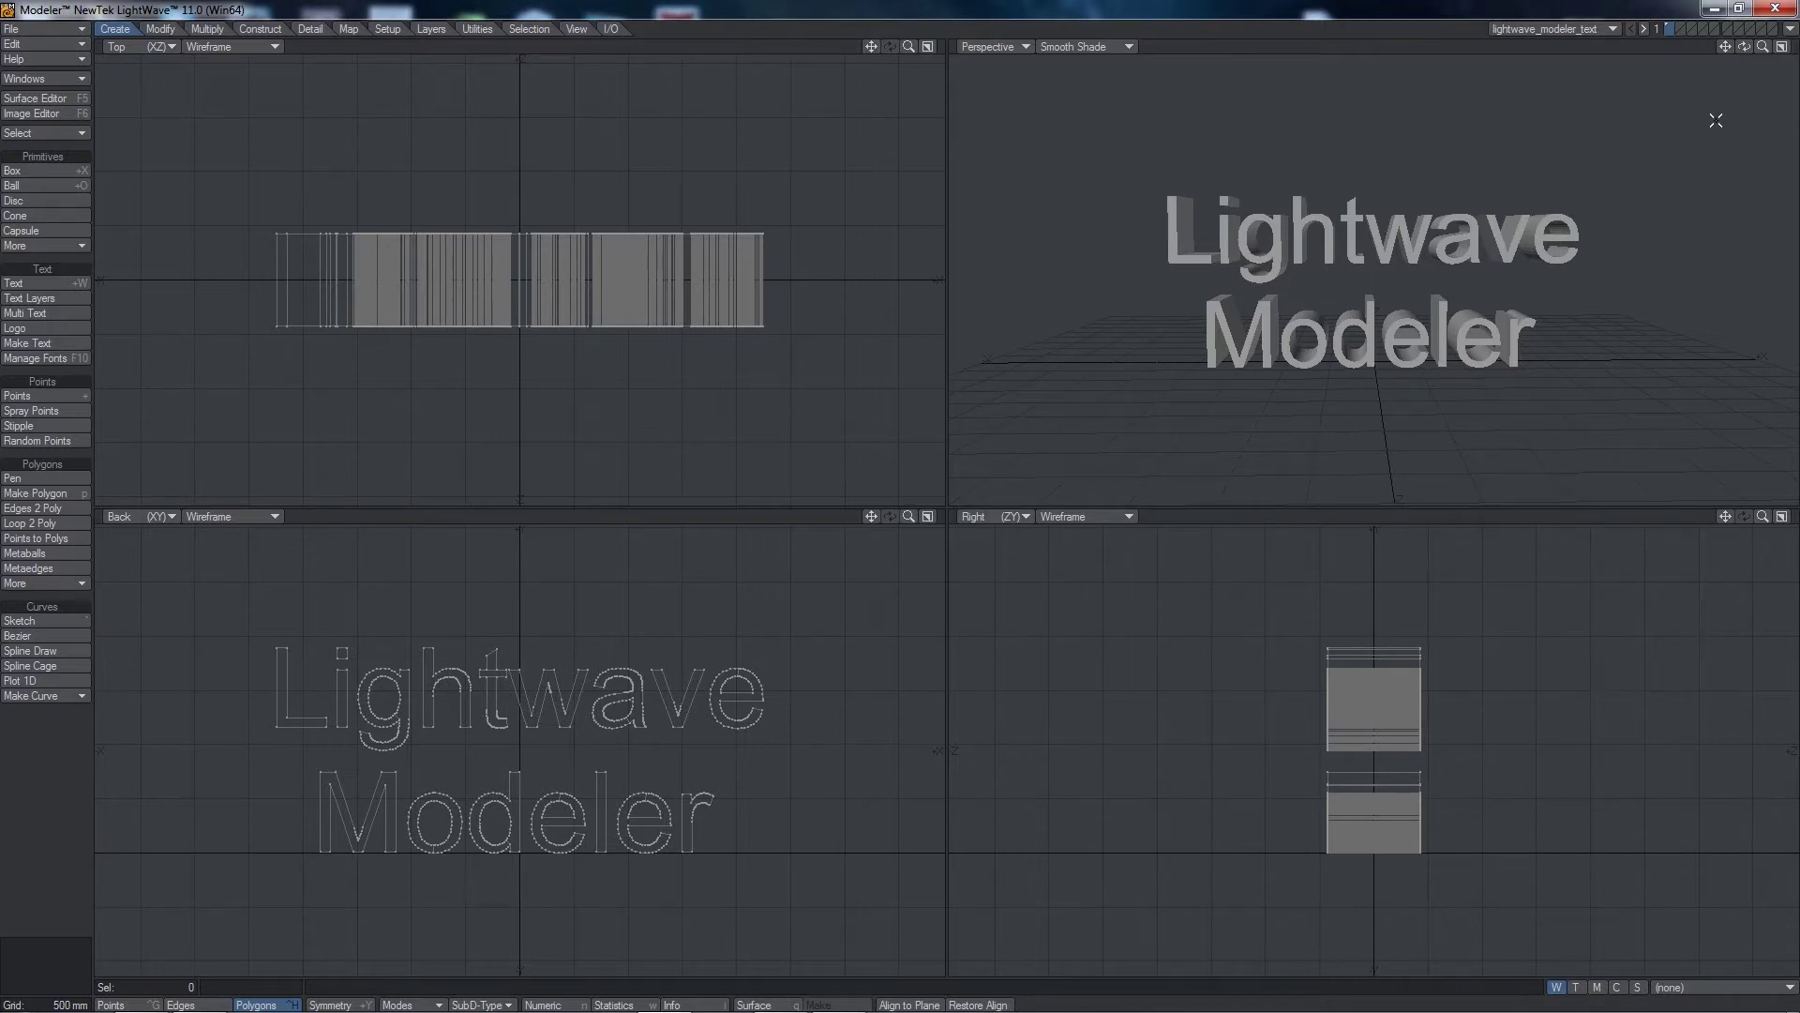
left_click_drag(1742, 47, 1730, 51)
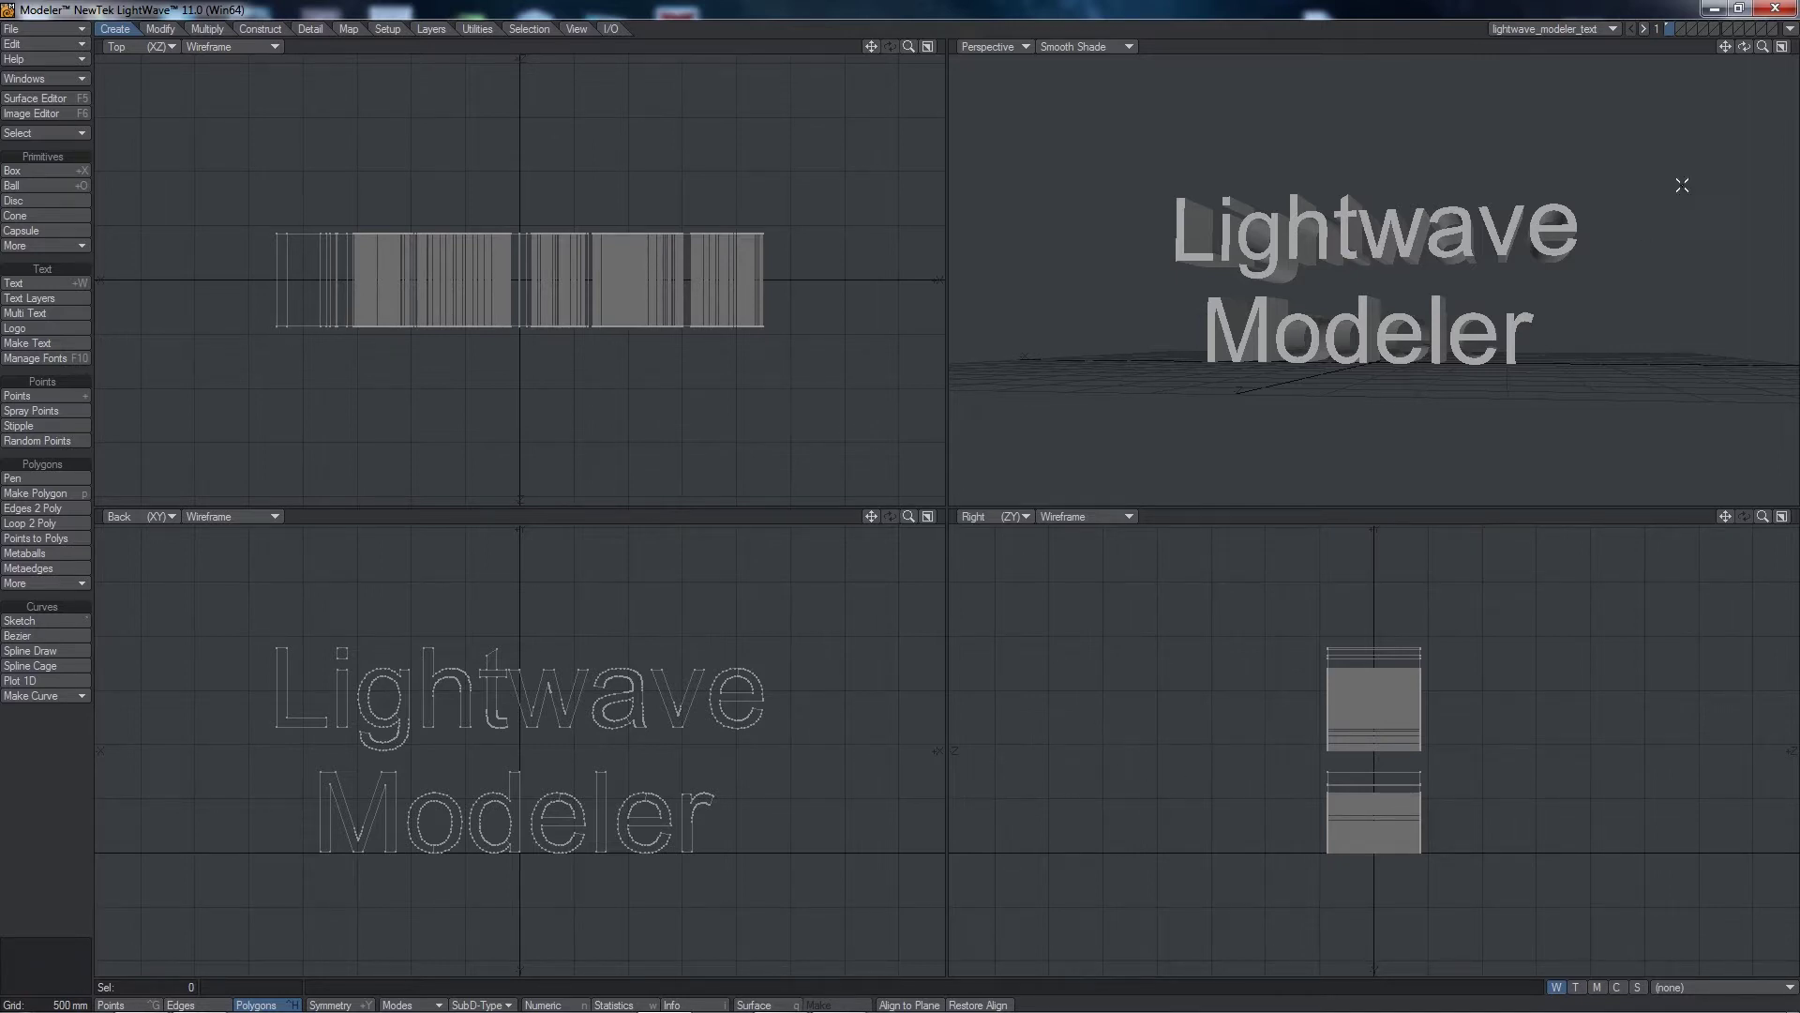
left_click_drag(1744, 49, 1692, 58)
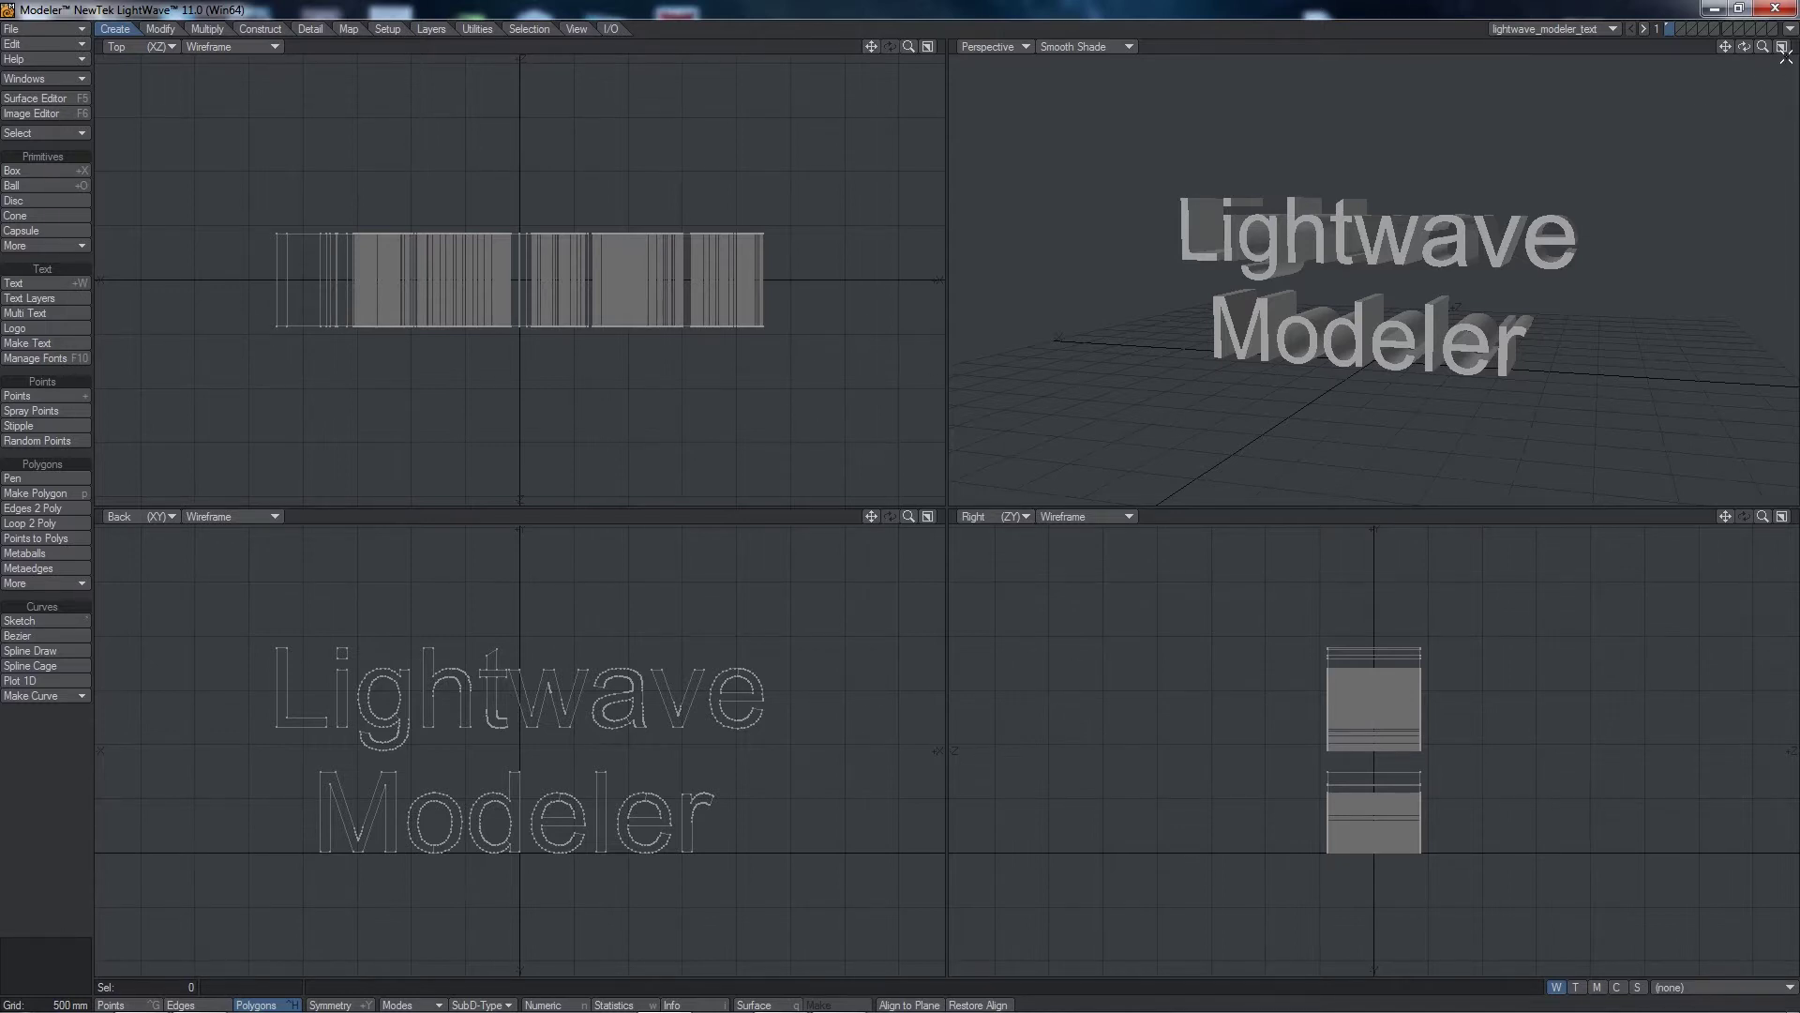
left_click(1782, 47)
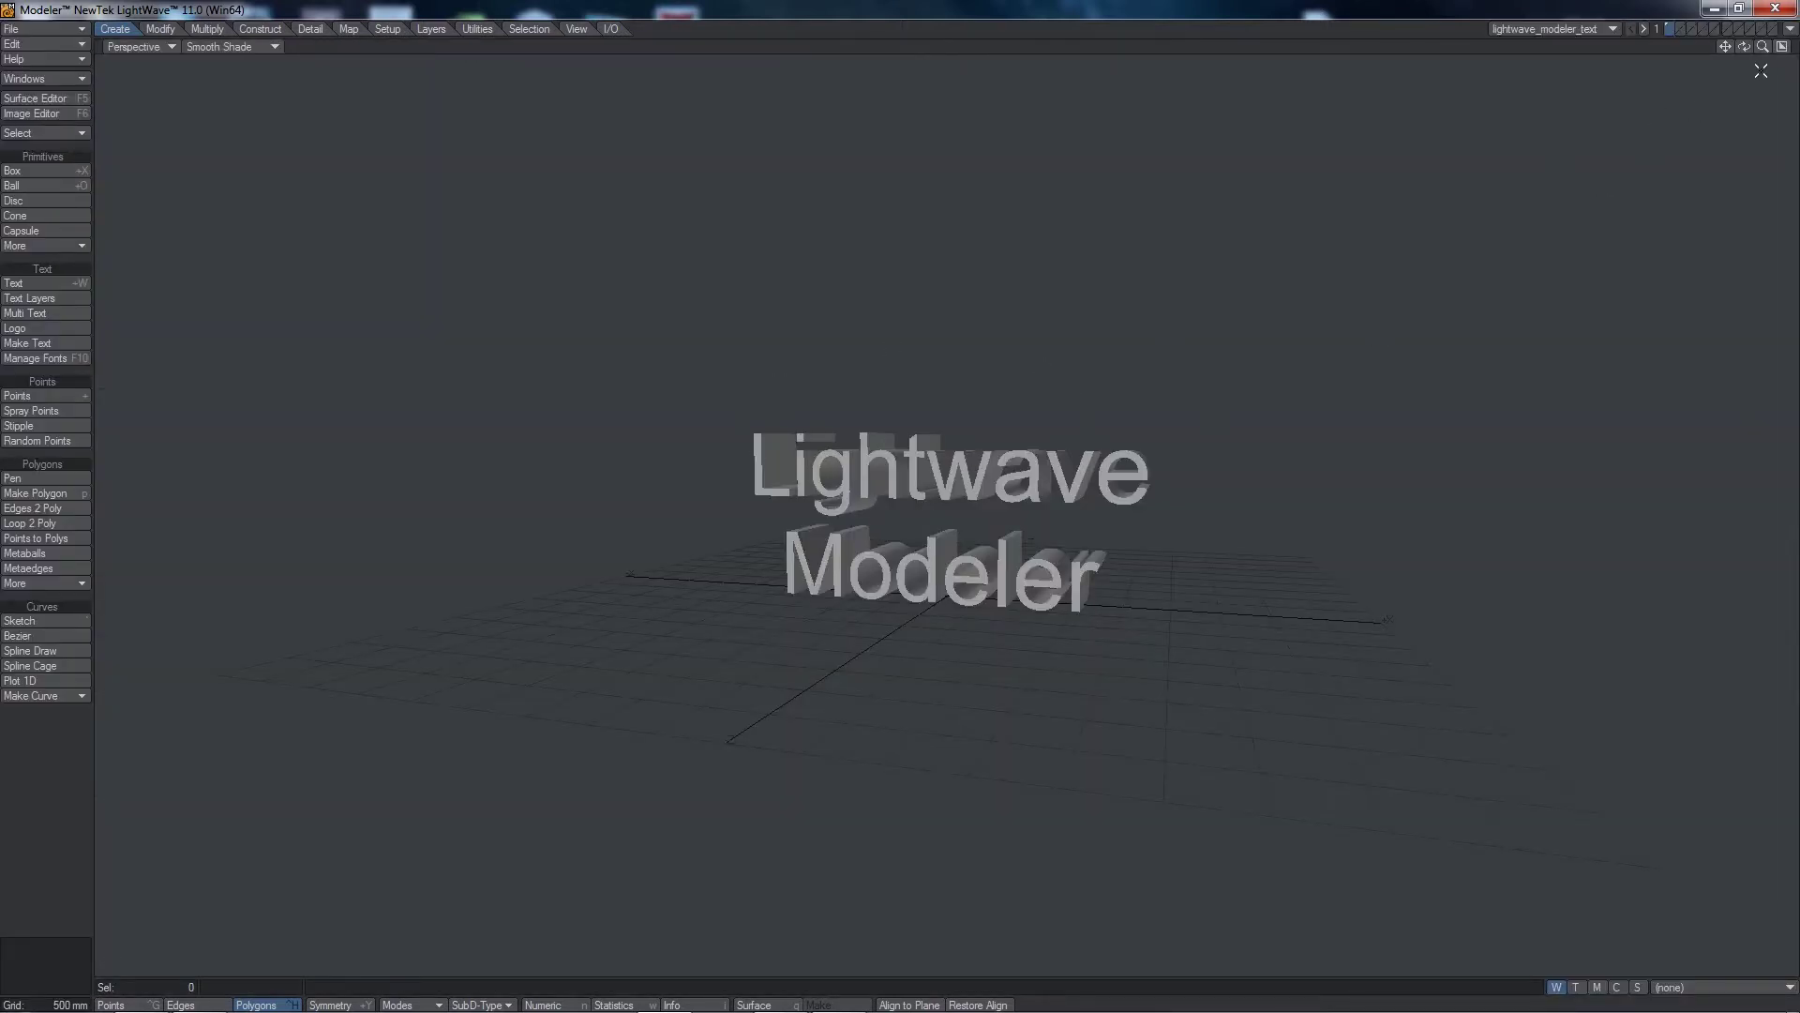
left_click(1783, 46)
left_click(928, 516)
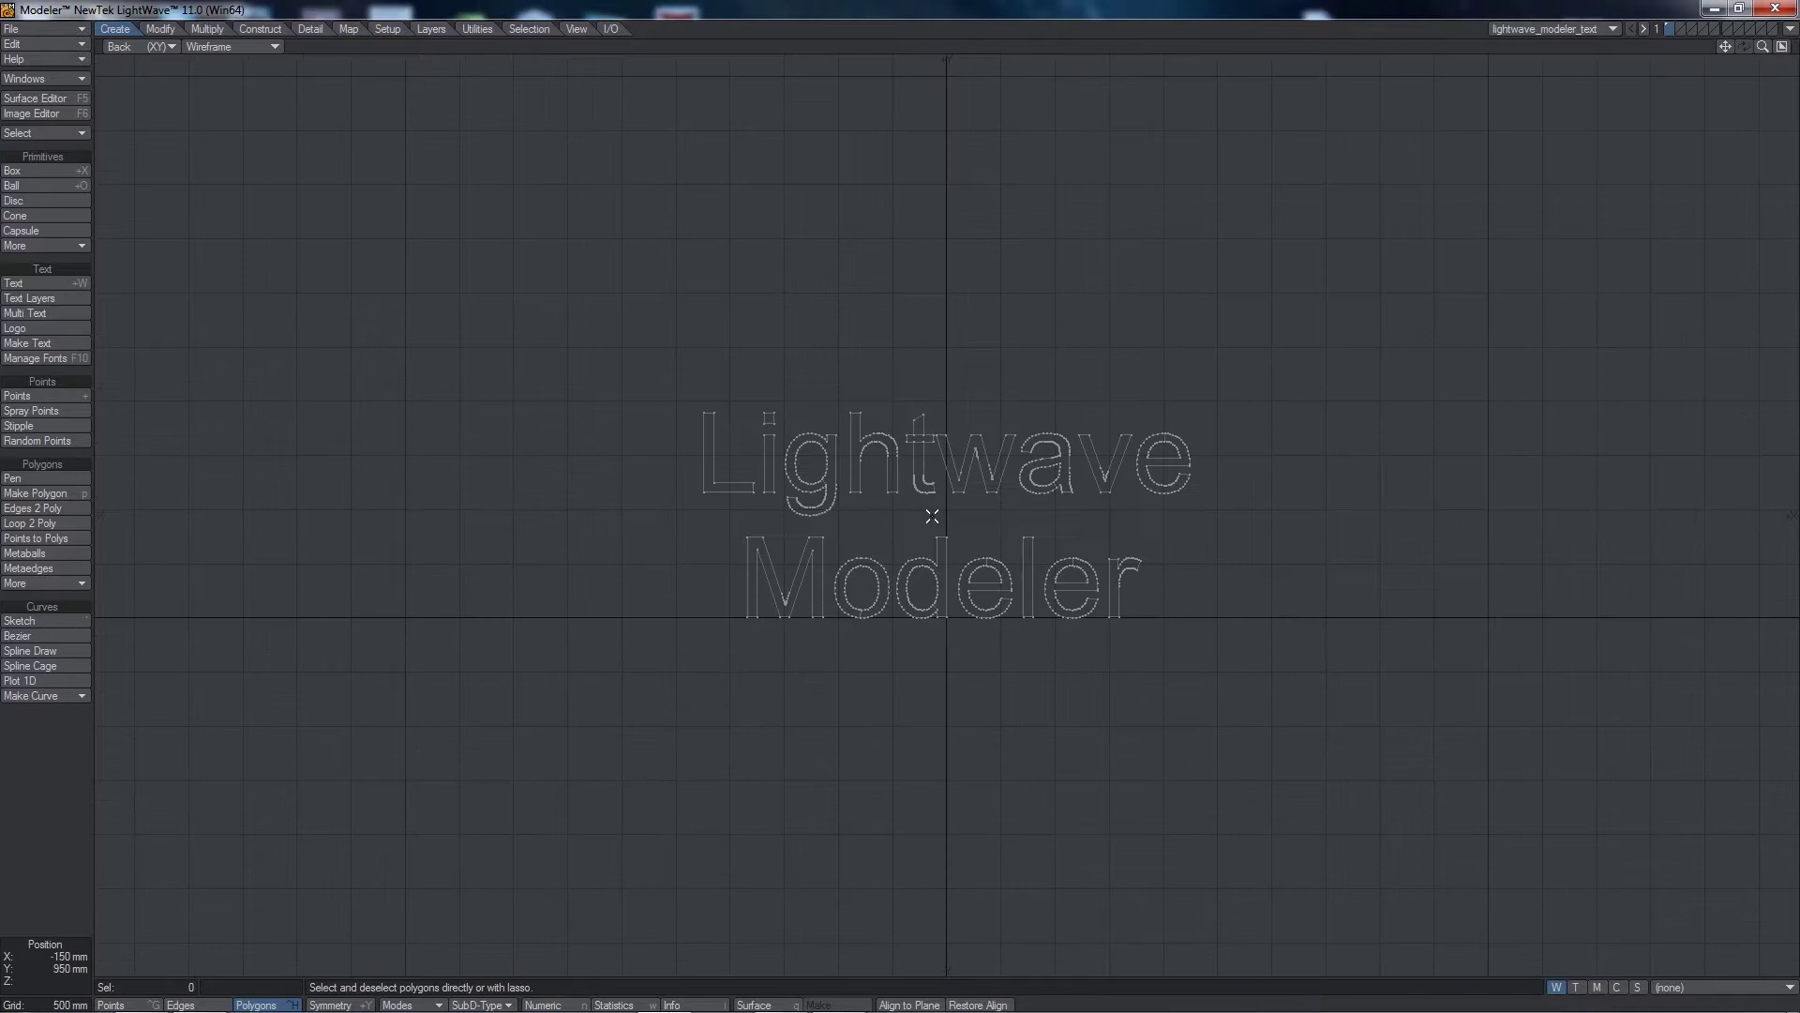
left_click(1783, 47)
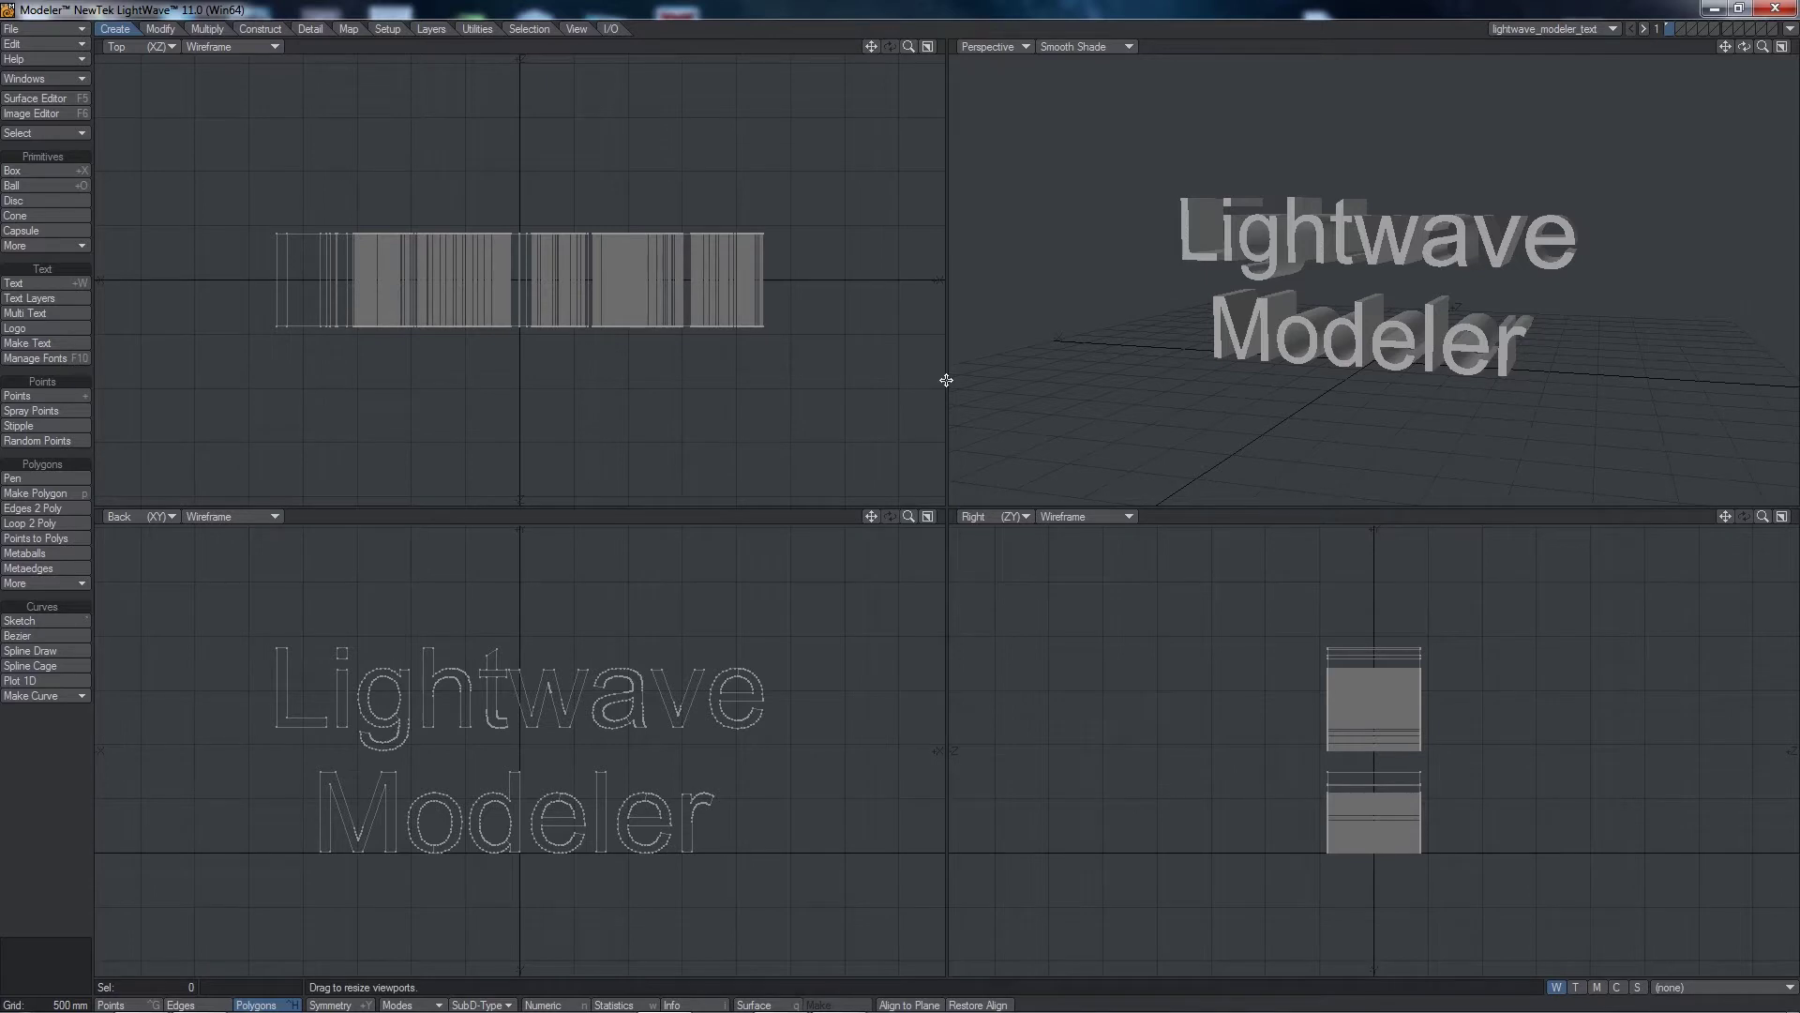
Step: Change the viewport layout to 3 Left, 1 Right and make its large right viewport a rotated Perspective view
key("d")
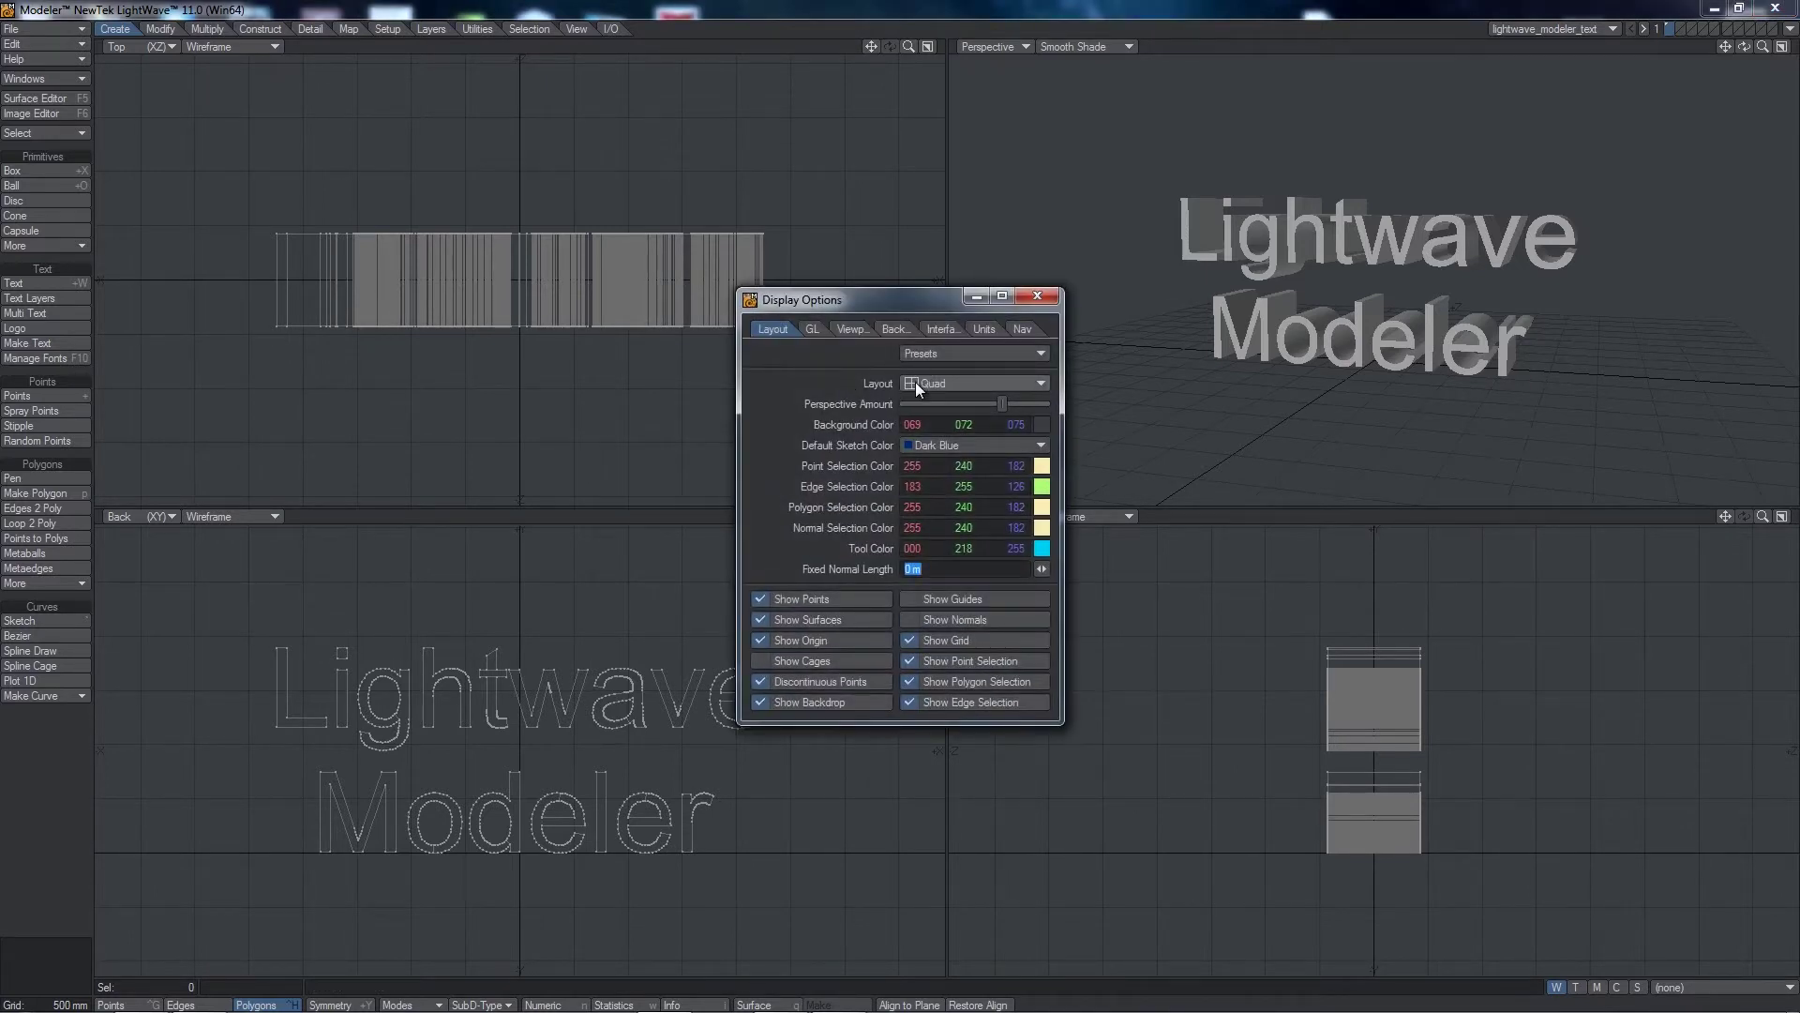
left_click(960, 381)
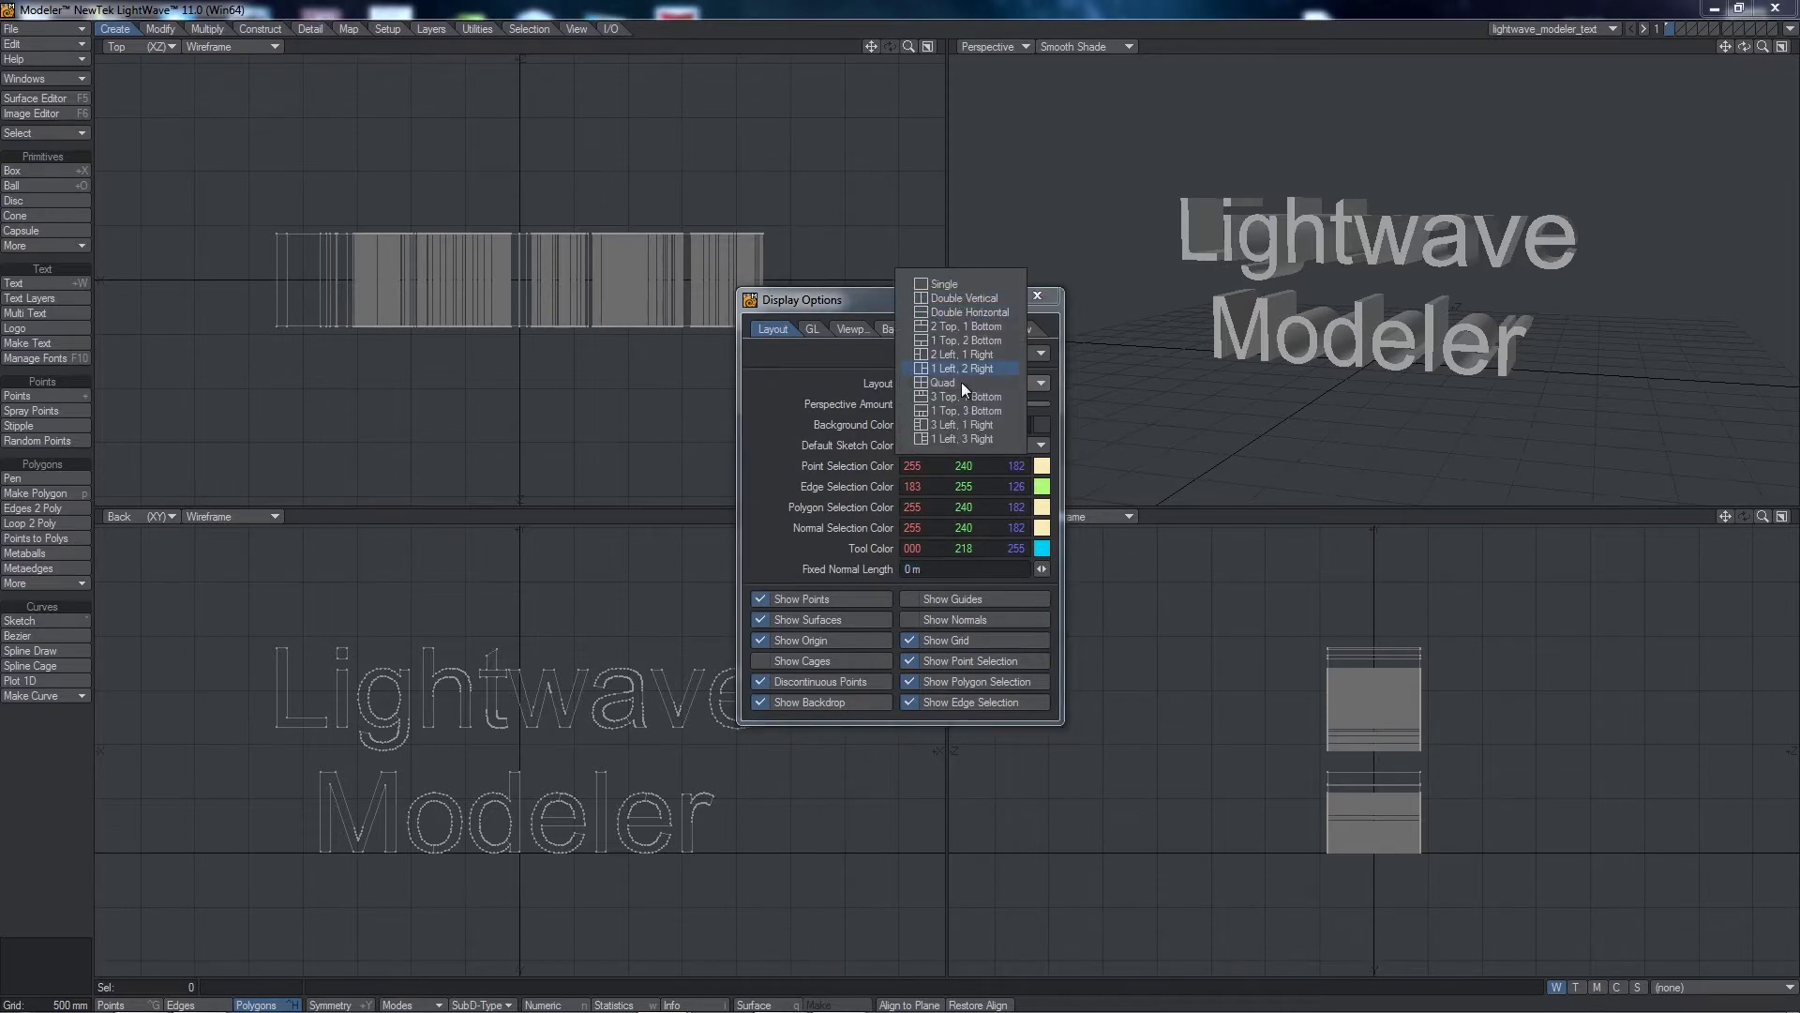
left_click(963, 427)
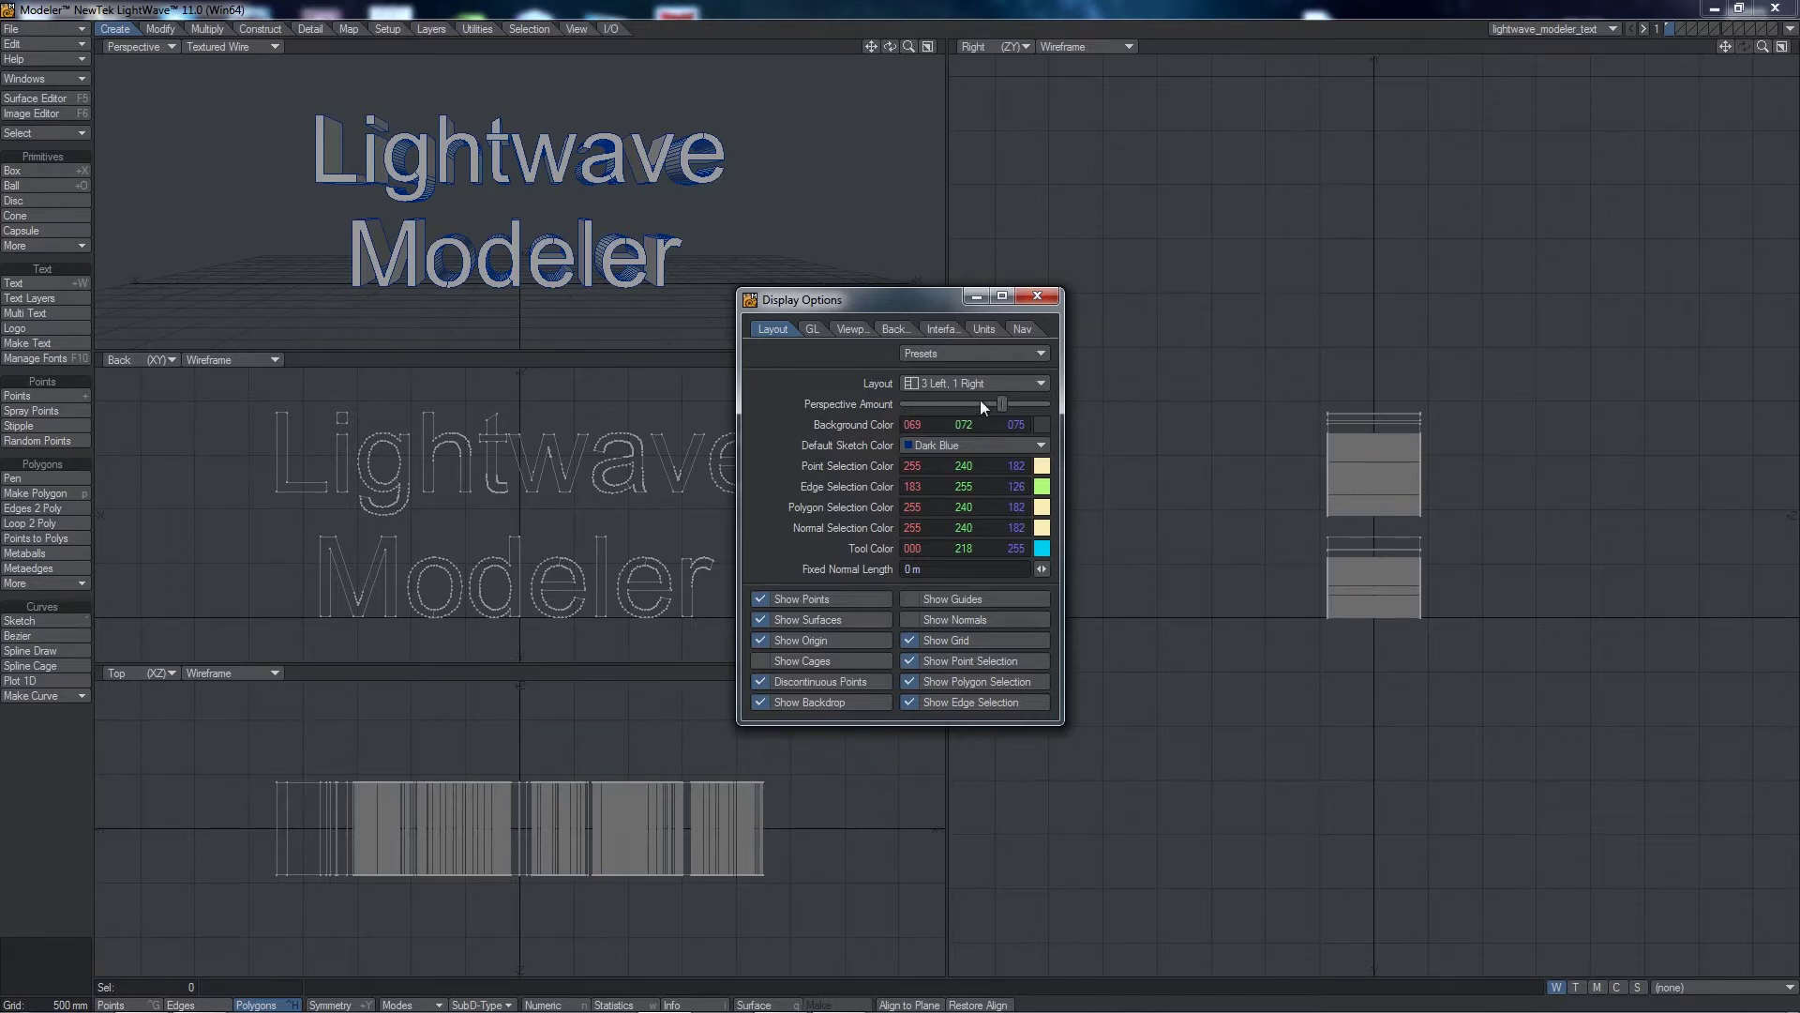
left_click(1022, 47)
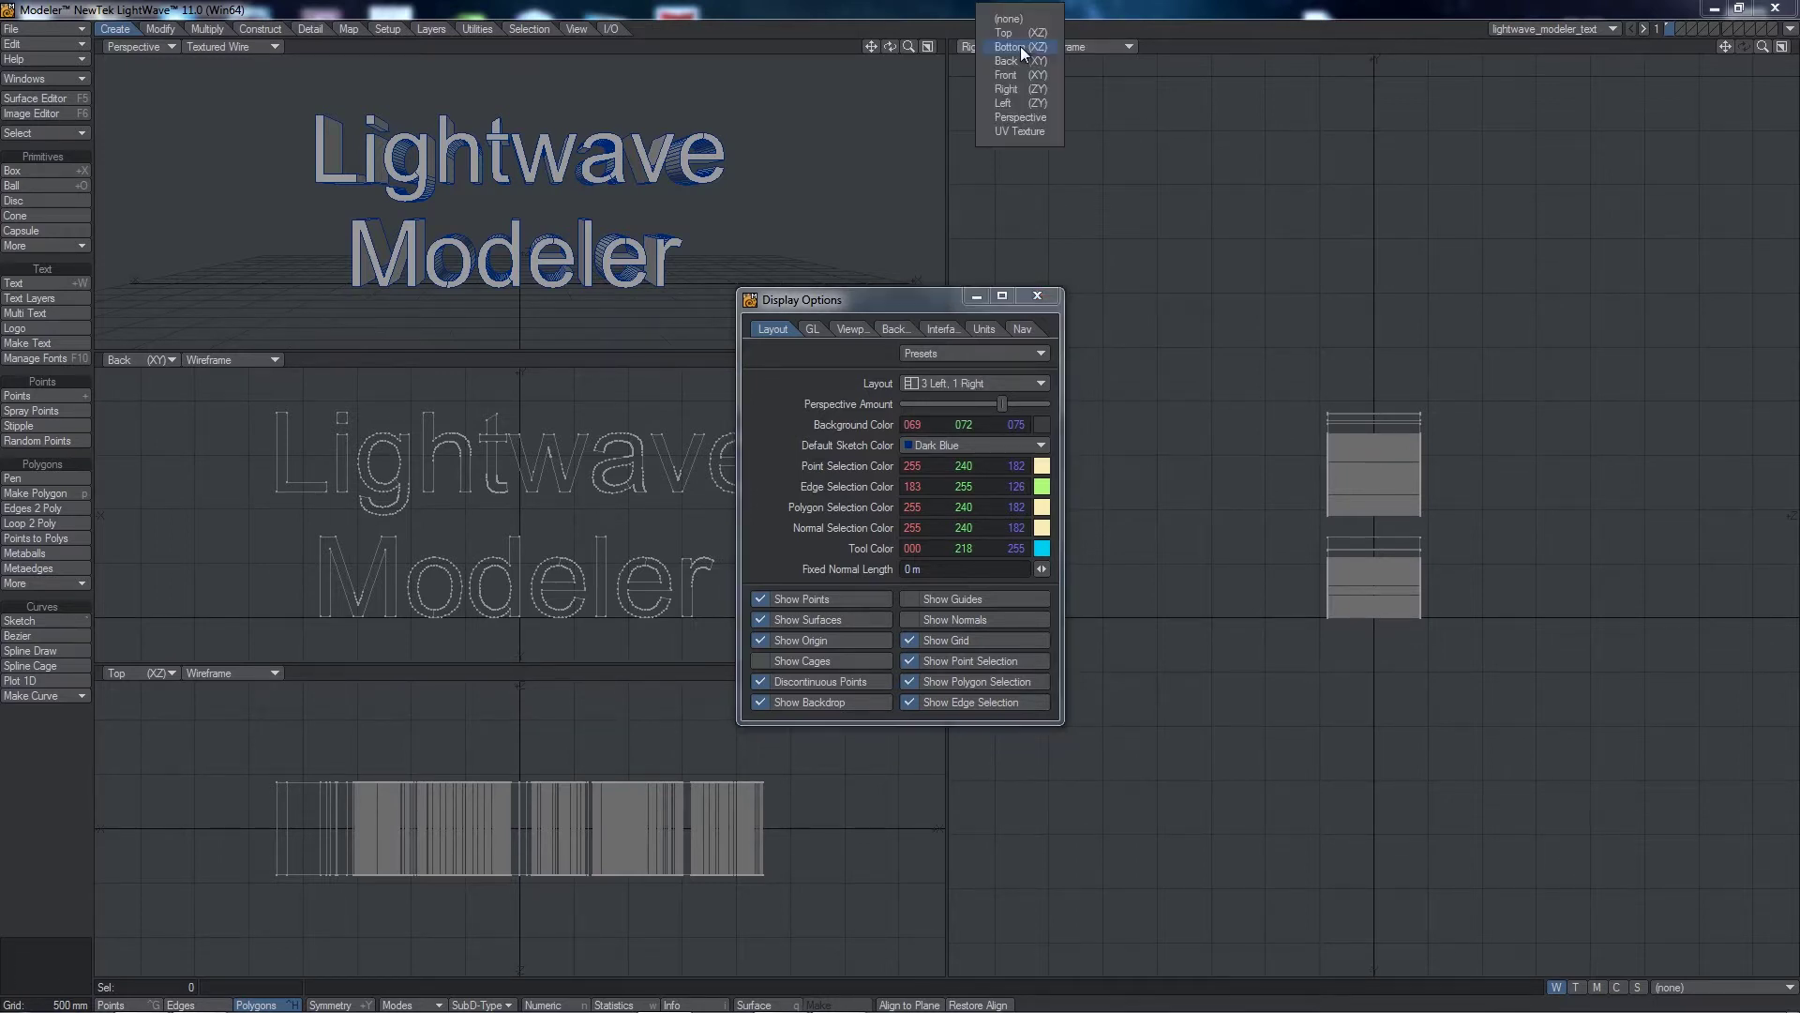
left_click(1021, 118)
left_click_drag(1746, 47, 1514, 340)
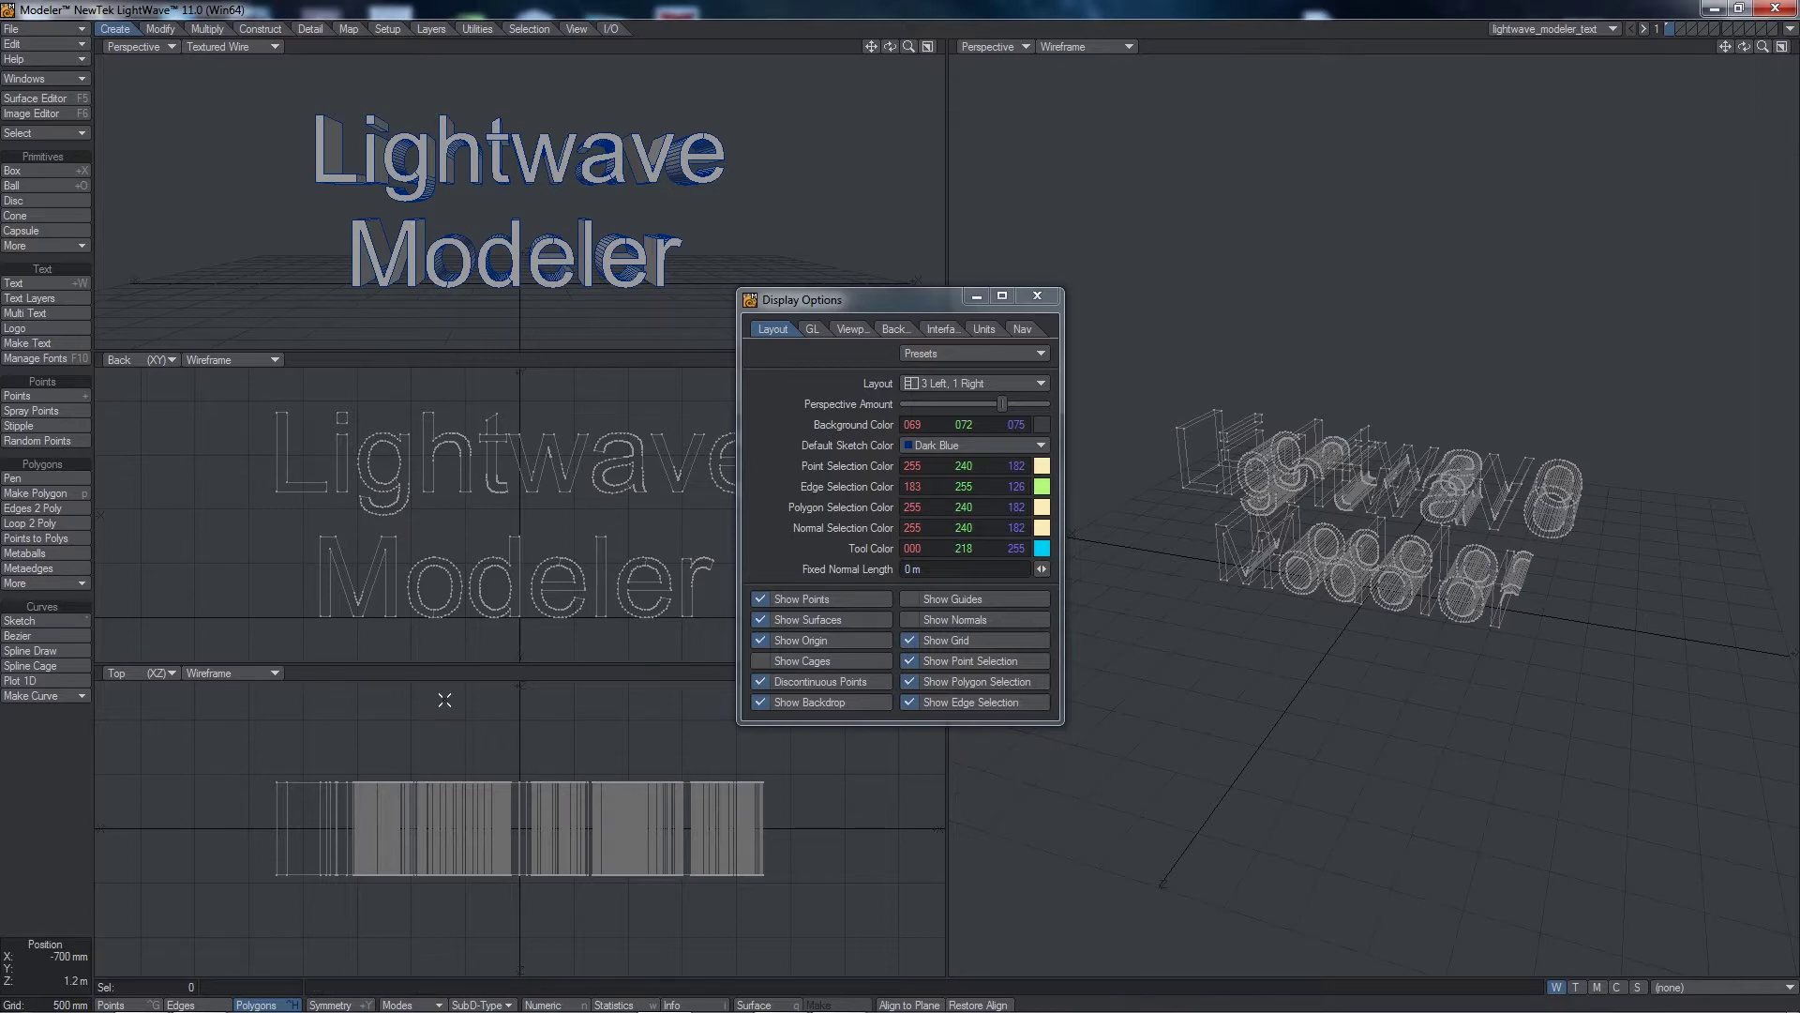
Step: Set the viewport layout back to Quad and close the display options
left_click(956, 385)
left_click(959, 343)
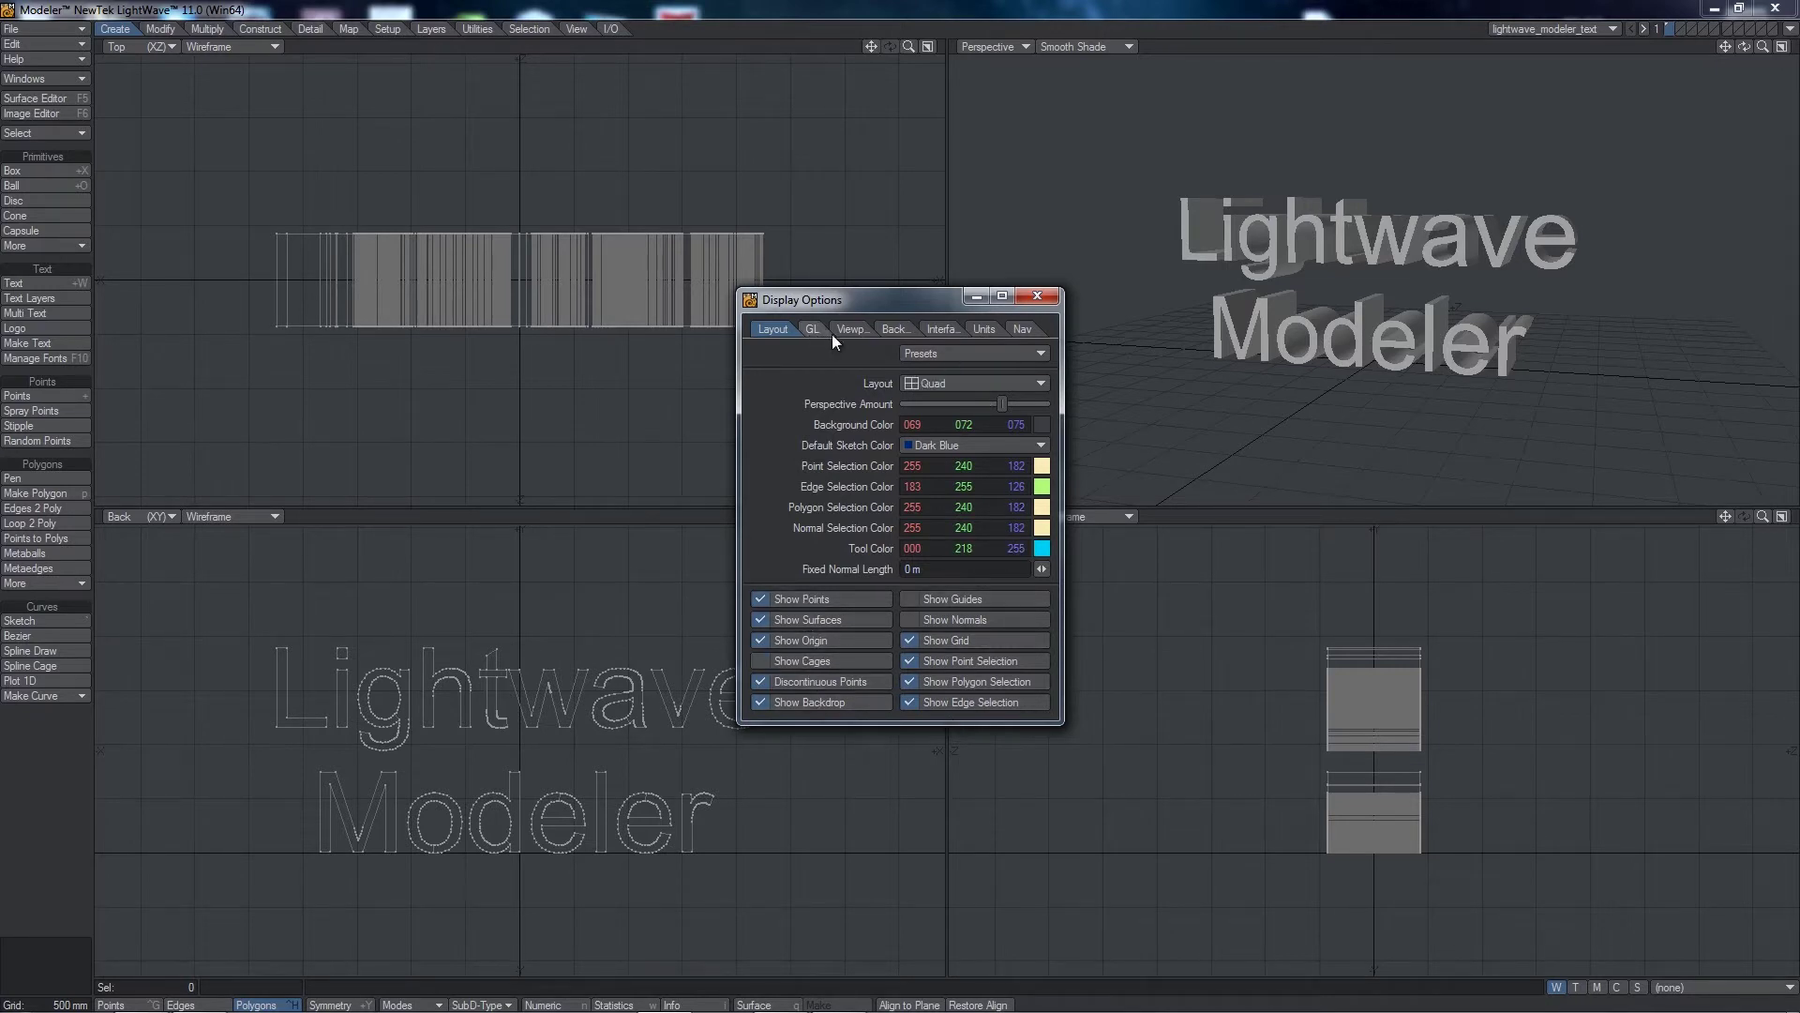
left_click_drag(930, 301, 971, 210)
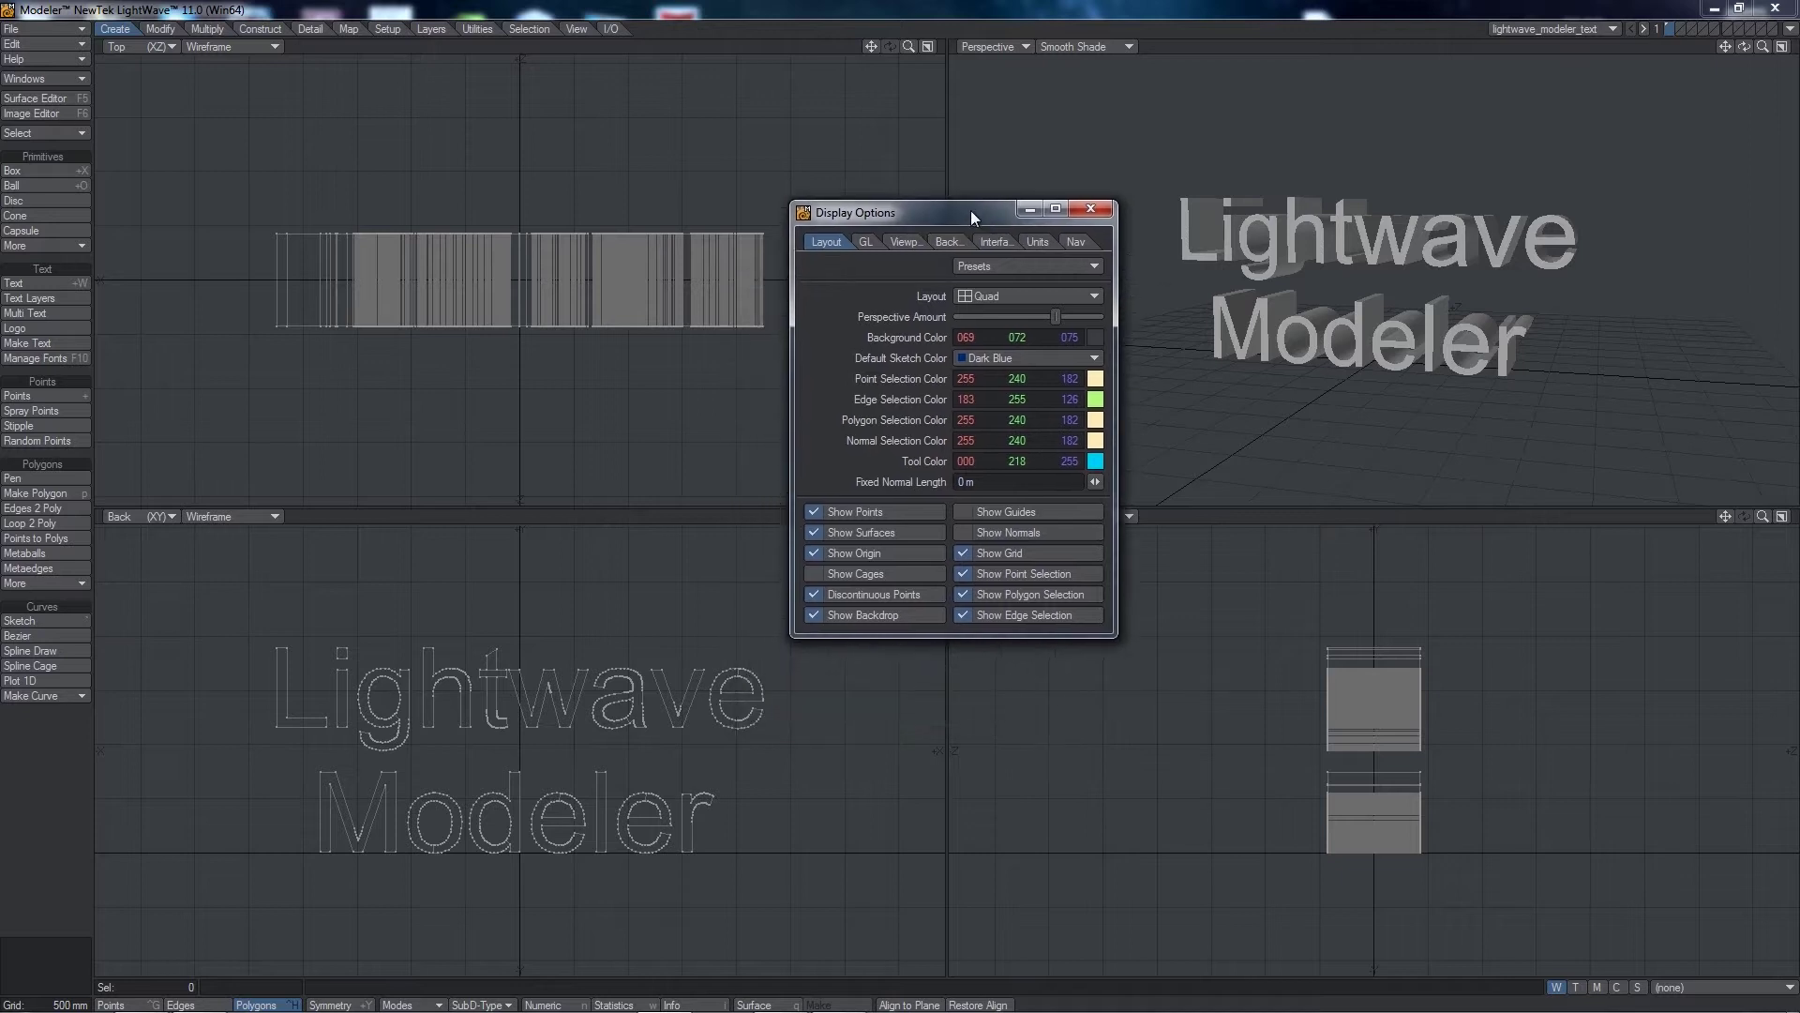
left_click(1092, 207)
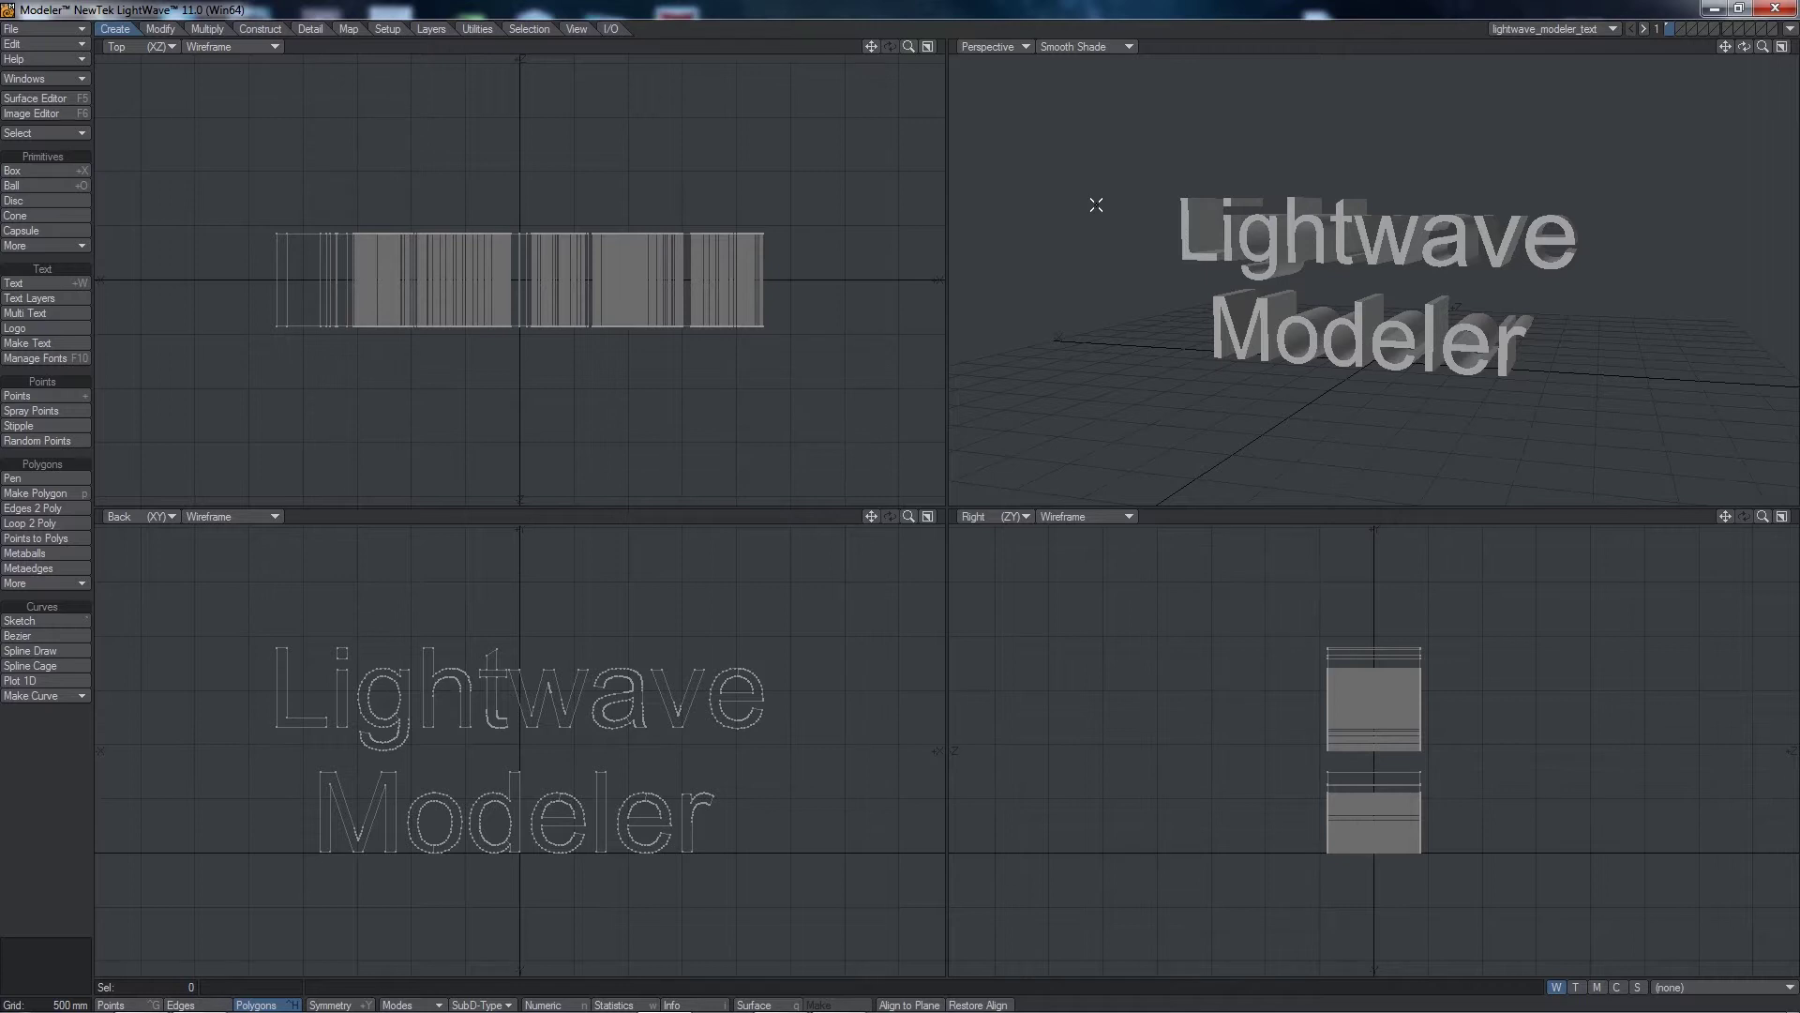
Step: Switch to Windows Explorer and create a folder named 3D inside 005_Lightwave_Modeler
key("alt+Tab")
left_click_drag(1461, 262, 747, 140)
right_click(814, 363)
mouse_move(932, 591)
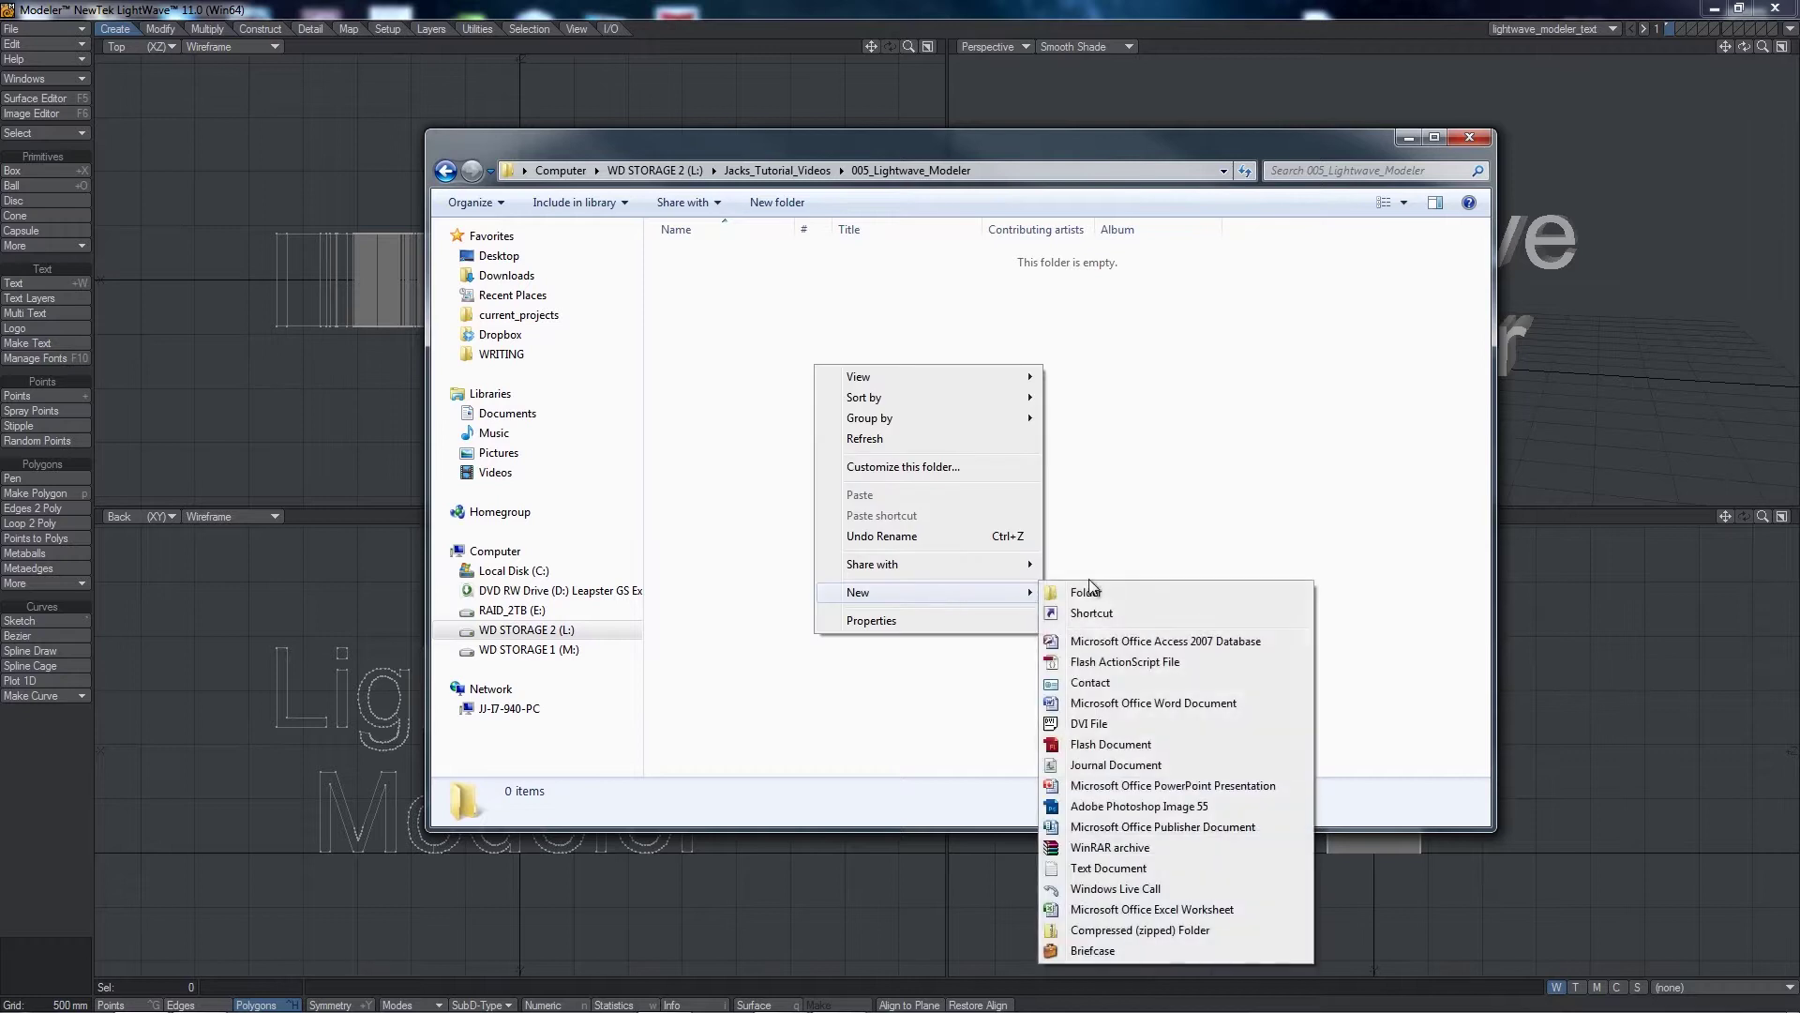
left_click(1115, 593)
type("3D")
key("Return")
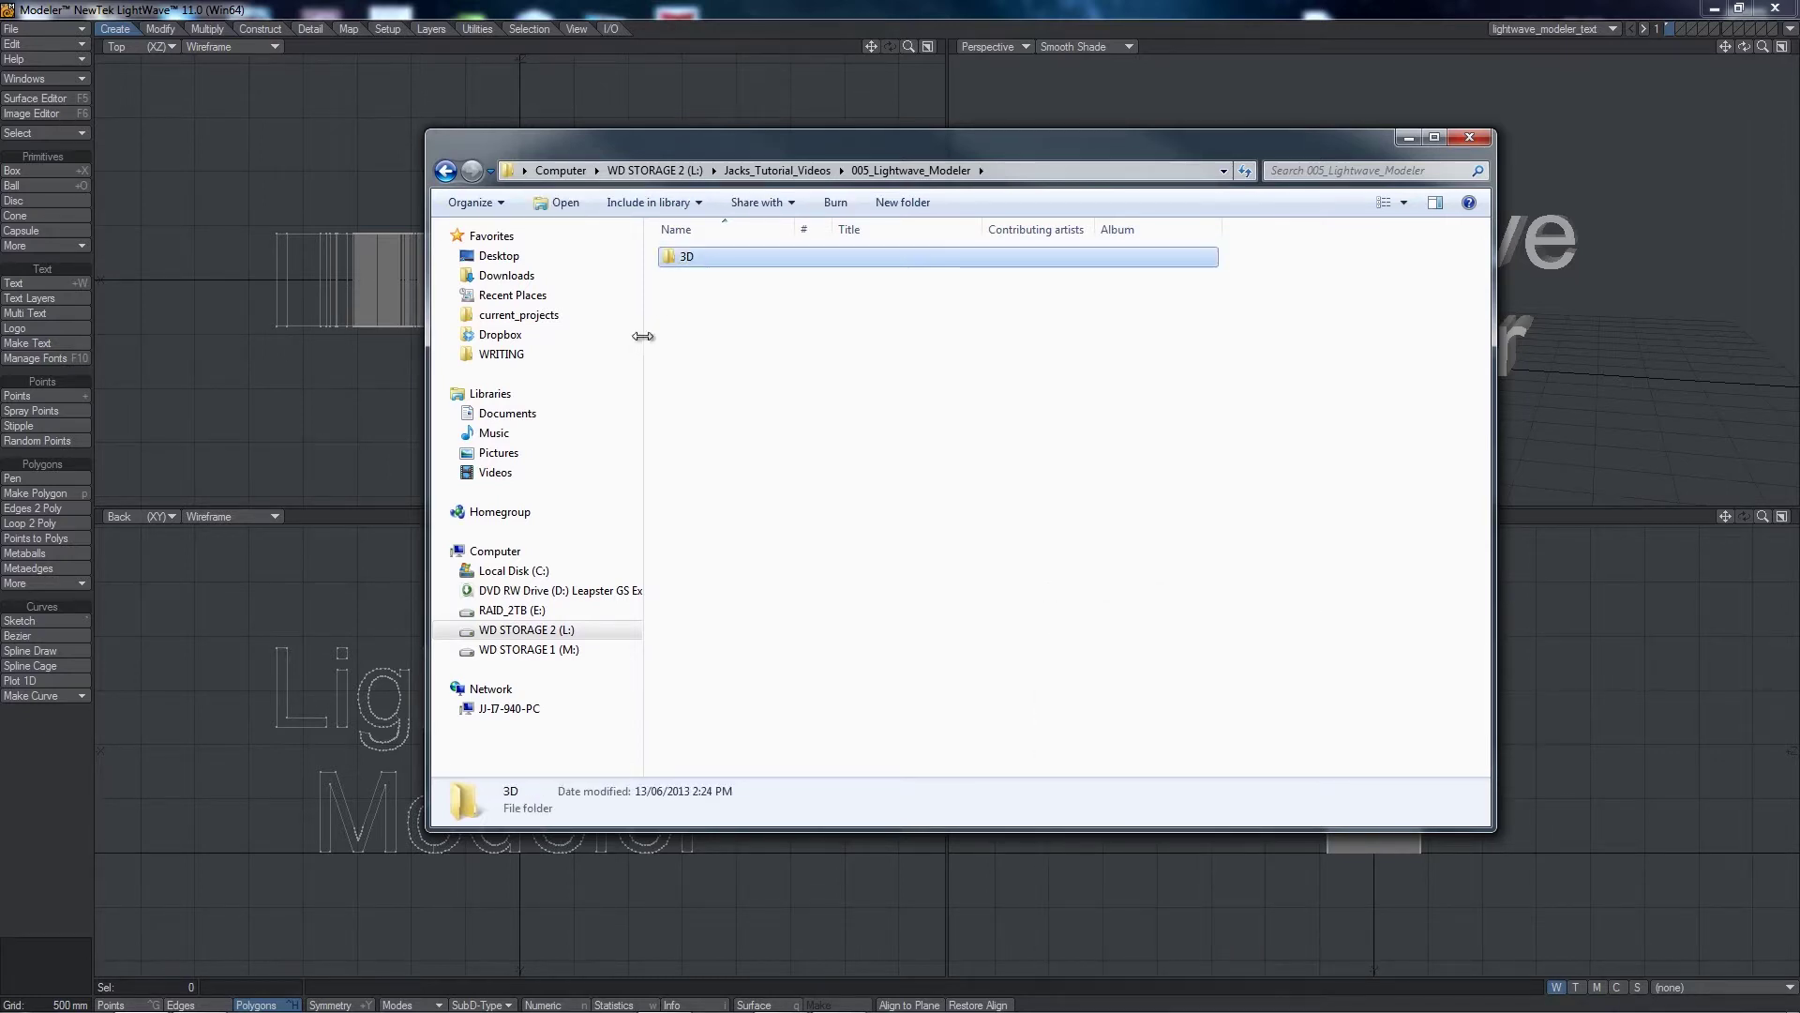
Step: Open the 3D folder and create a subfolder named images in it
double_click(685, 256)
right_click(728, 310)
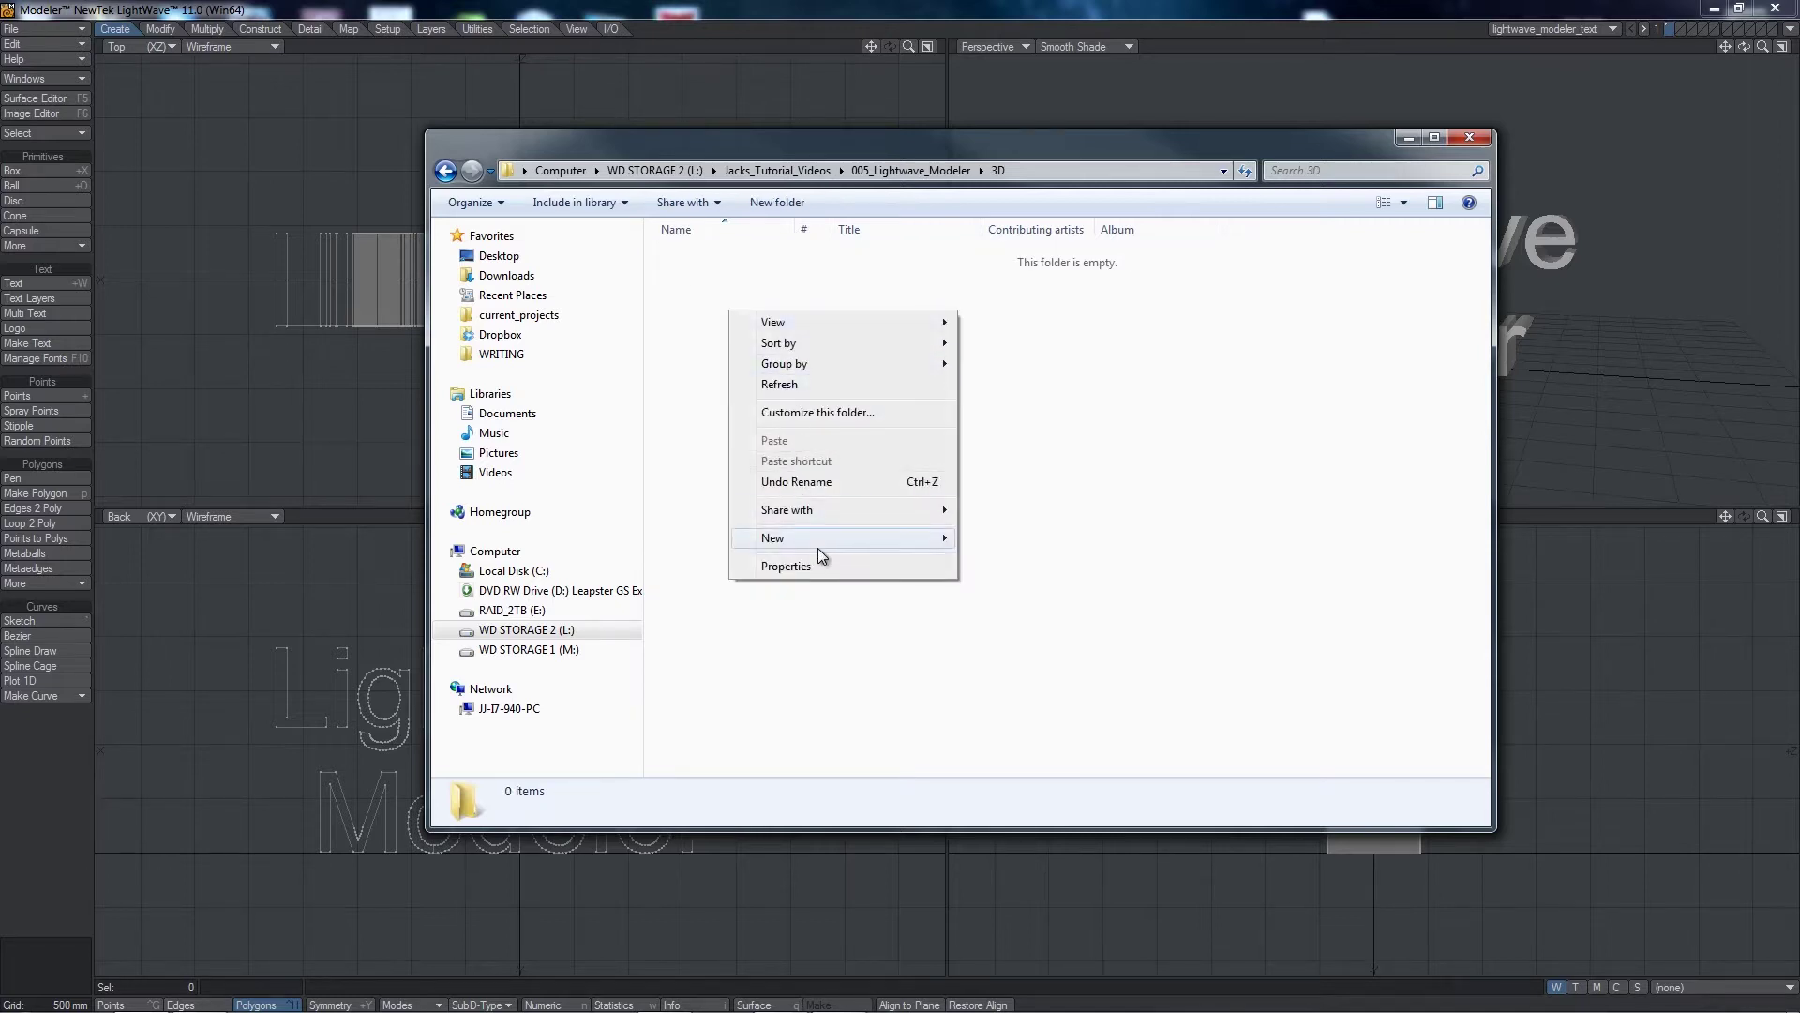
mouse_move(817, 549)
left_click(1113, 527)
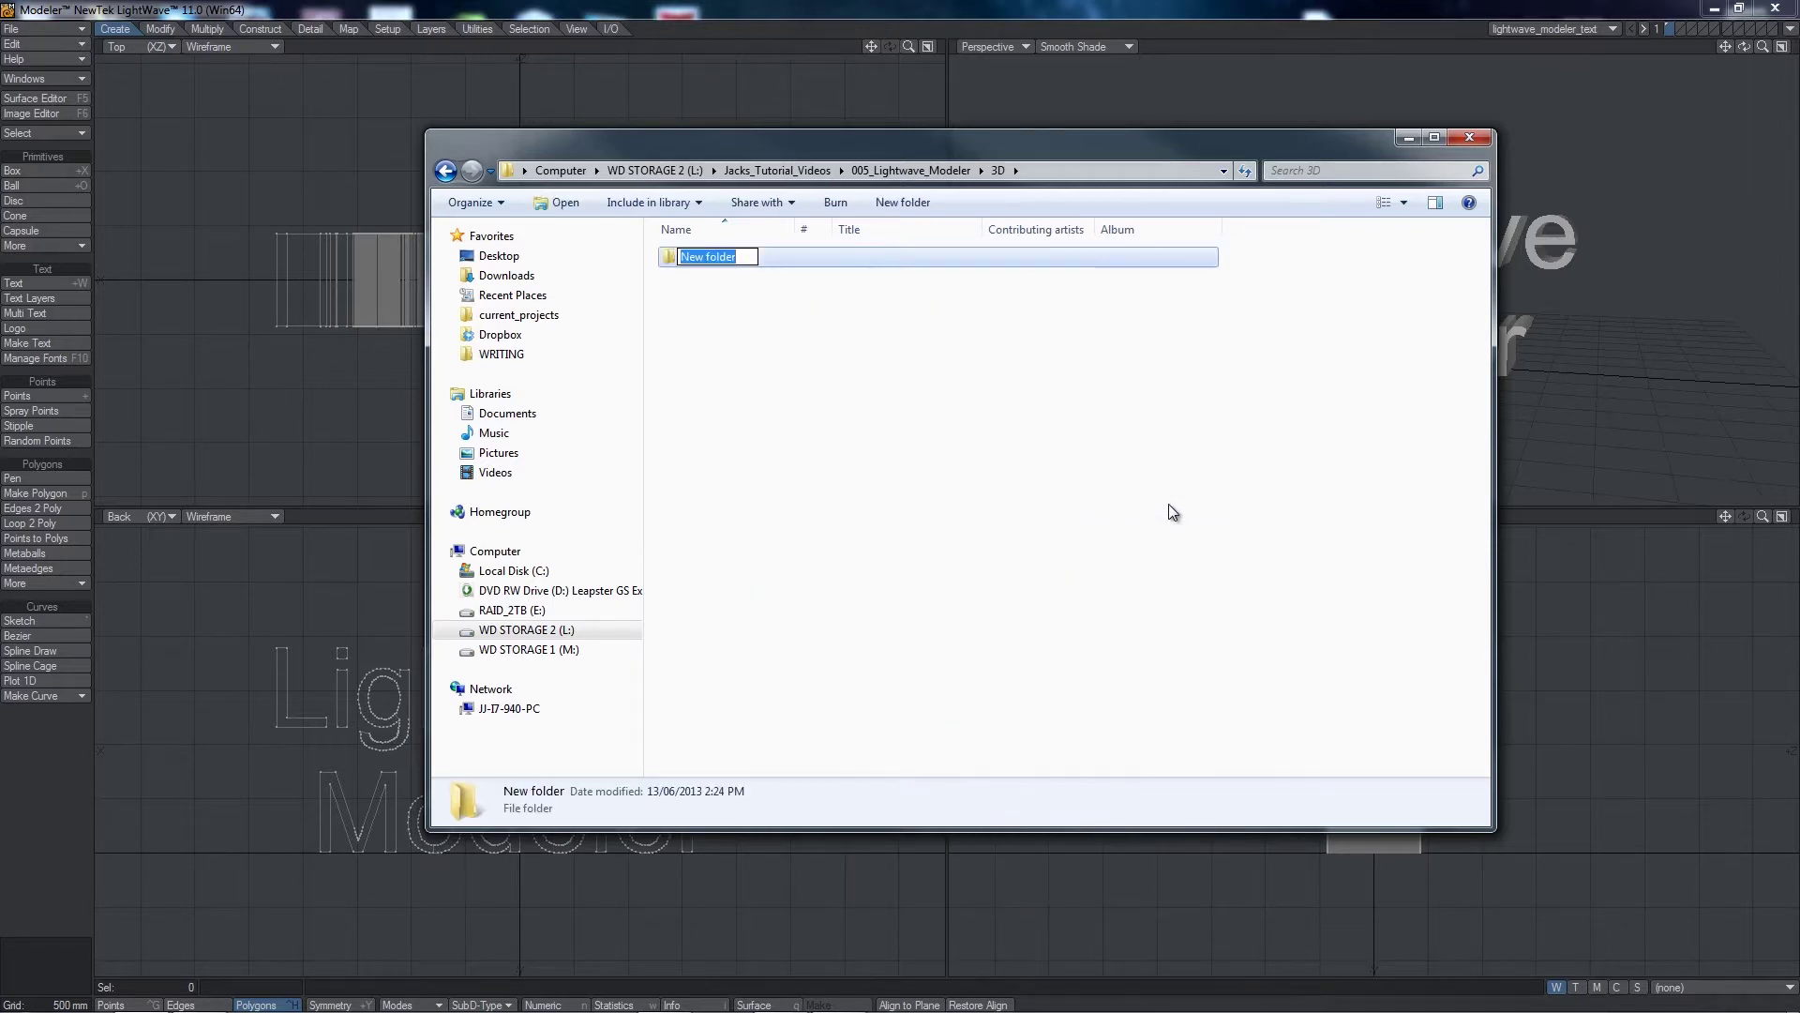
type("images")
key("Return")
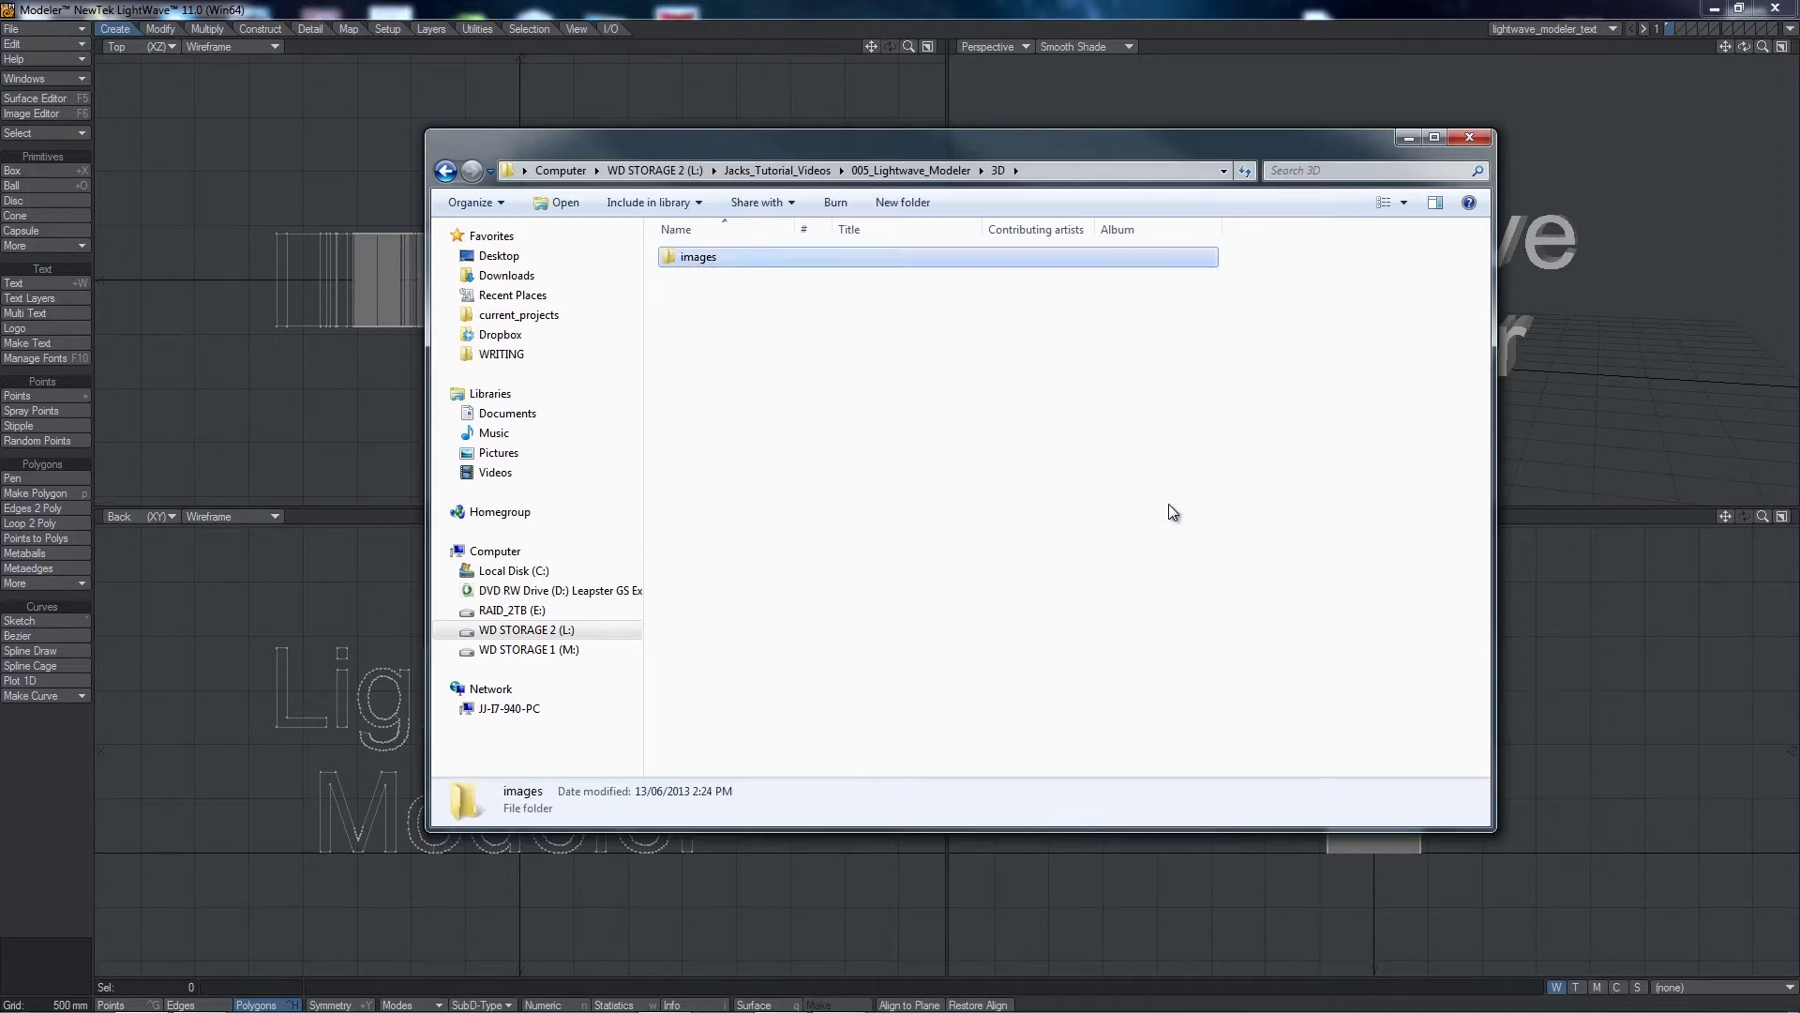
Step: Create a subfolder named scenes in the 3D folder
right_click(1080, 433)
mouse_move(1211, 662)
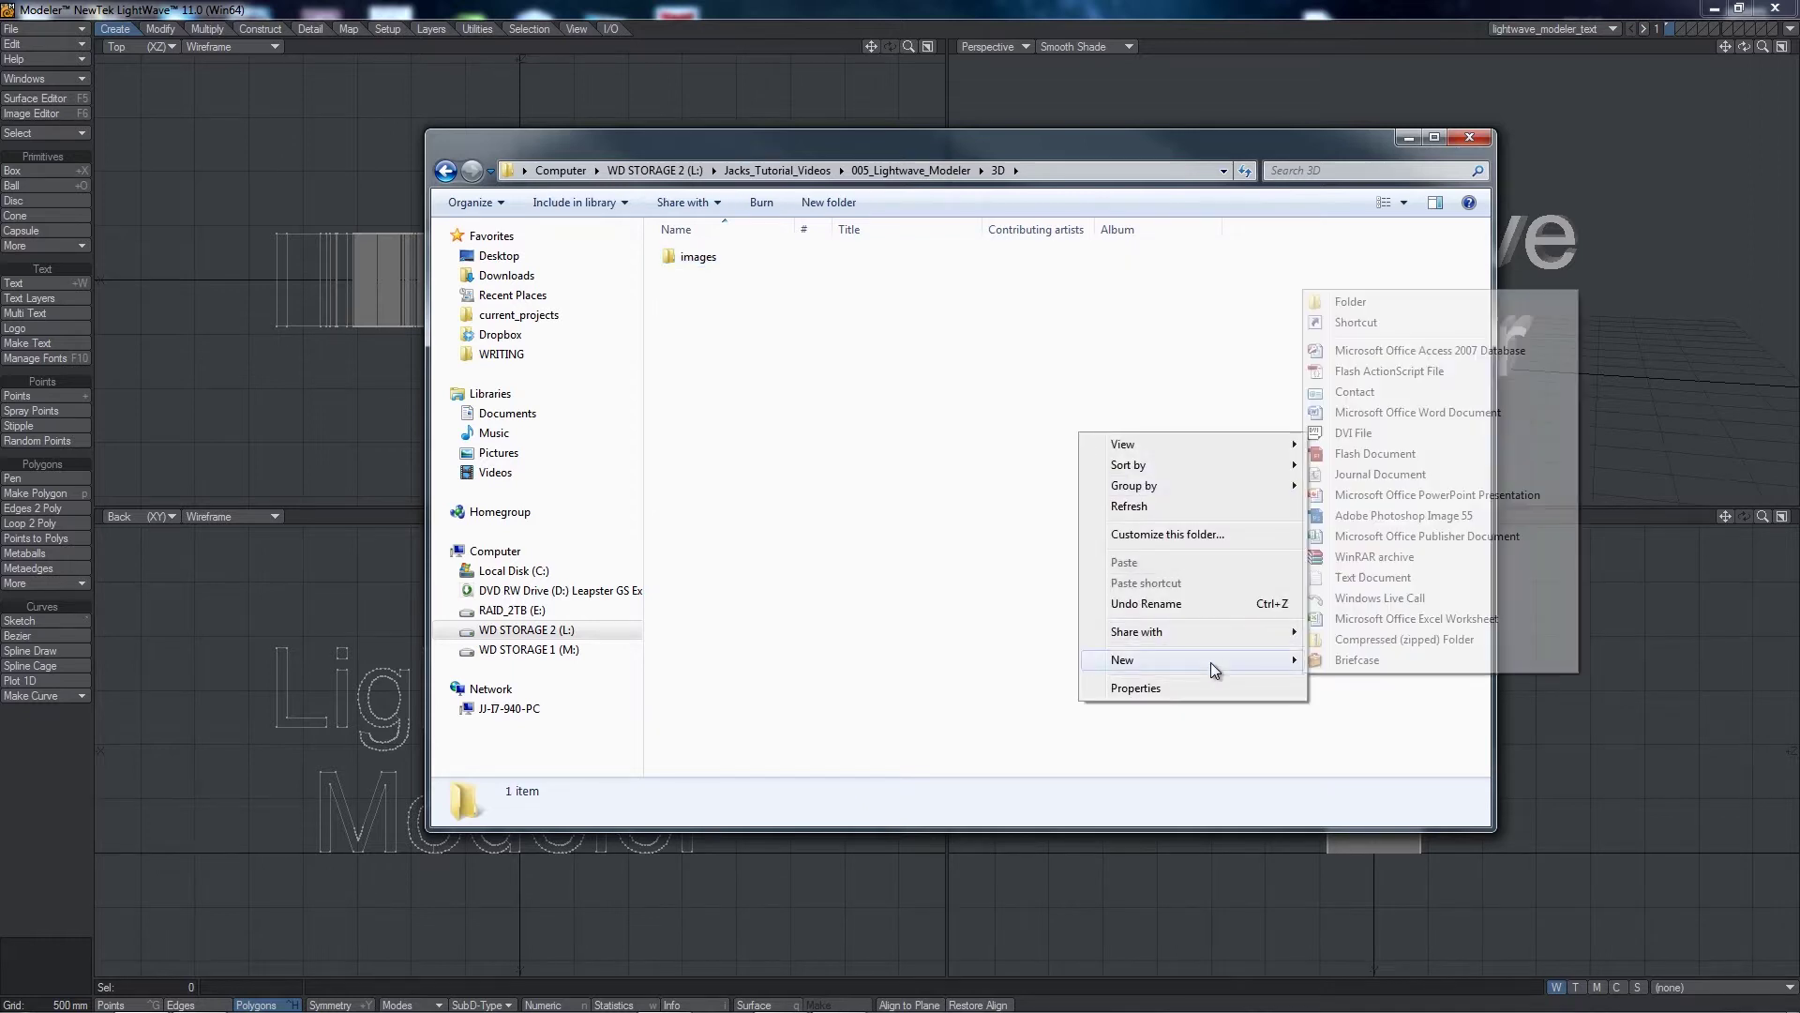
left_click(1350, 301)
type("scenes")
key("Return")
Step: Create a subfolder named objects in the 3D folder
right_click(1011, 397)
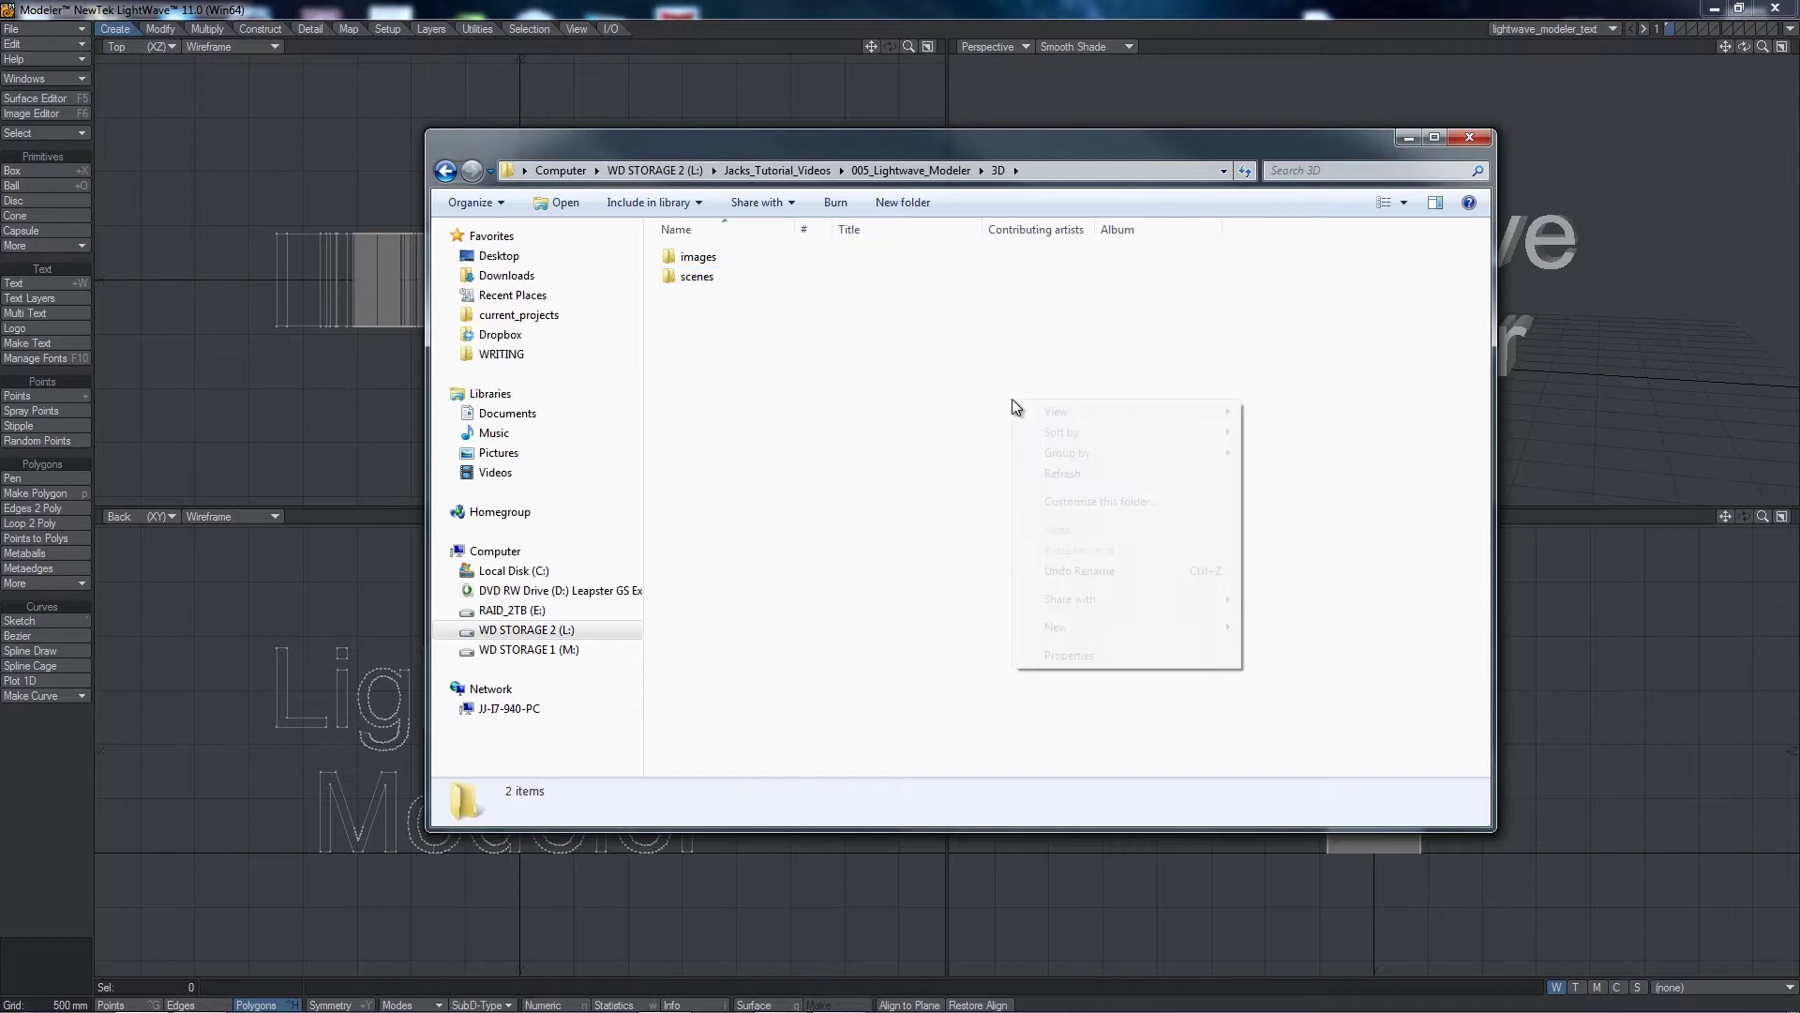
mouse_move(1101, 628)
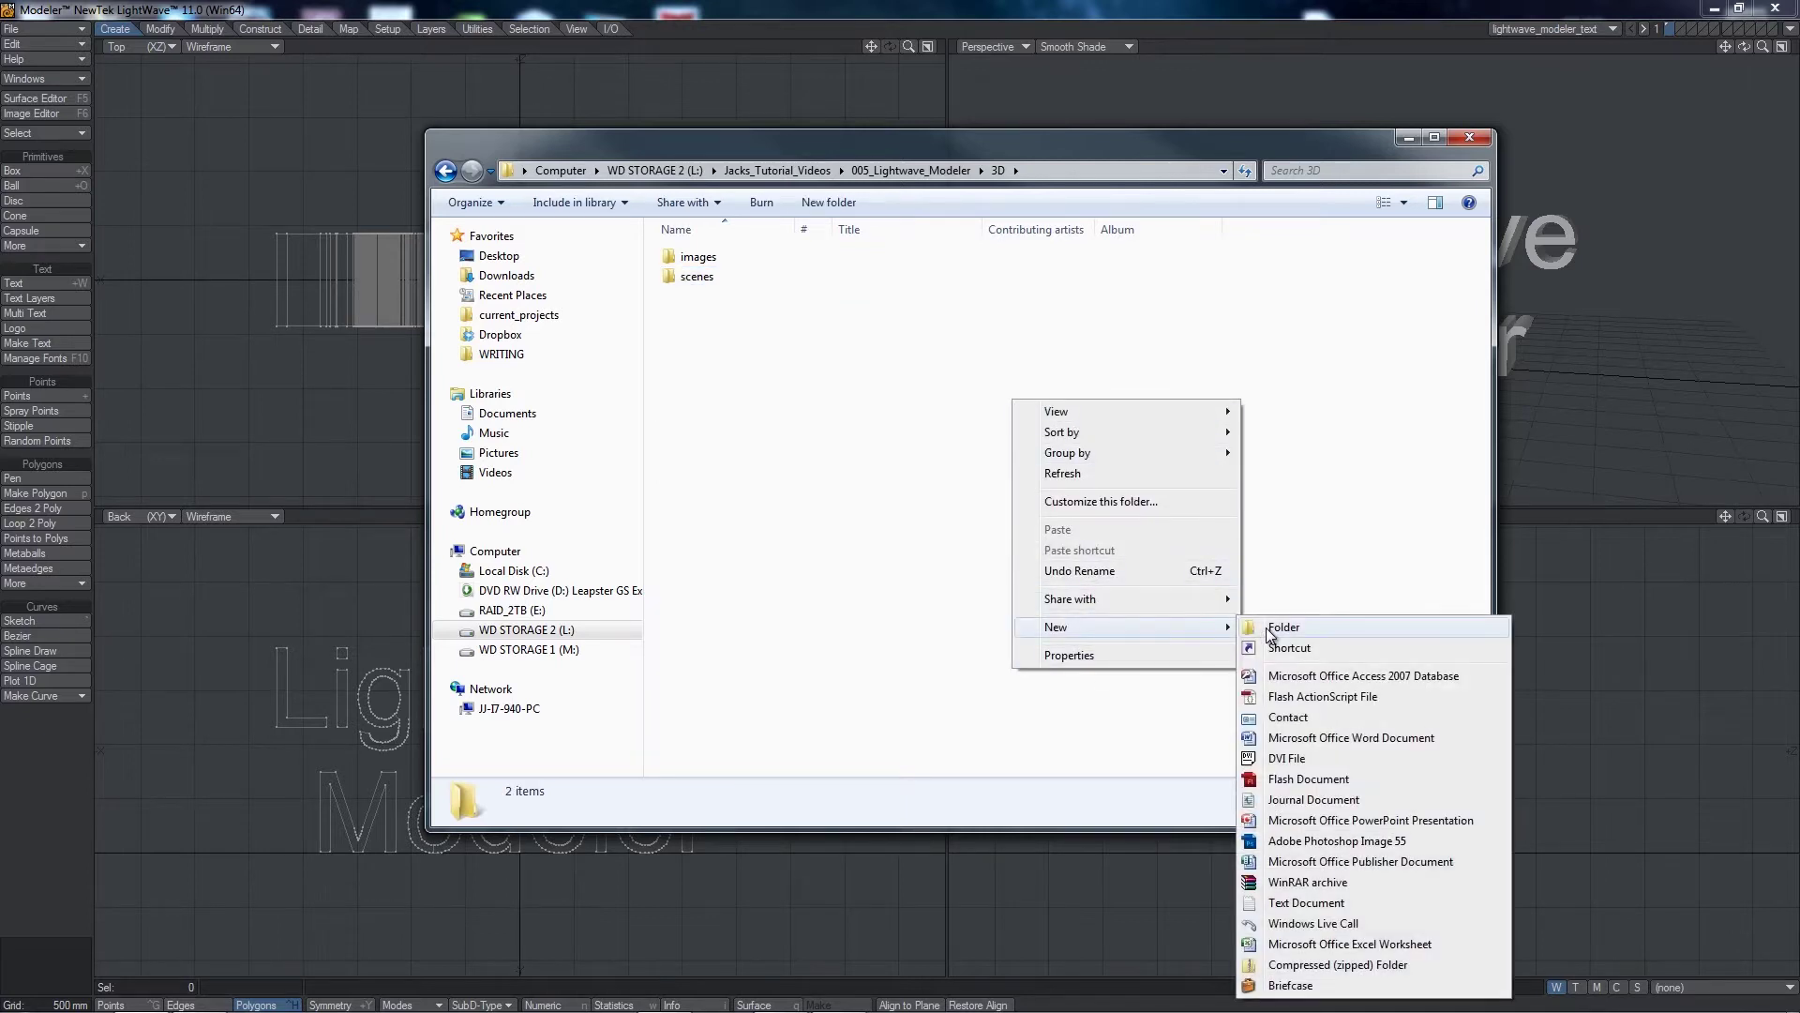
left_click(1272, 630)
type("objects")
key("Return")
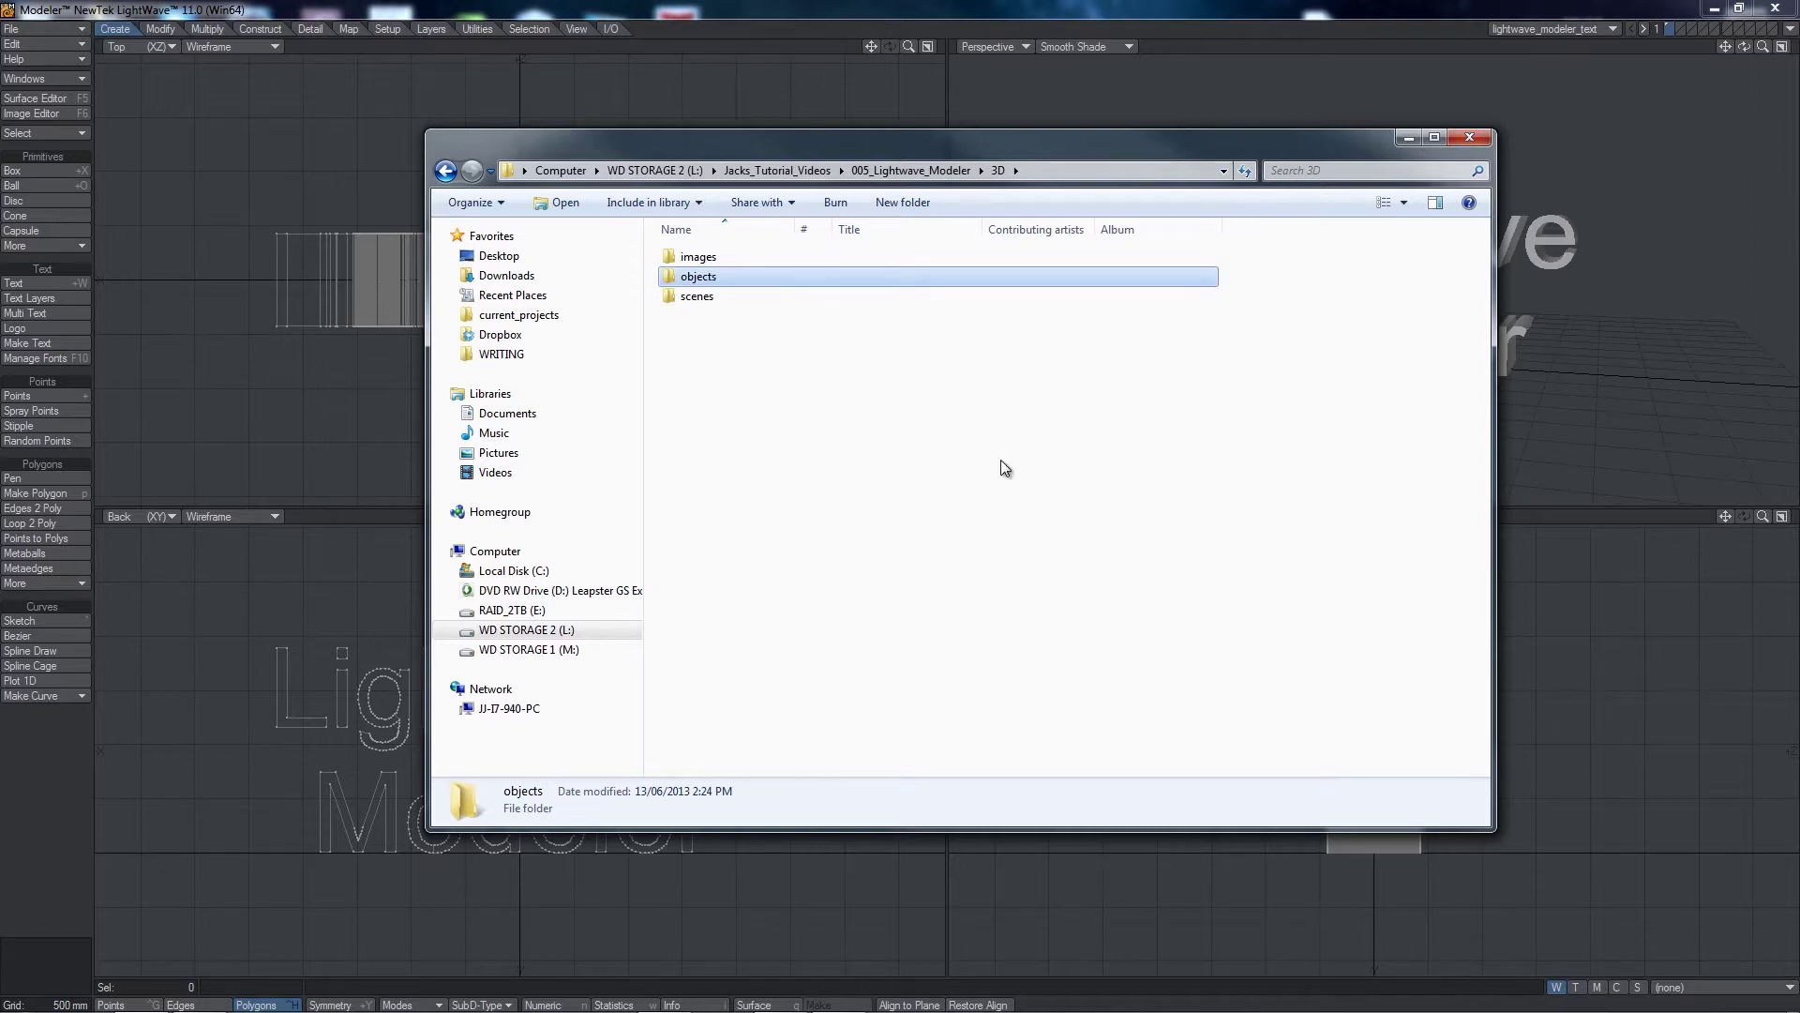
left_click(853, 452)
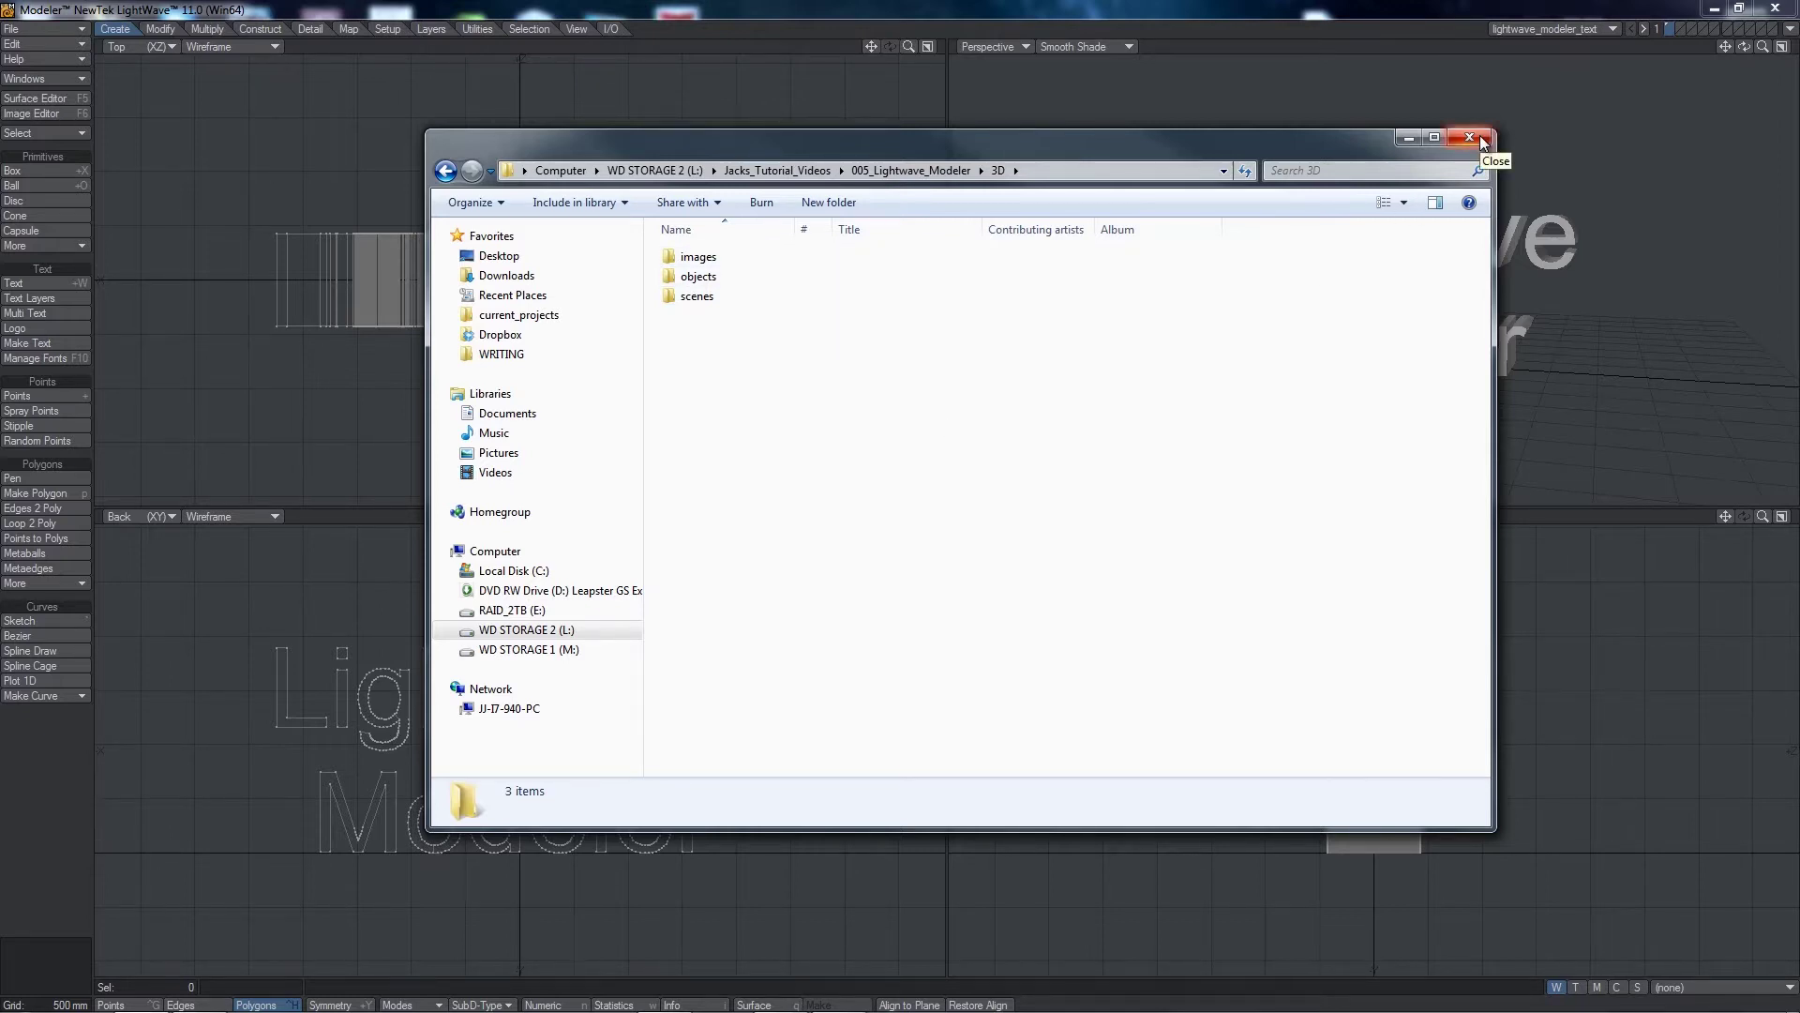
Step: Copy the full path of the 3D folder and switch back to LightWave Modeler
left_click(1062, 171)
right_click(741, 170)
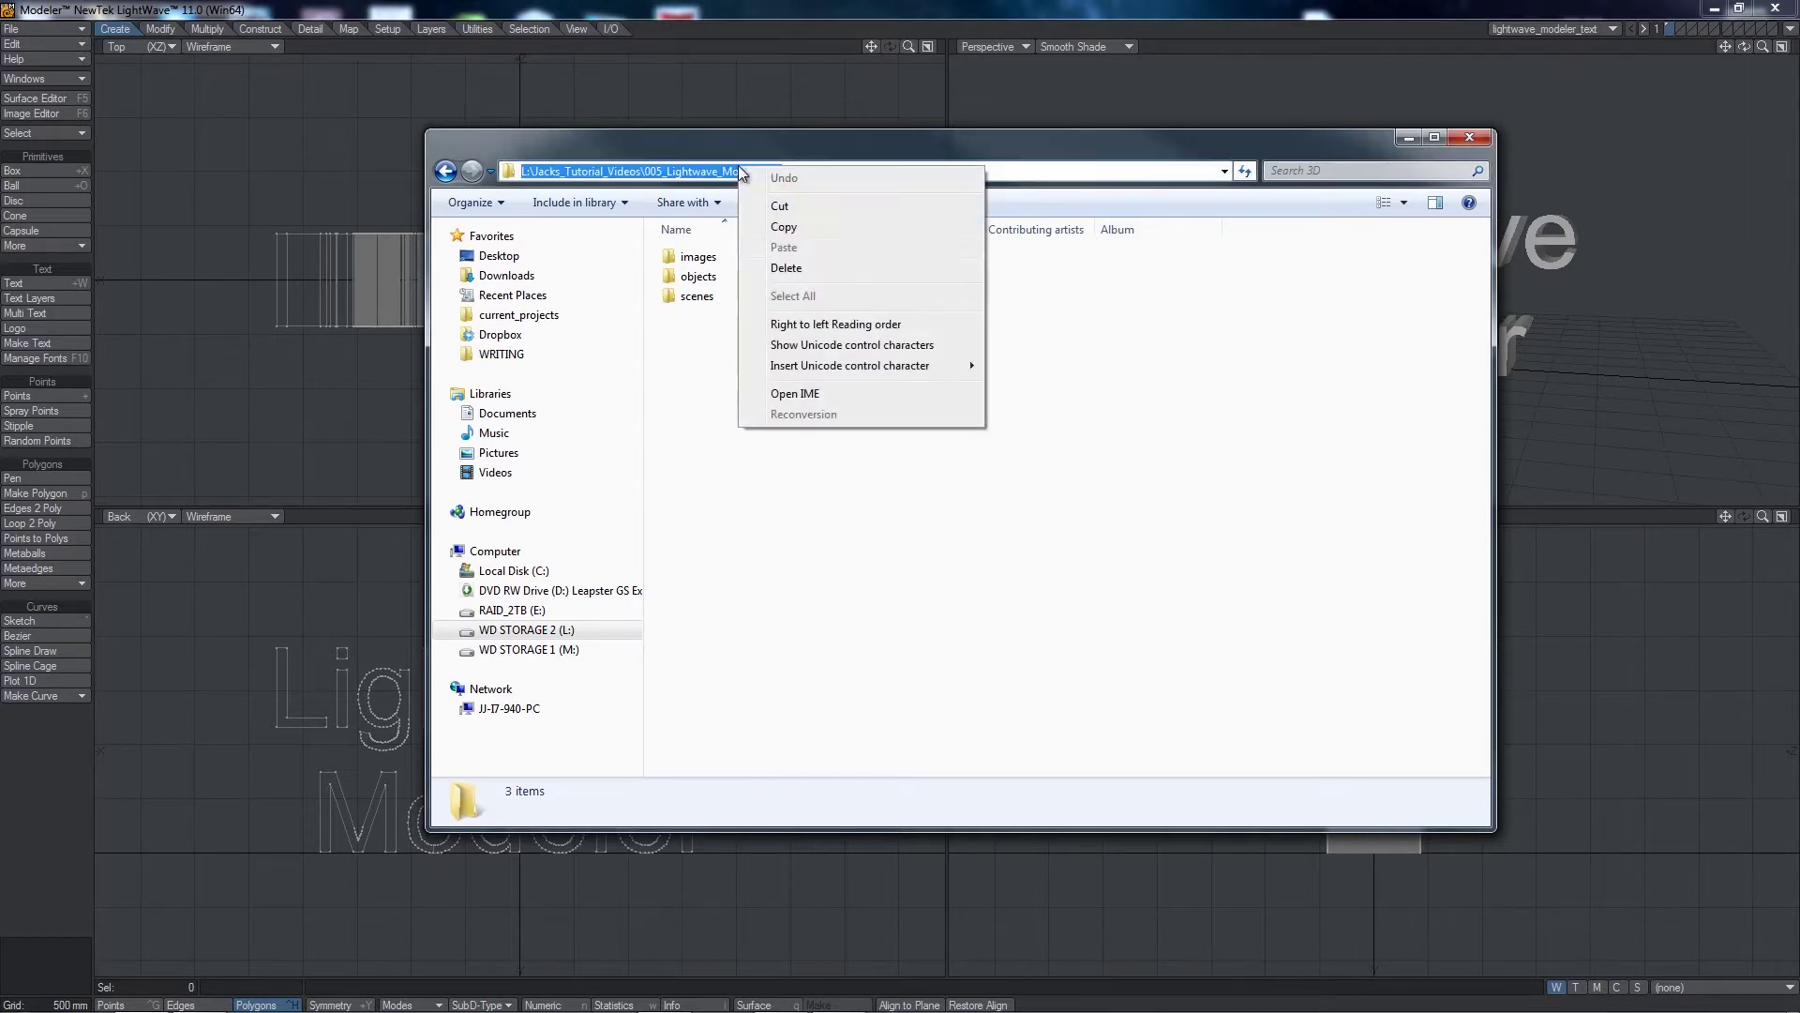
left_click(827, 244)
left_click(925, 8)
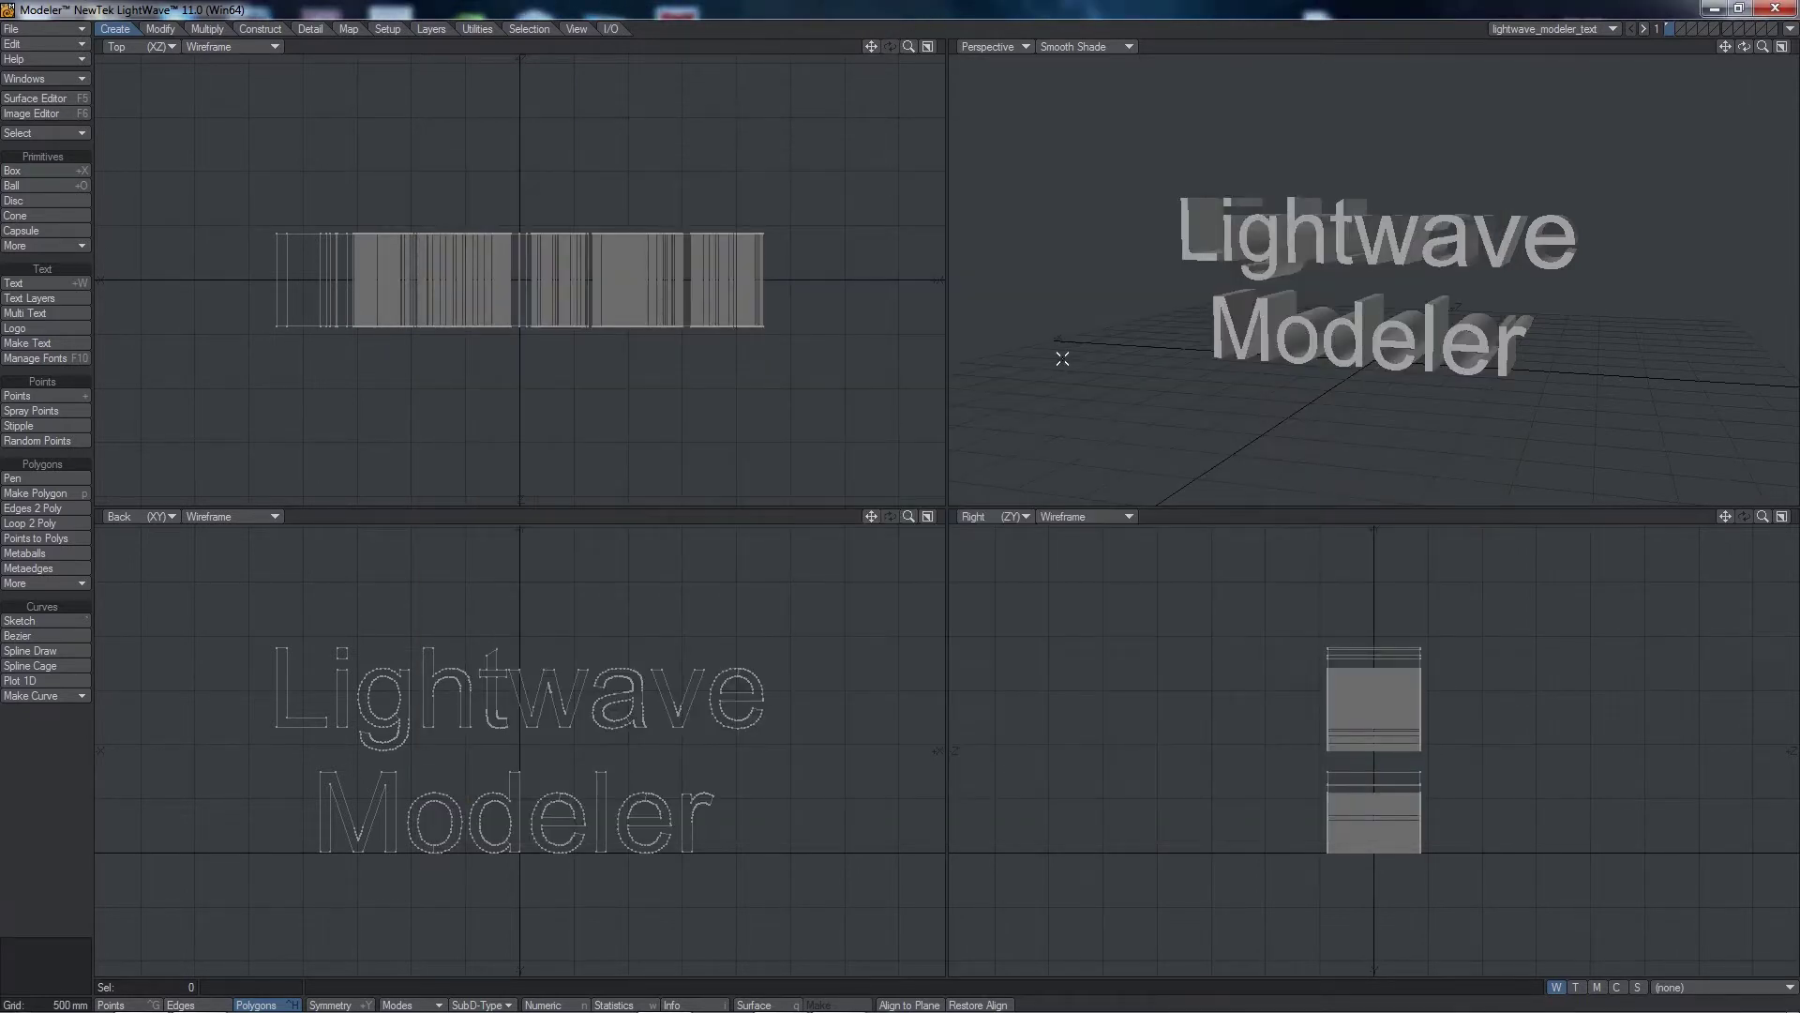
Step: Set the content directory in the general options to the copied 3D folder path
key("o")
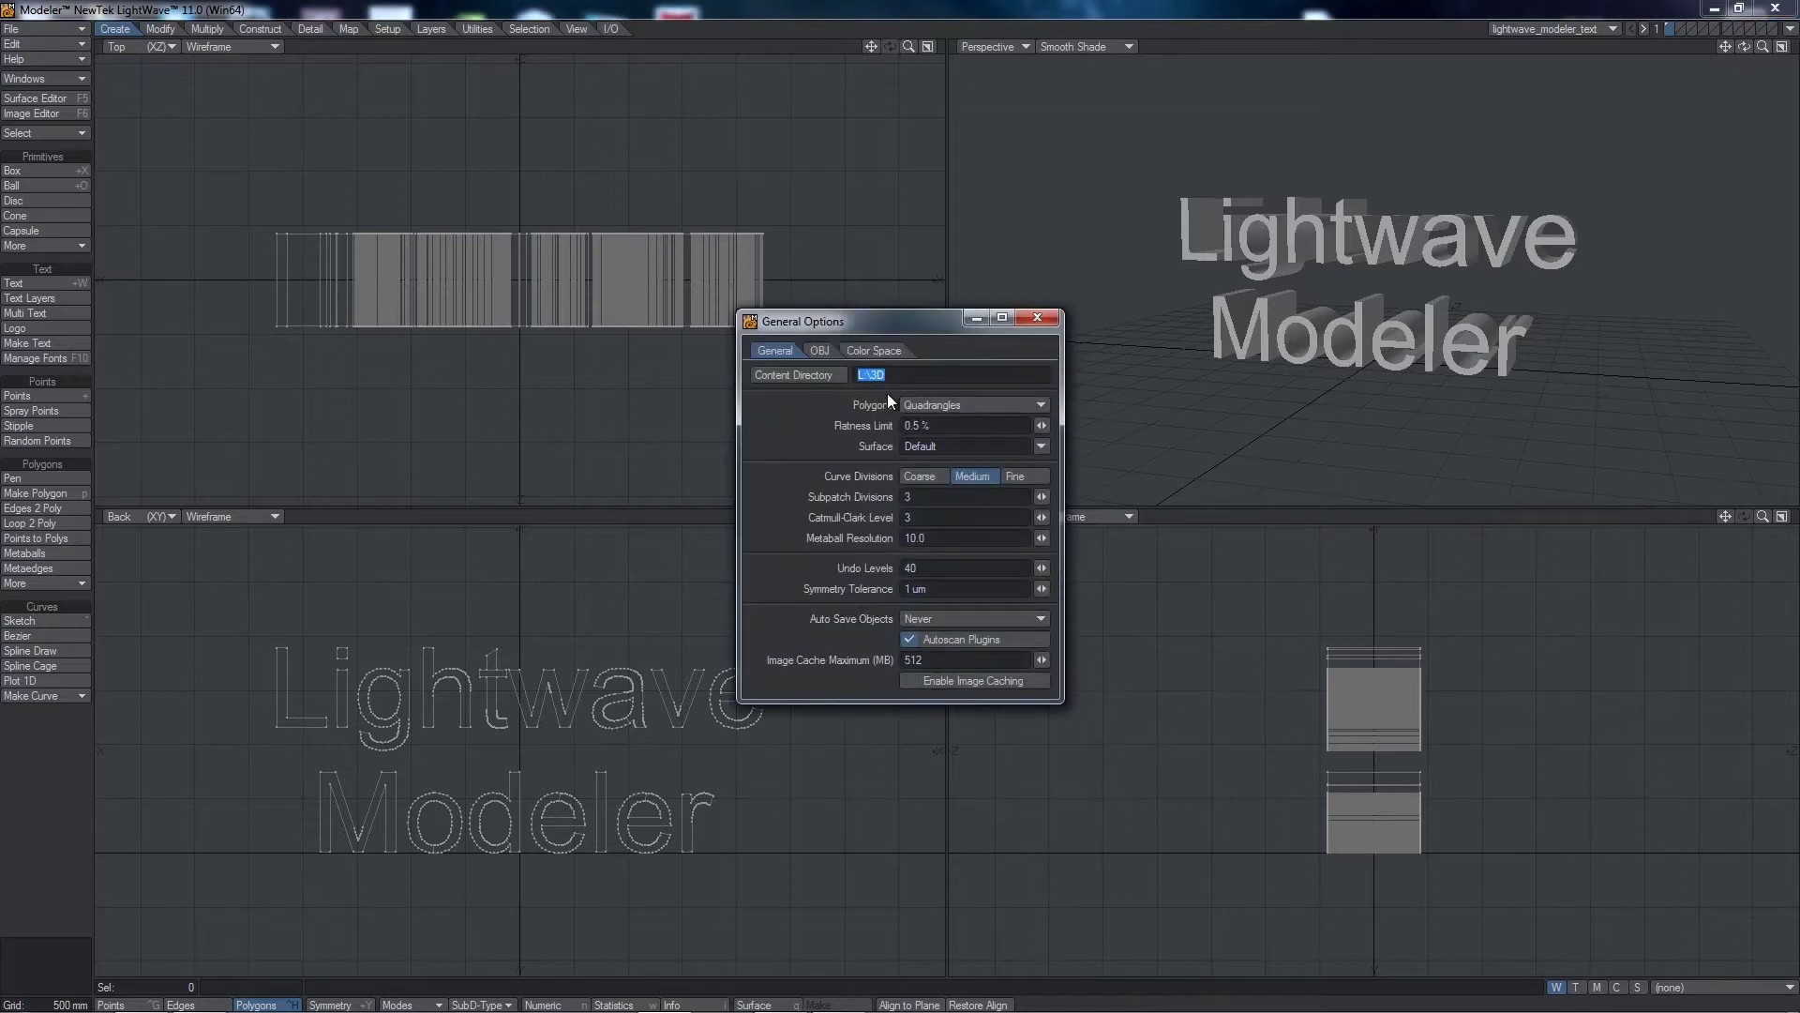
left_click(901, 375)
key("ctrl+v")
left_click(1036, 319)
Step: Create a new empty object and check which folder is offered for saving it, without saving
left_click(63, 29)
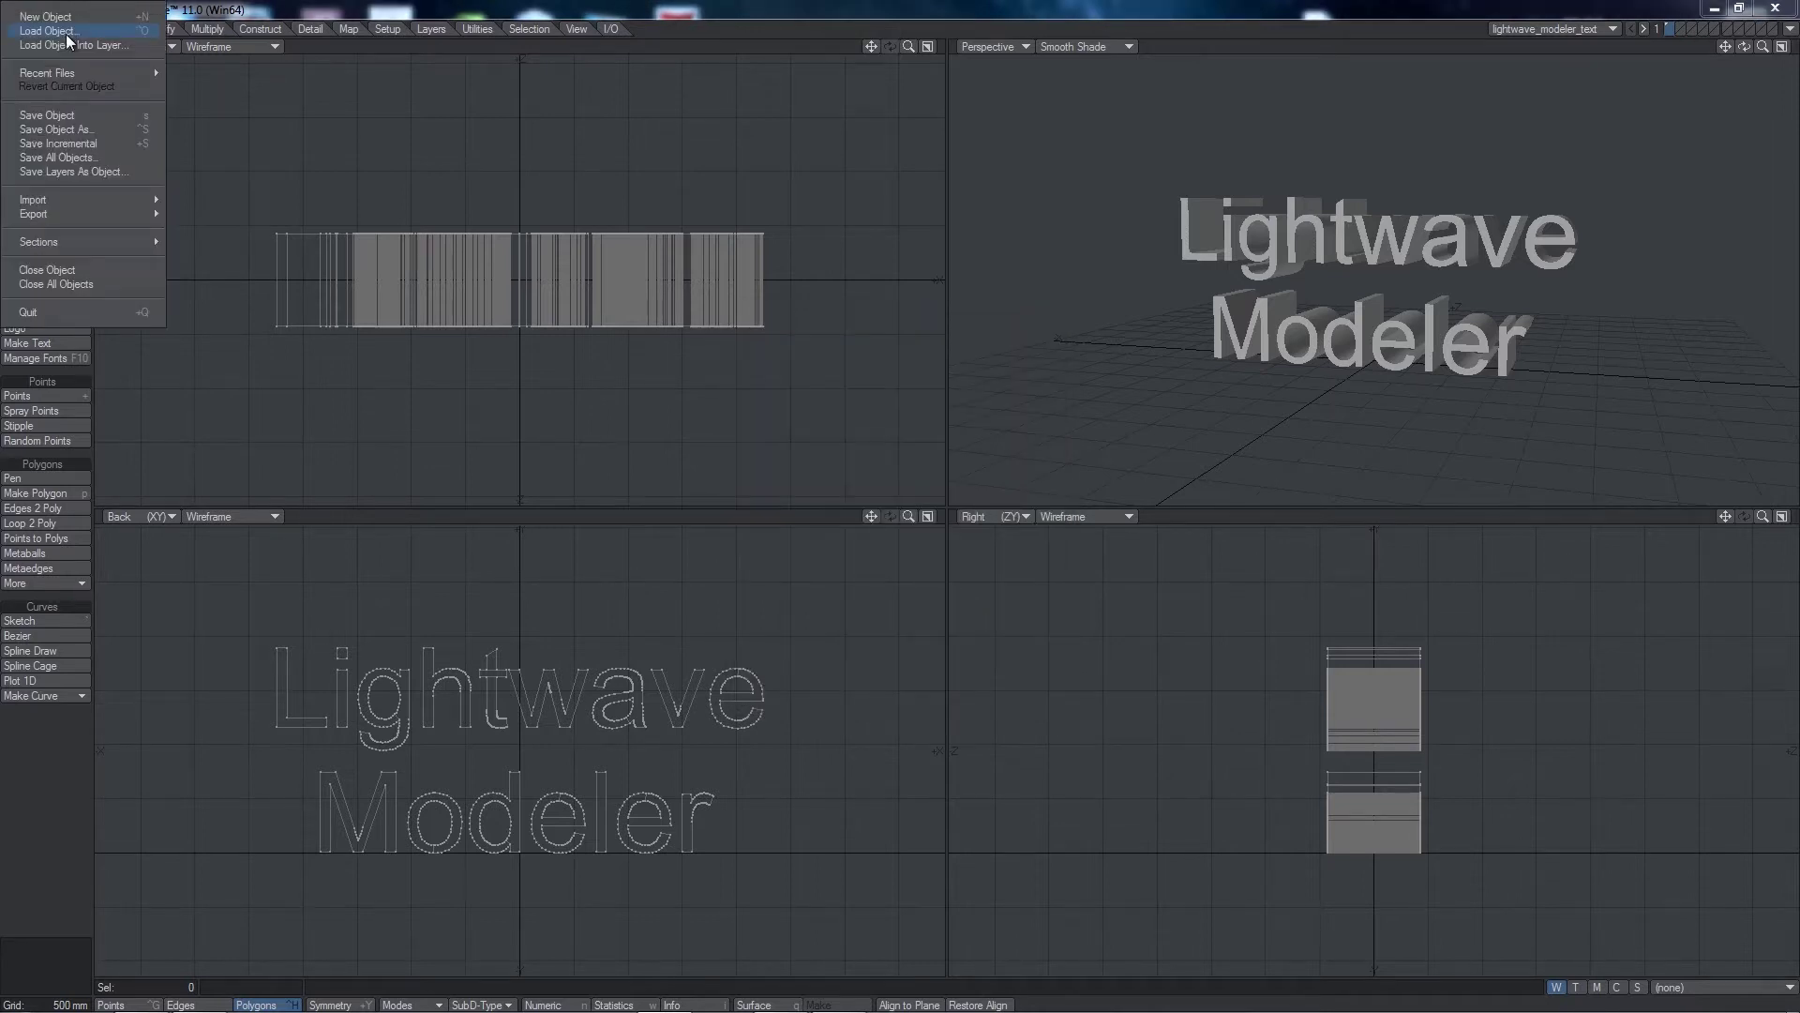
left_click(71, 15)
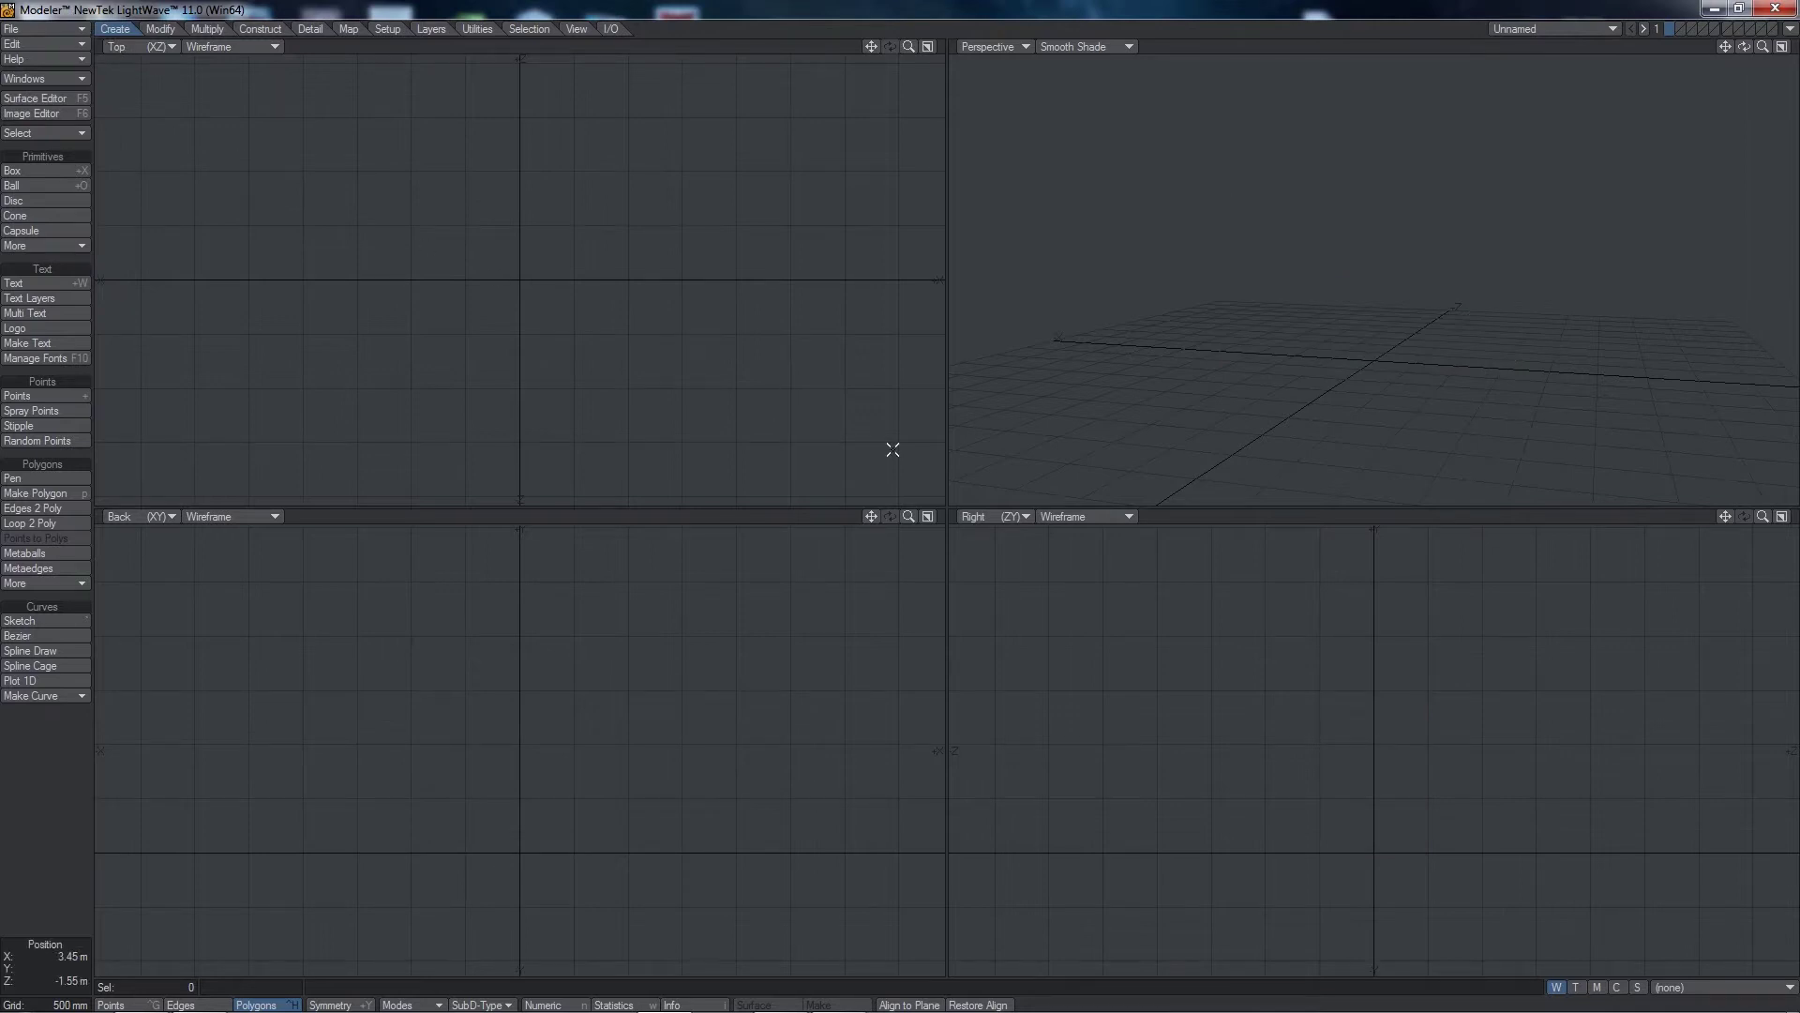
left_click(42, 29)
left_click(46, 143)
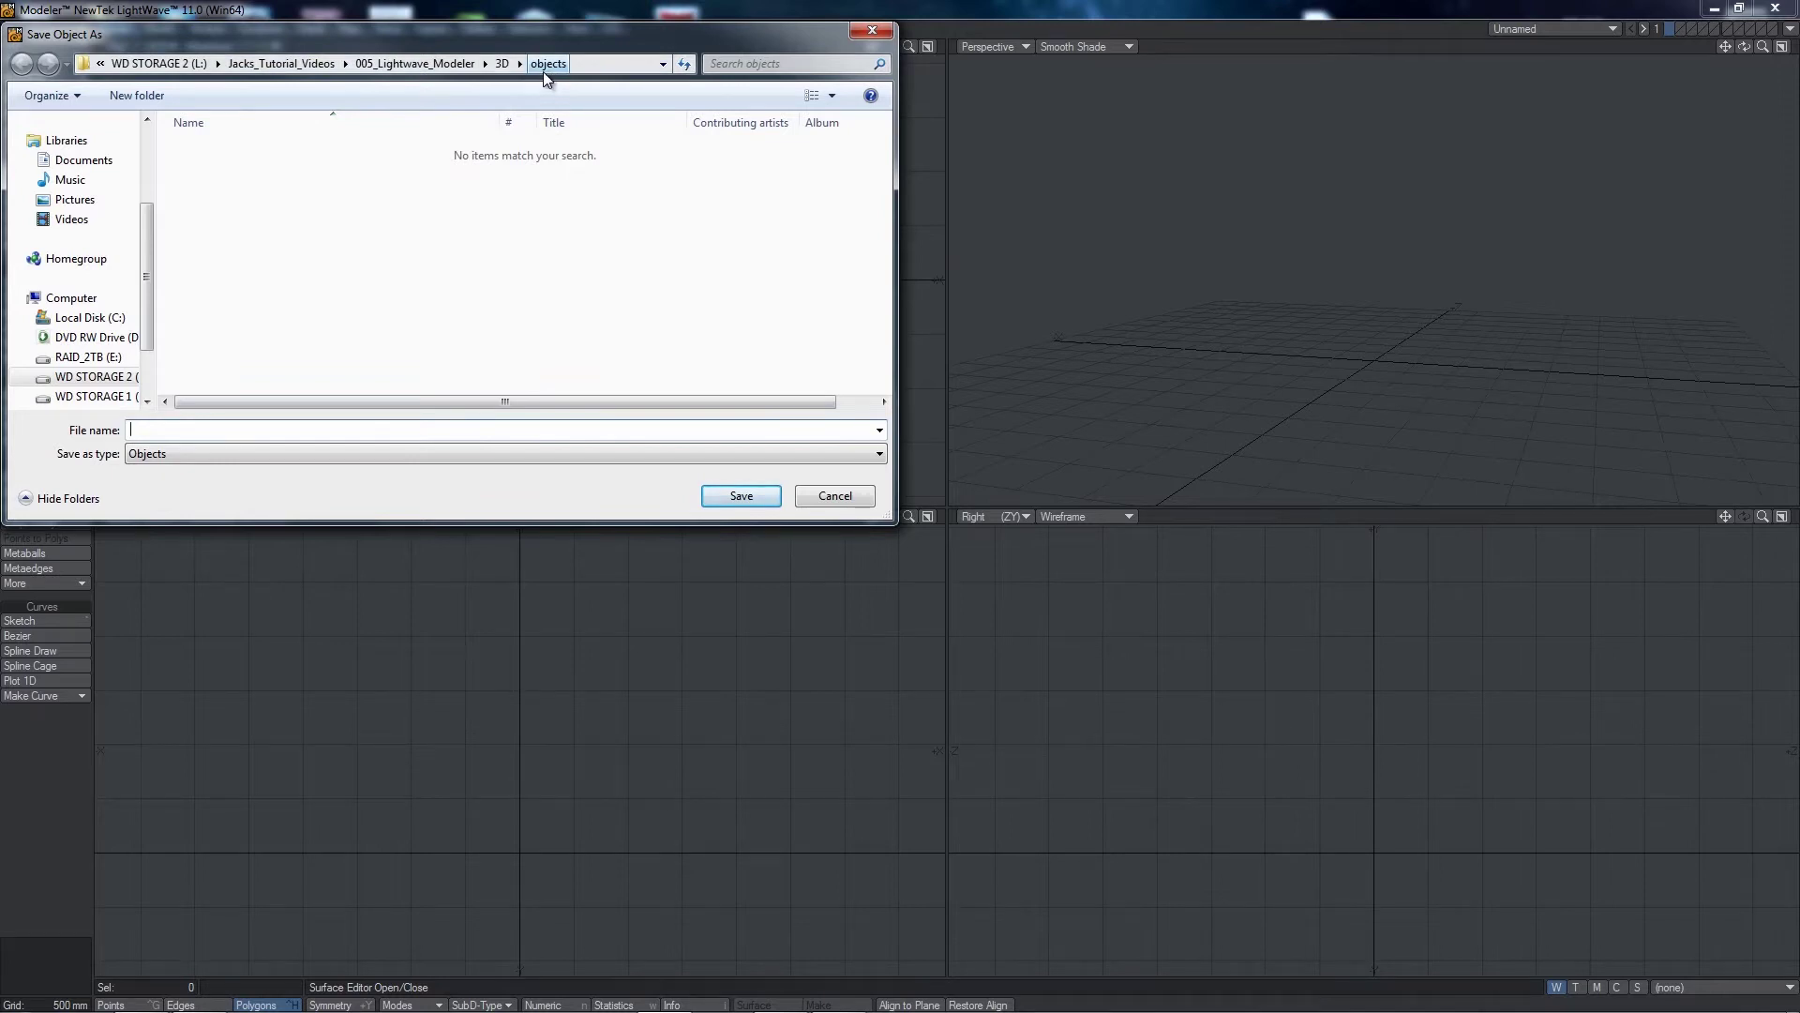
left_click(835, 494)
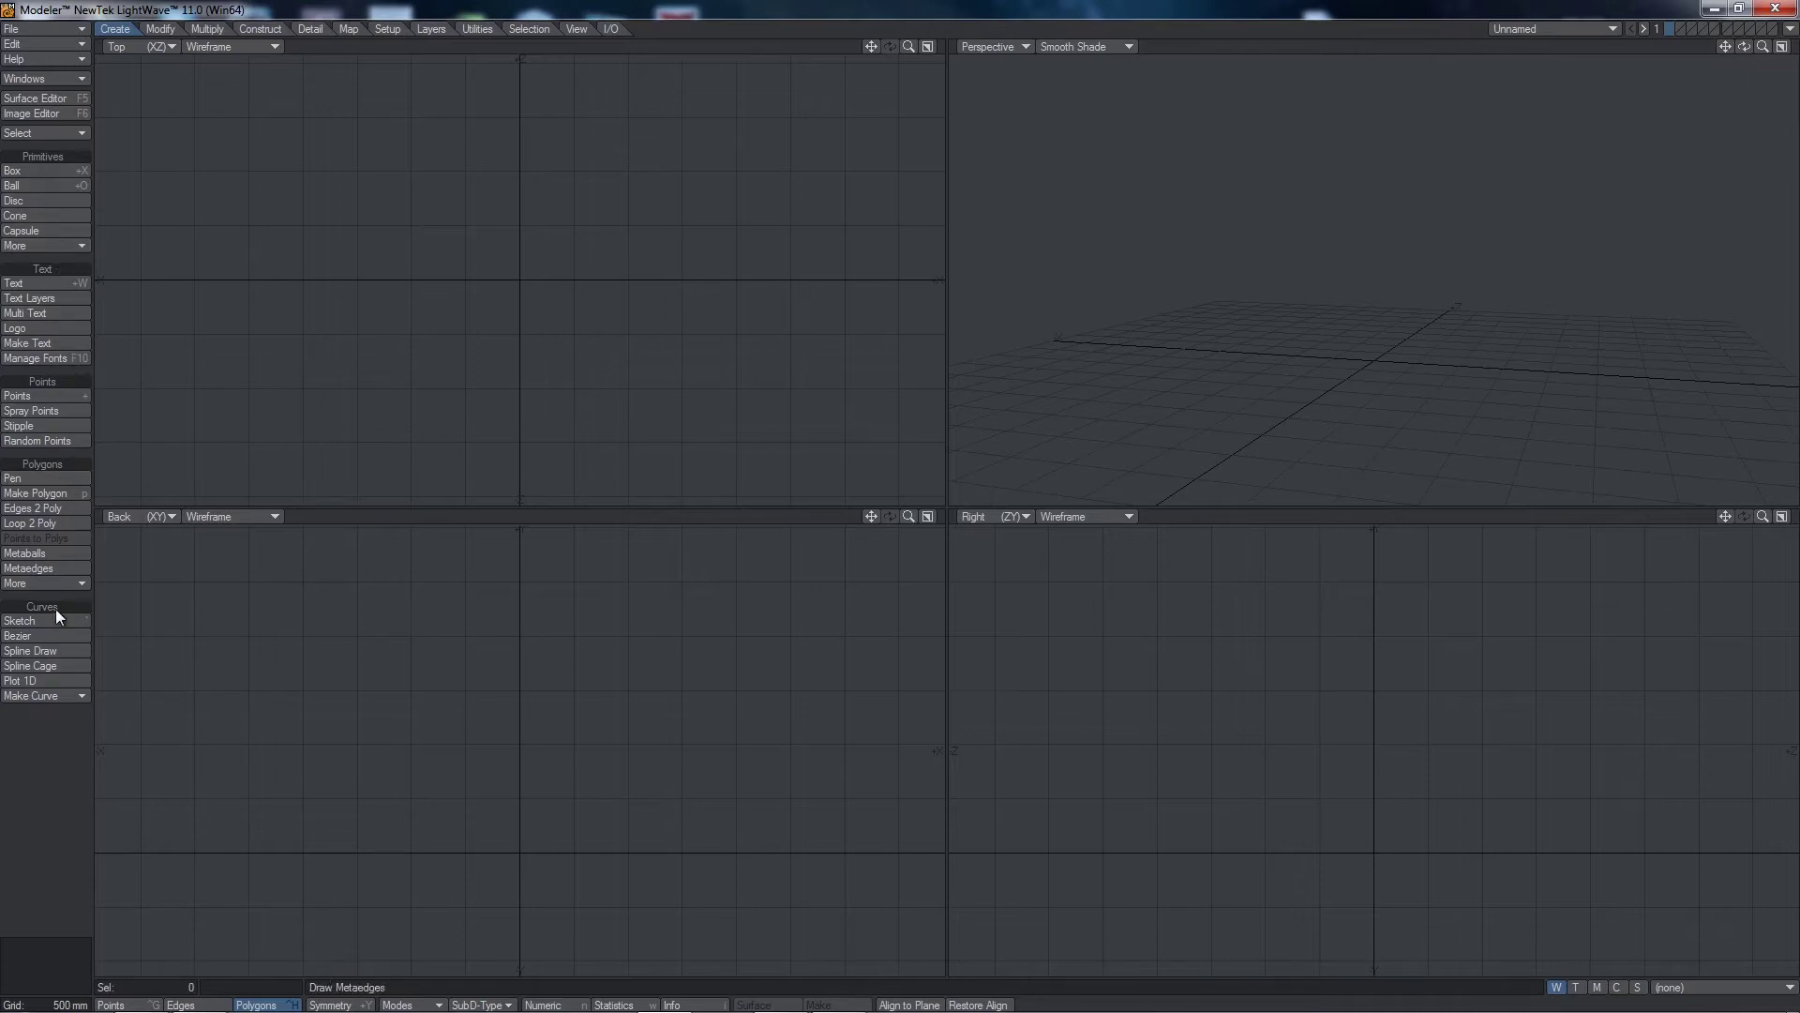
left_click(158, 29)
left_click(205, 28)
left_click(253, 30)
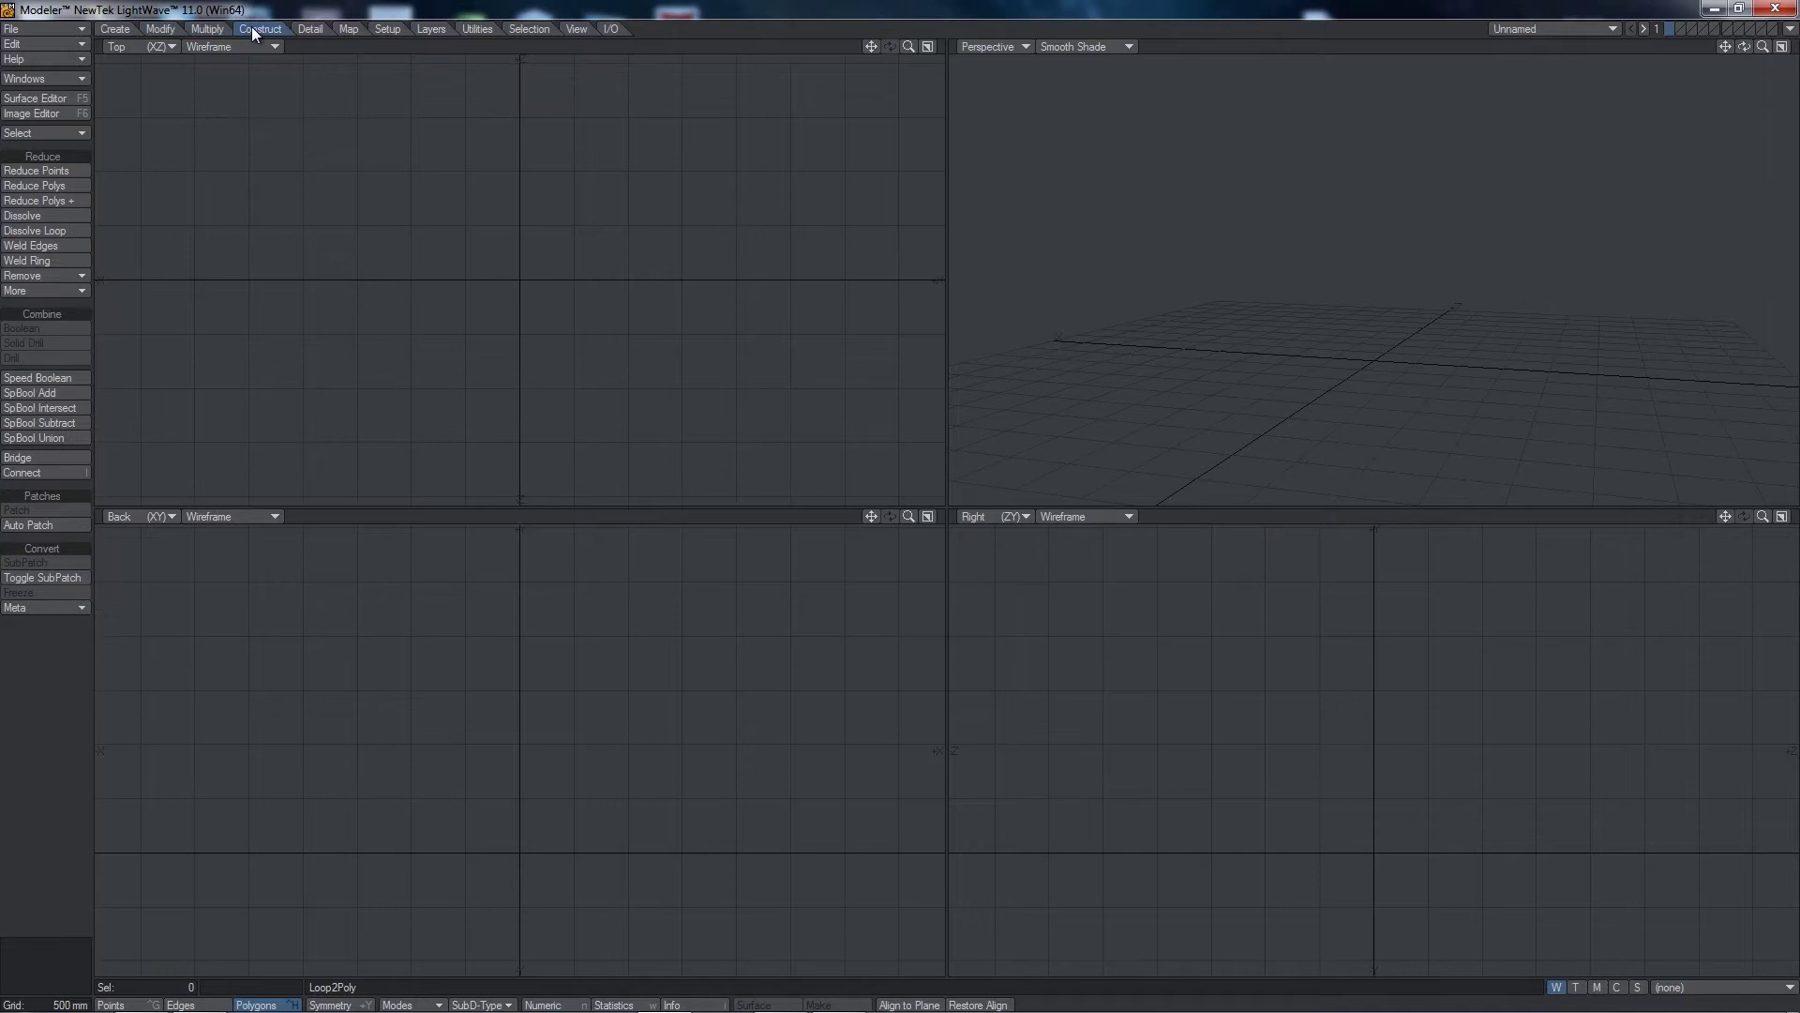
left_click(308, 29)
Step: Create a box primitive by drawing its base in the Top view, raising it in the Back view and lowering it onto the ground line
left_click(117, 28)
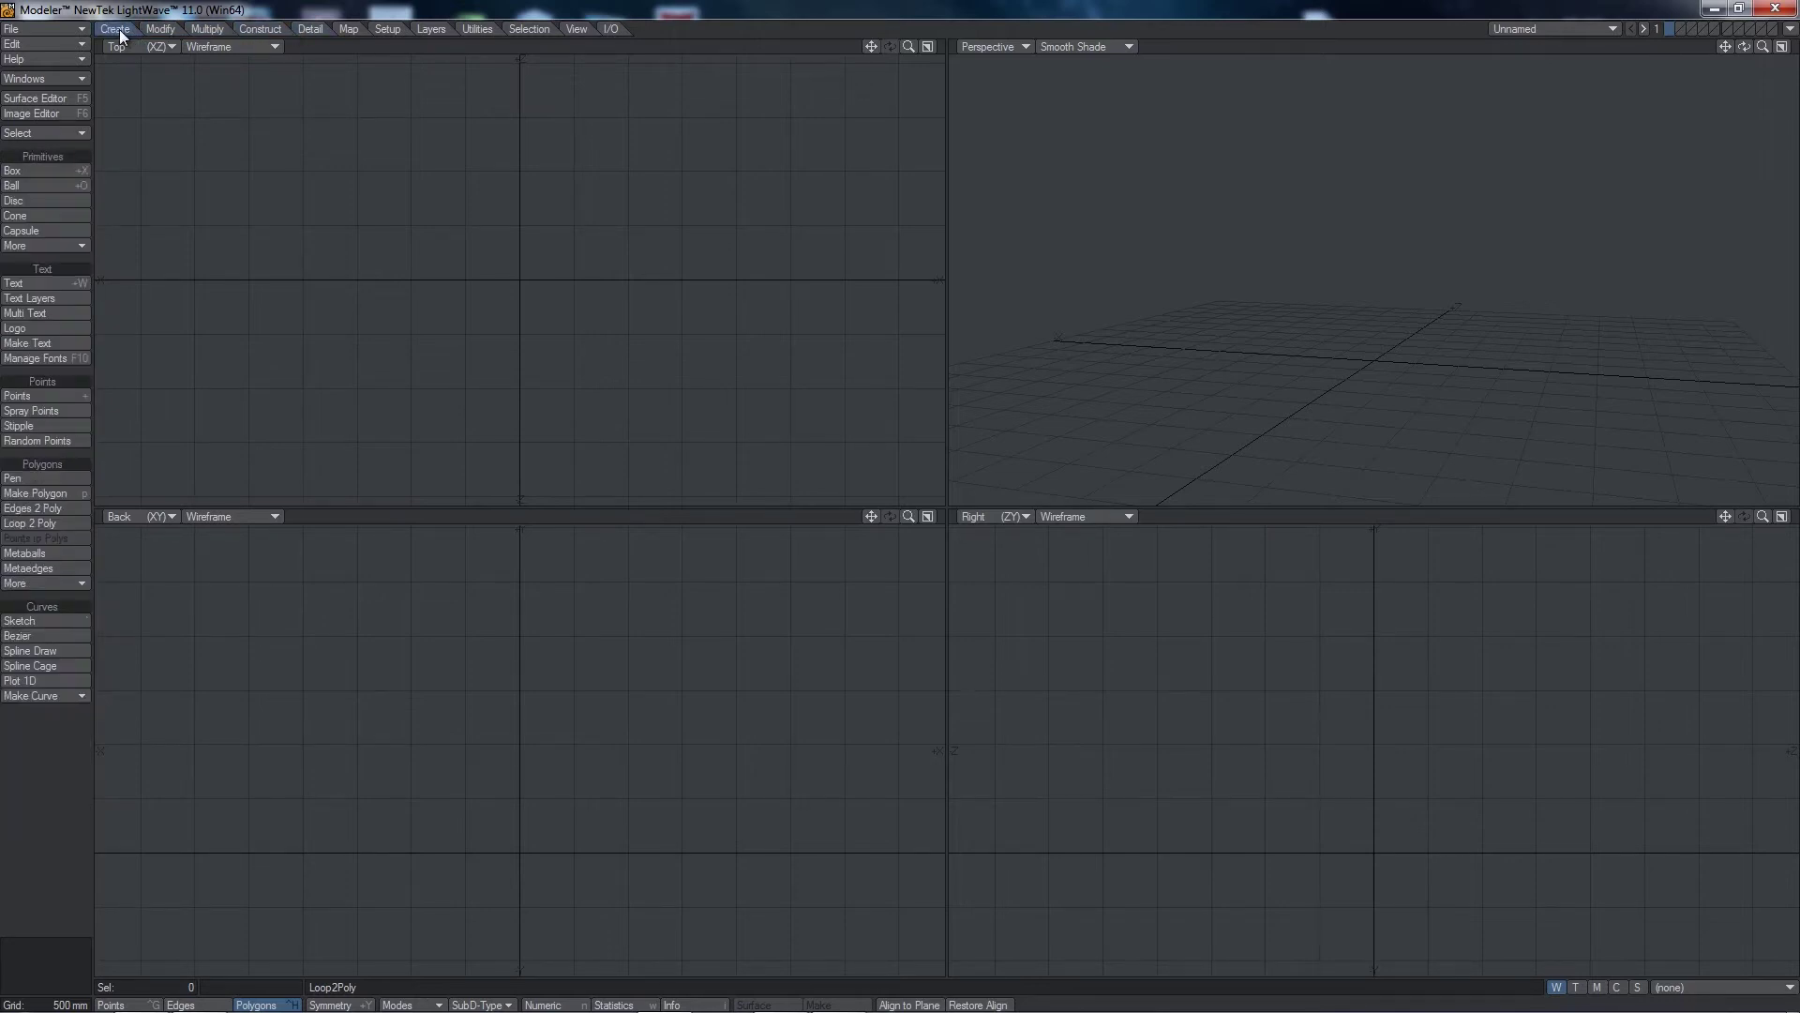
left_click(43, 170)
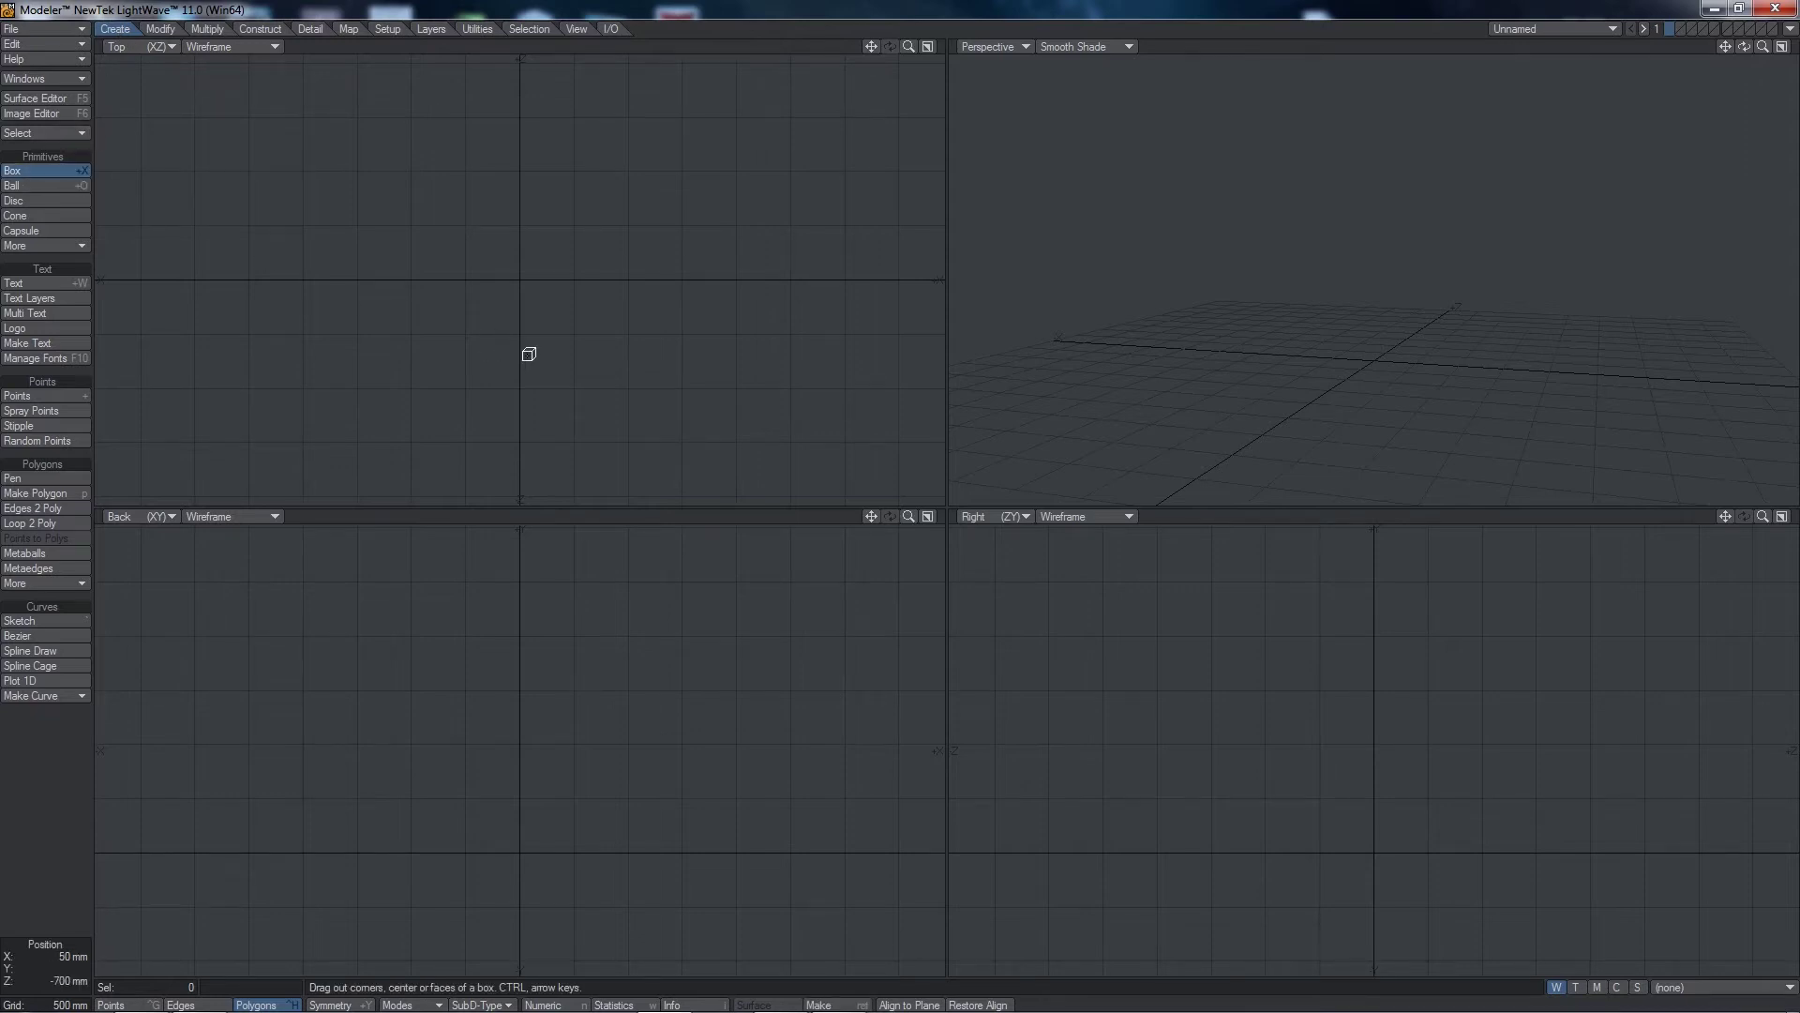
left_click_drag(395, 204, 651, 361)
left_click_drag(434, 659, 375, 600)
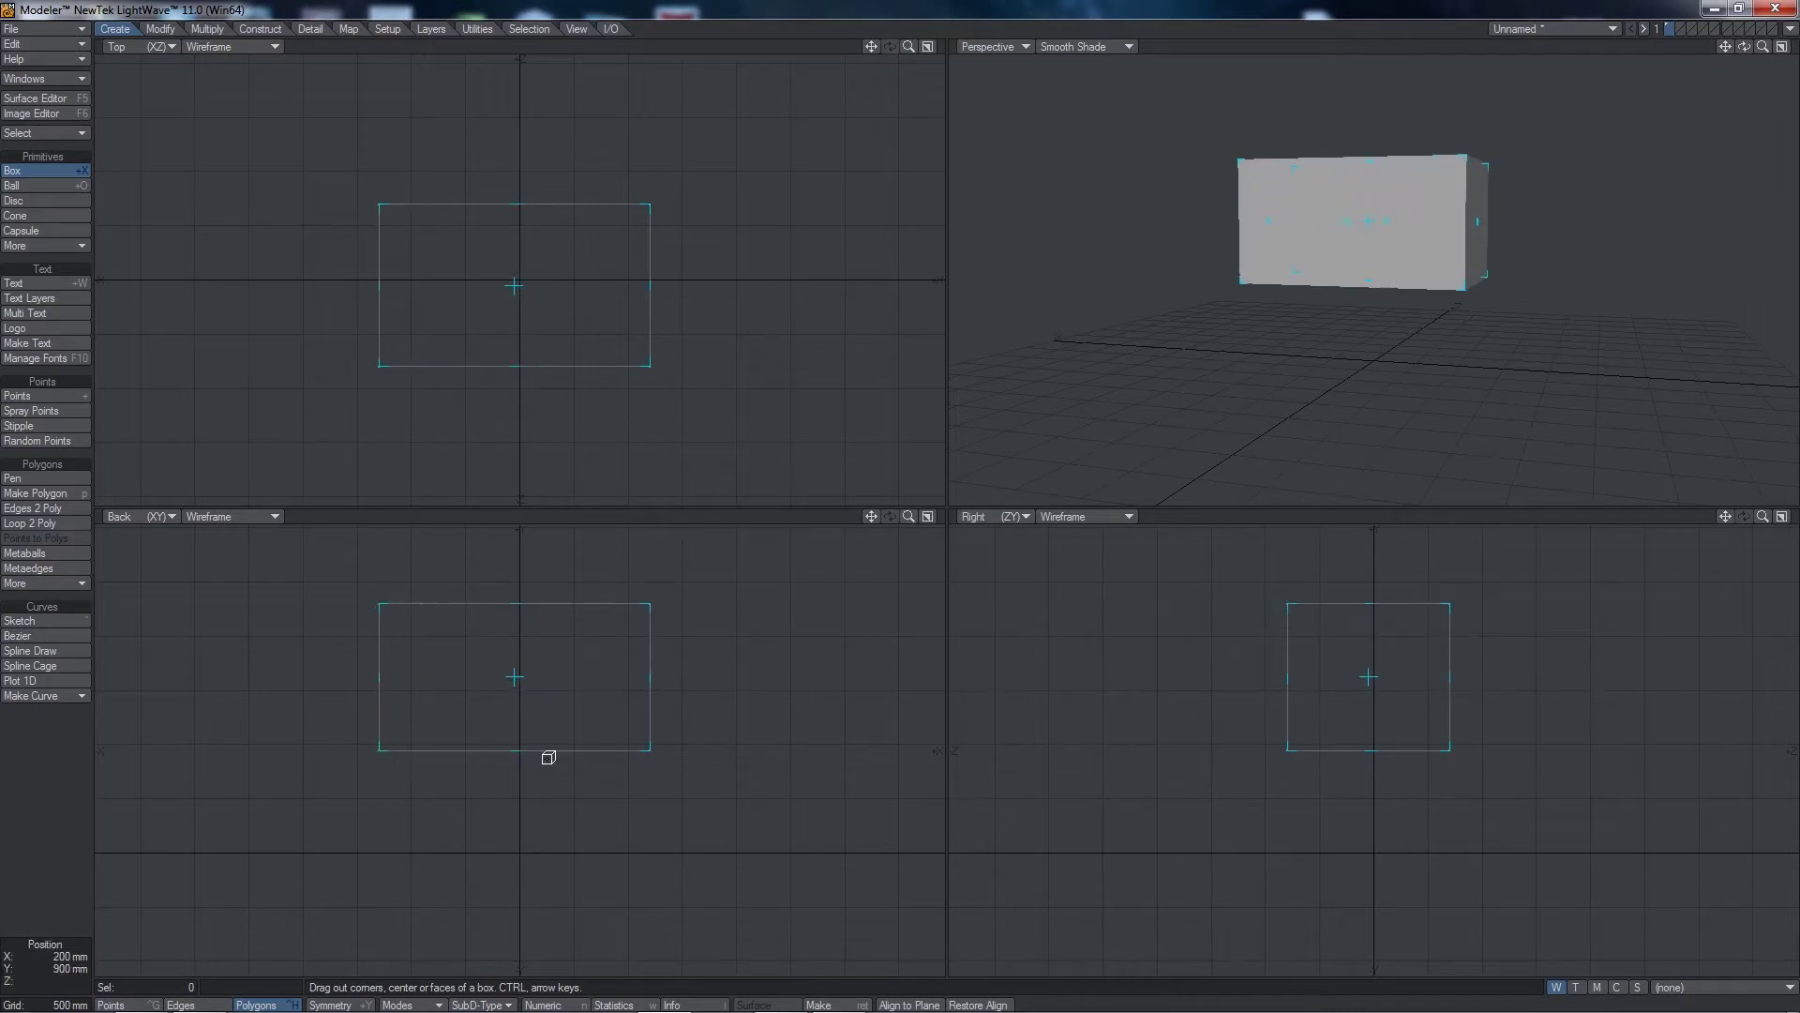
left_click_drag(515, 671, 515, 768)
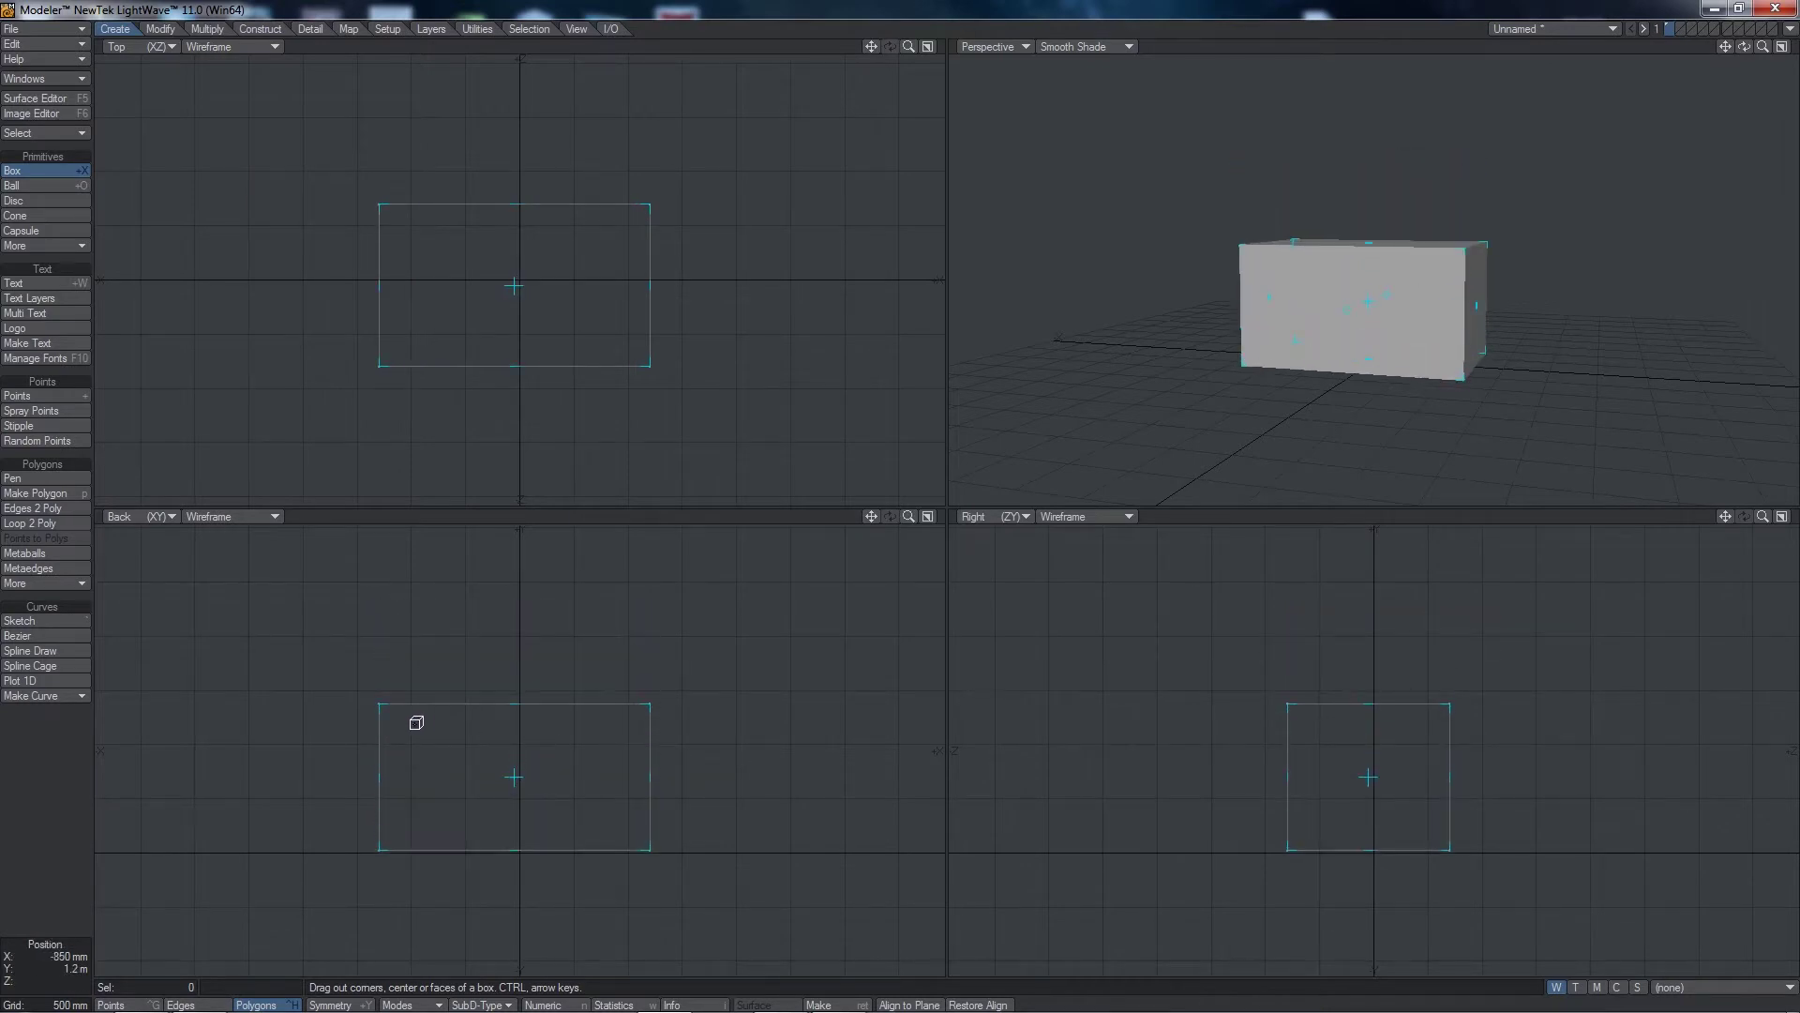
Step: Resize the box from its corners and faces in the Back view to about 2 m wide and 1.5 m high
left_click_drag(376, 706, 346, 648)
left_click_drag(647, 656, 672, 622)
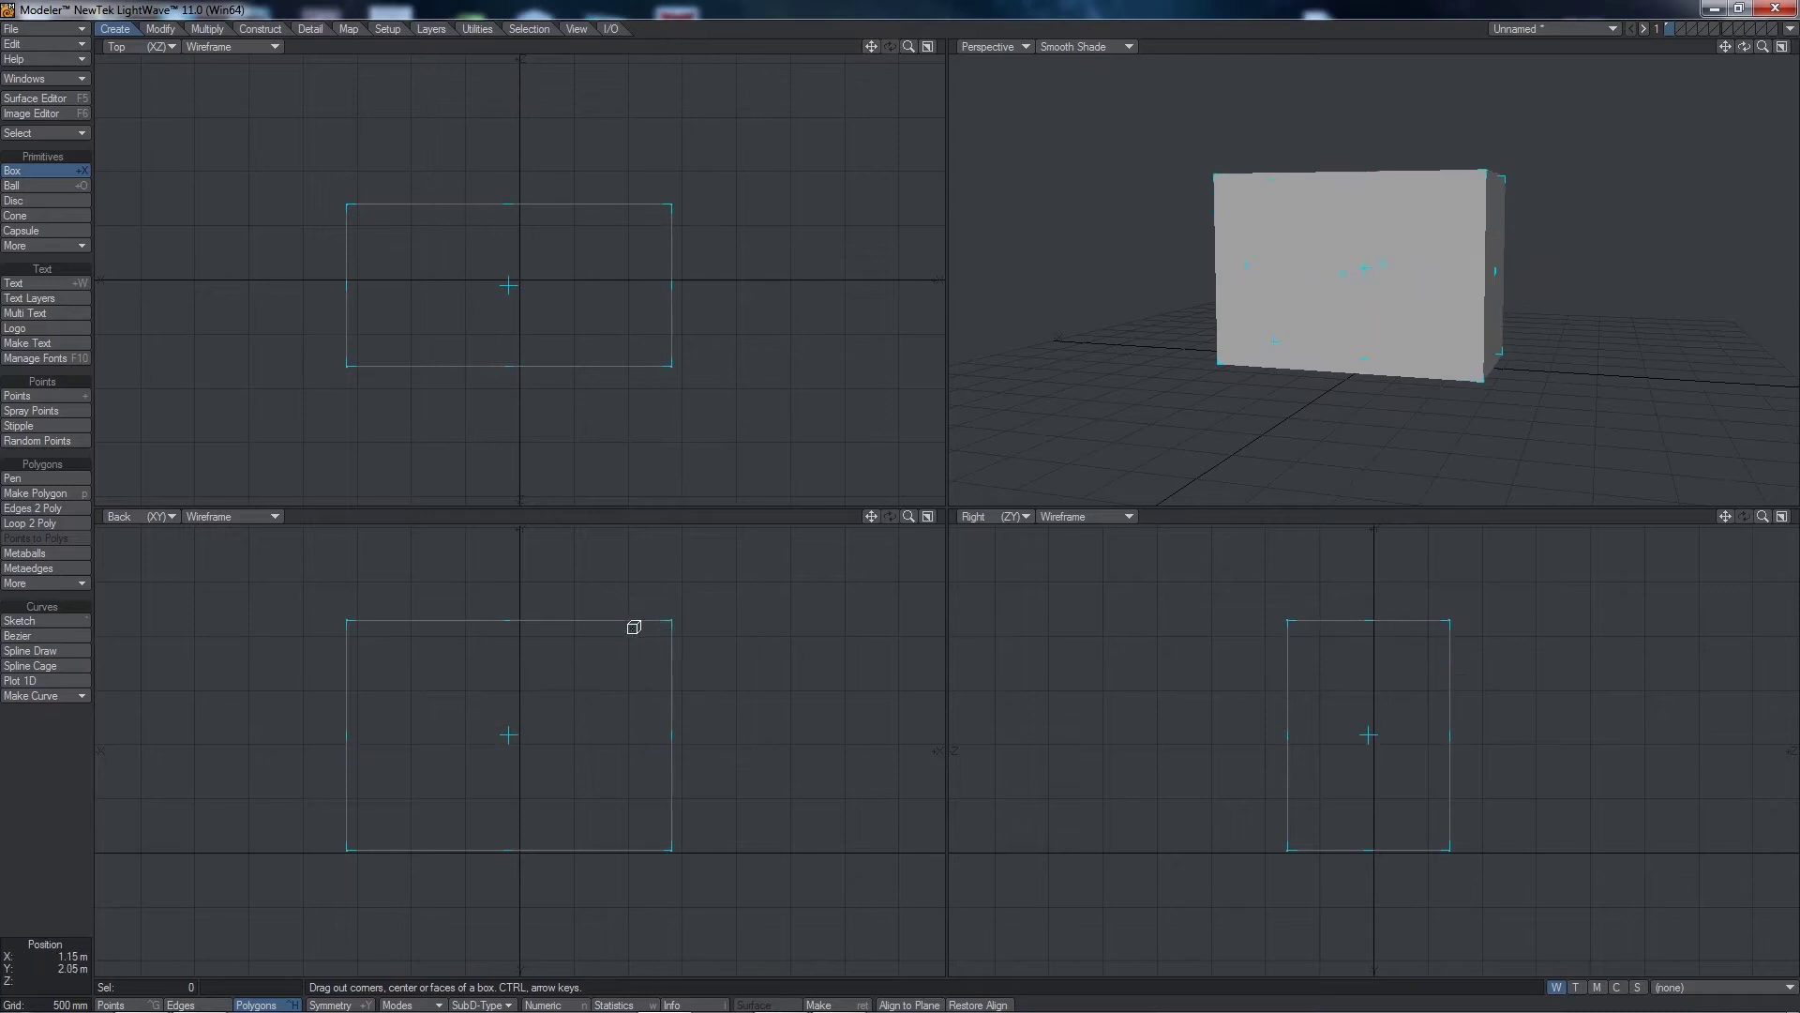
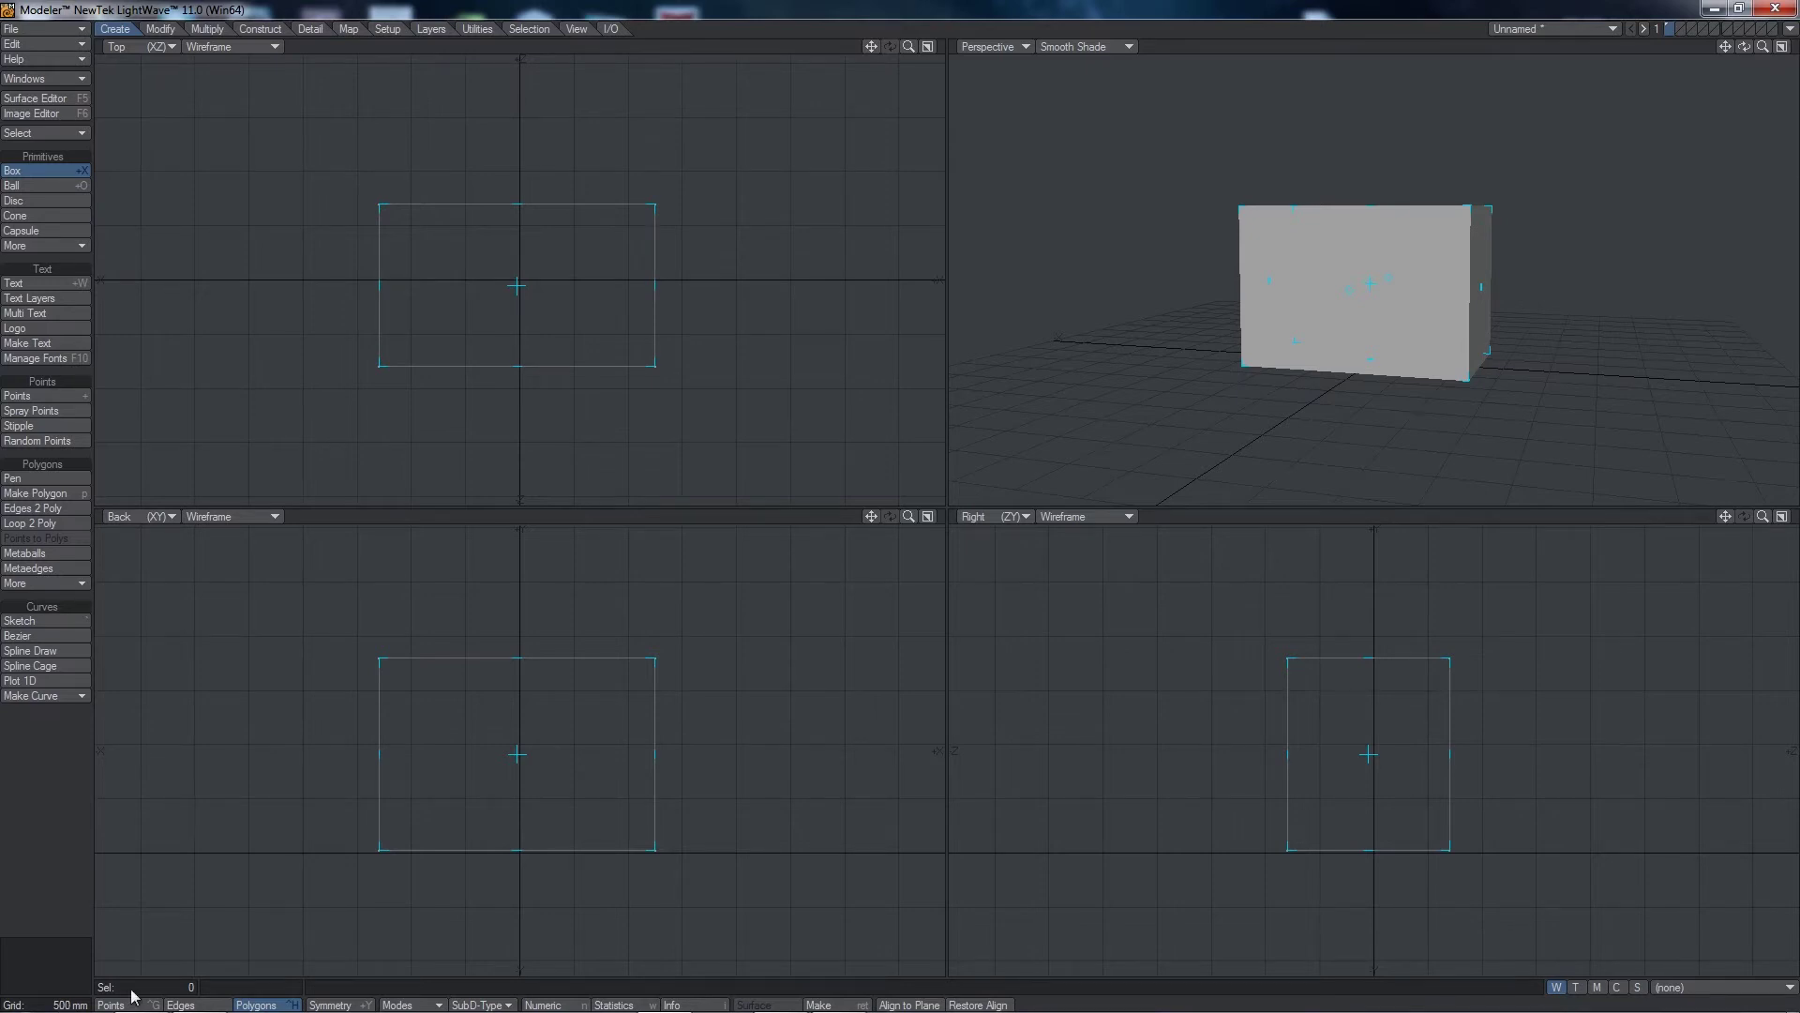
left_click_drag(908, 516, 872, 575)
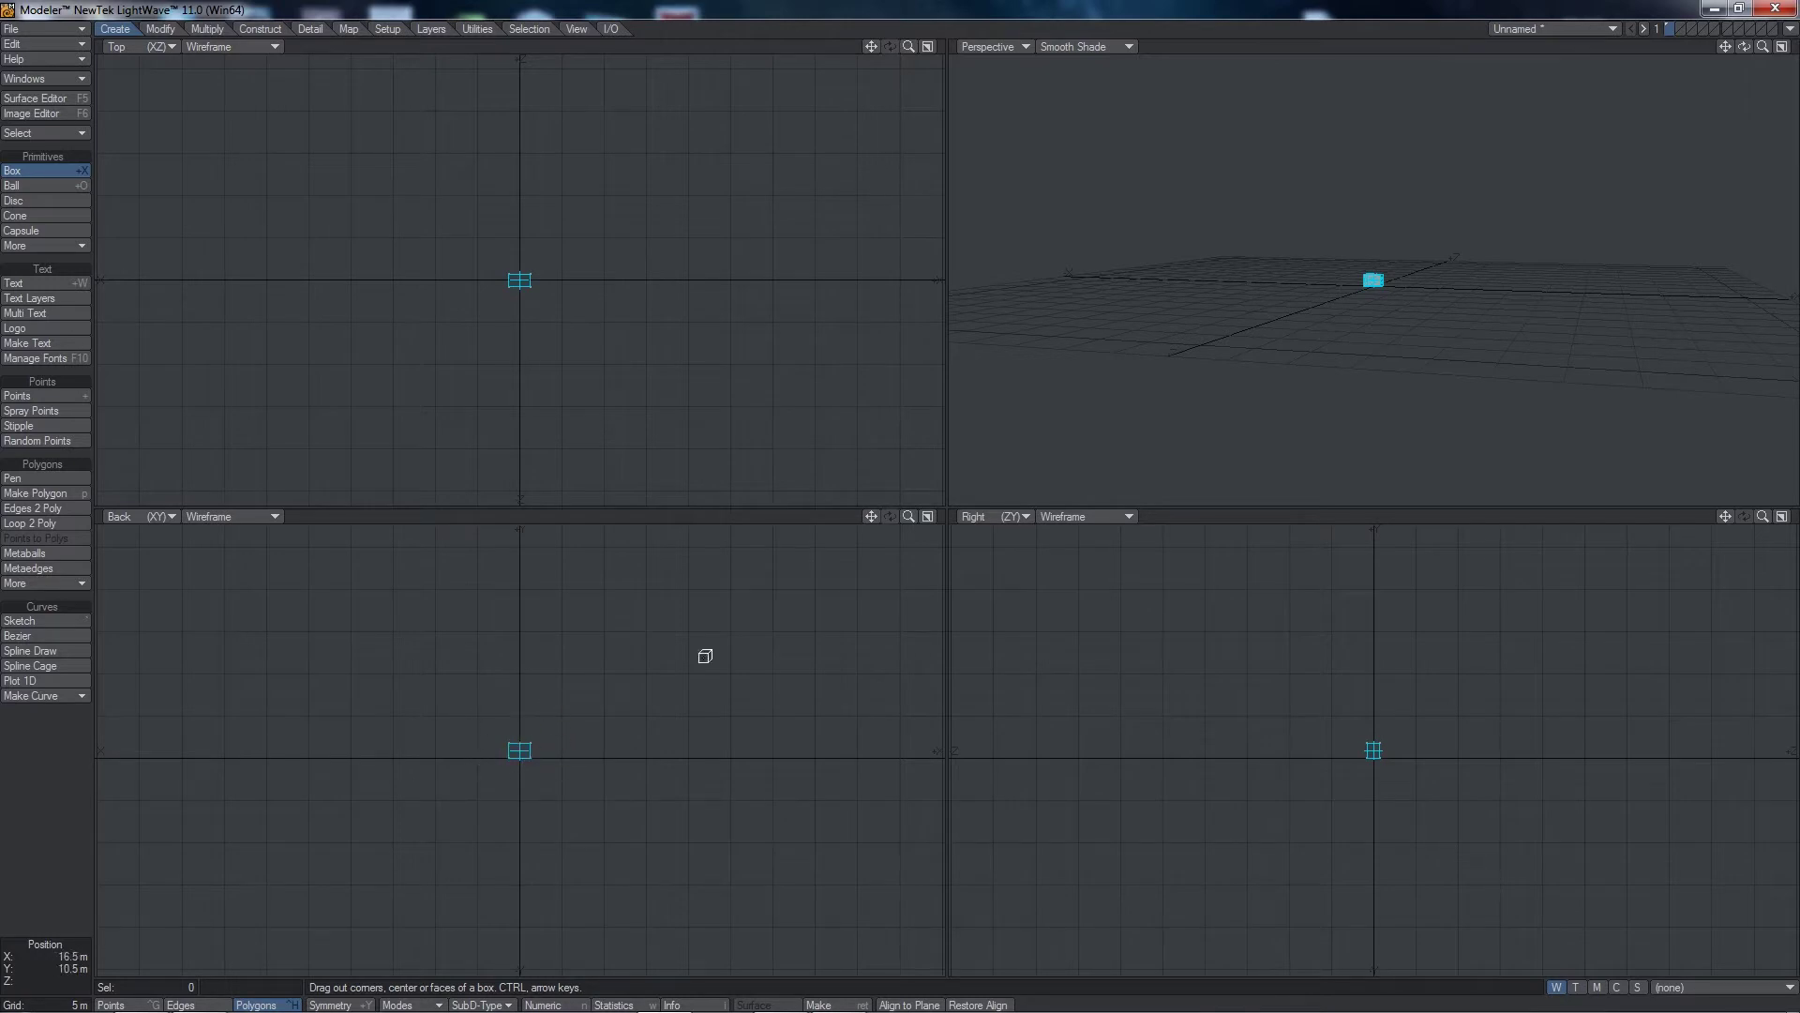
mouse_move(908, 517)
left_mouse_down()
mouse_move(948, 477)
mouse_move(928, 497)
left_mouse_up()
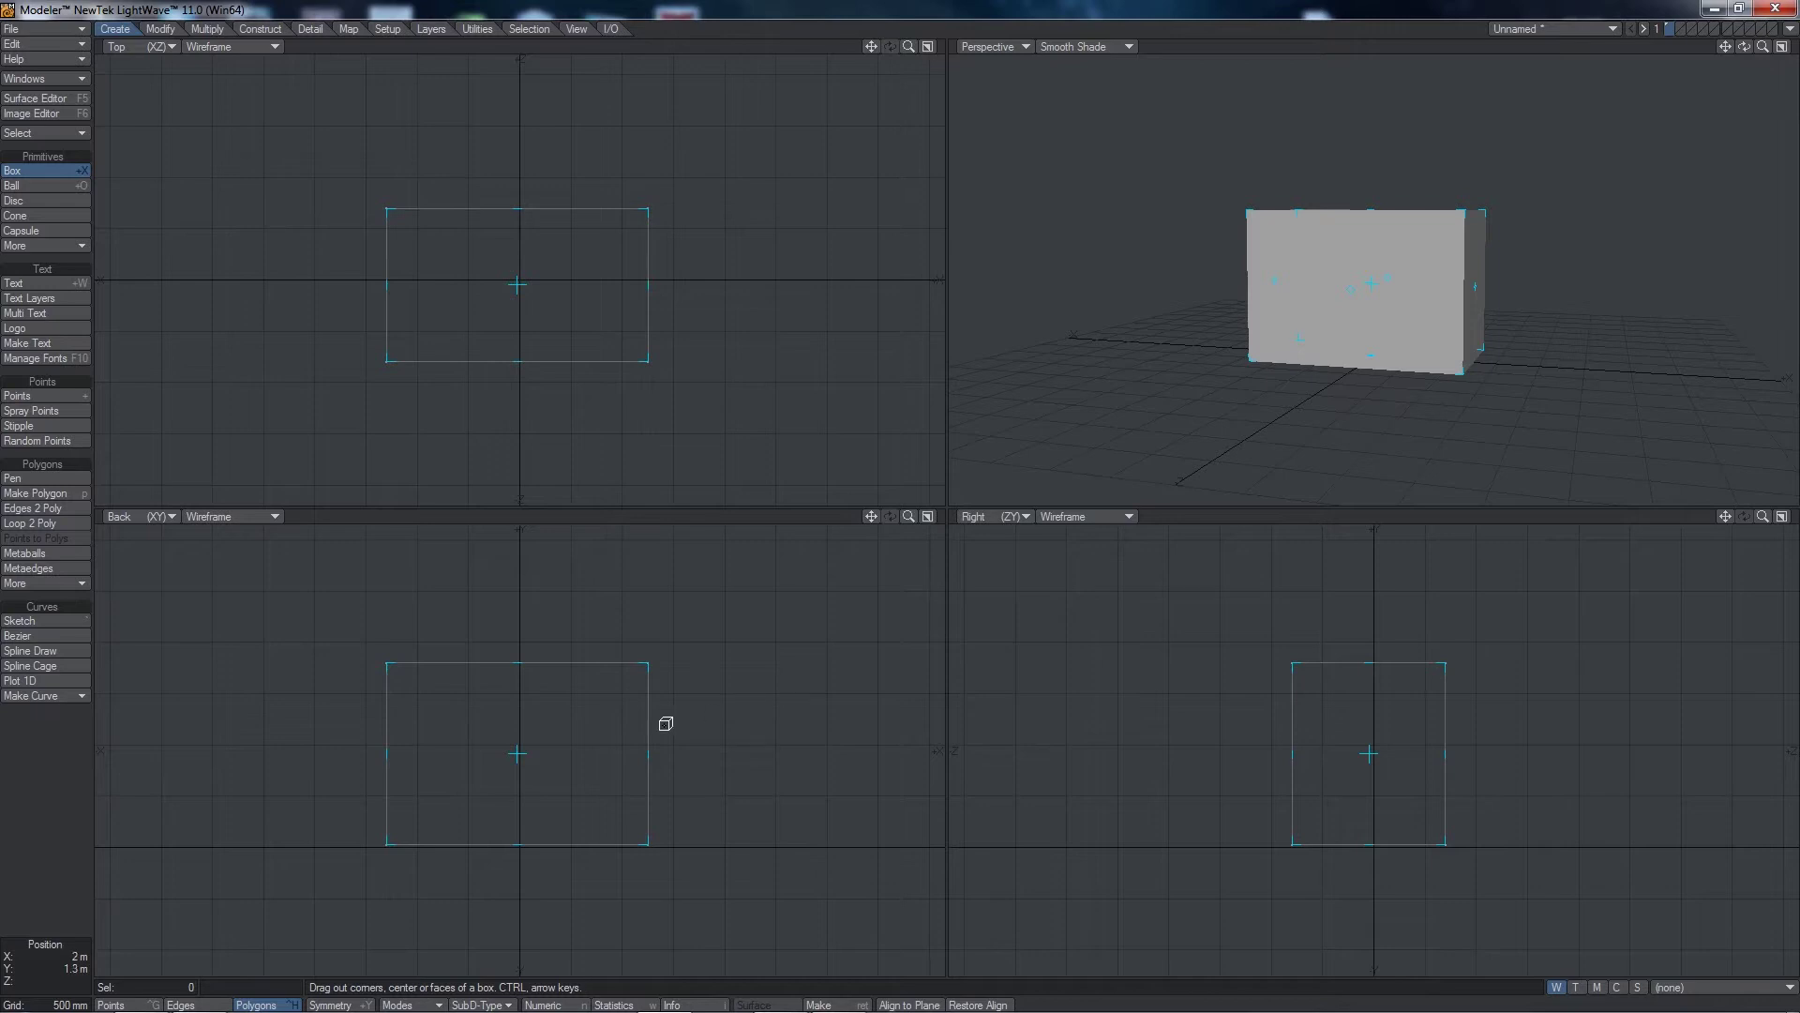
left_click_drag(522, 663, 521, 669)
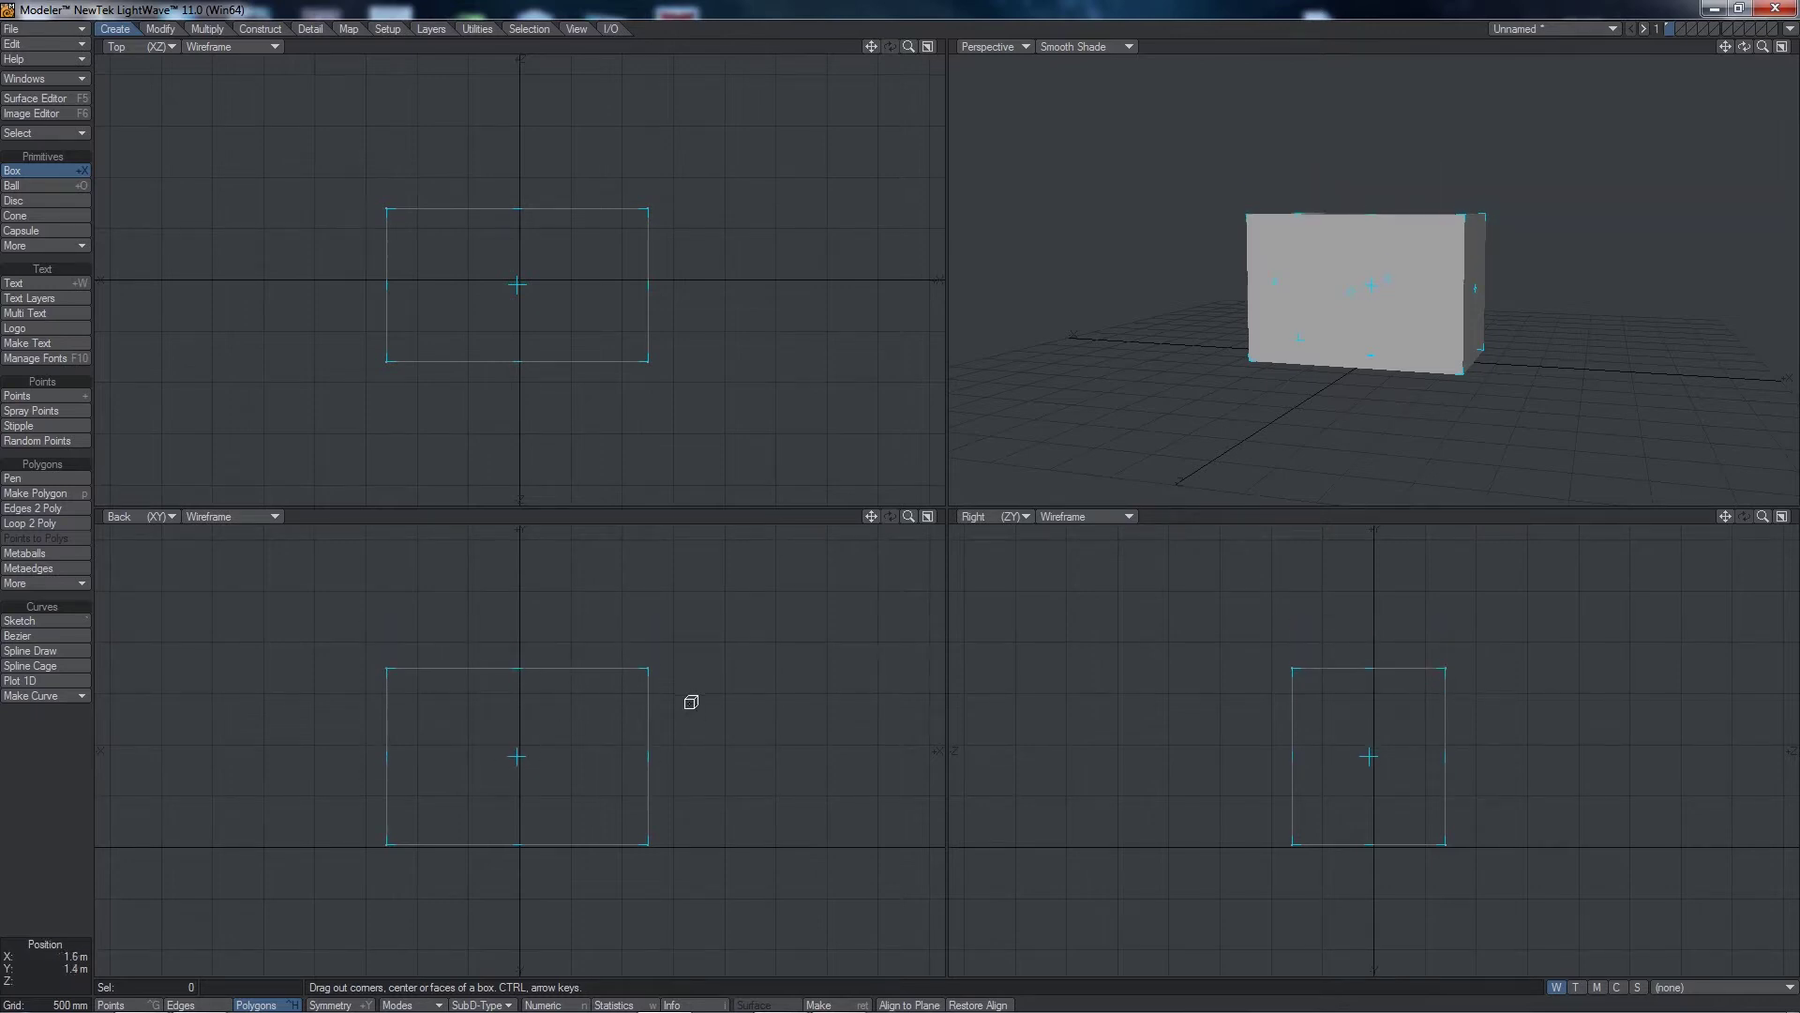
left_click_drag(654, 759, 626, 760)
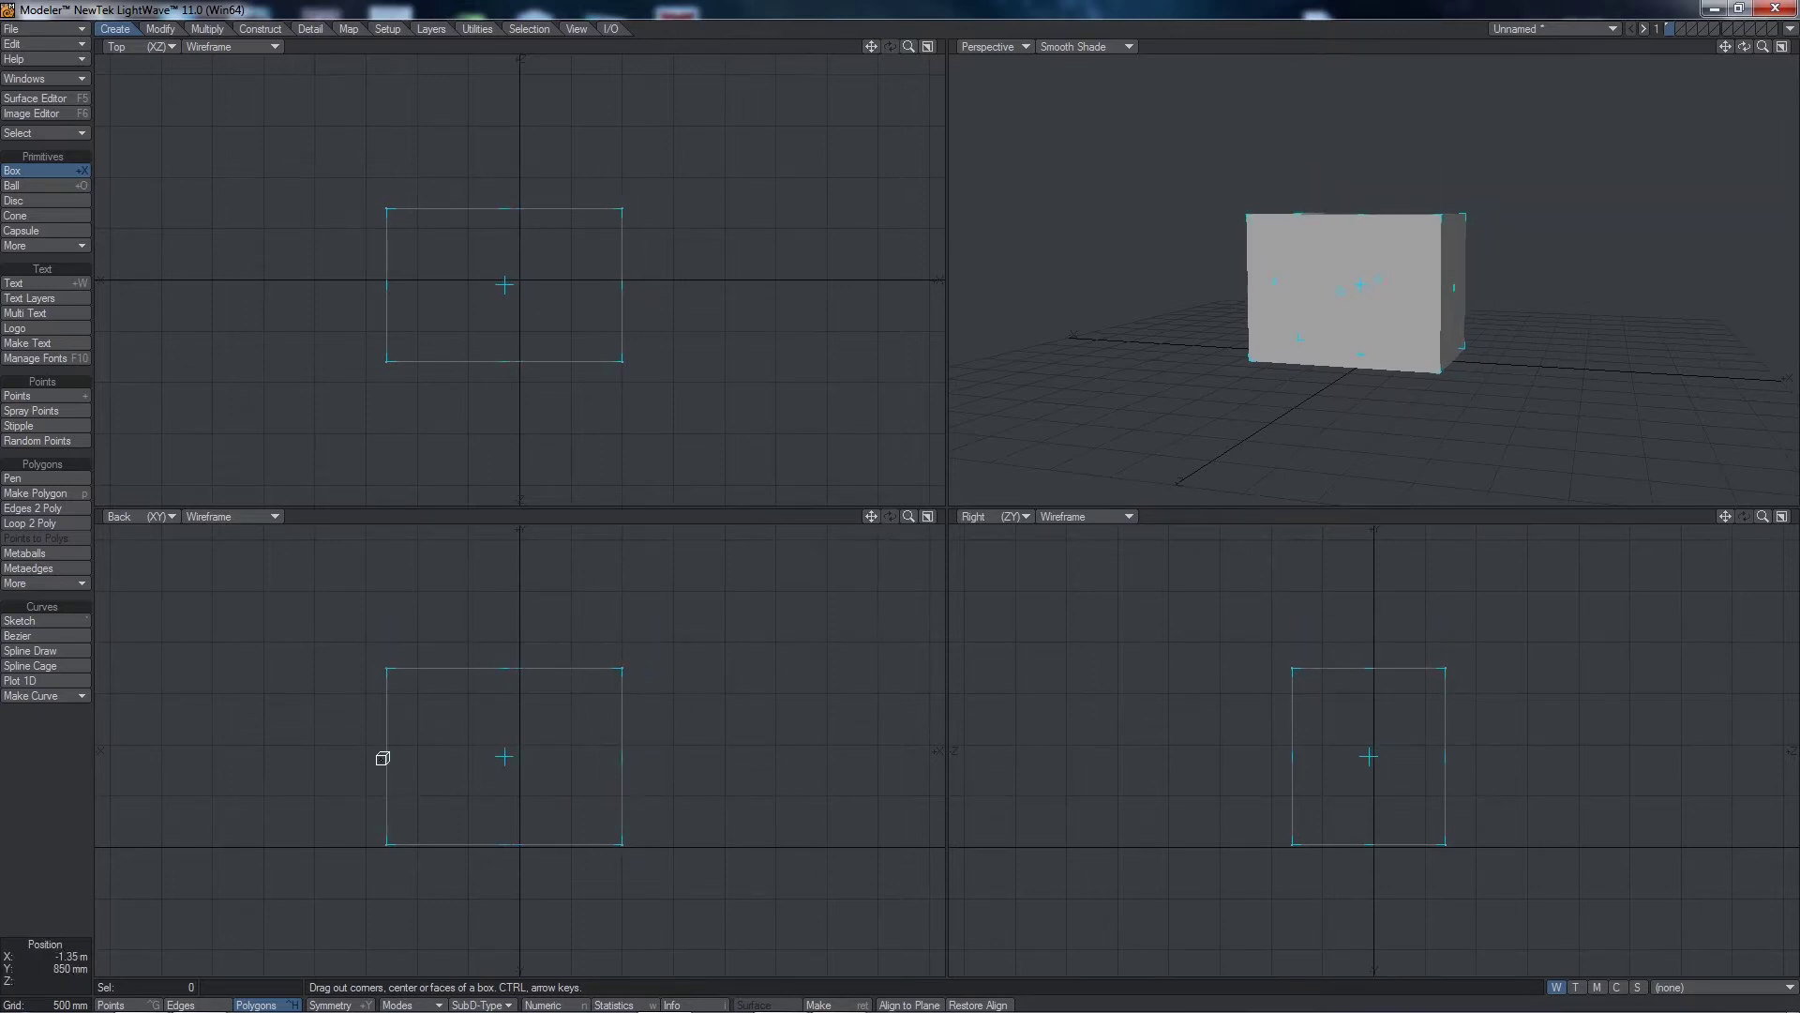
left_click_drag(383, 755, 418, 753)
left_click_drag(518, 670, 522, 691)
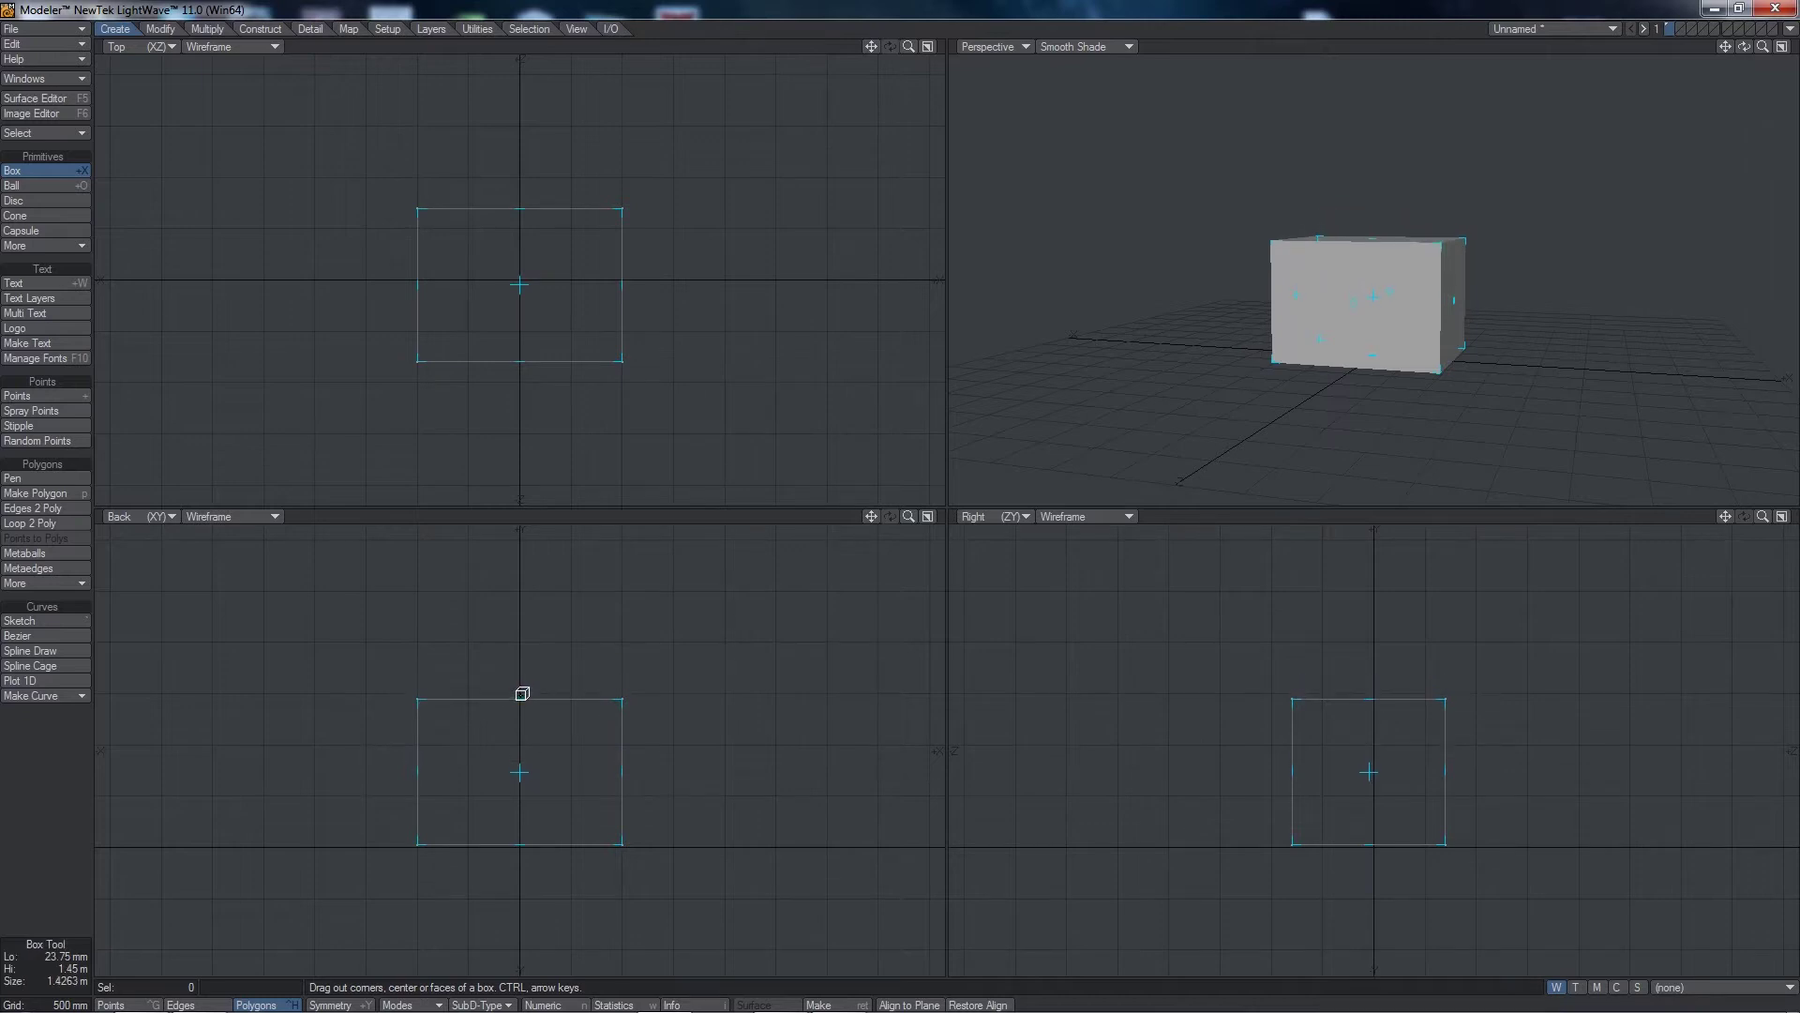
left_click_drag(522, 844, 521, 844)
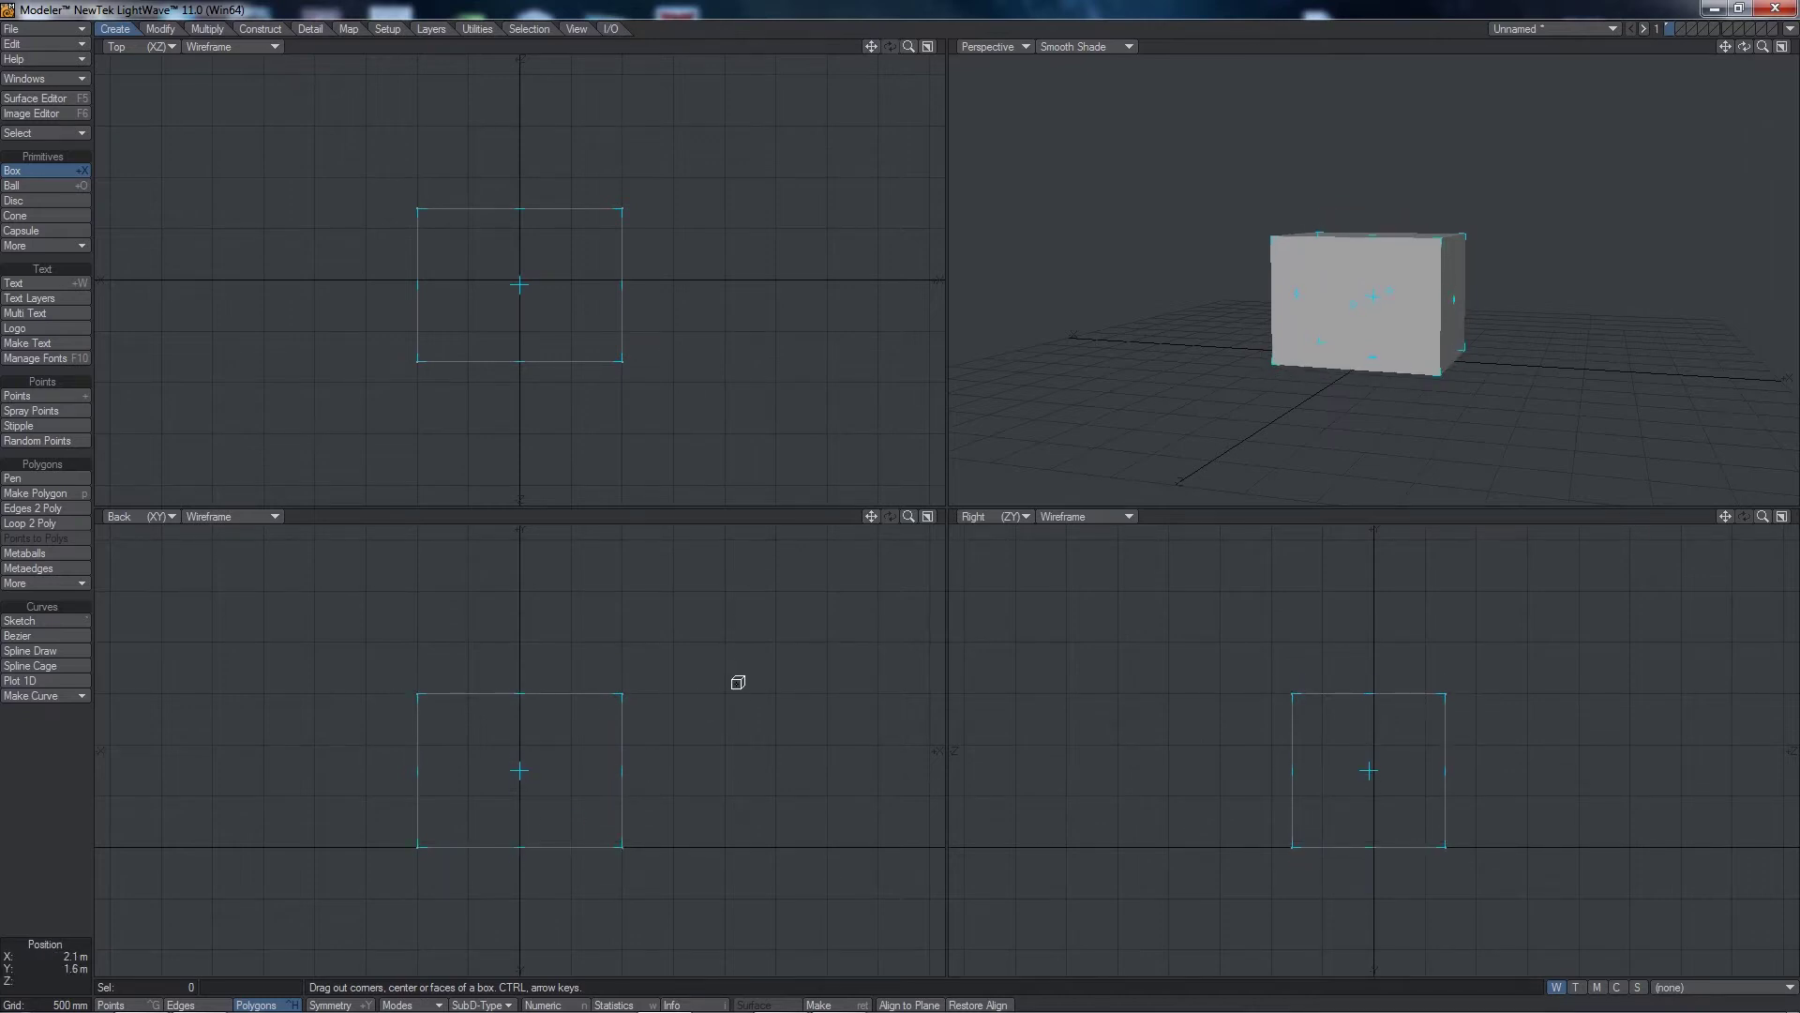
Step: Set the box's height and depth to 2 m in its numeric settings
left_click(552, 1005)
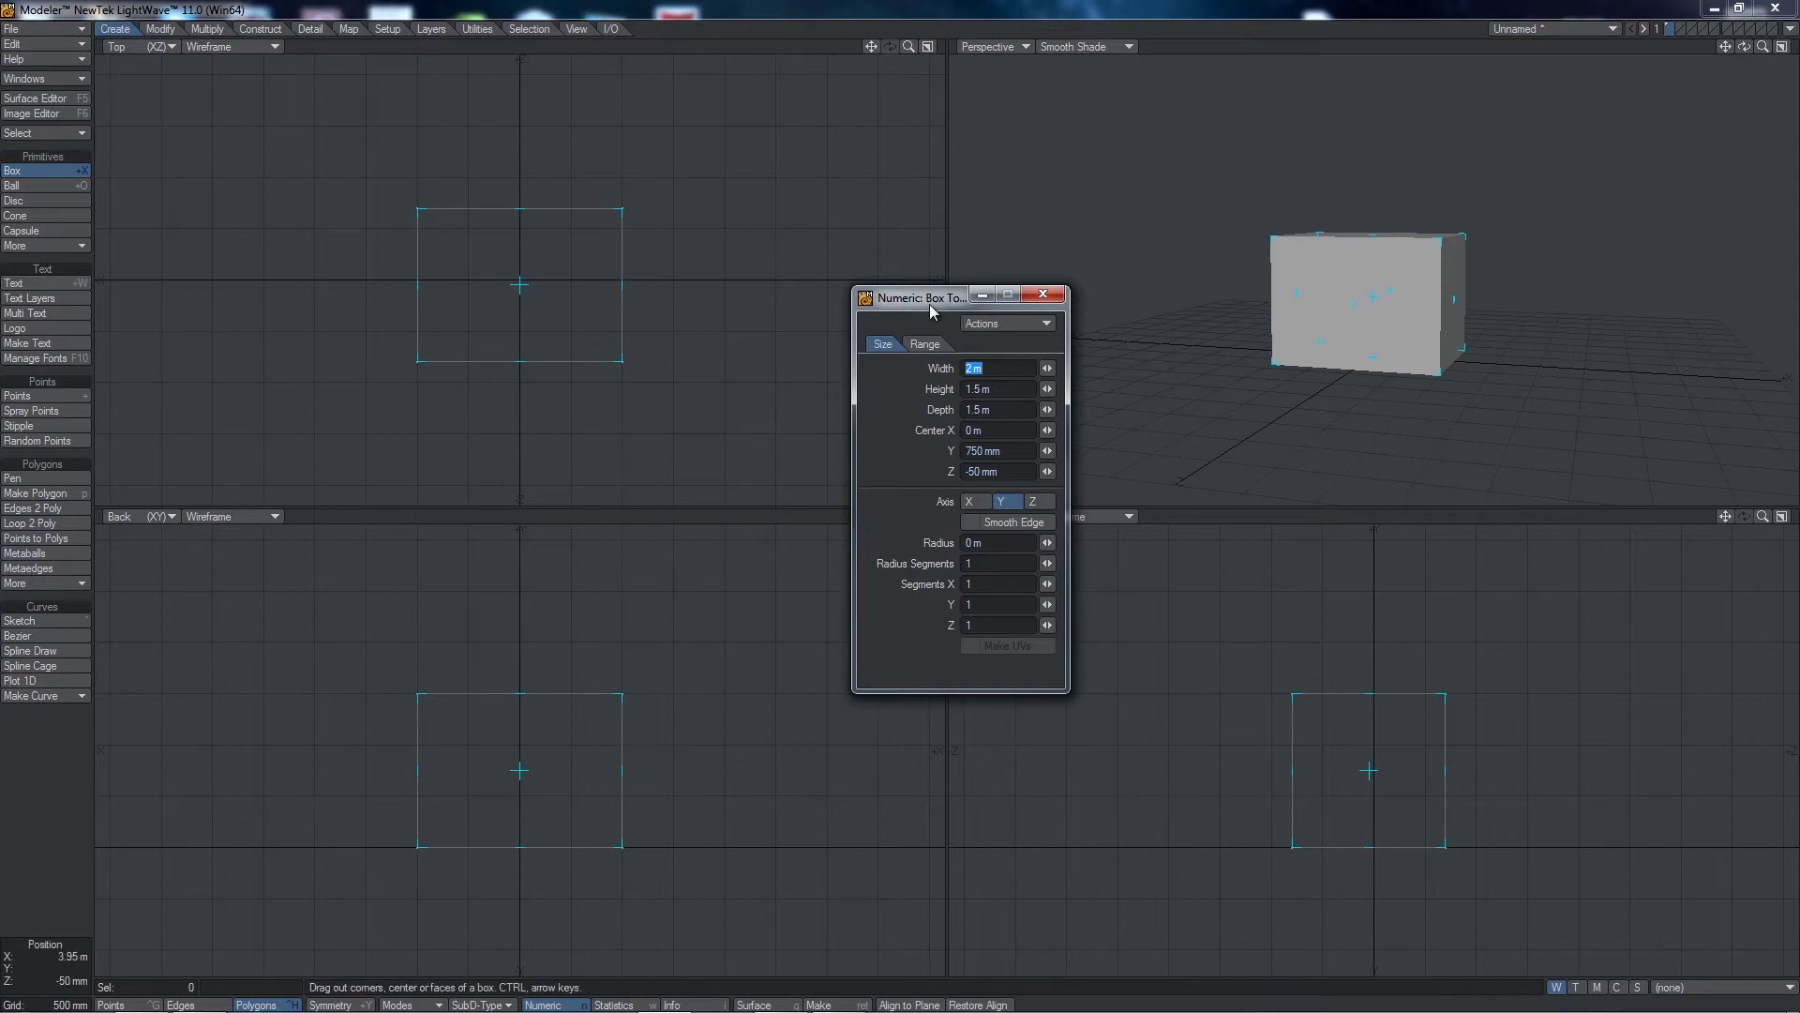
left_click_drag(930, 304, 897, 268)
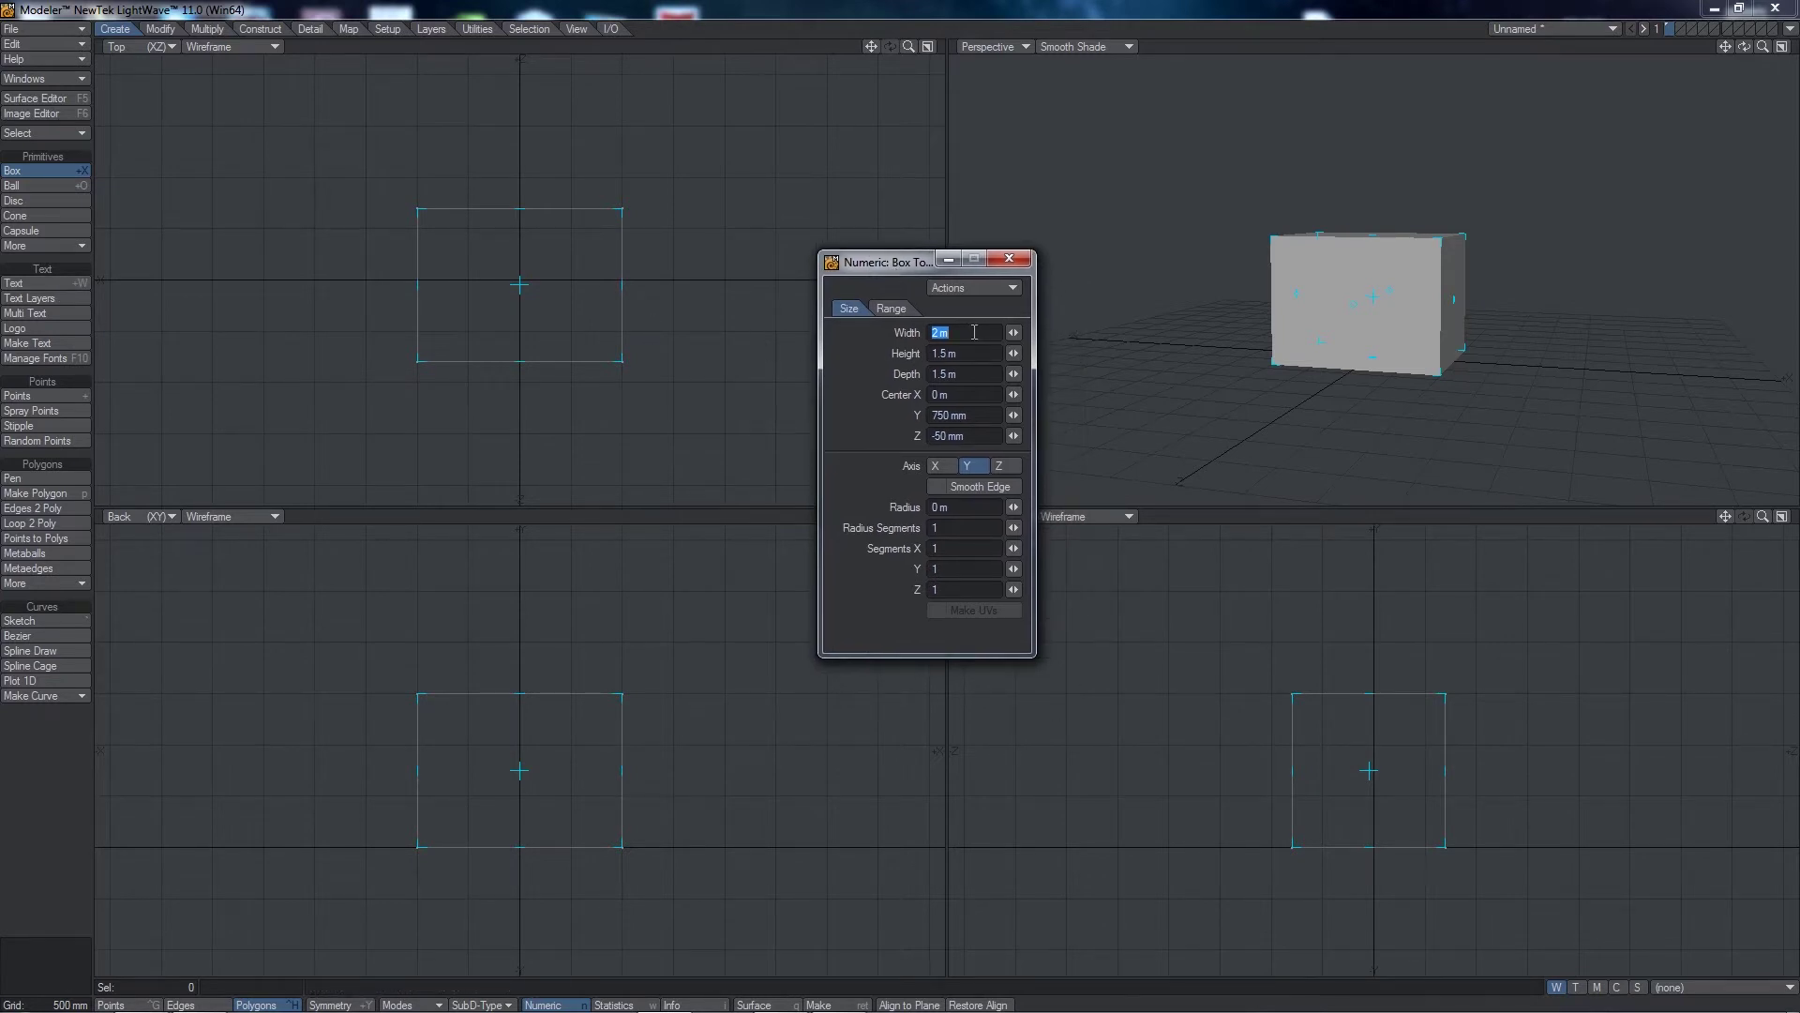
key("Tab")
type("2")
key("Tab")
type("2")
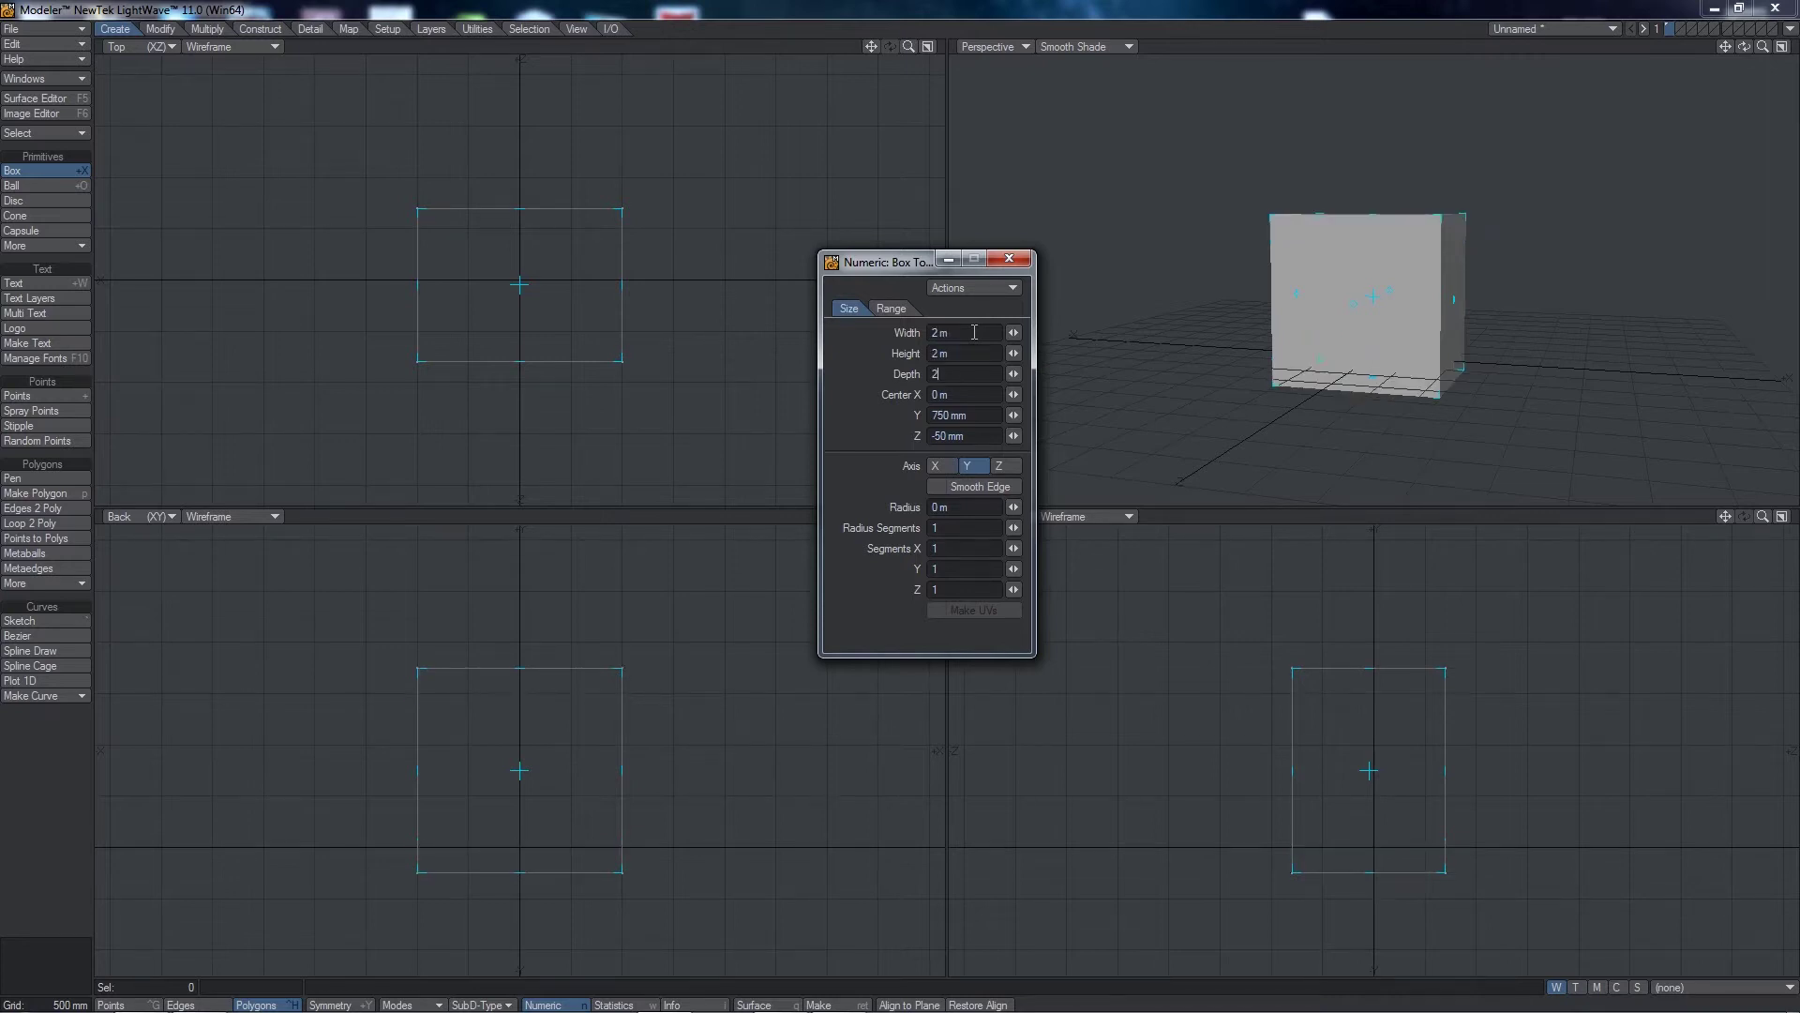
key("Tab")
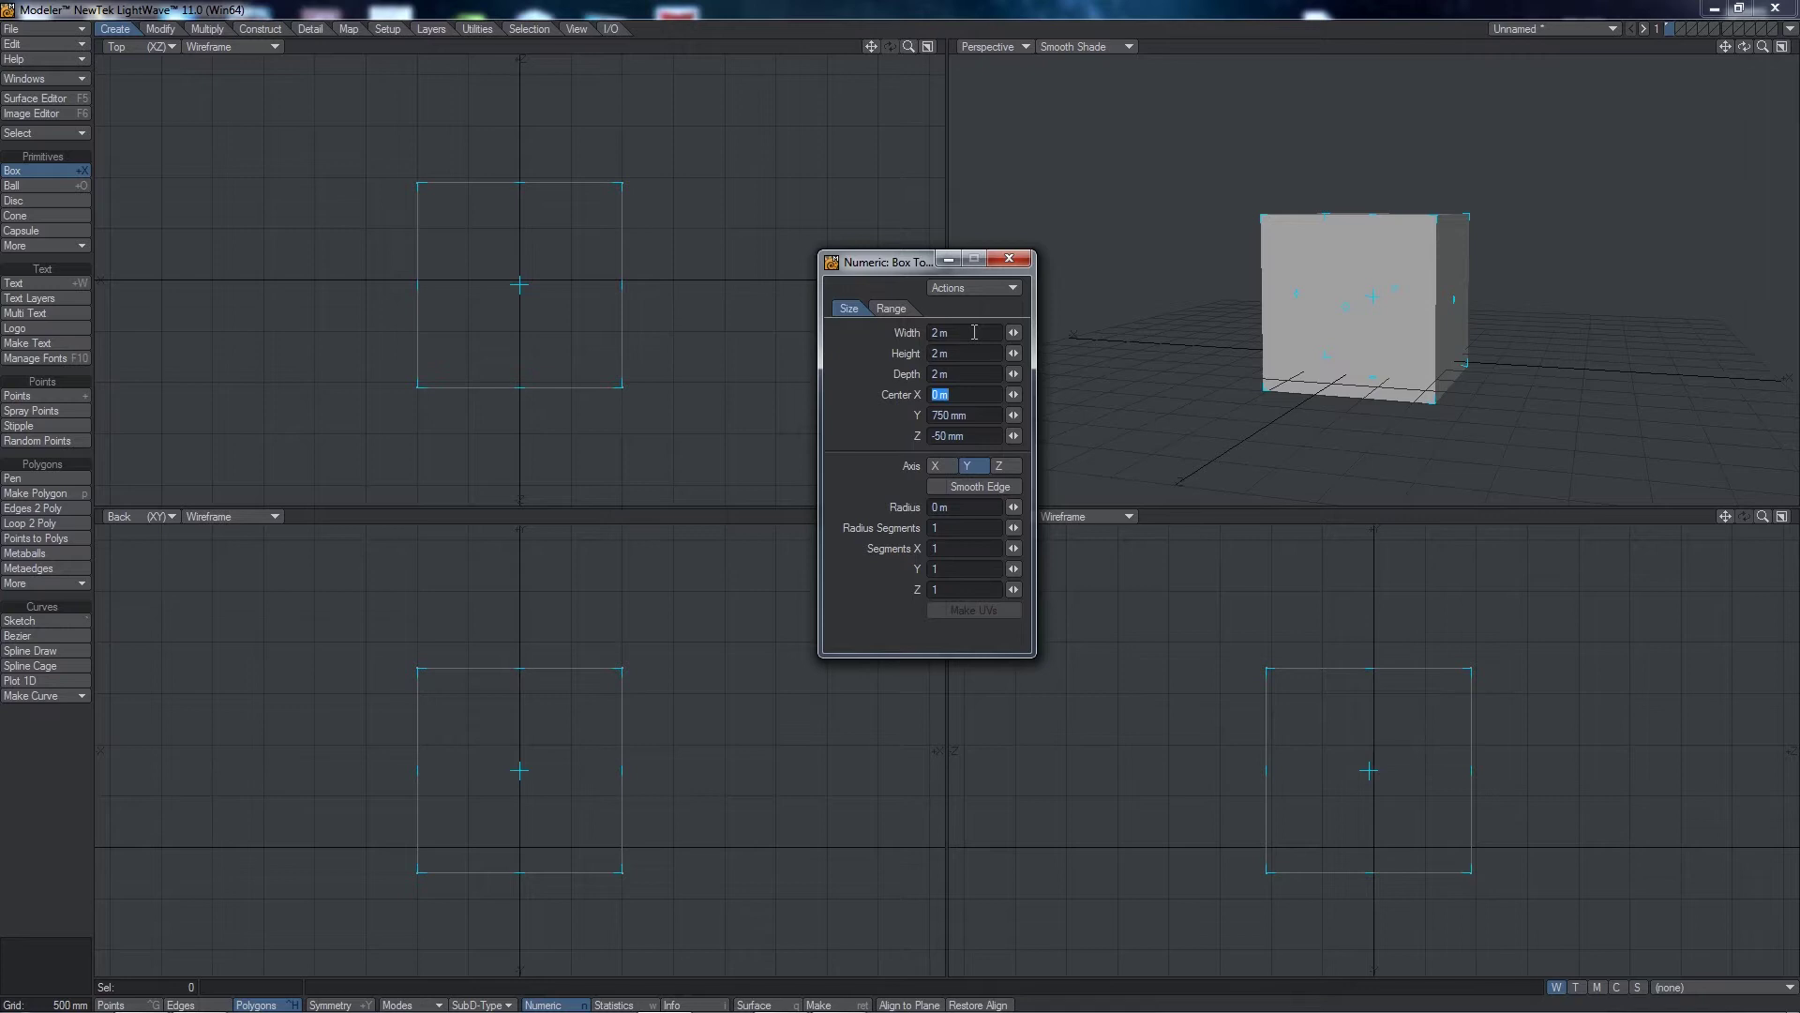
Step: Centre the box at the origin with X, Y and Z set to 0
type("0")
key("Tab")
type("0")
key("Tab")
type("0")
key("Tab")
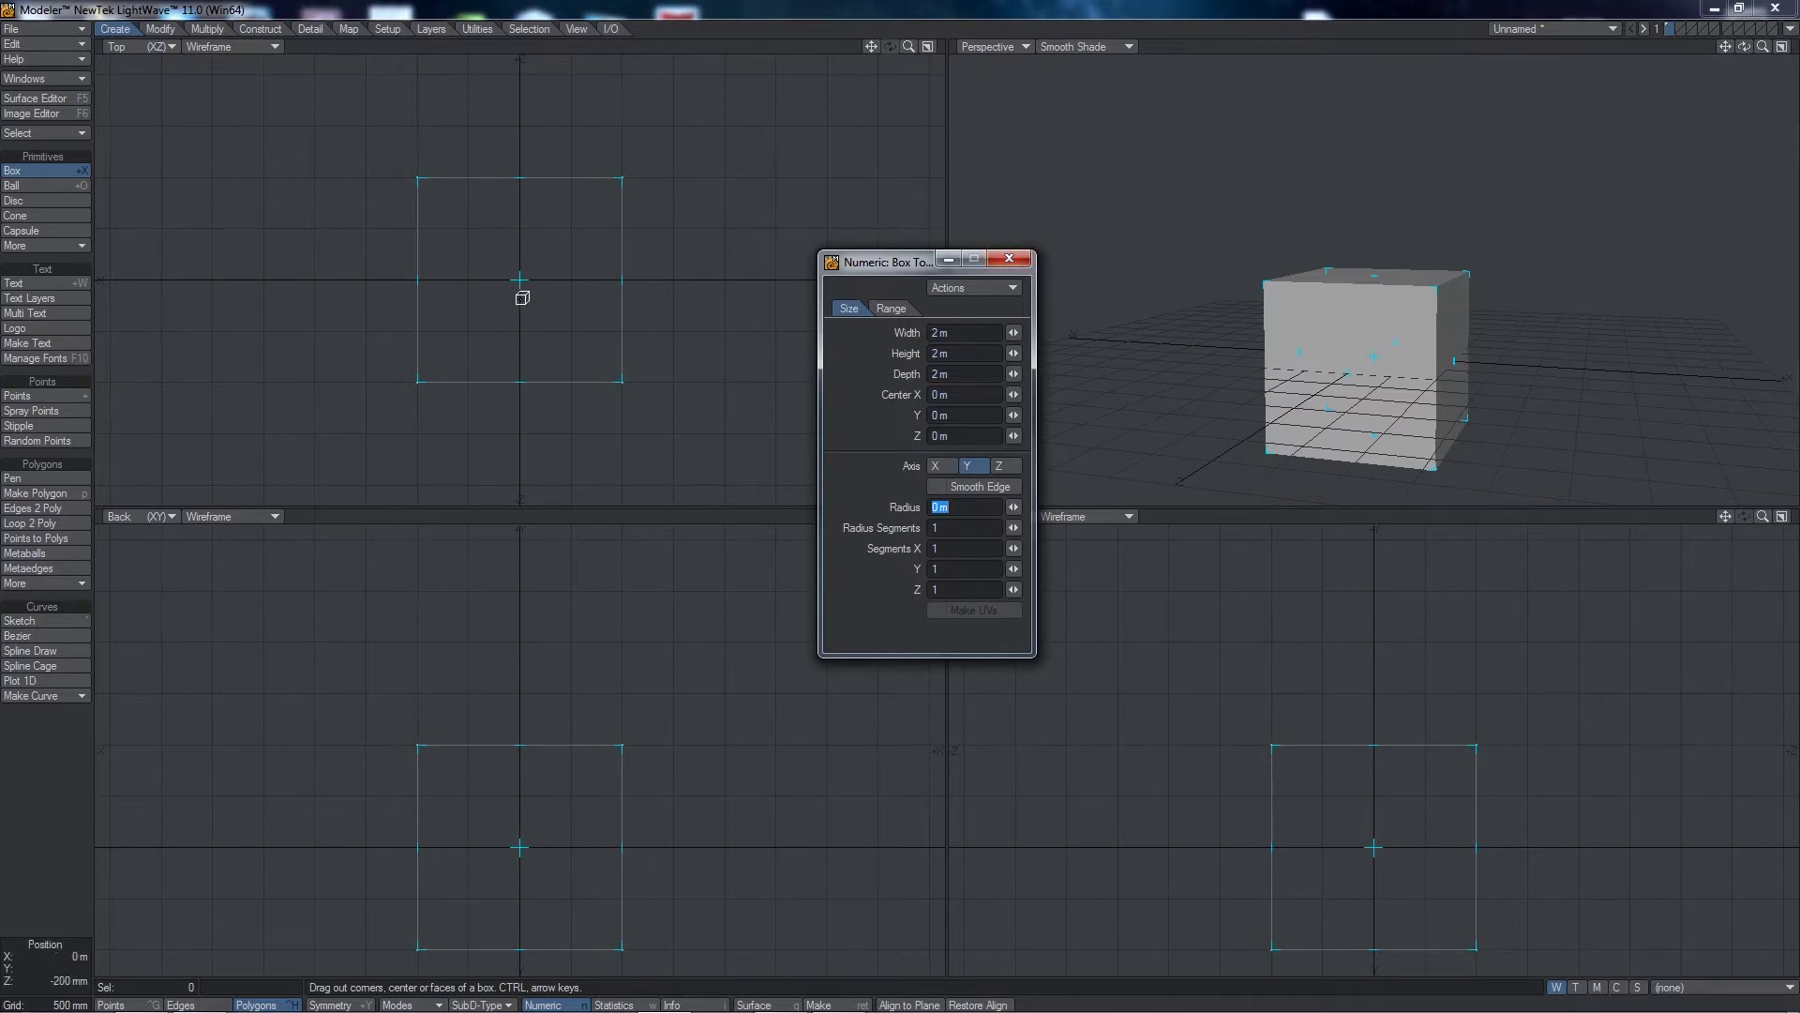
Step: Move the box off centre in the Top view and stretch one corner, making it about 2.75 m wide and 2.55 m deep
left_click_drag(523, 278, 440, 244)
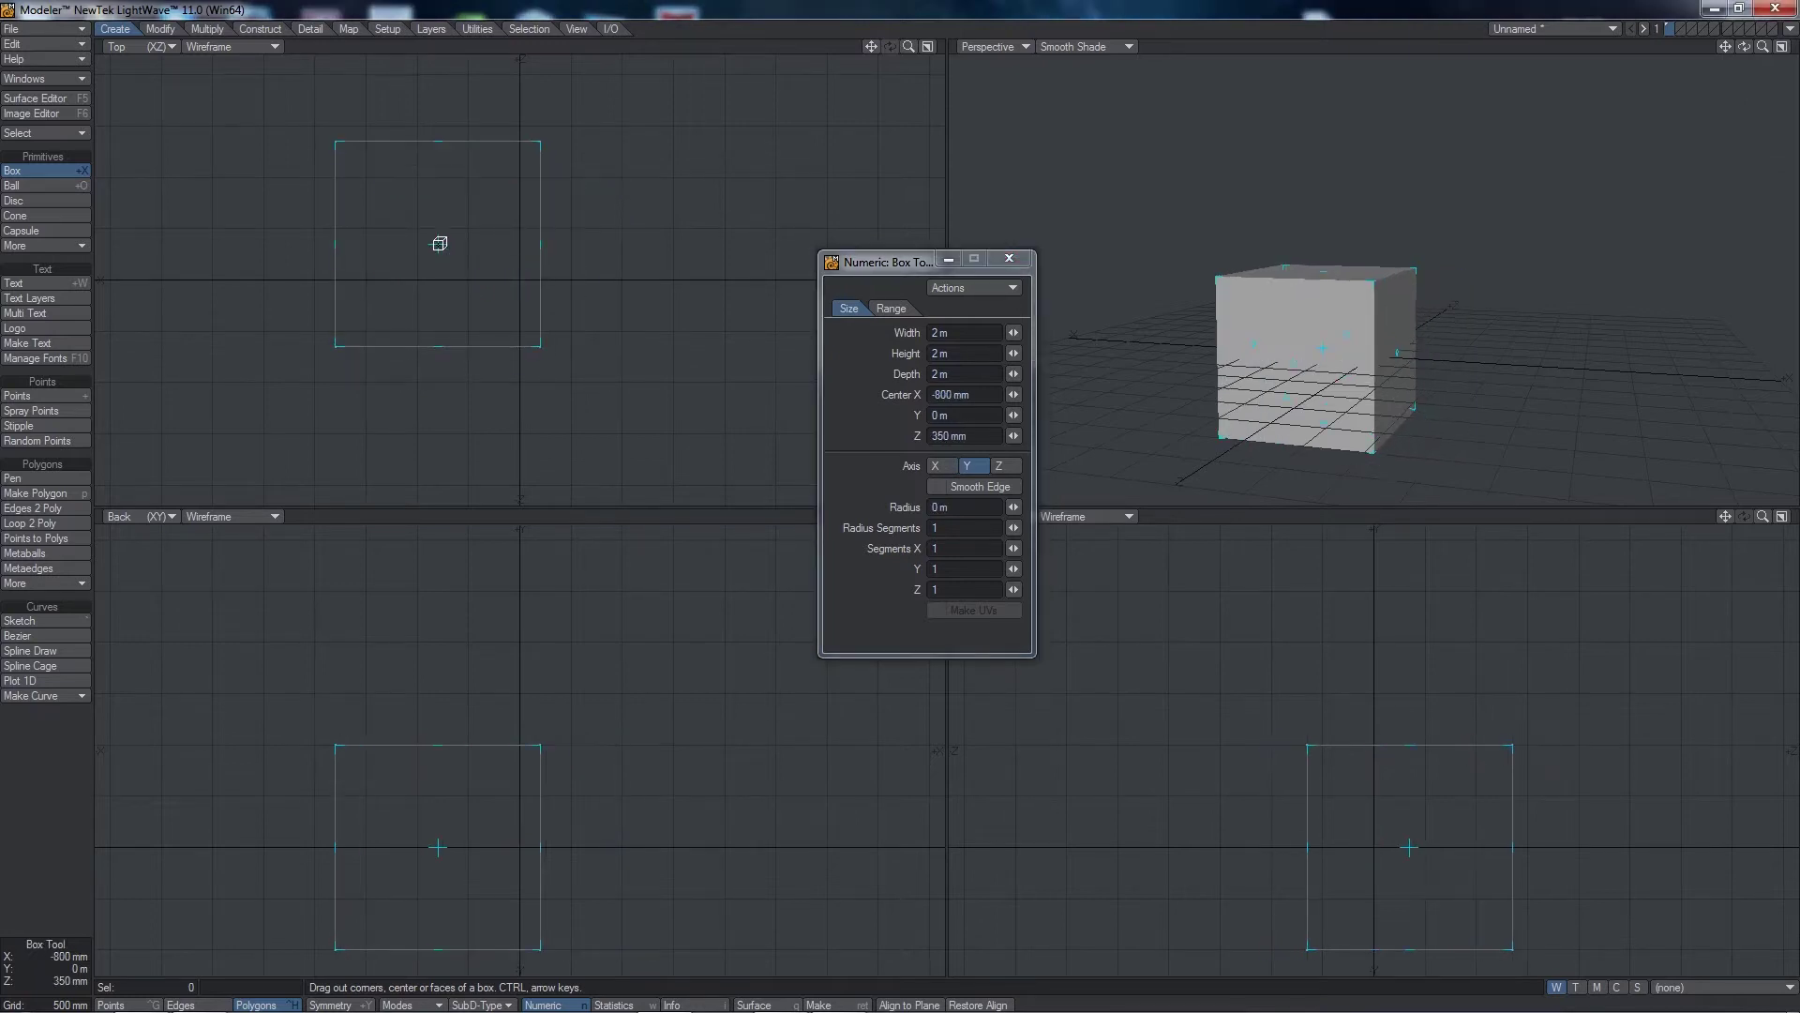
left_click_drag(542, 348, 622, 399)
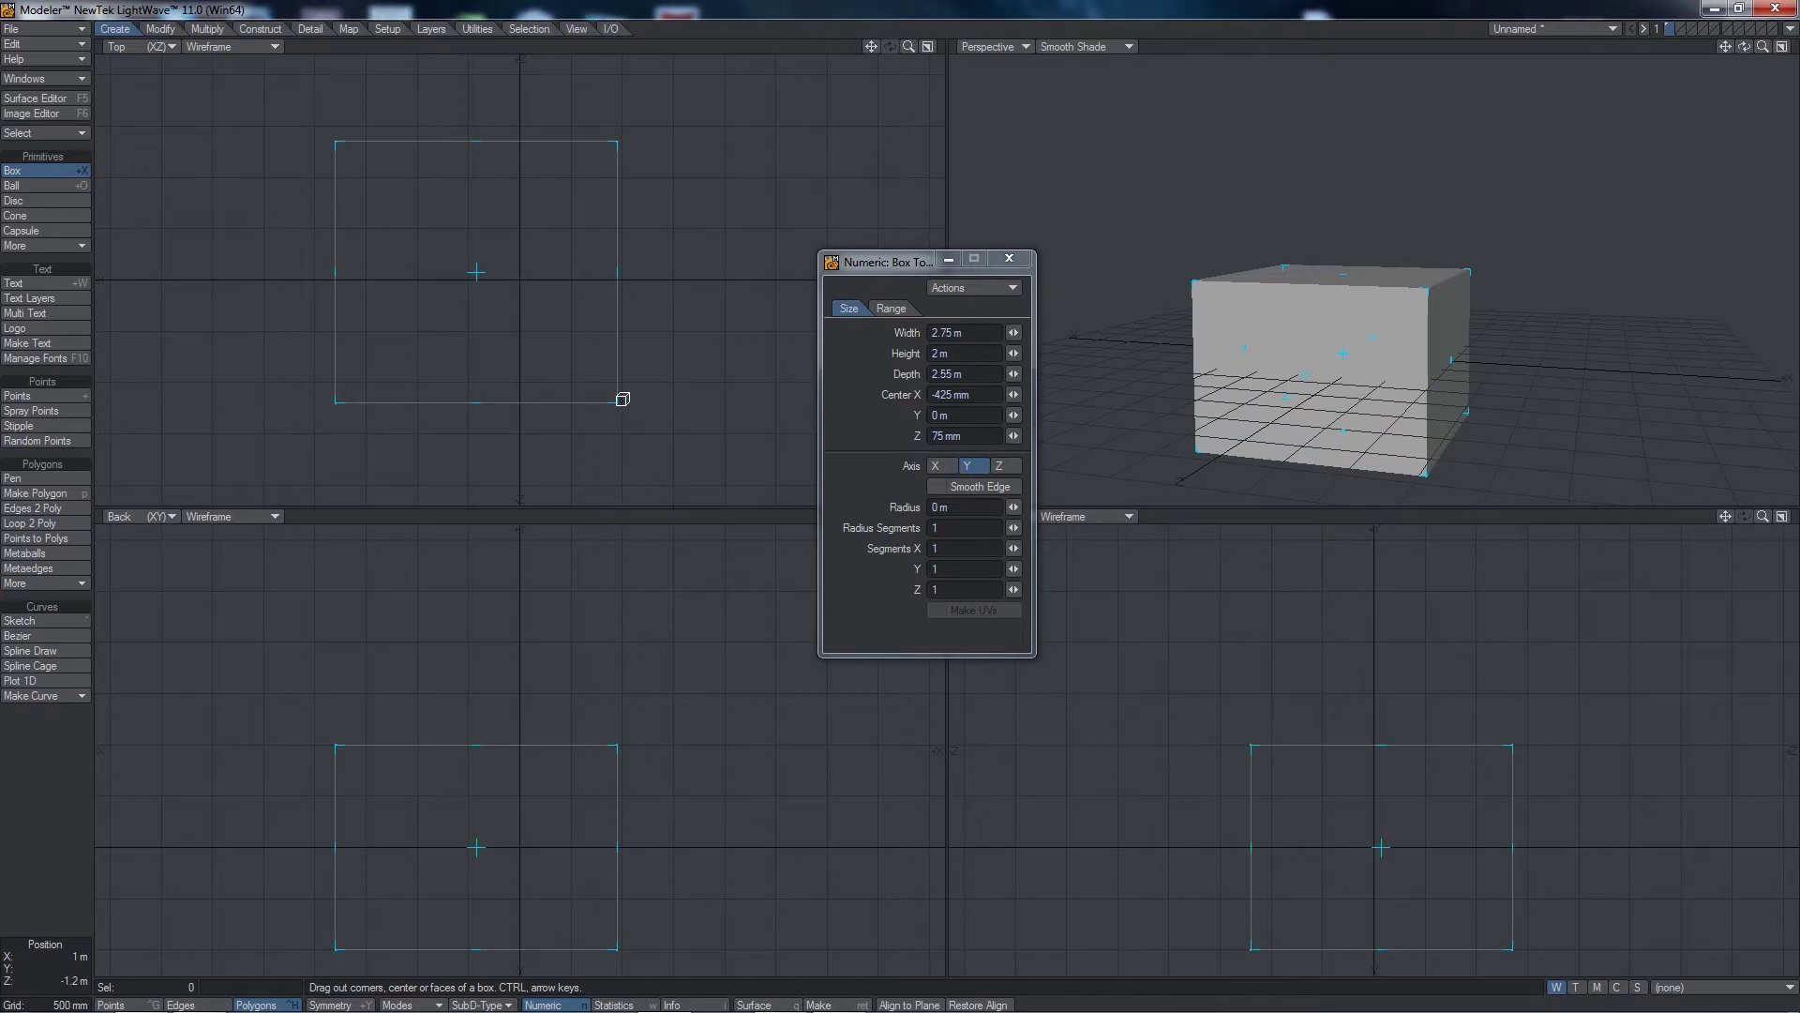
Step: Set the box's width, height and depth to 2 m and its centre X and Z to 0 numerically
left_click(1011, 333)
type("2")
key("Tab")
type("2")
key("Tab")
type("2")
key("Tab")
type("0")
key("Tab")
key("Tab")
type("0")
key("Tab")
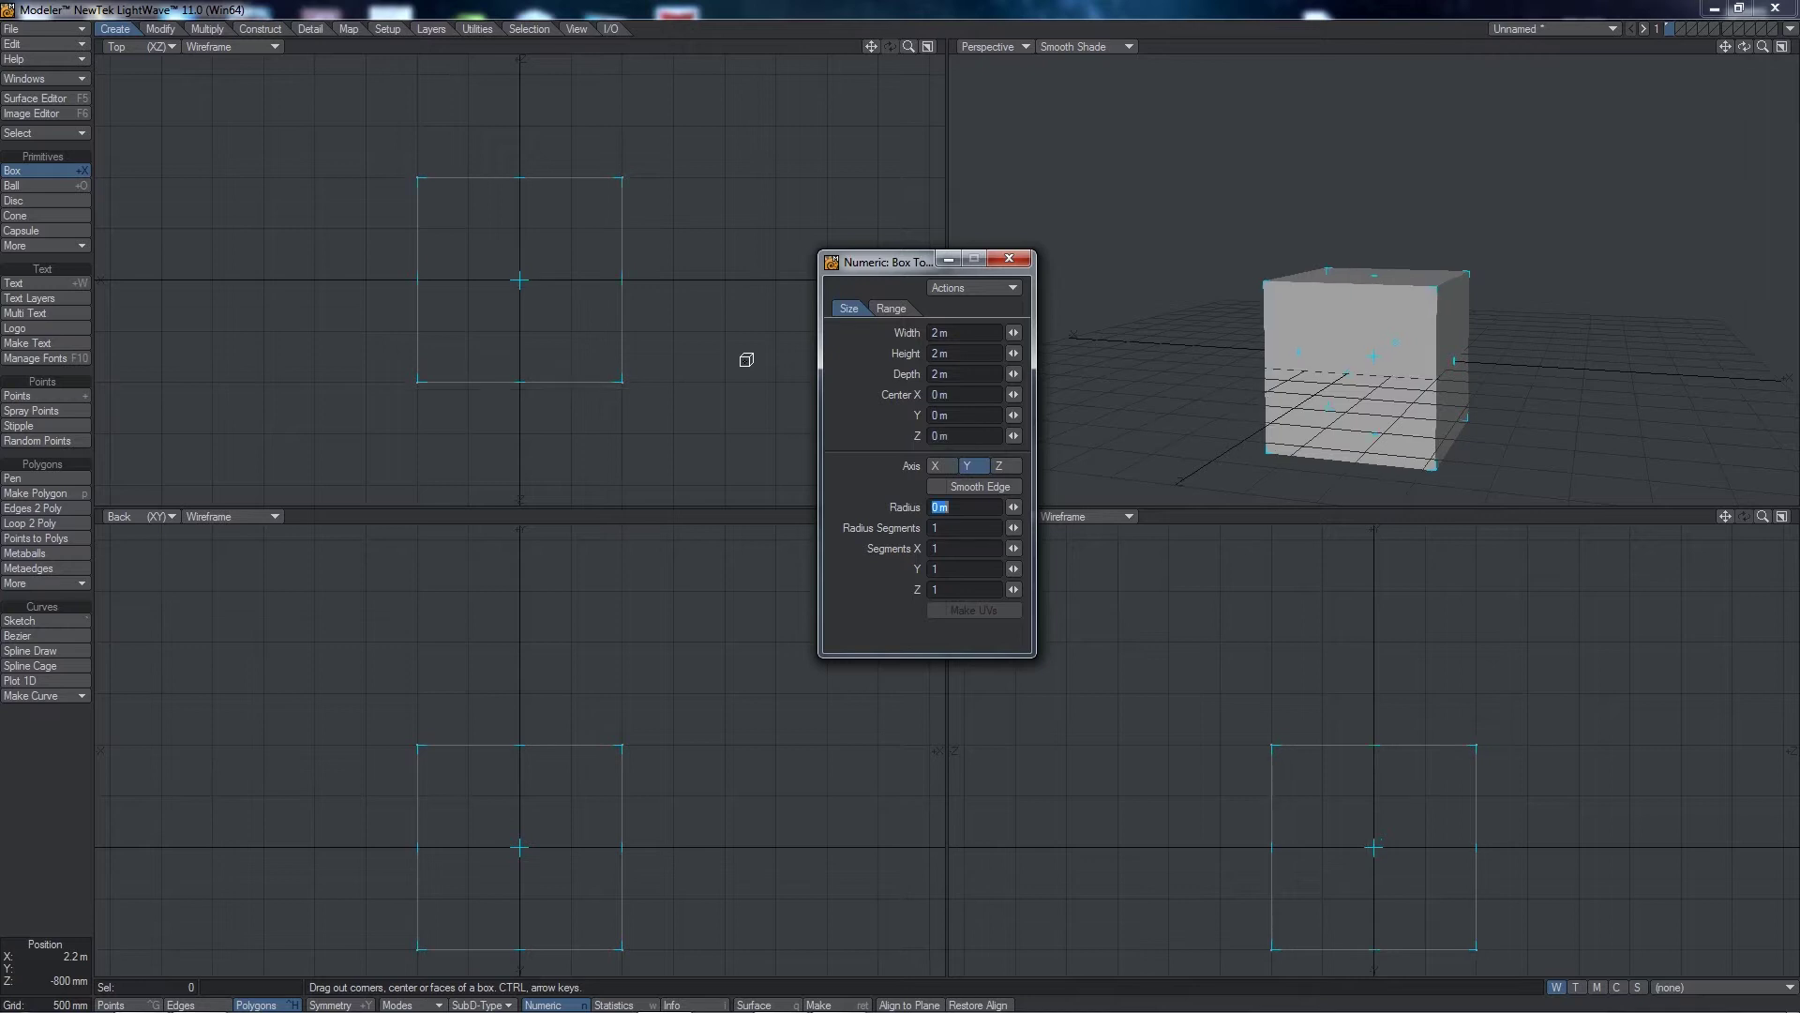
Step: Finalize the box with its numeric settings closed, and set the selection mode to polygons
left_click(40, 172)
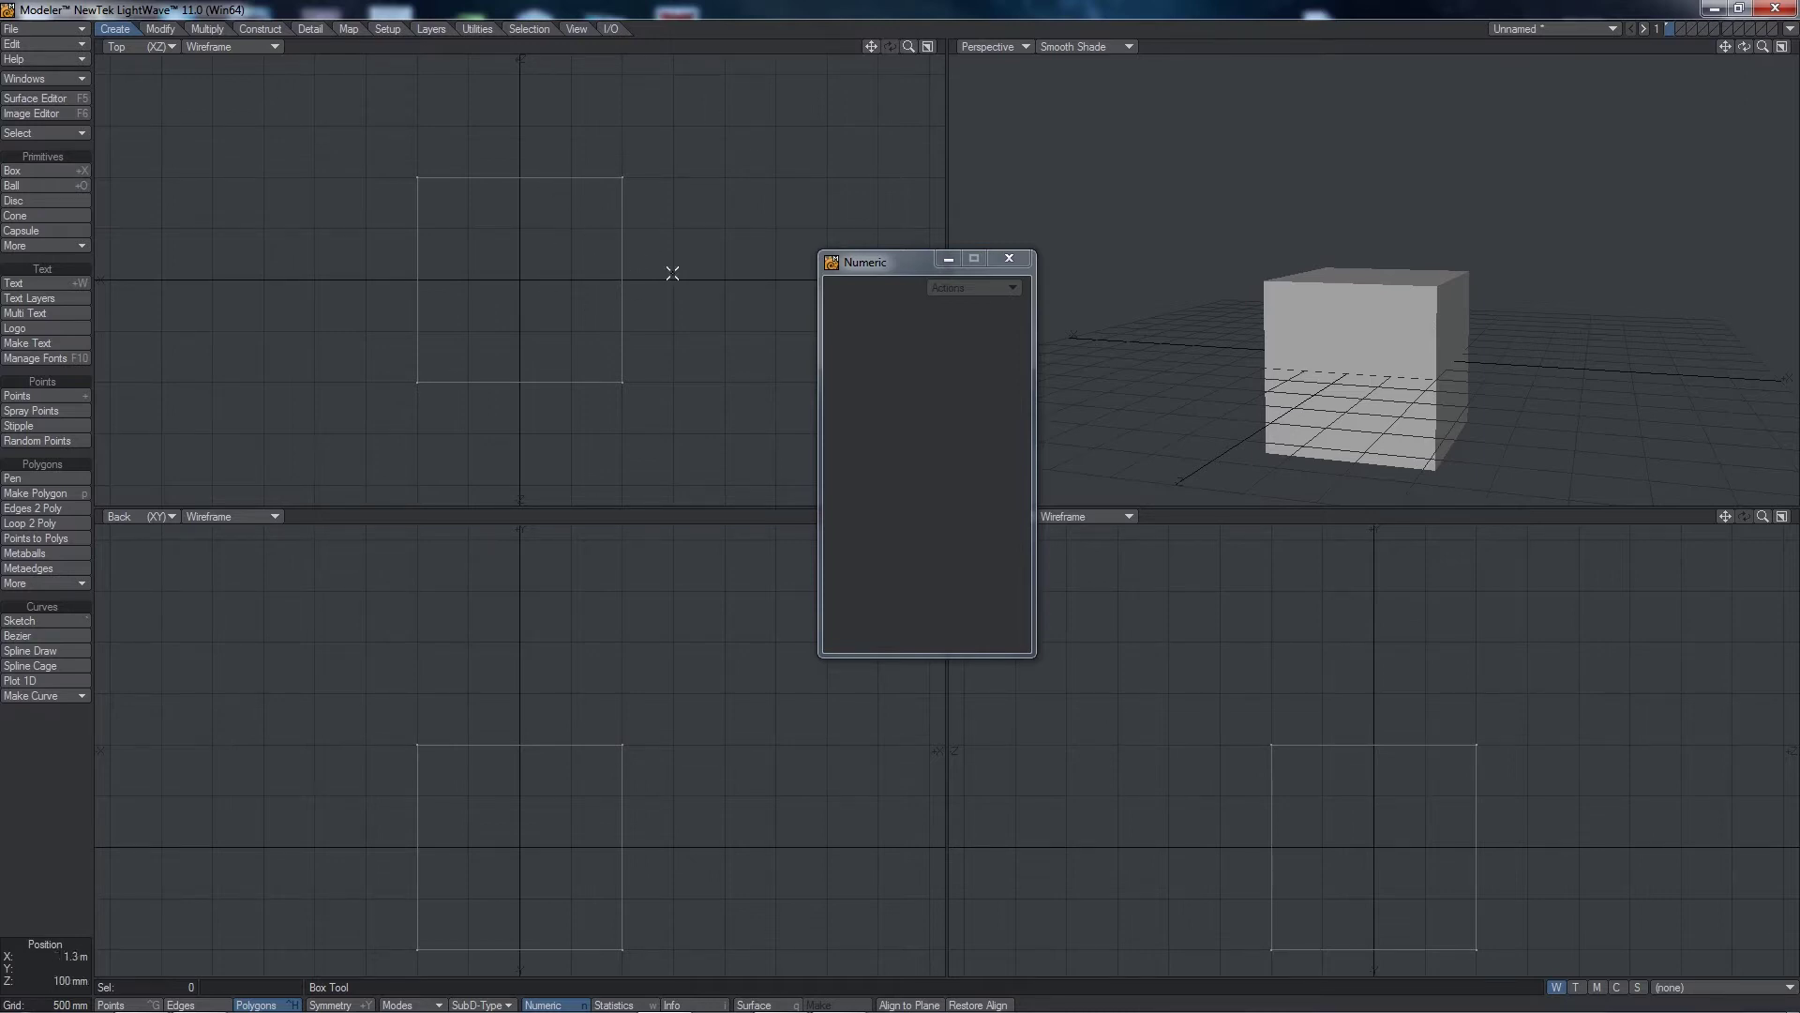
left_click(1009, 258)
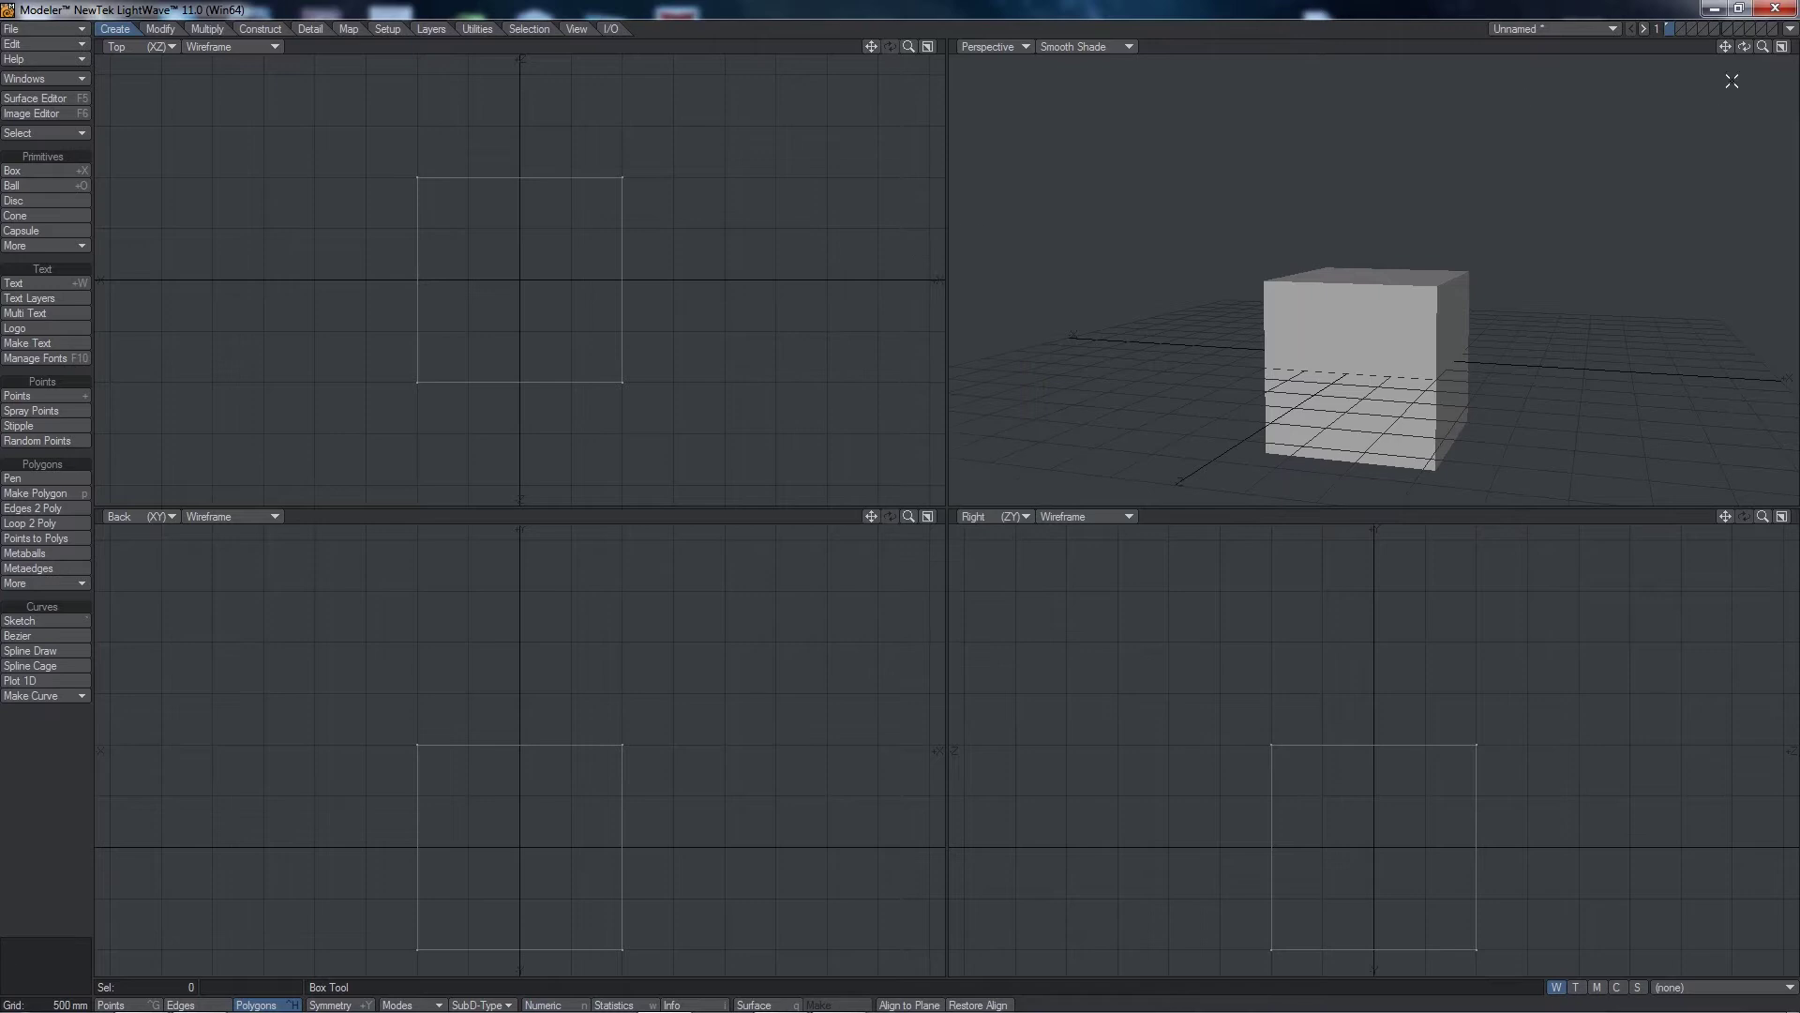
left_click_drag(1744, 46, 1455, 110)
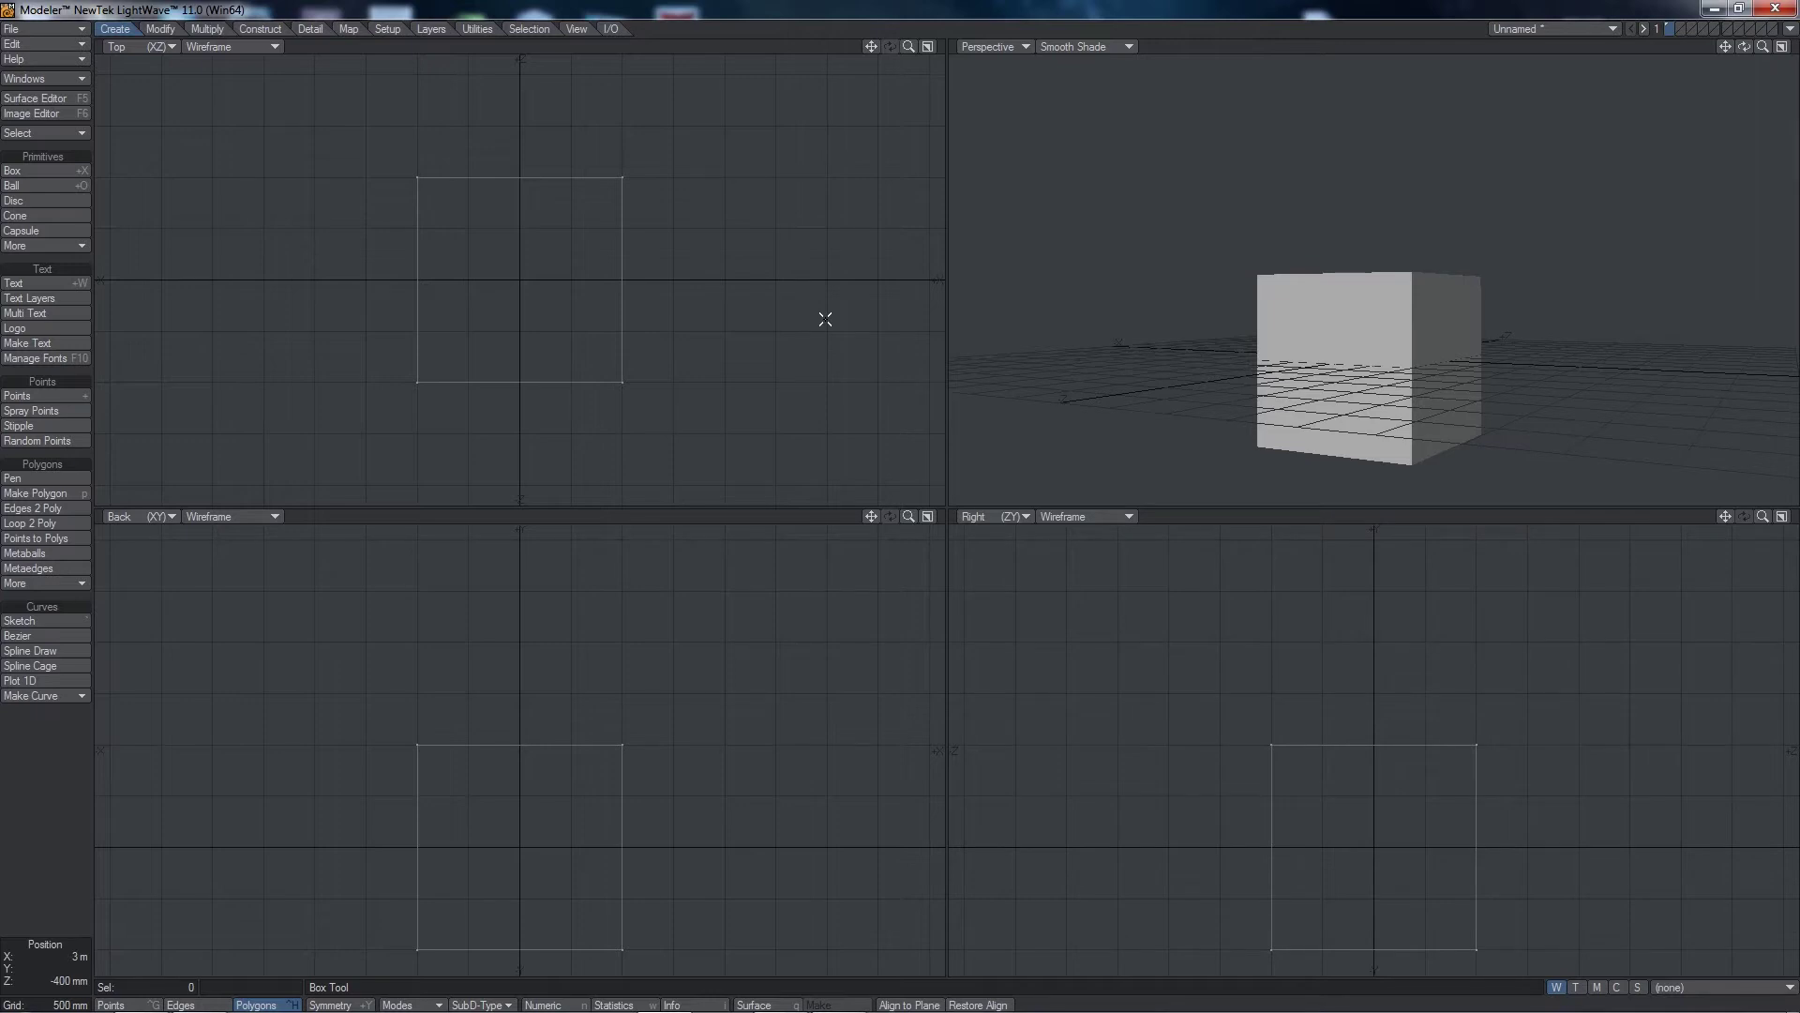
key("period")
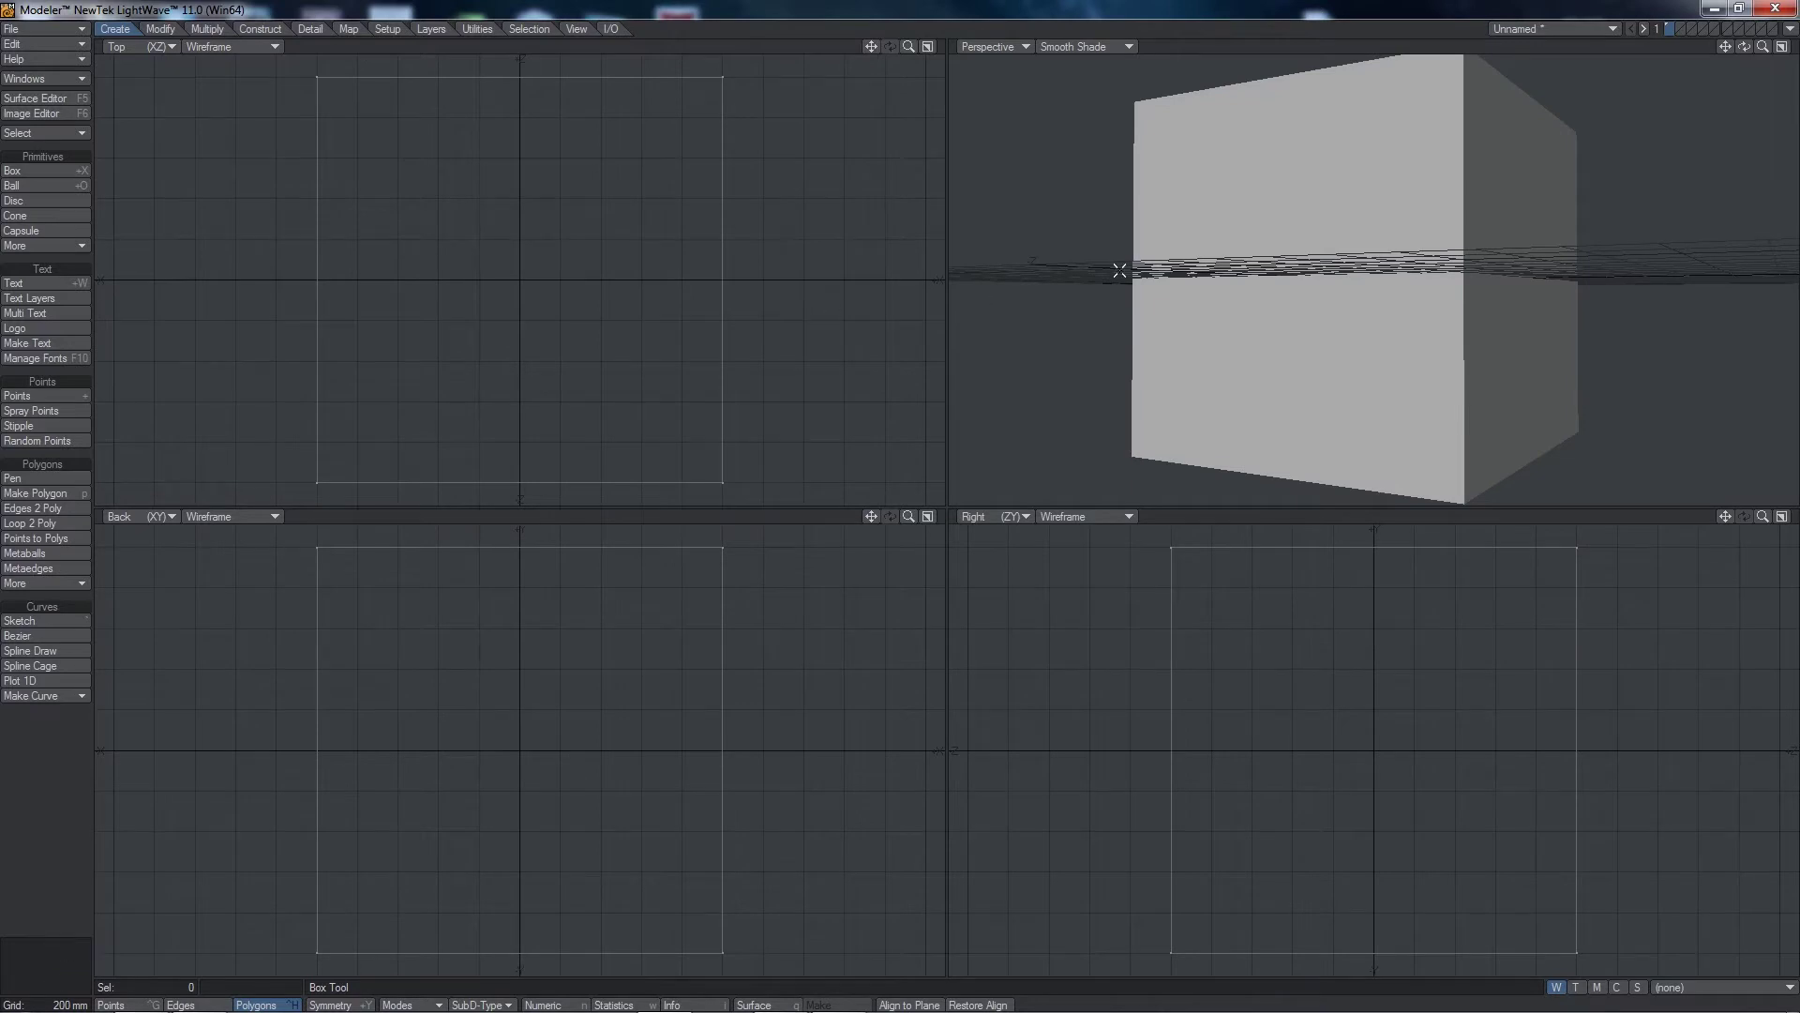
left_click_drag(1745, 46, 1763, 141)
left_click(256, 1004)
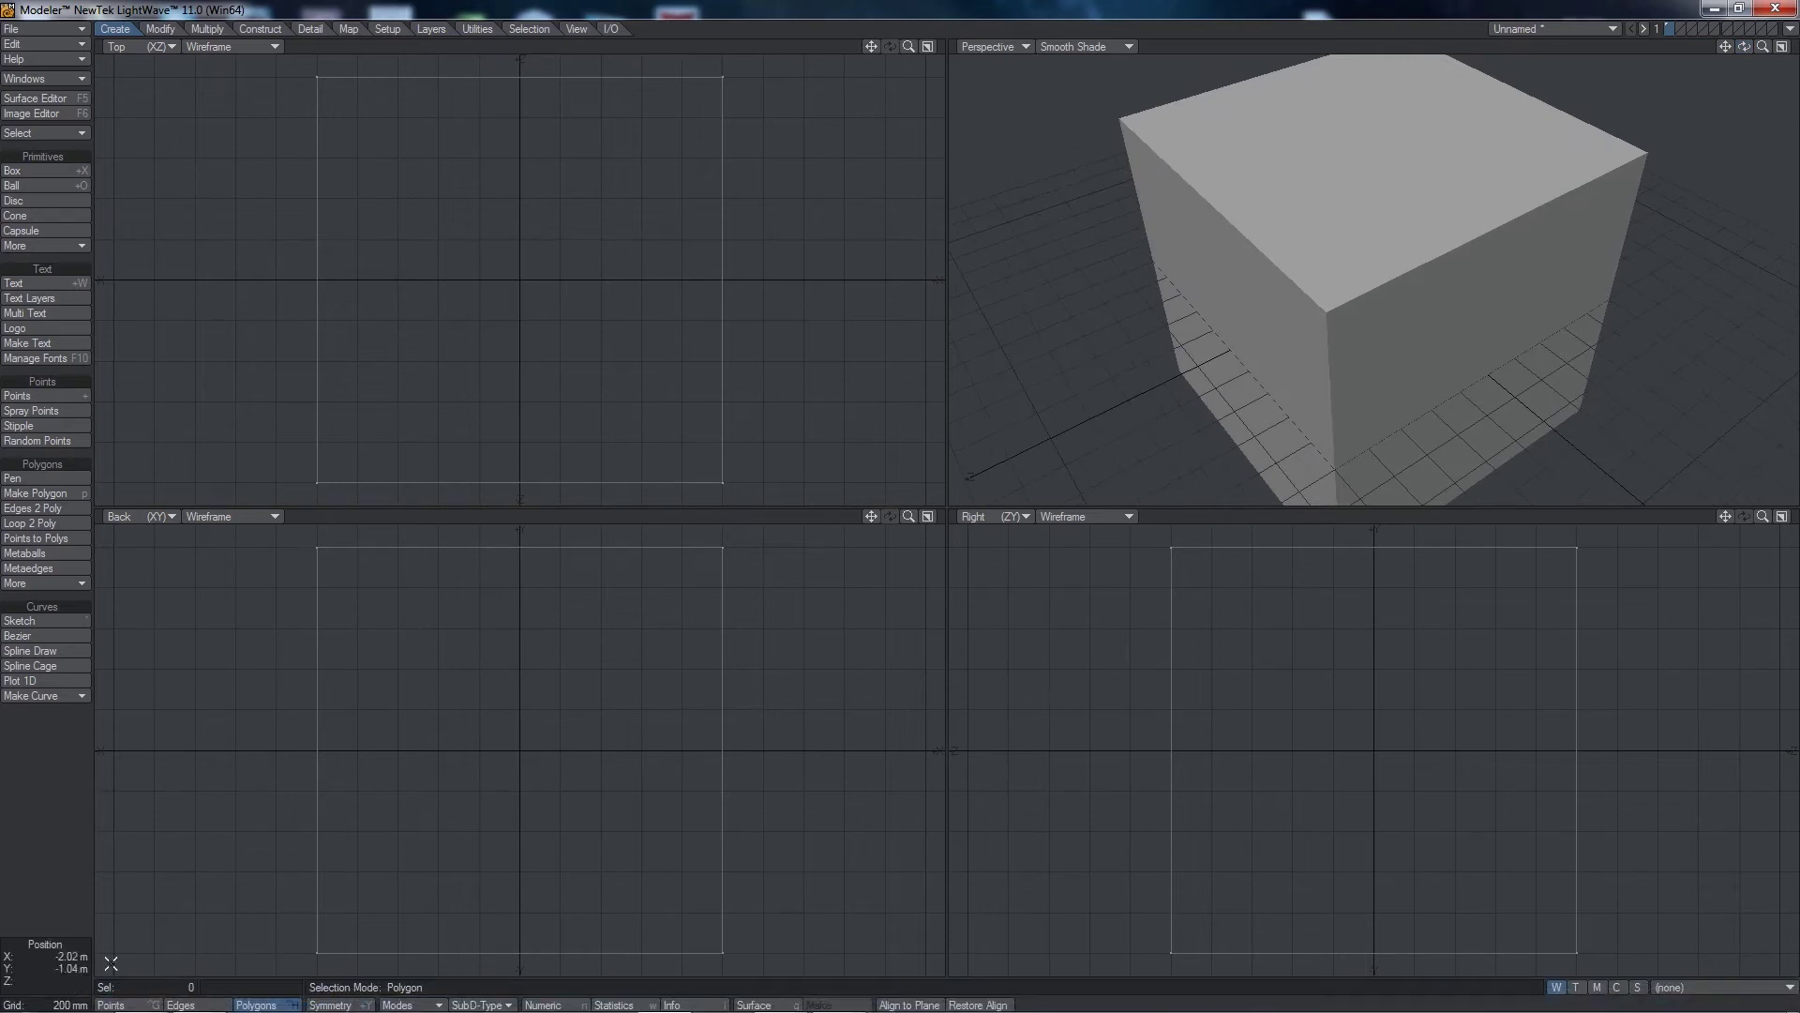
left_click_drag(908, 515, 897, 633)
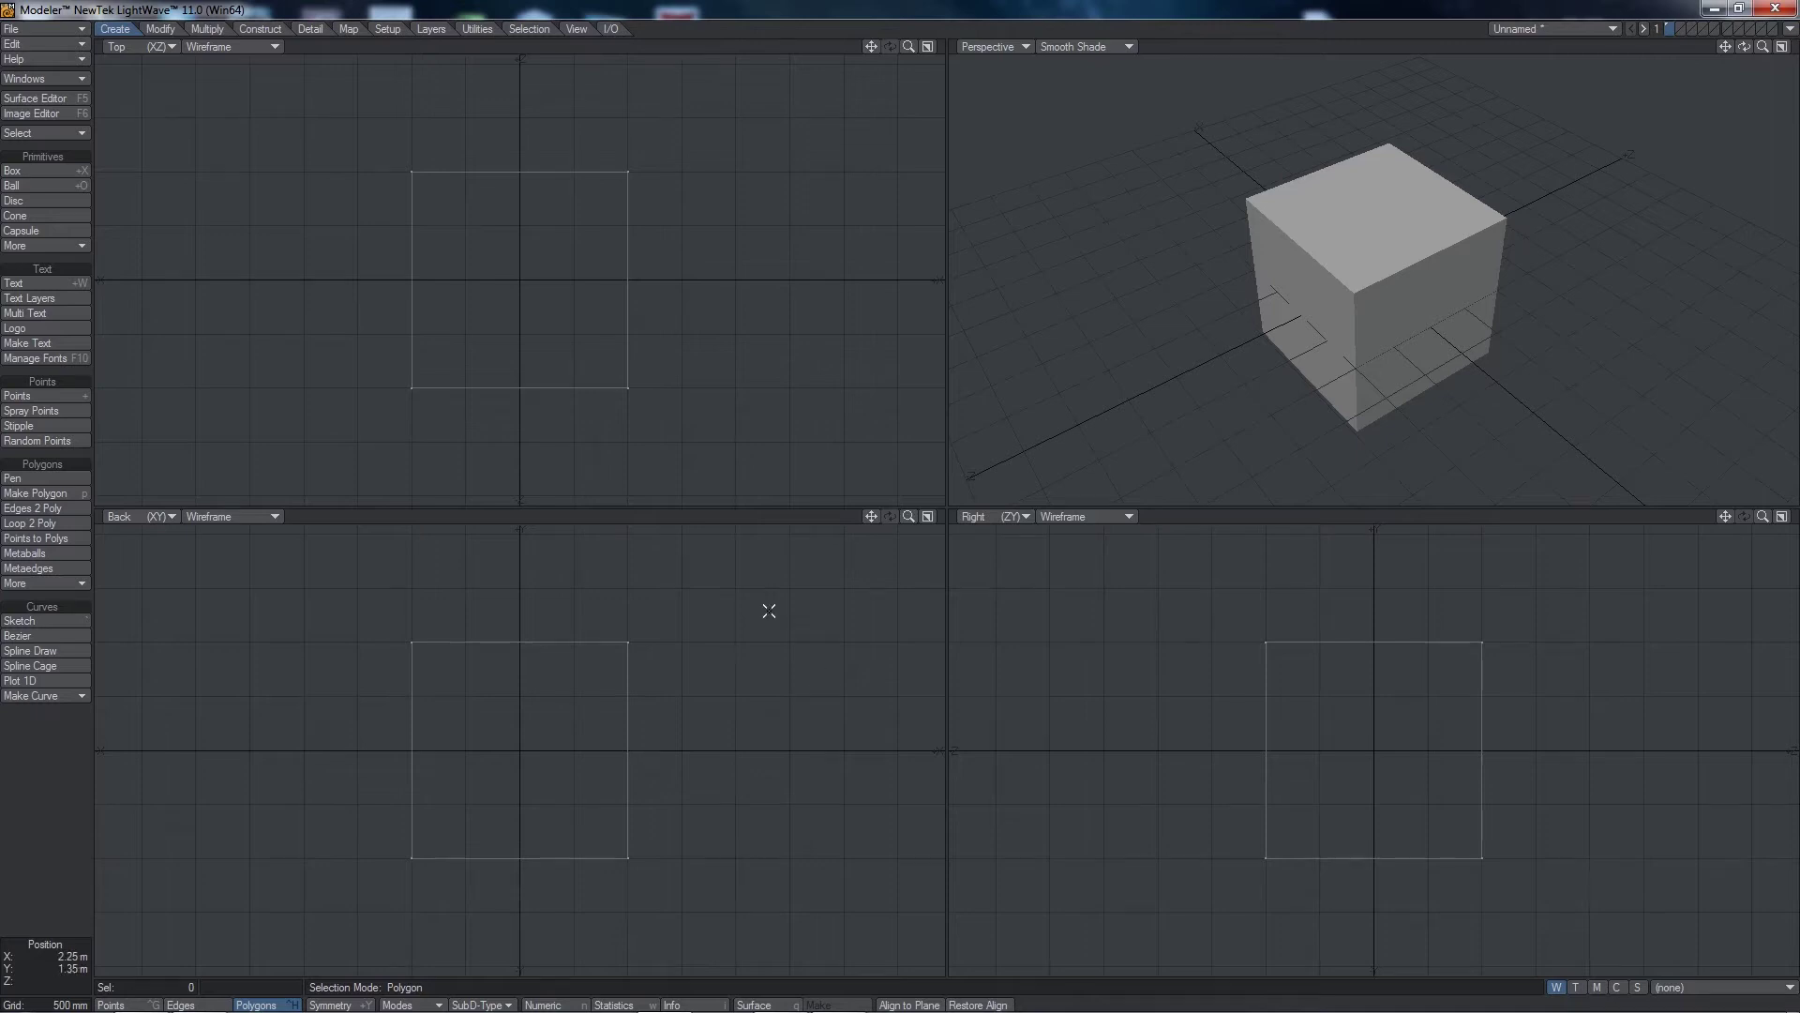
Step: Draw a cone base about 1.7 m by 1.6 m in the Top view and move its centre beside the box at X 2.5 m, Z 0
left_click(68, 200)
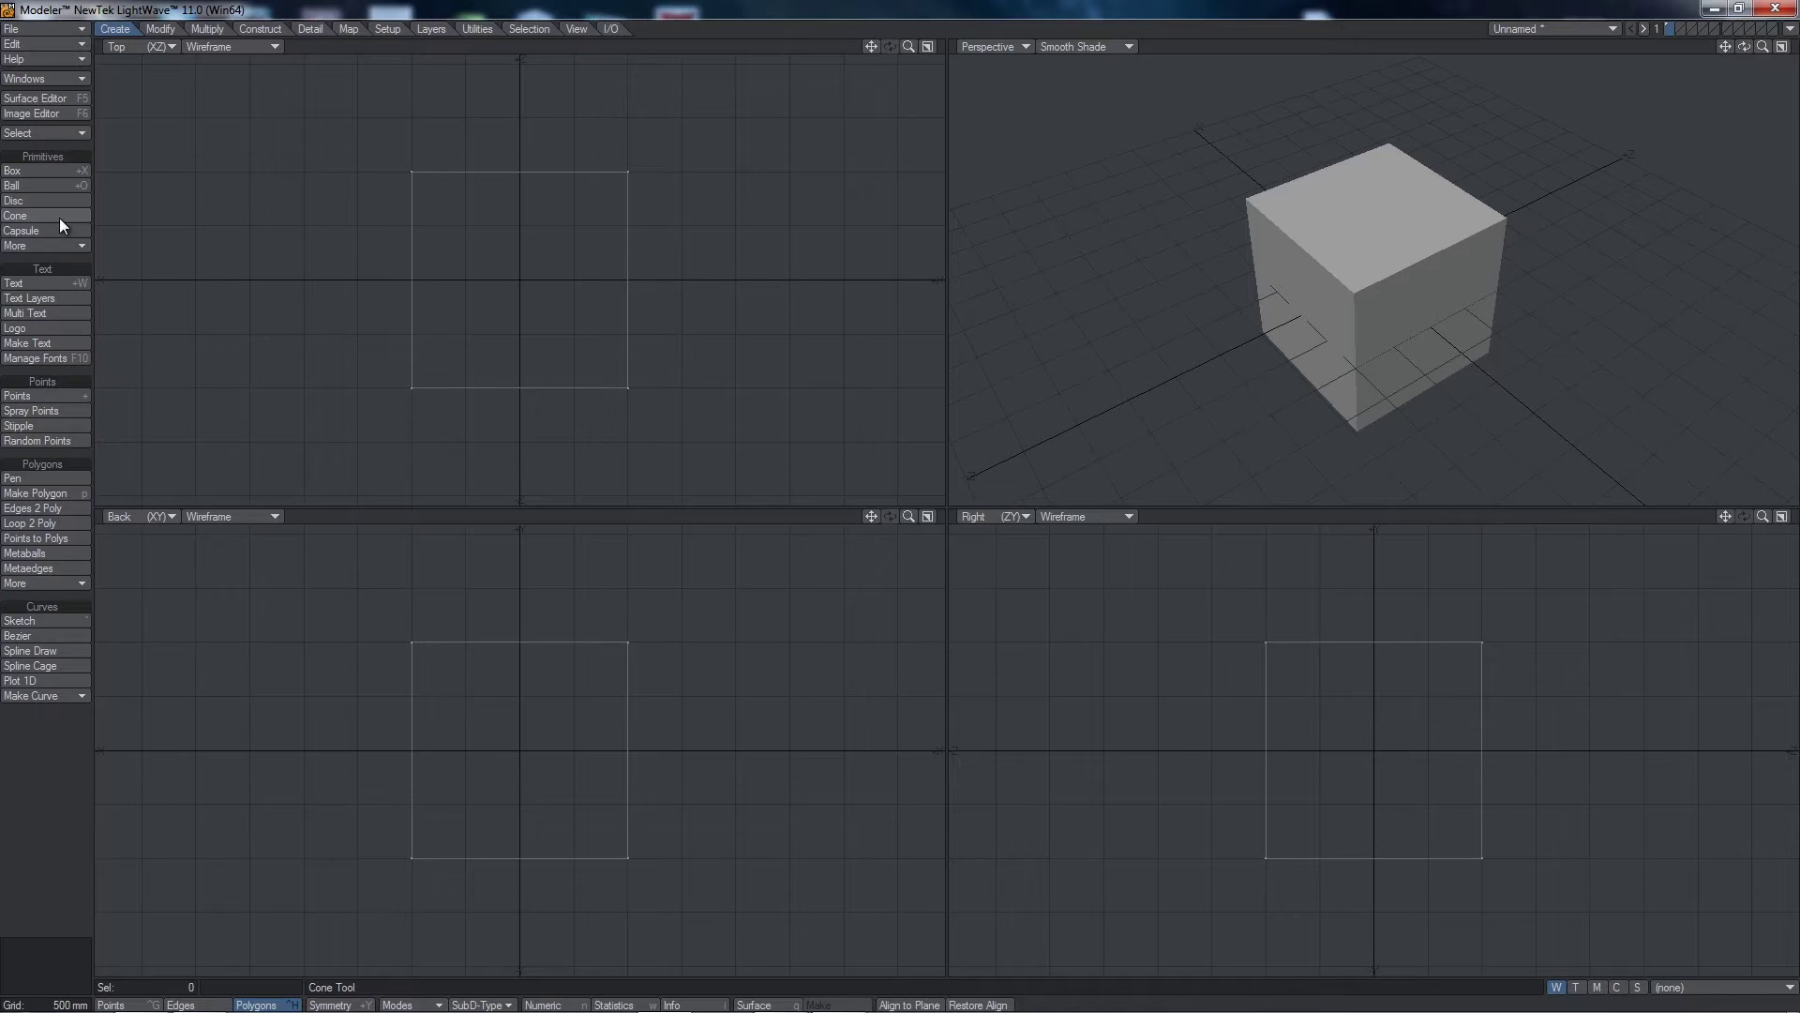
left_click(59, 217)
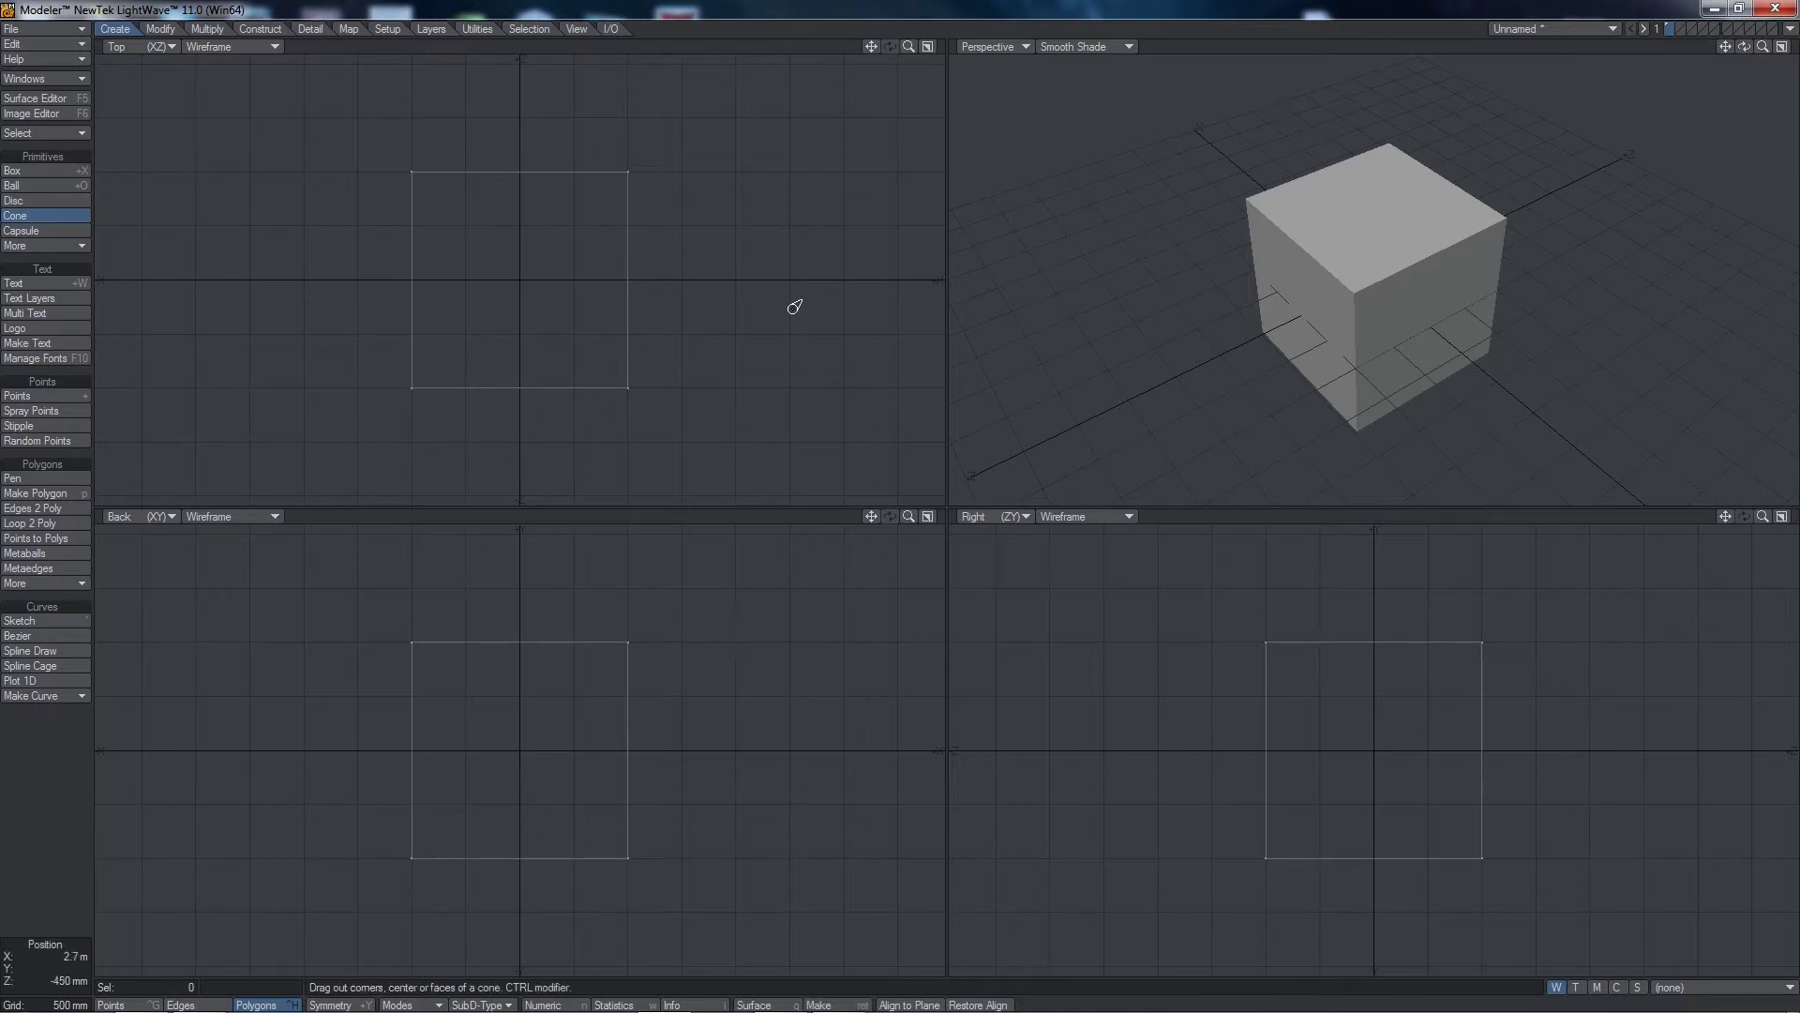
left_click_drag(710, 178, 802, 264, "ctrl")
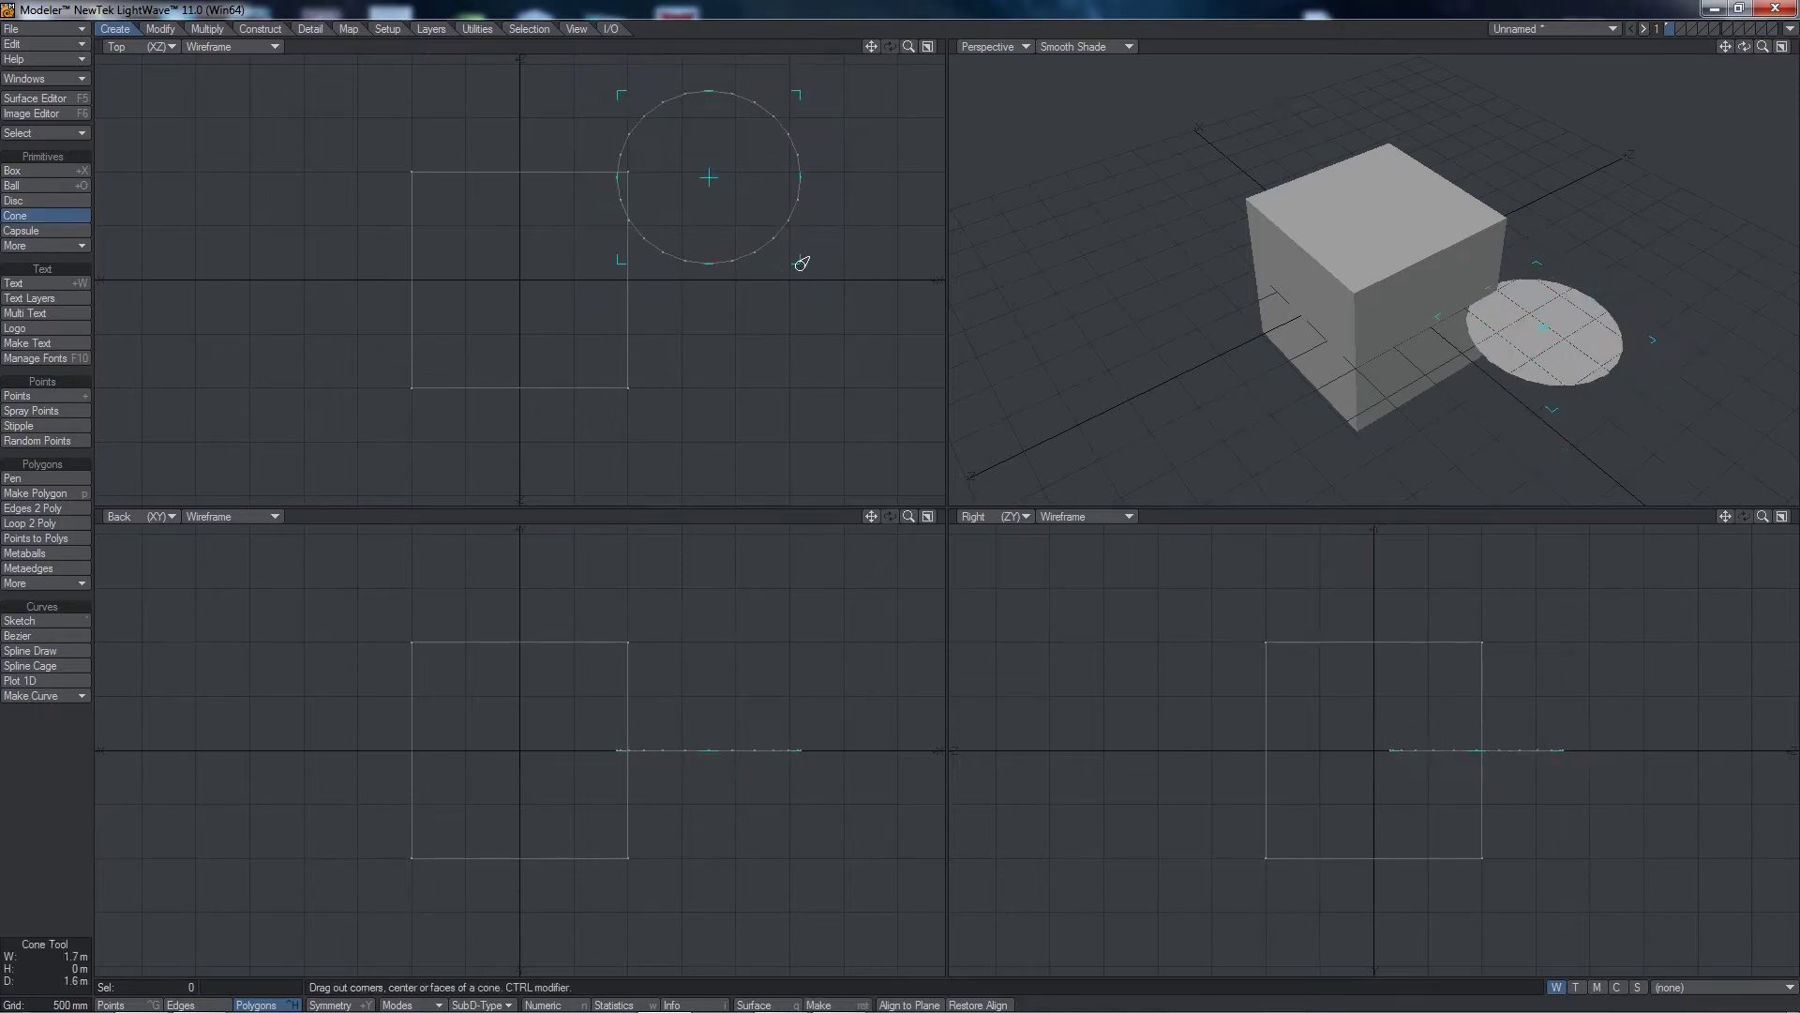
left_click_drag(711, 176, 791, 279)
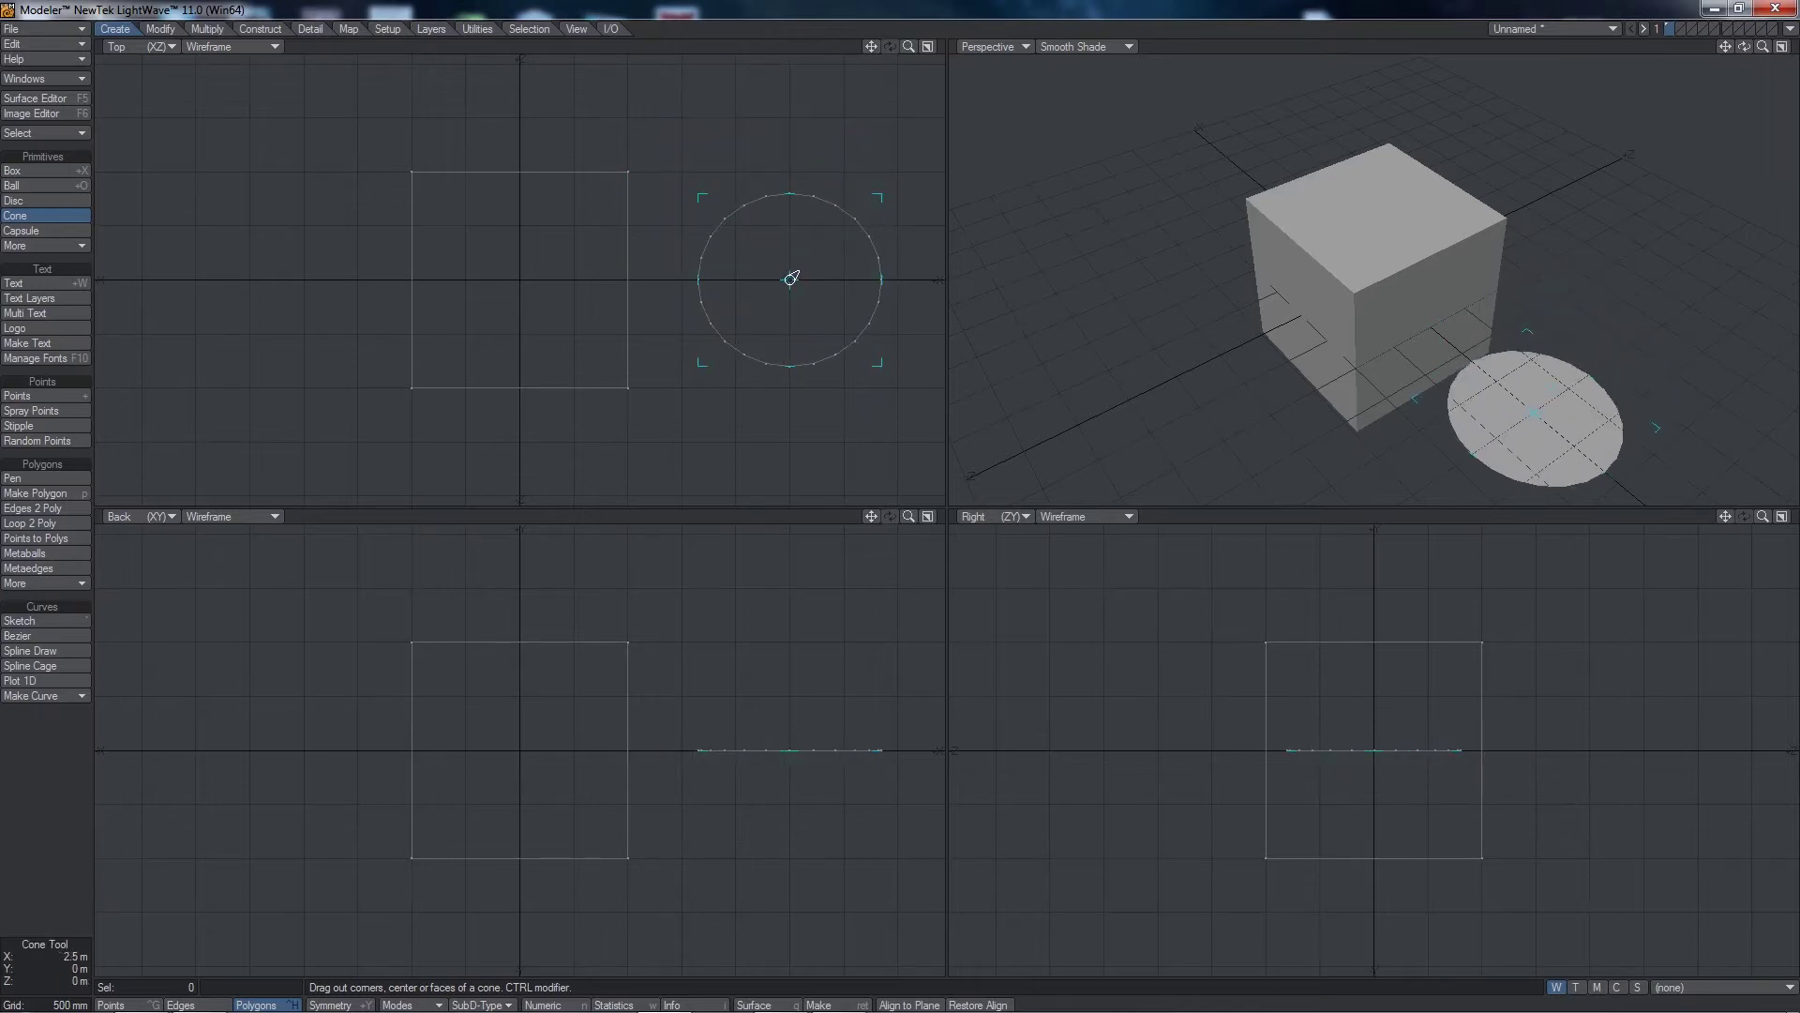
Step: Extend the cone vertically in the Back view from Y -1 m to 1 m to match the box's height, and finalize it
left_click_drag(788, 691, 784, 641)
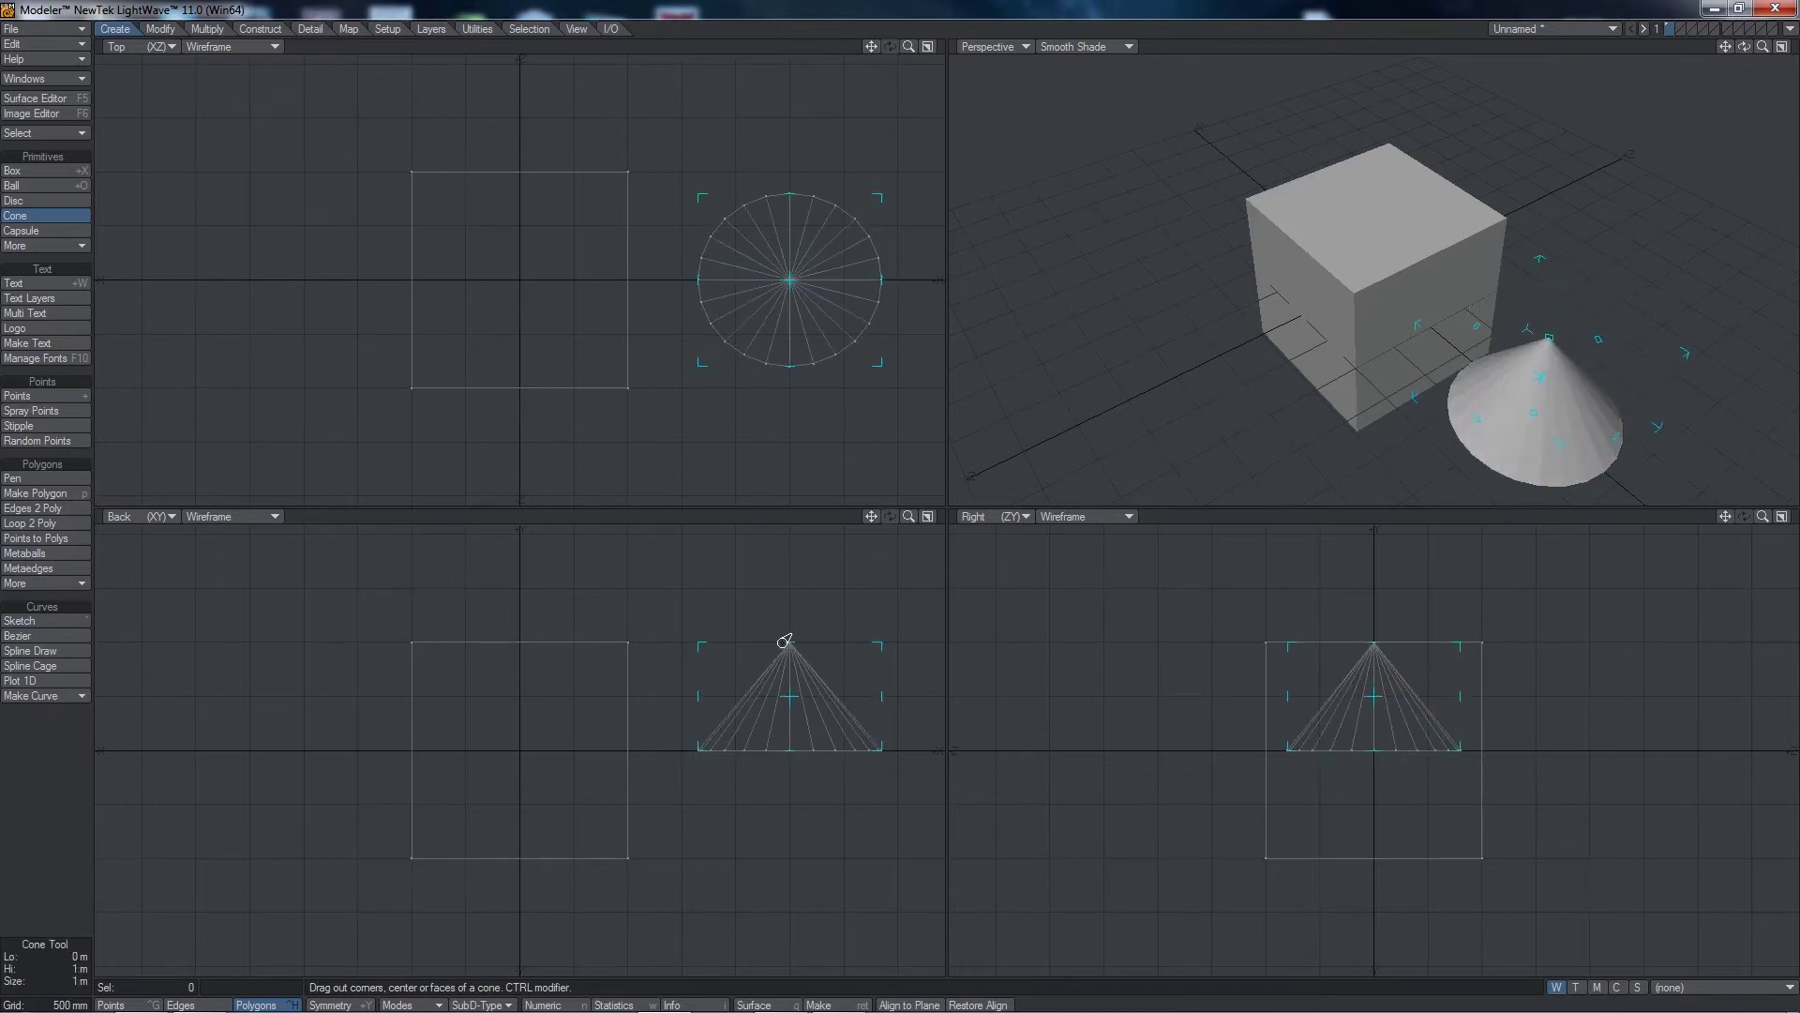
left_click_drag(788, 749, 788, 856)
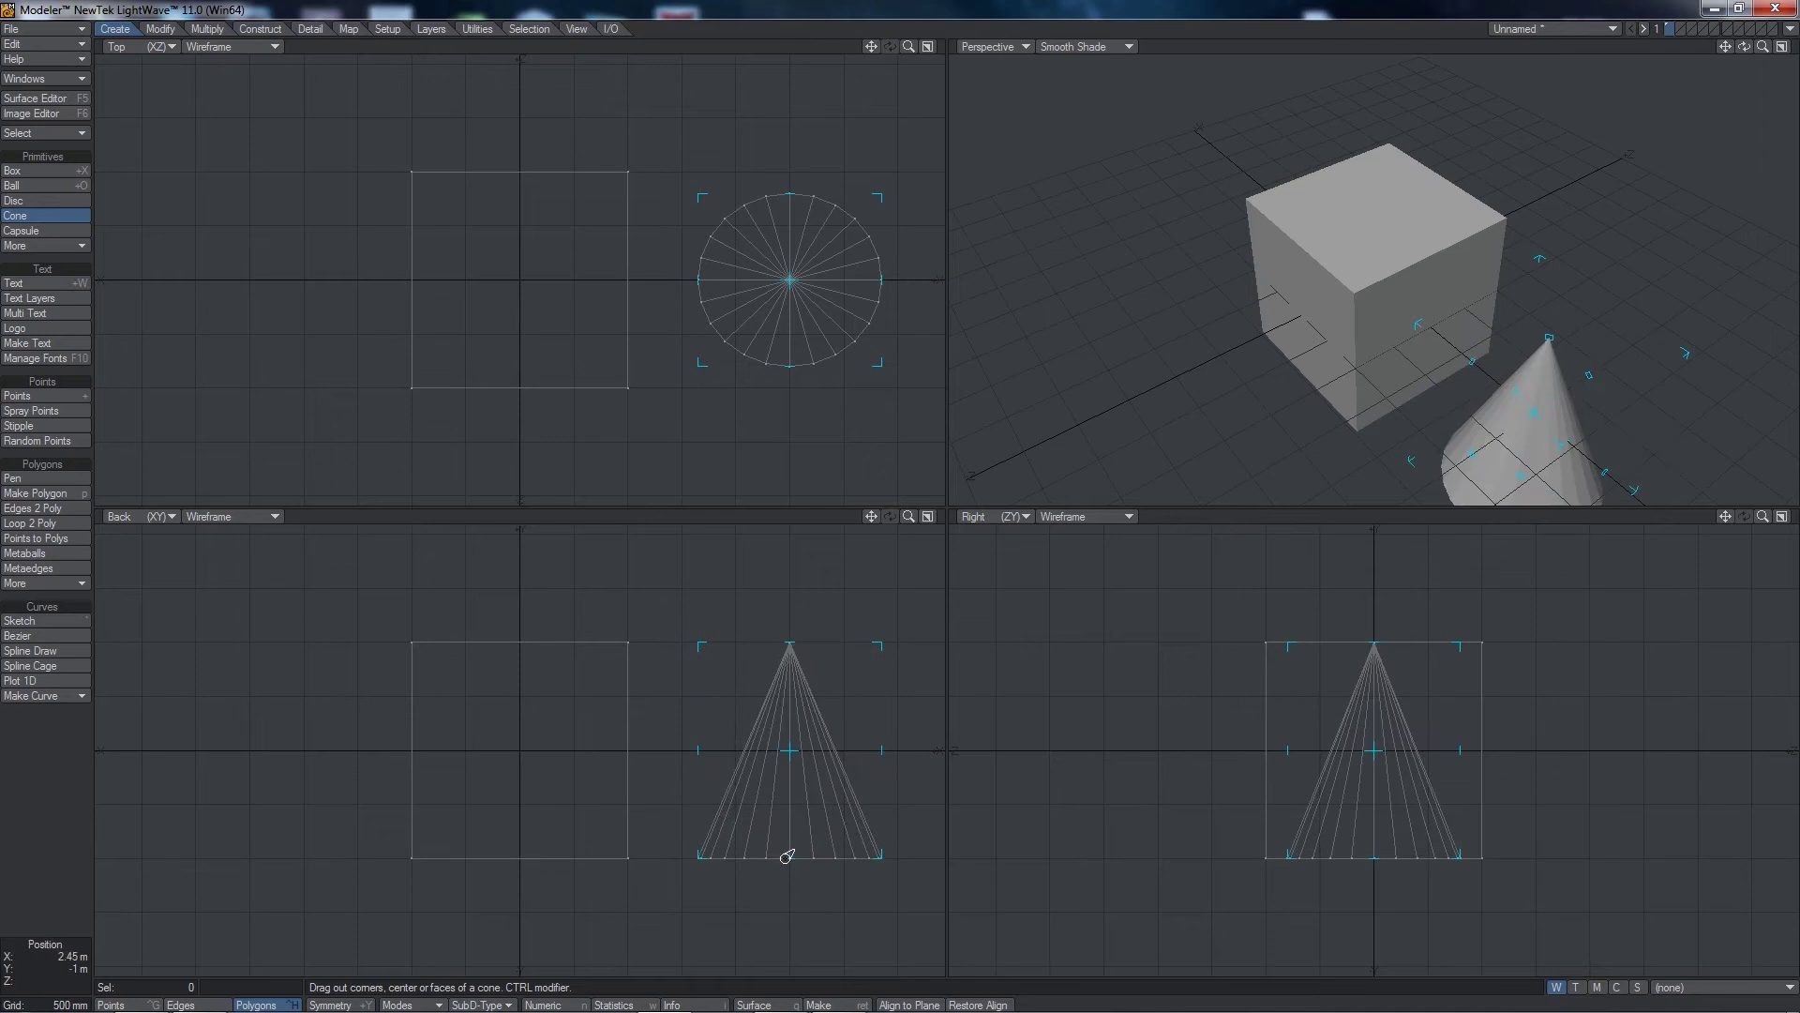
left_click(31, 216)
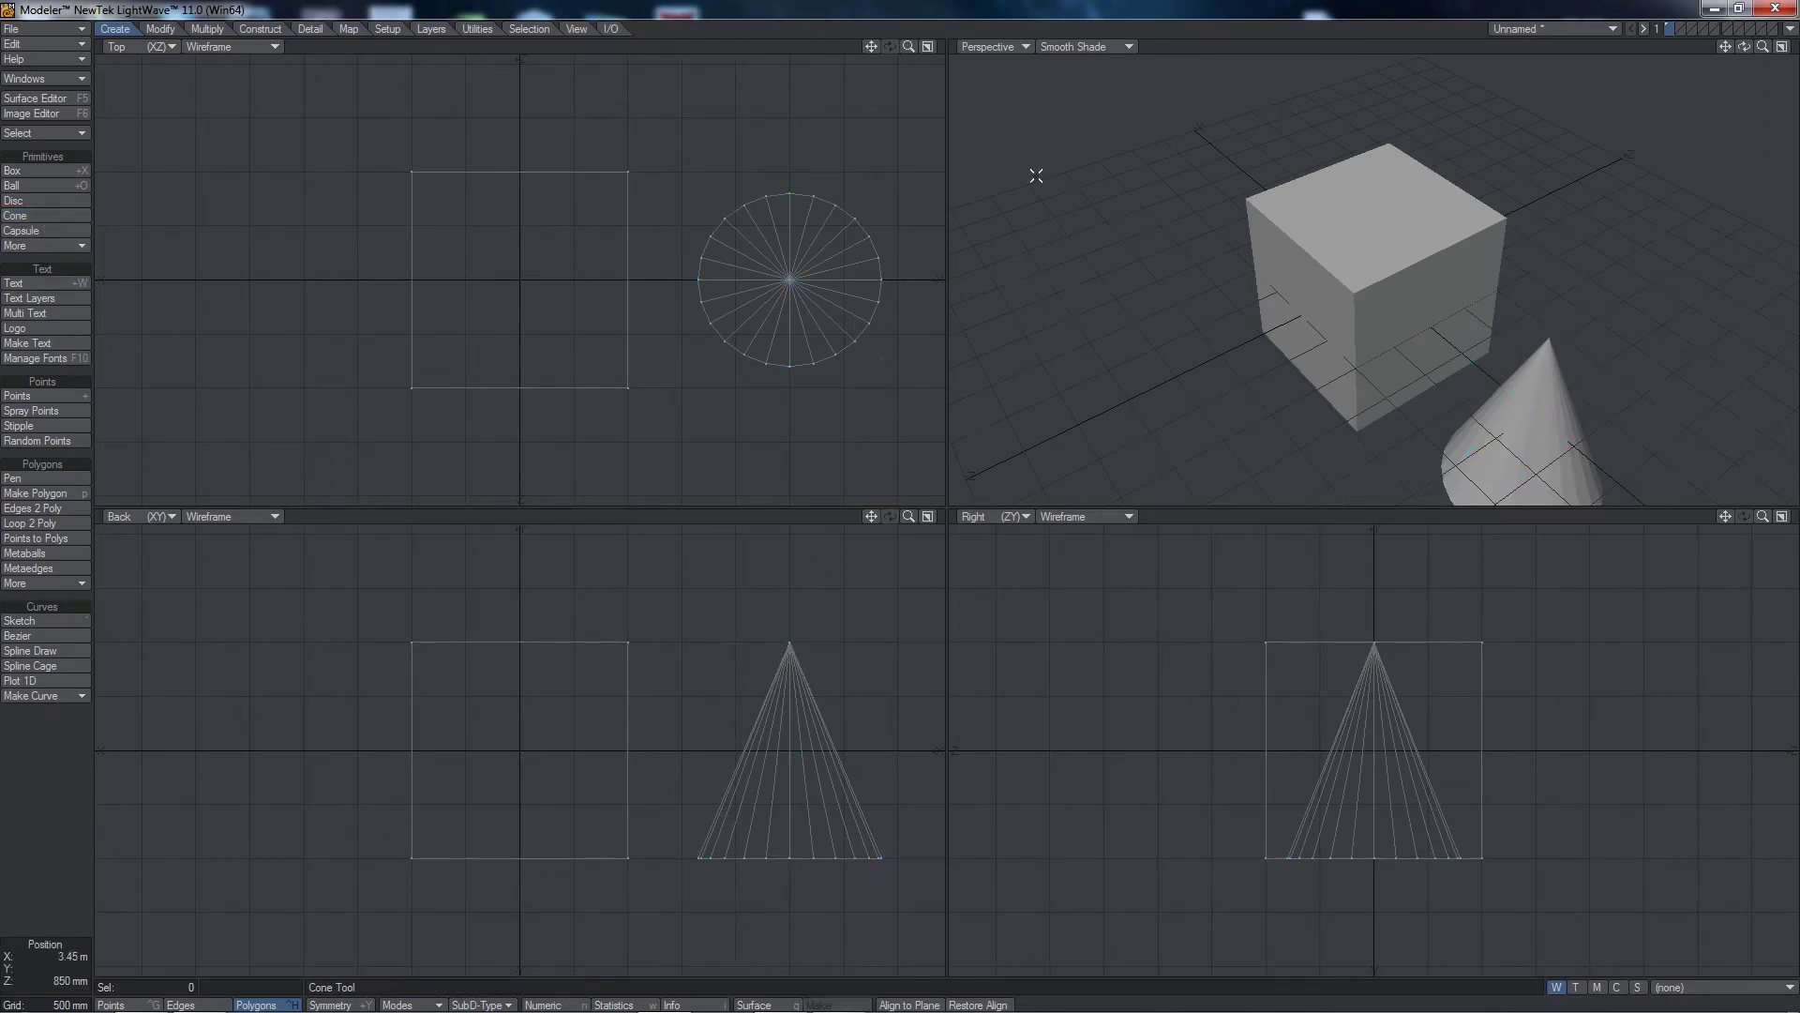
left_click_drag(1744, 46, 1774, 50)
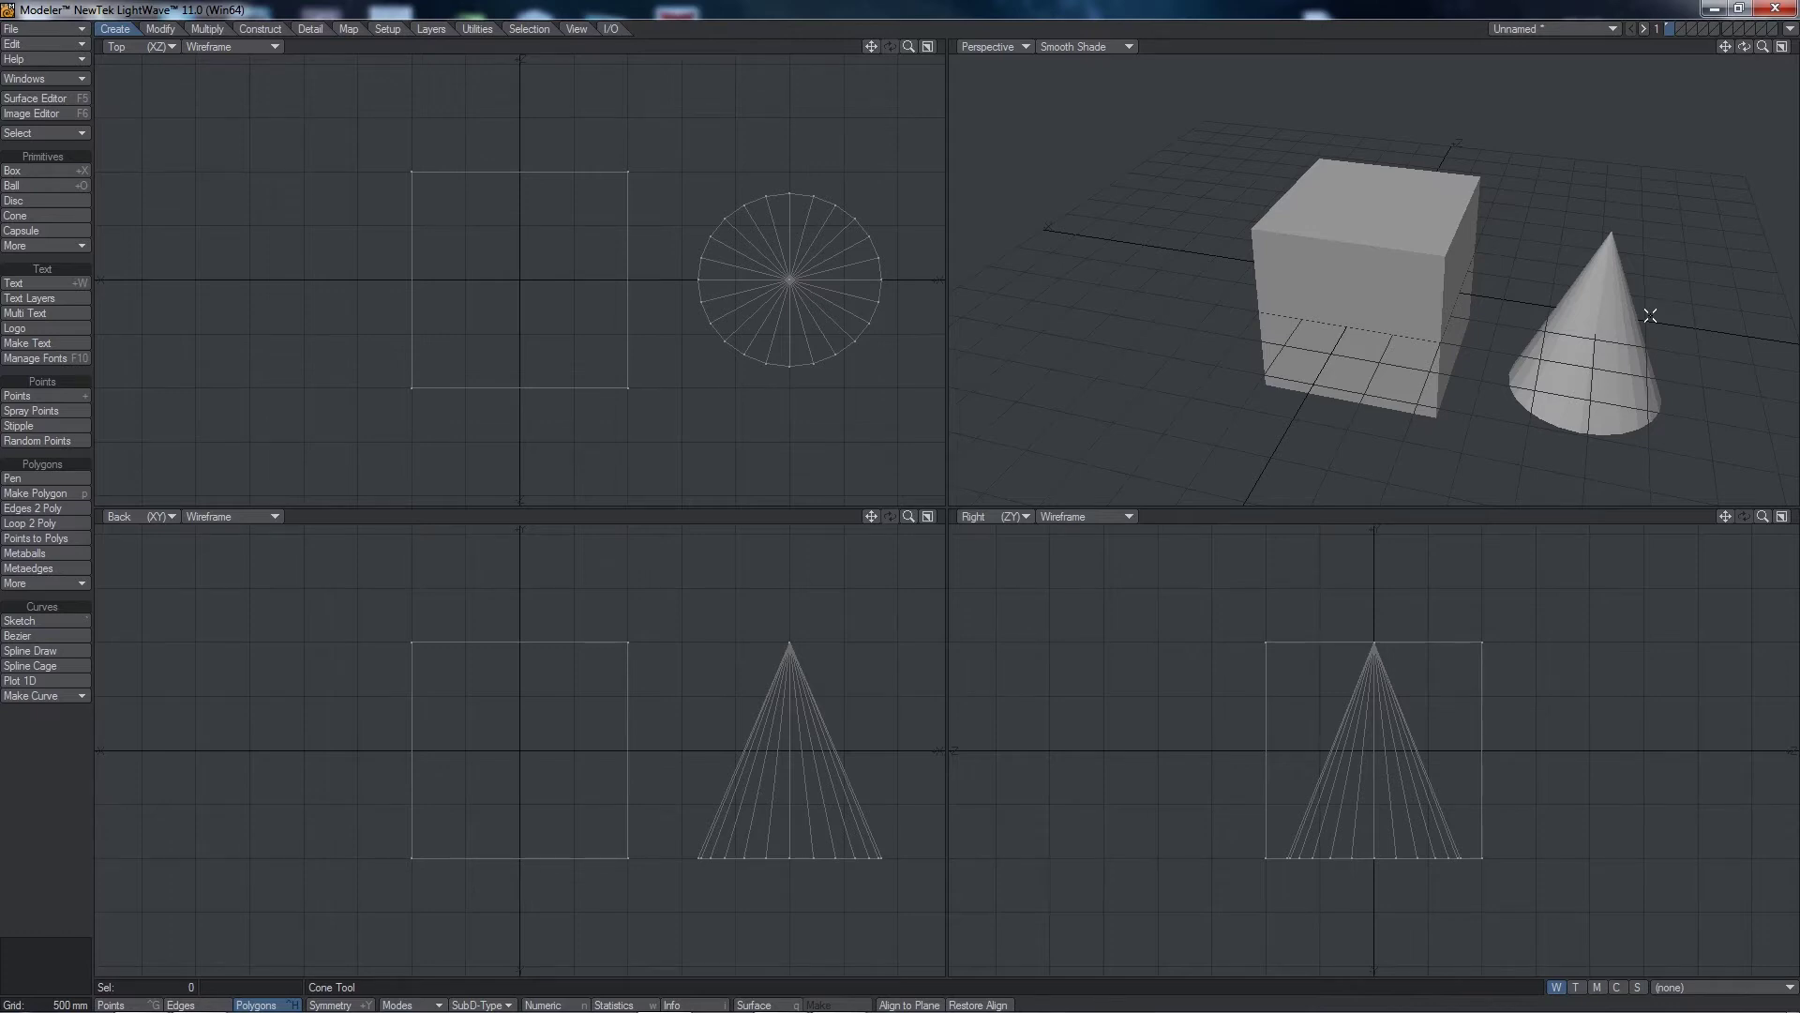
key("a")
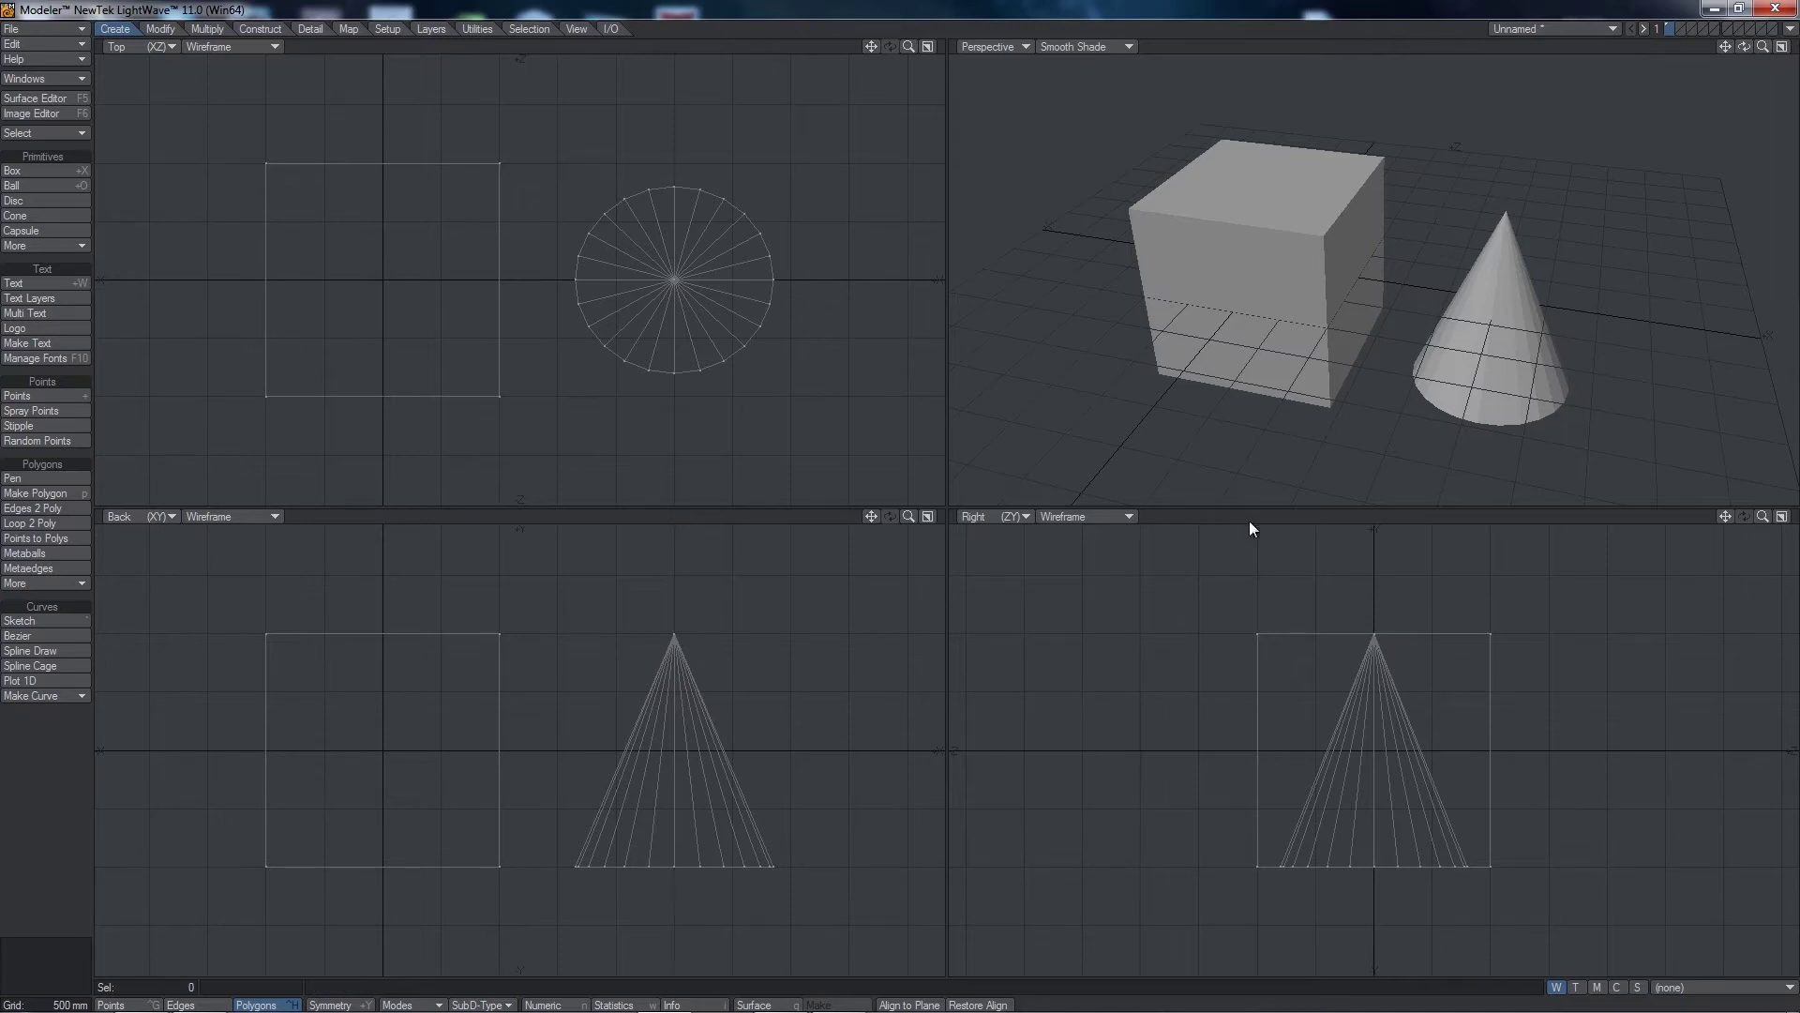
left_click_drag(1744, 46, 1669, 46)
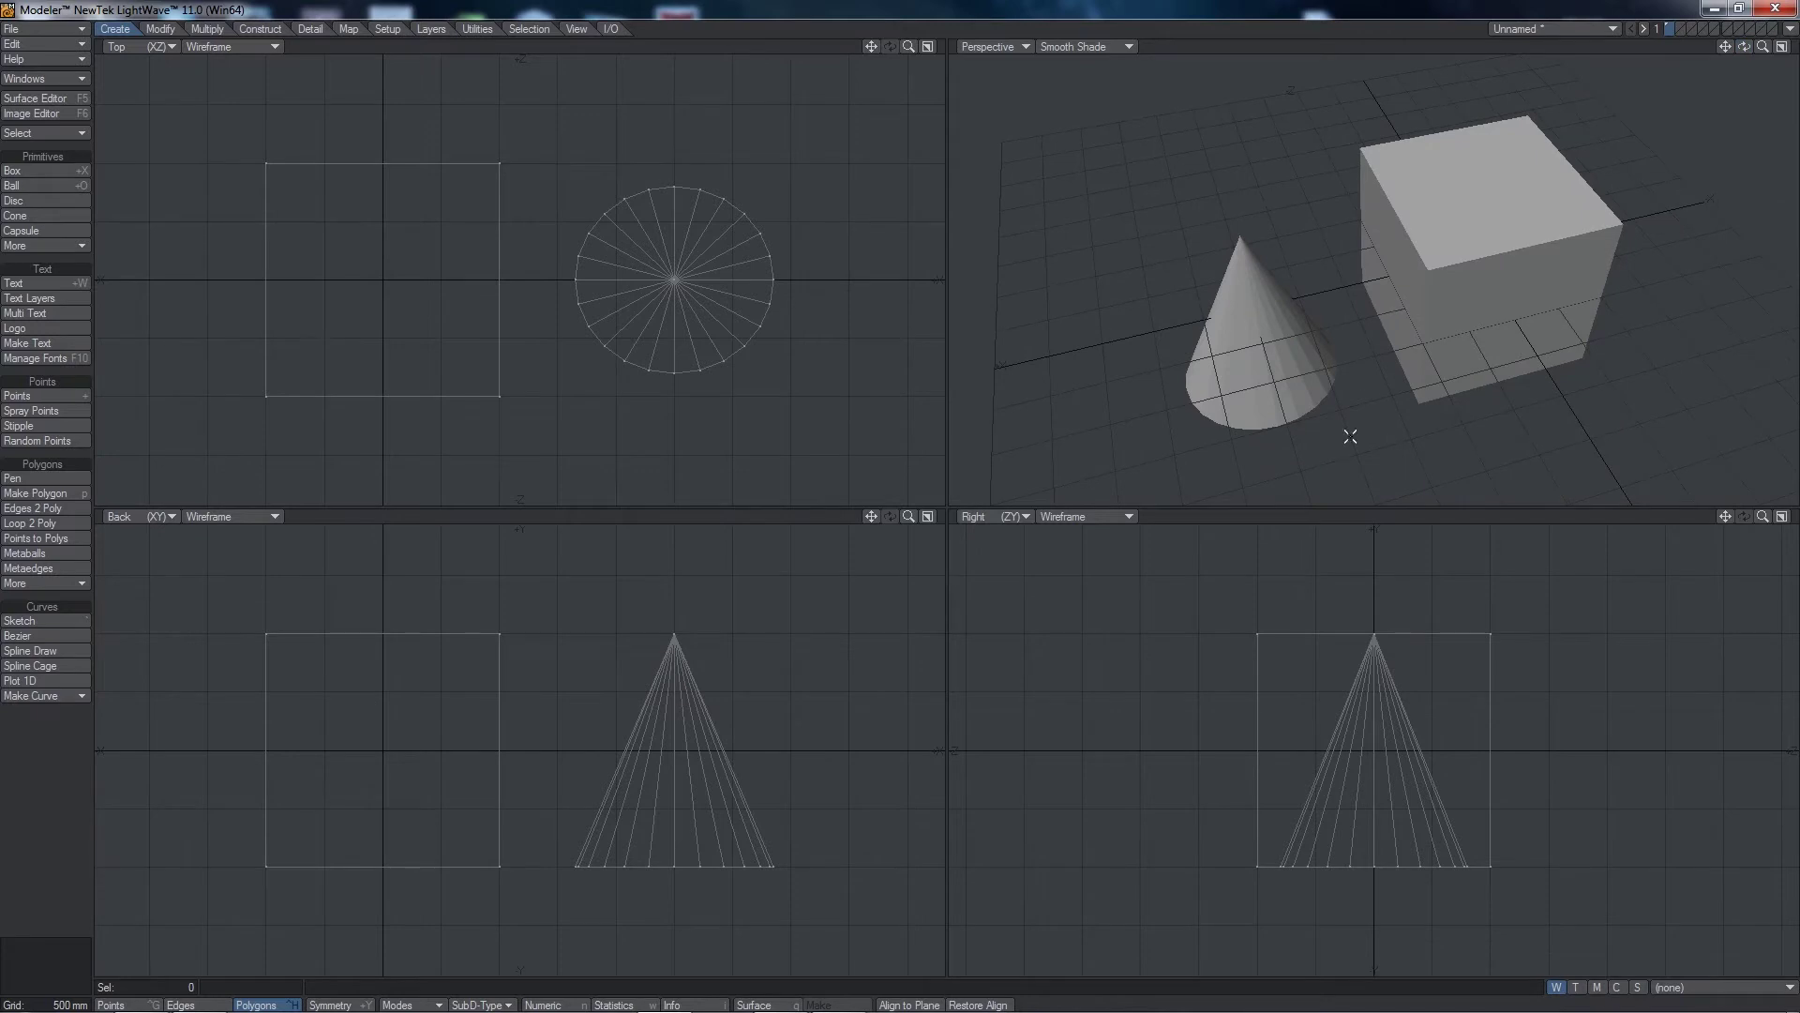
left_click_drag(1751, 42, 1616, 250)
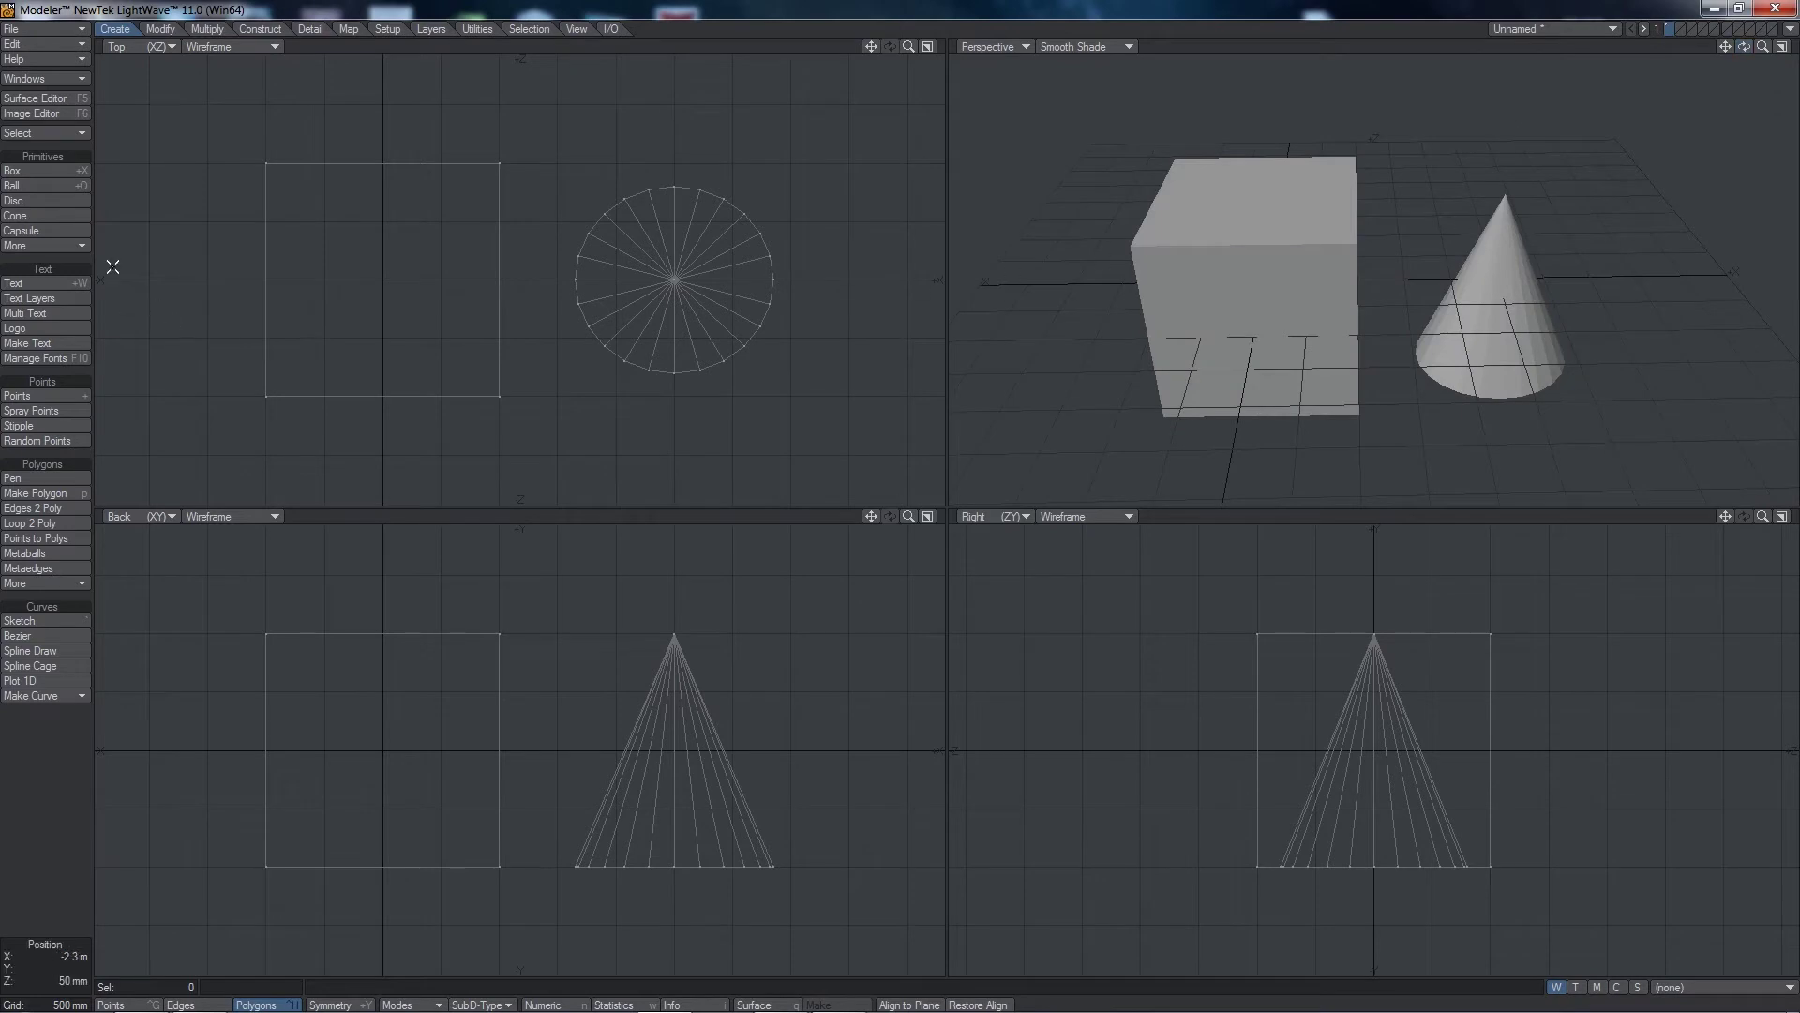
left_click(64, 246)
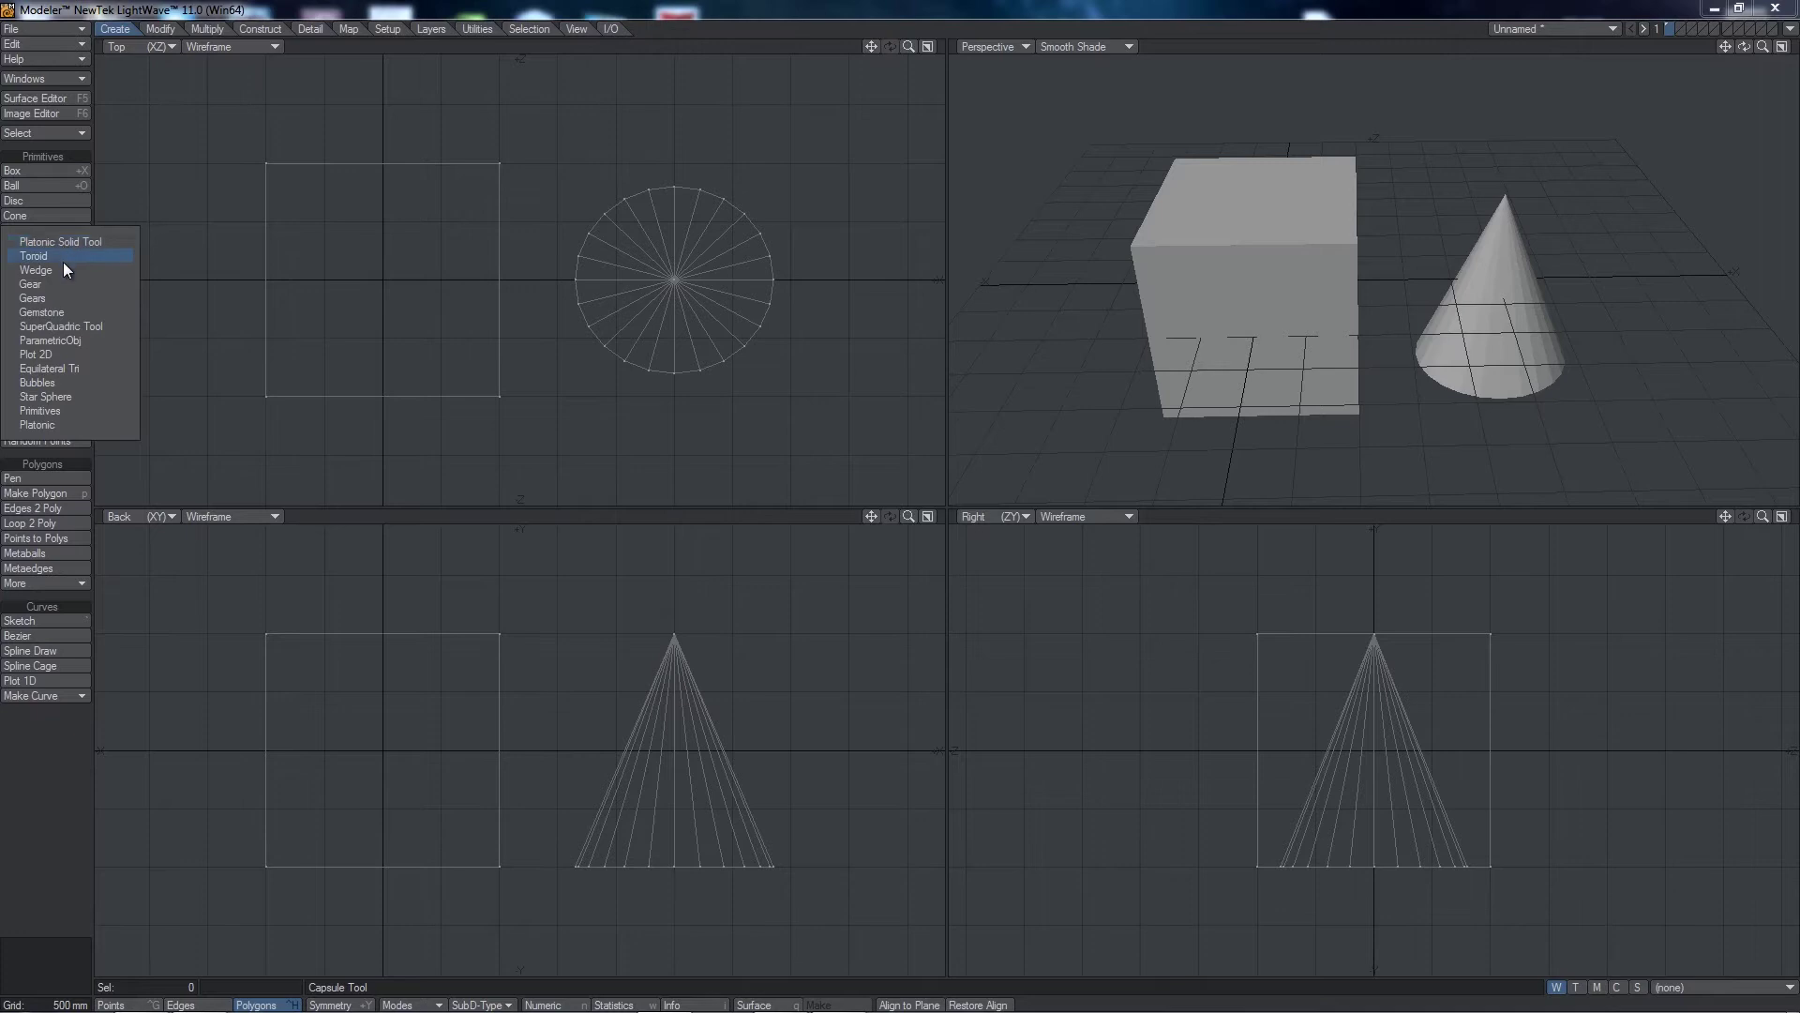
left_click(72, 382)
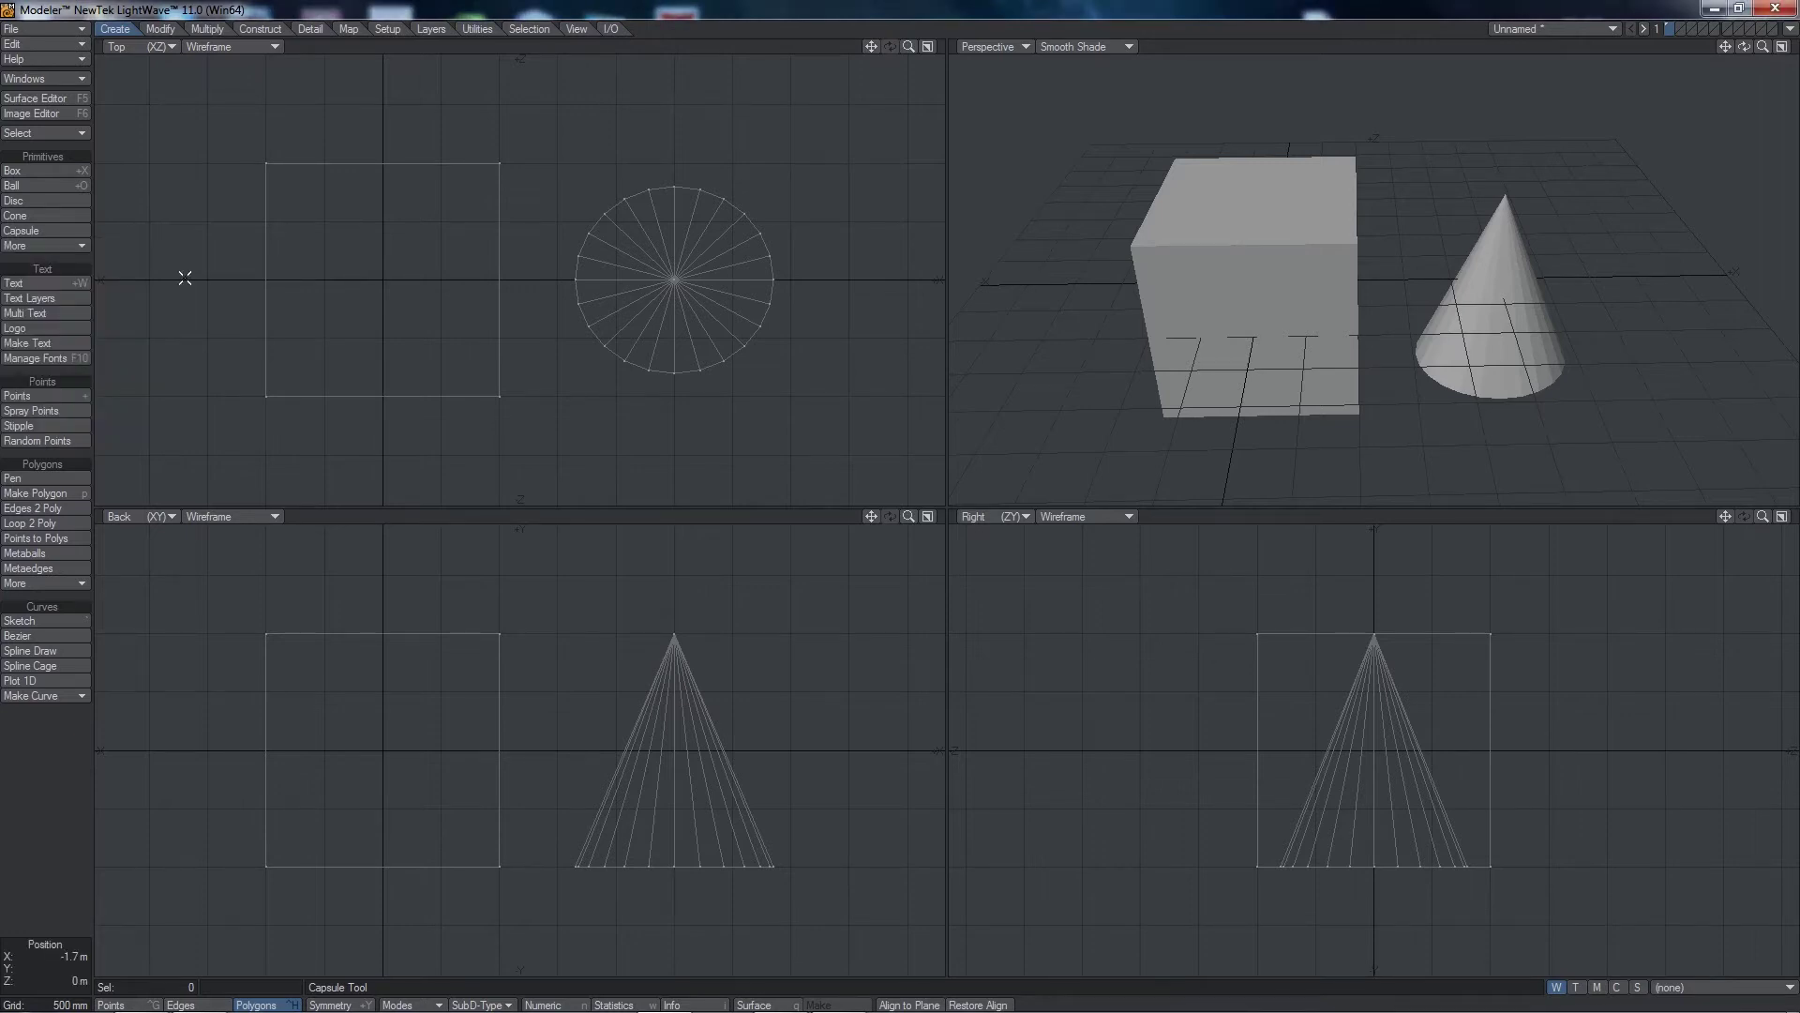
Step: Move the box and cone together slightly toward positive X and upward, working in the Top, Back and Right views
left_click(167, 29)
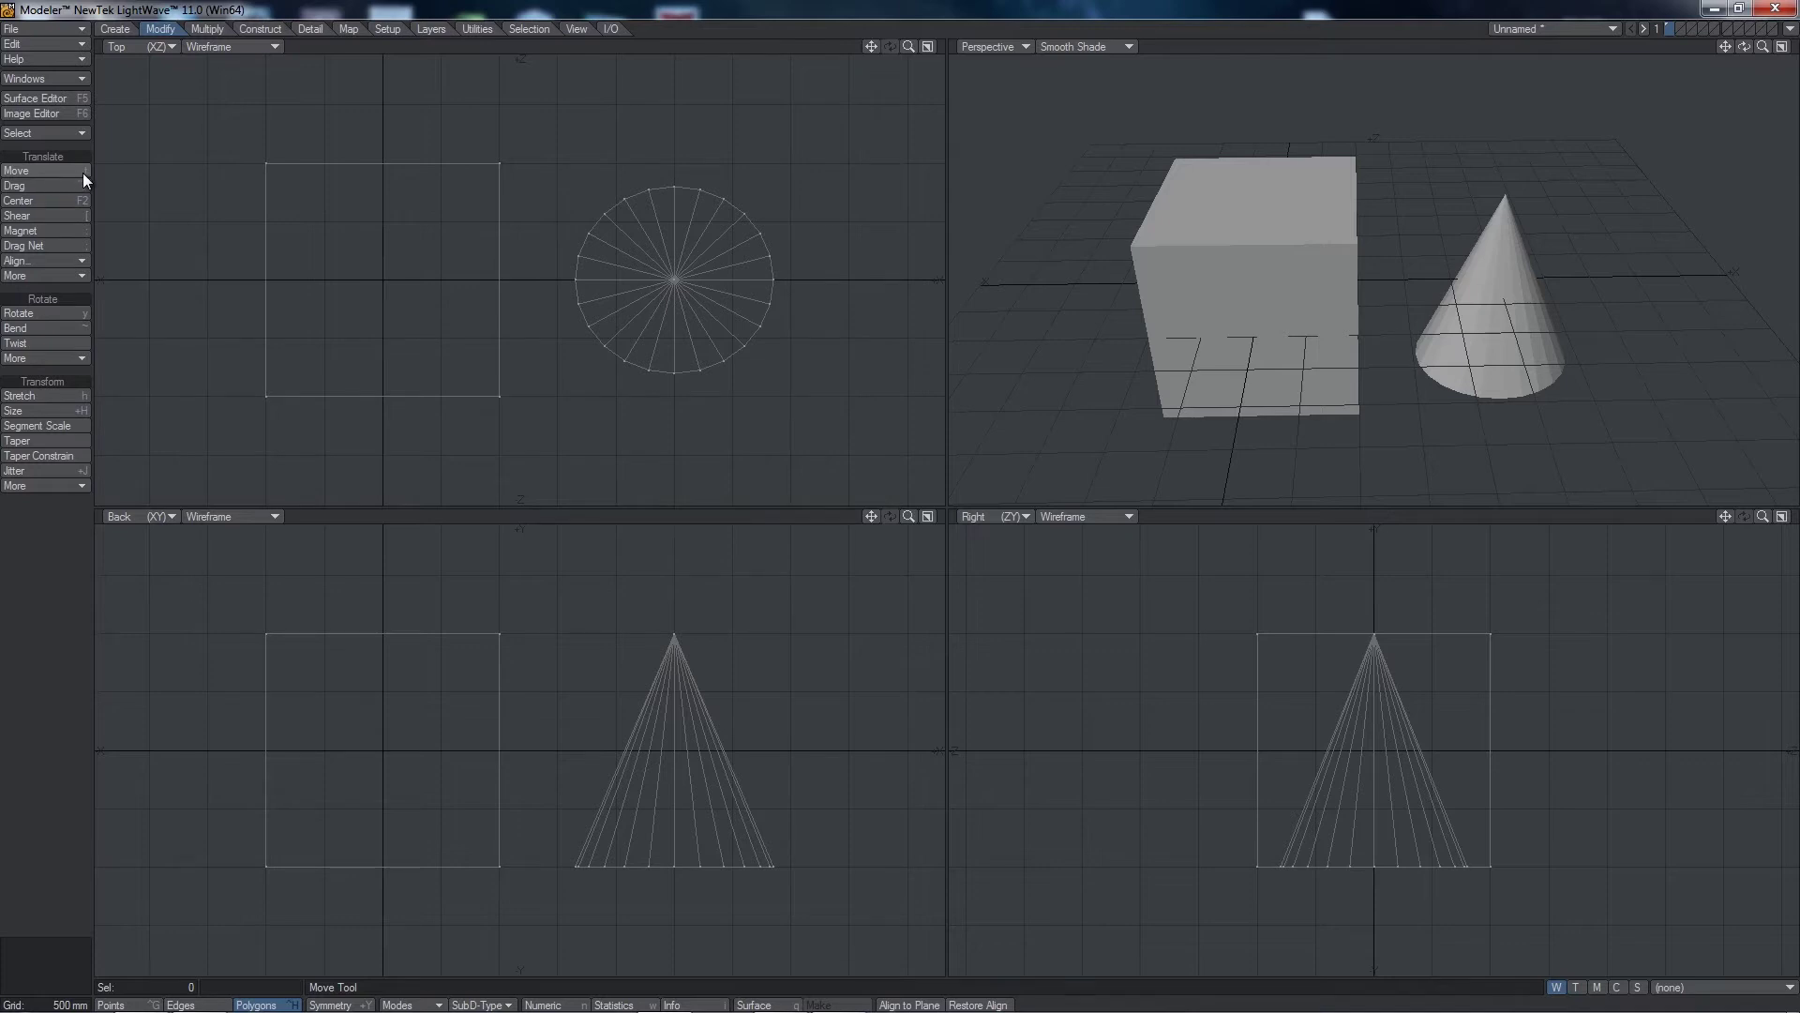
left_click(52, 171)
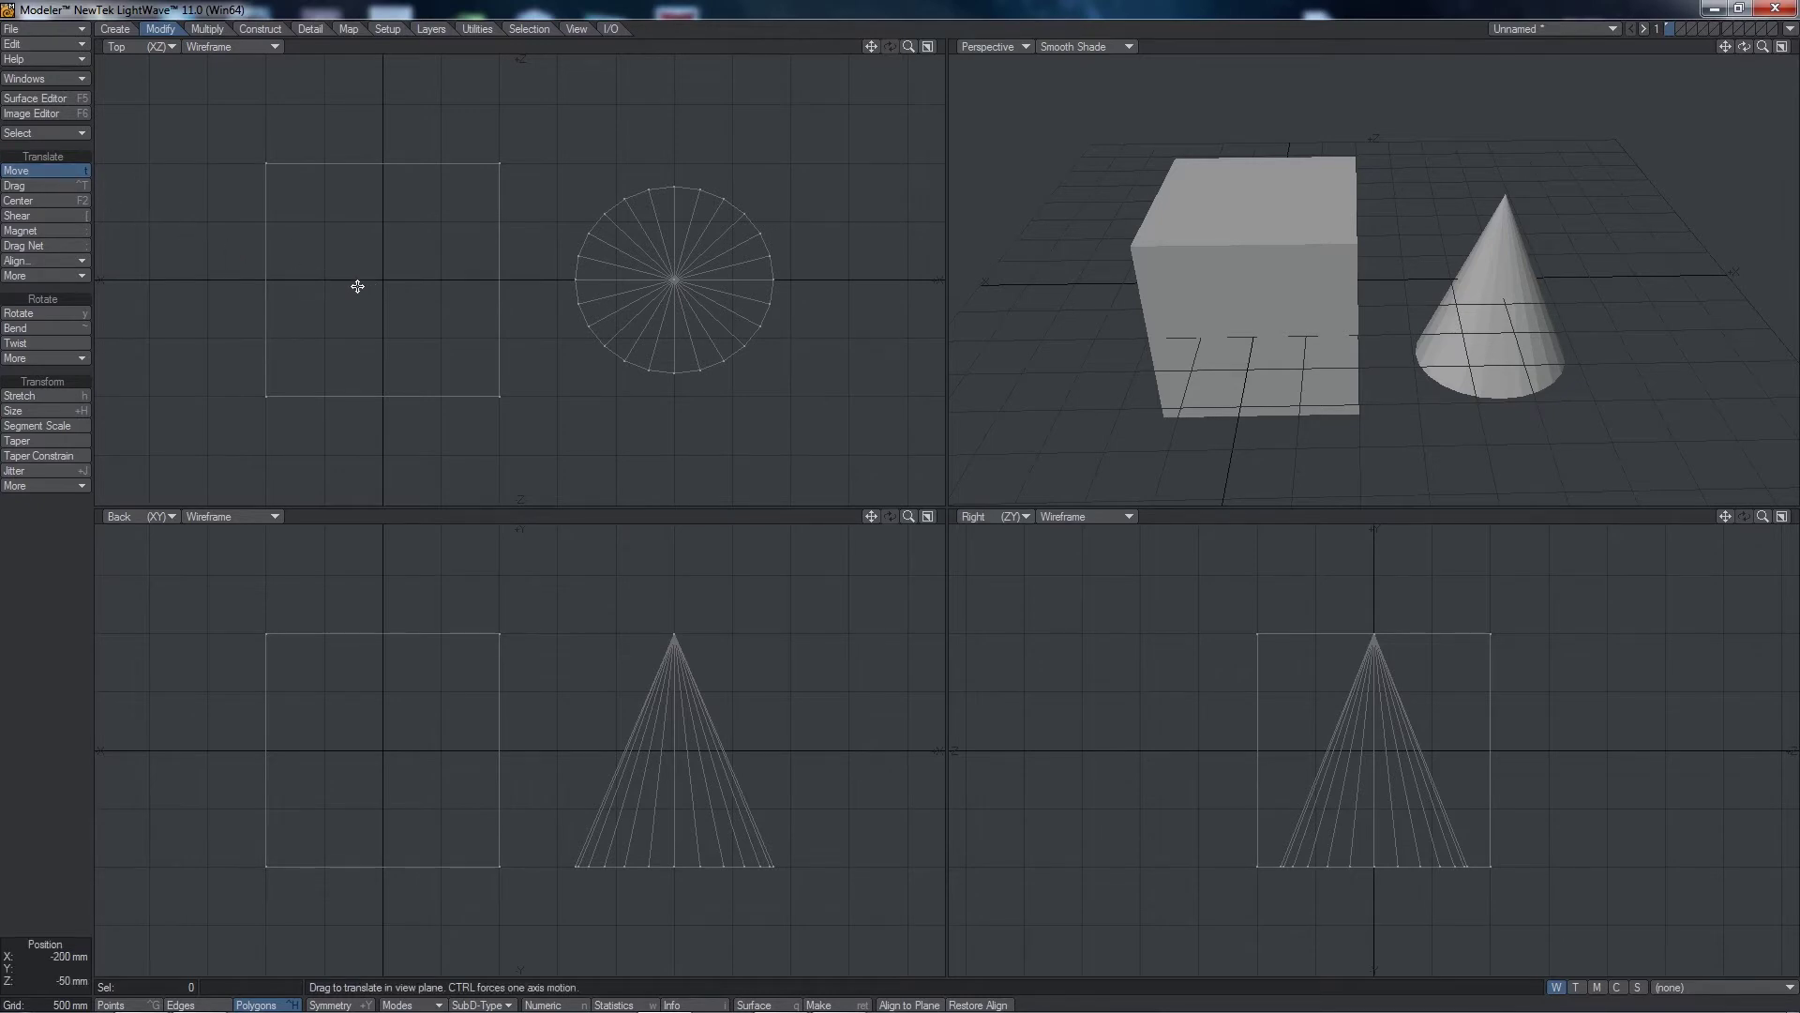
mouse_move(345, 259)
left_mouse_down()
mouse_move(415, 201)
mouse_move(361, 306)
mouse_move(269, 249)
mouse_move(380, 209)
mouse_move(334, 282)
mouse_move(314, 209)
mouse_move(354, 245)
left_mouse_up()
left_click_drag(422, 707, 462, 653)
left_click_drag(1397, 712, 1374, 741)
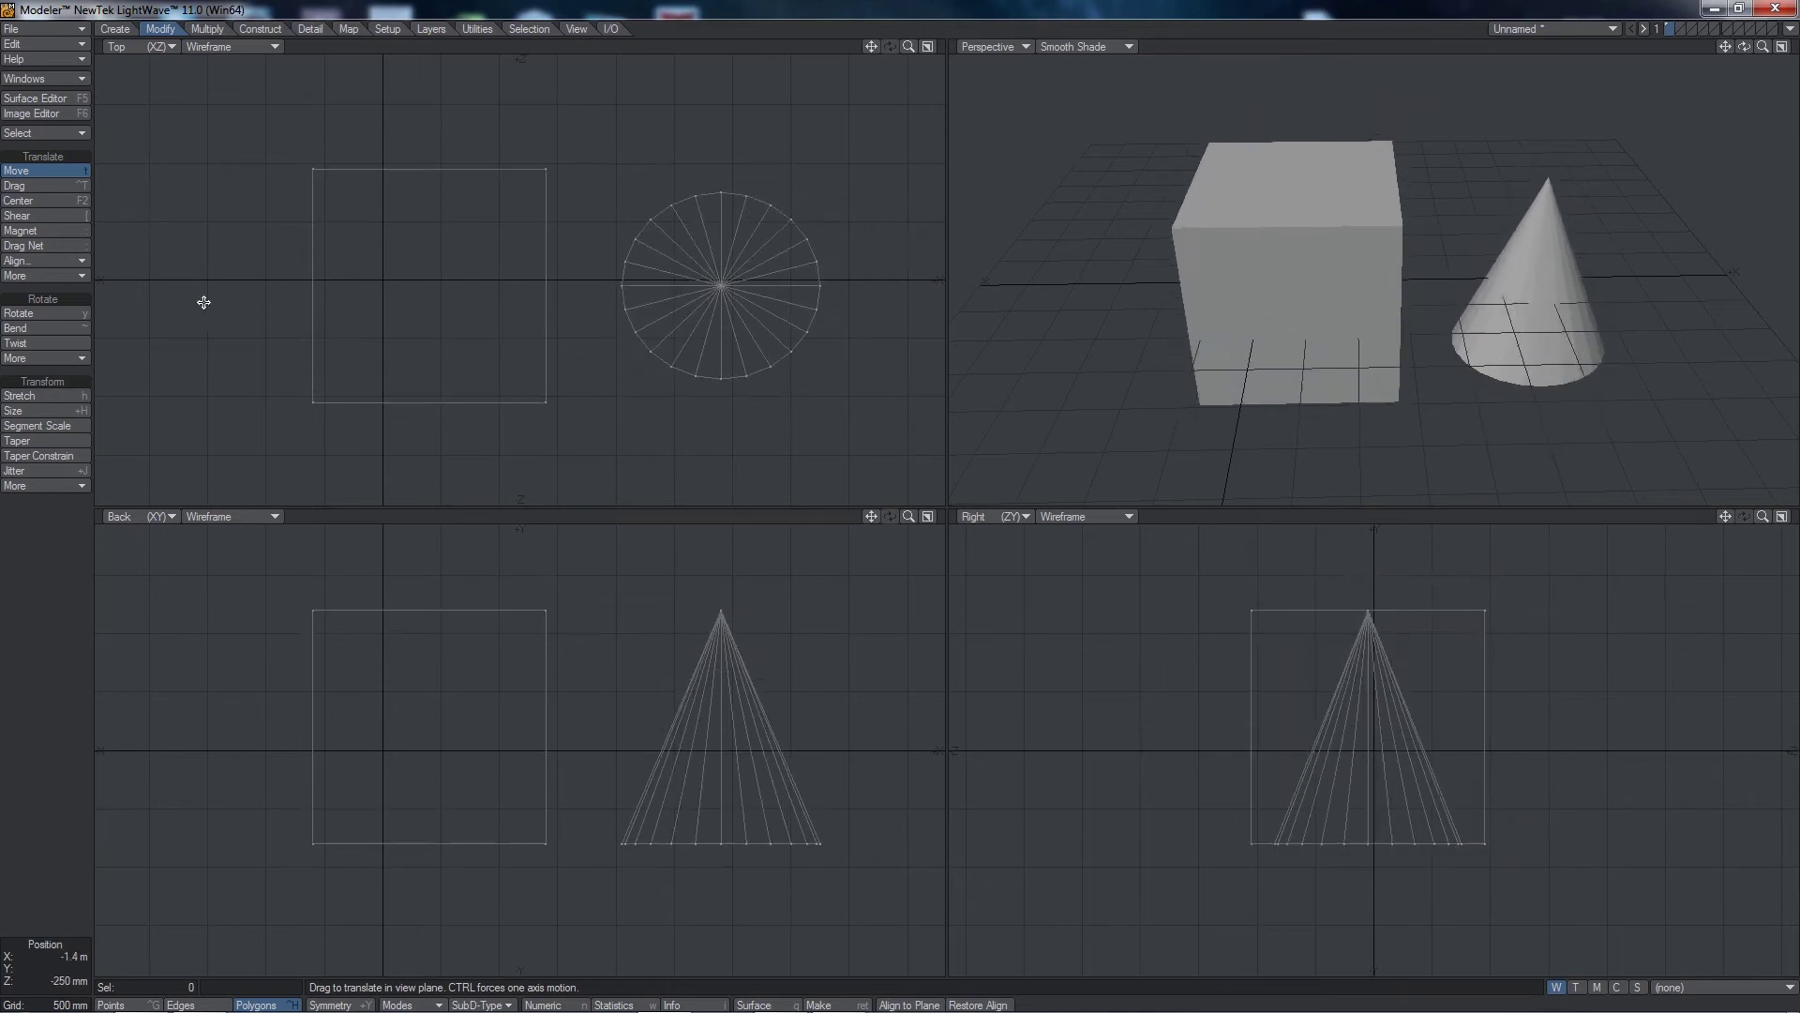
Step: Try rotating the box and cone around different pivot points in the Top, Back and Right views, and undo the rotations
left_click(65, 316)
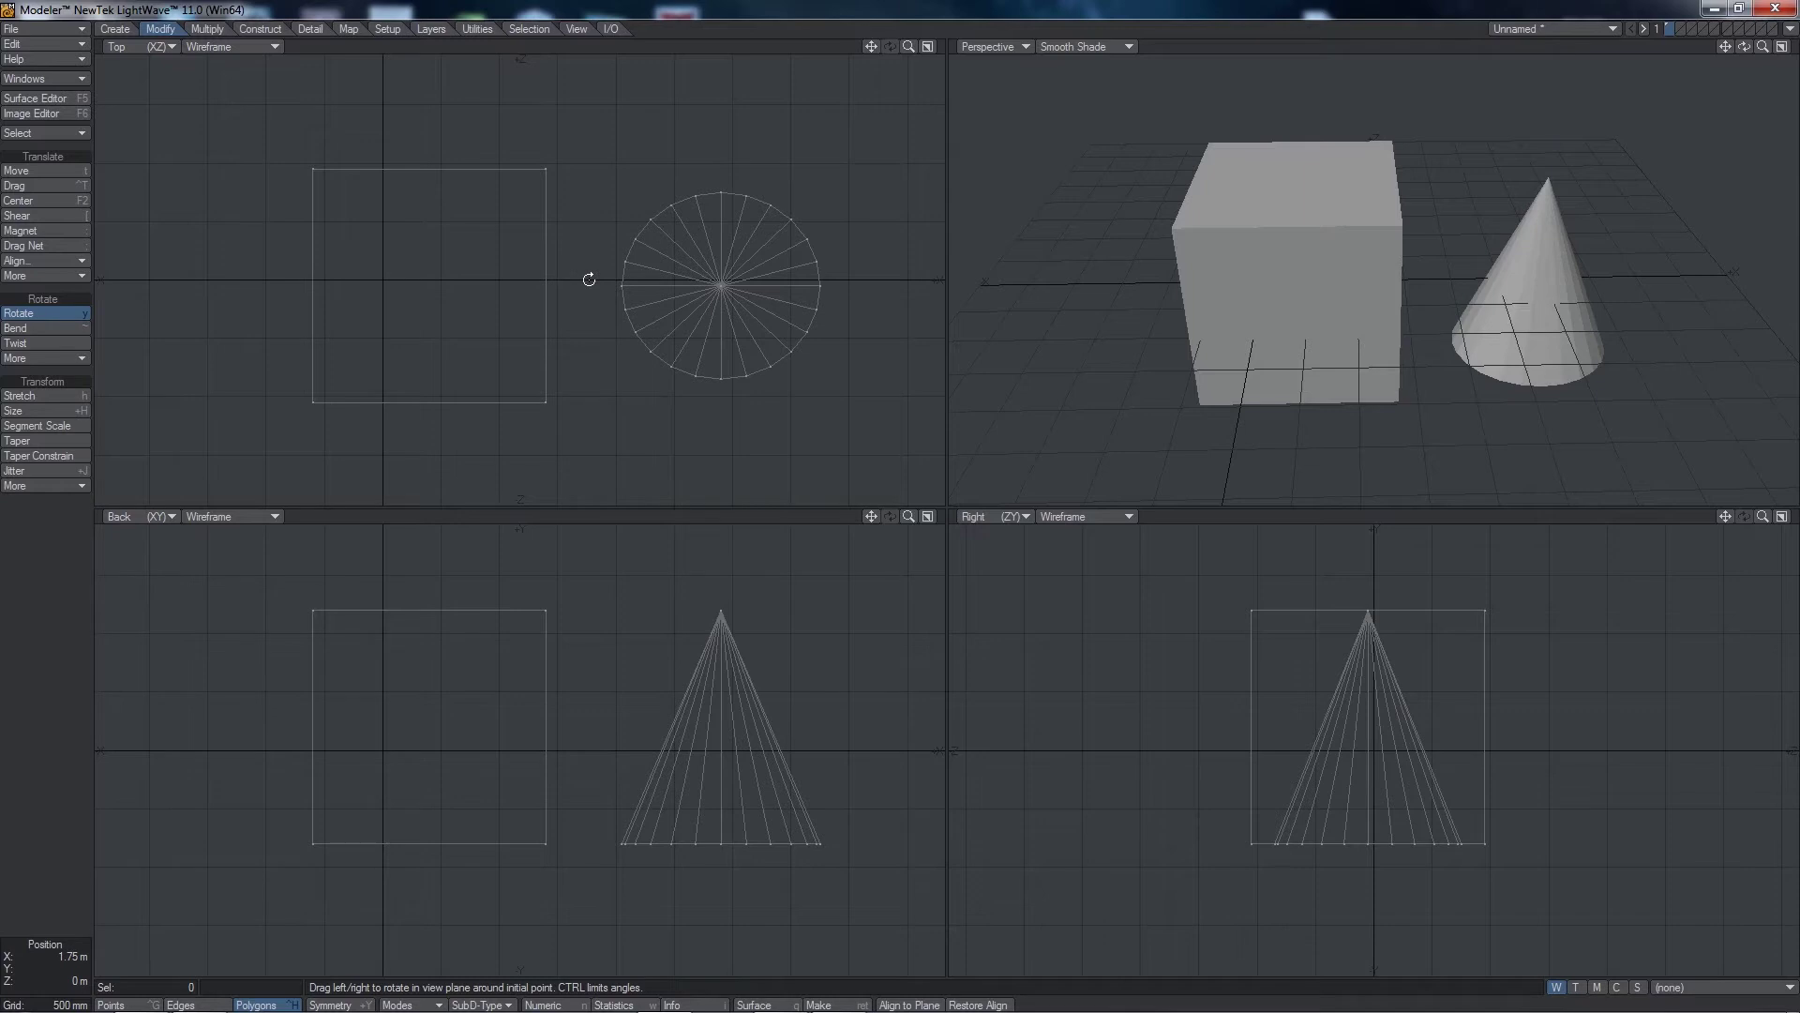
mouse_move(589, 279)
left_mouse_down()
mouse_move(548, 280)
mouse_move(586, 280)
left_mouse_up()
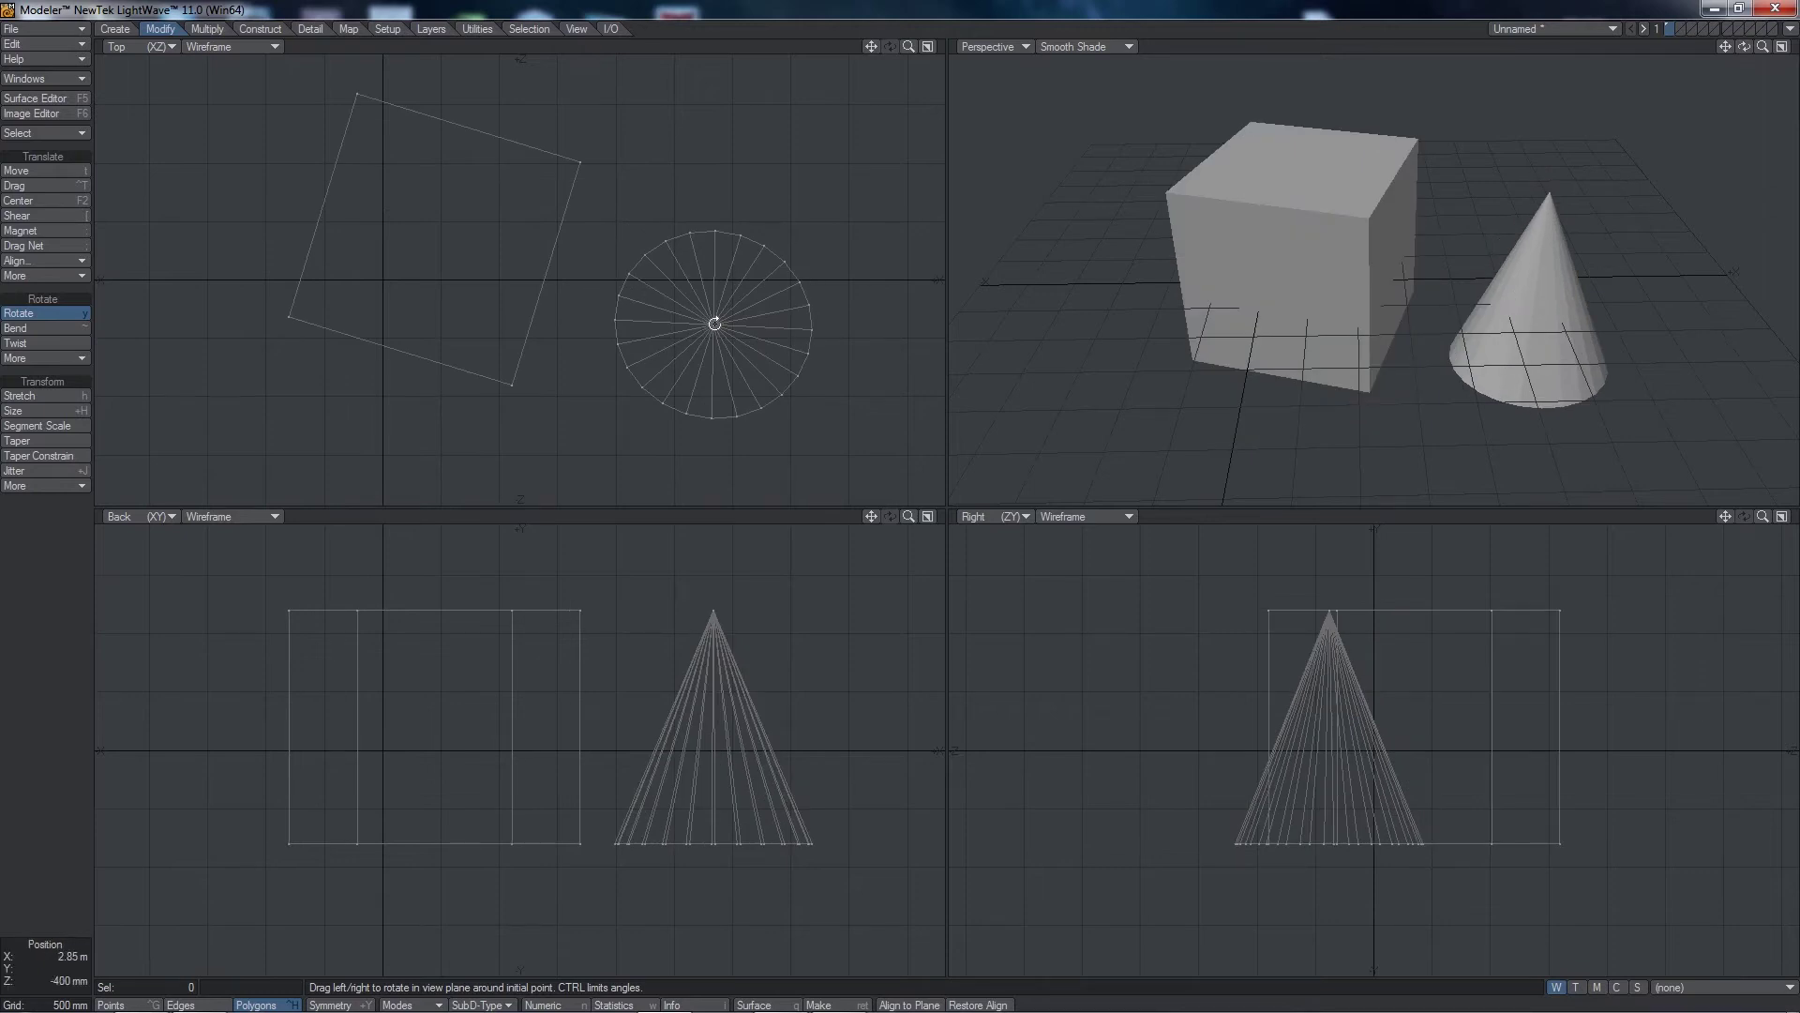
mouse_move(714, 326)
left_mouse_down()
mouse_move(778, 325)
mouse_move(719, 325)
left_mouse_up()
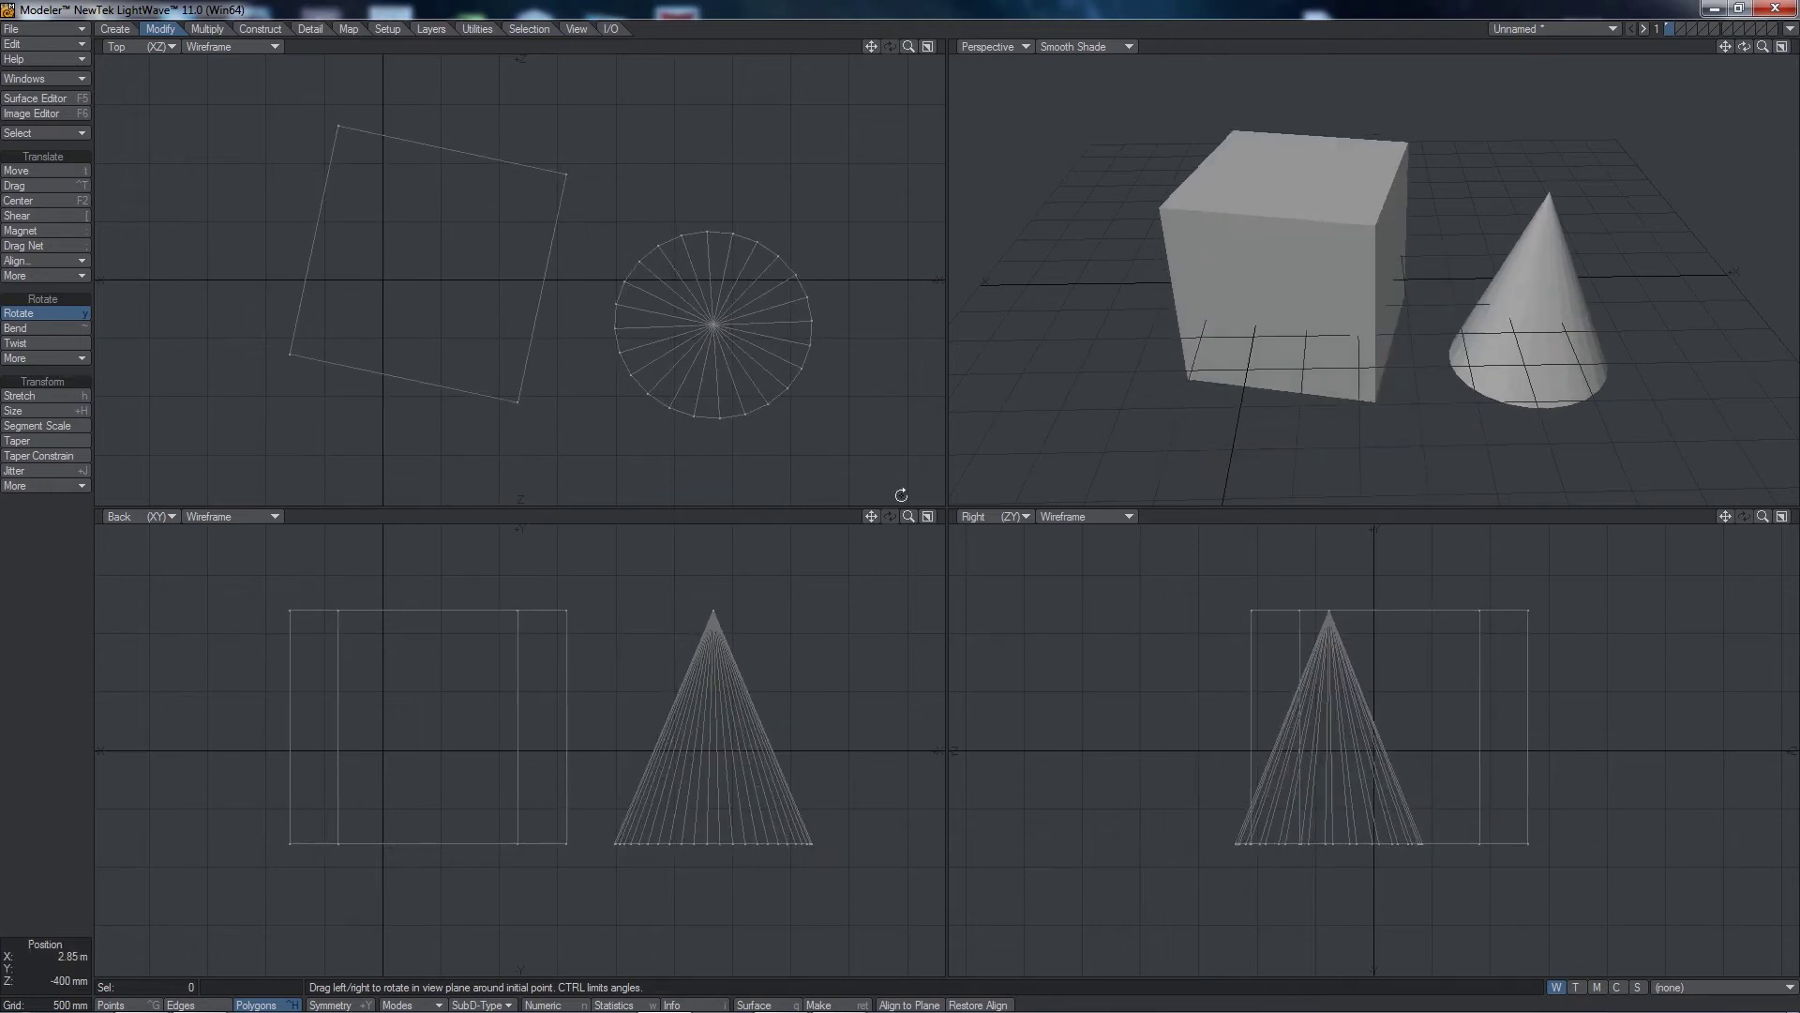
mouse_move(383, 278)
left_mouse_down()
mouse_move(338, 279)
mouse_move(390, 279)
left_mouse_up()
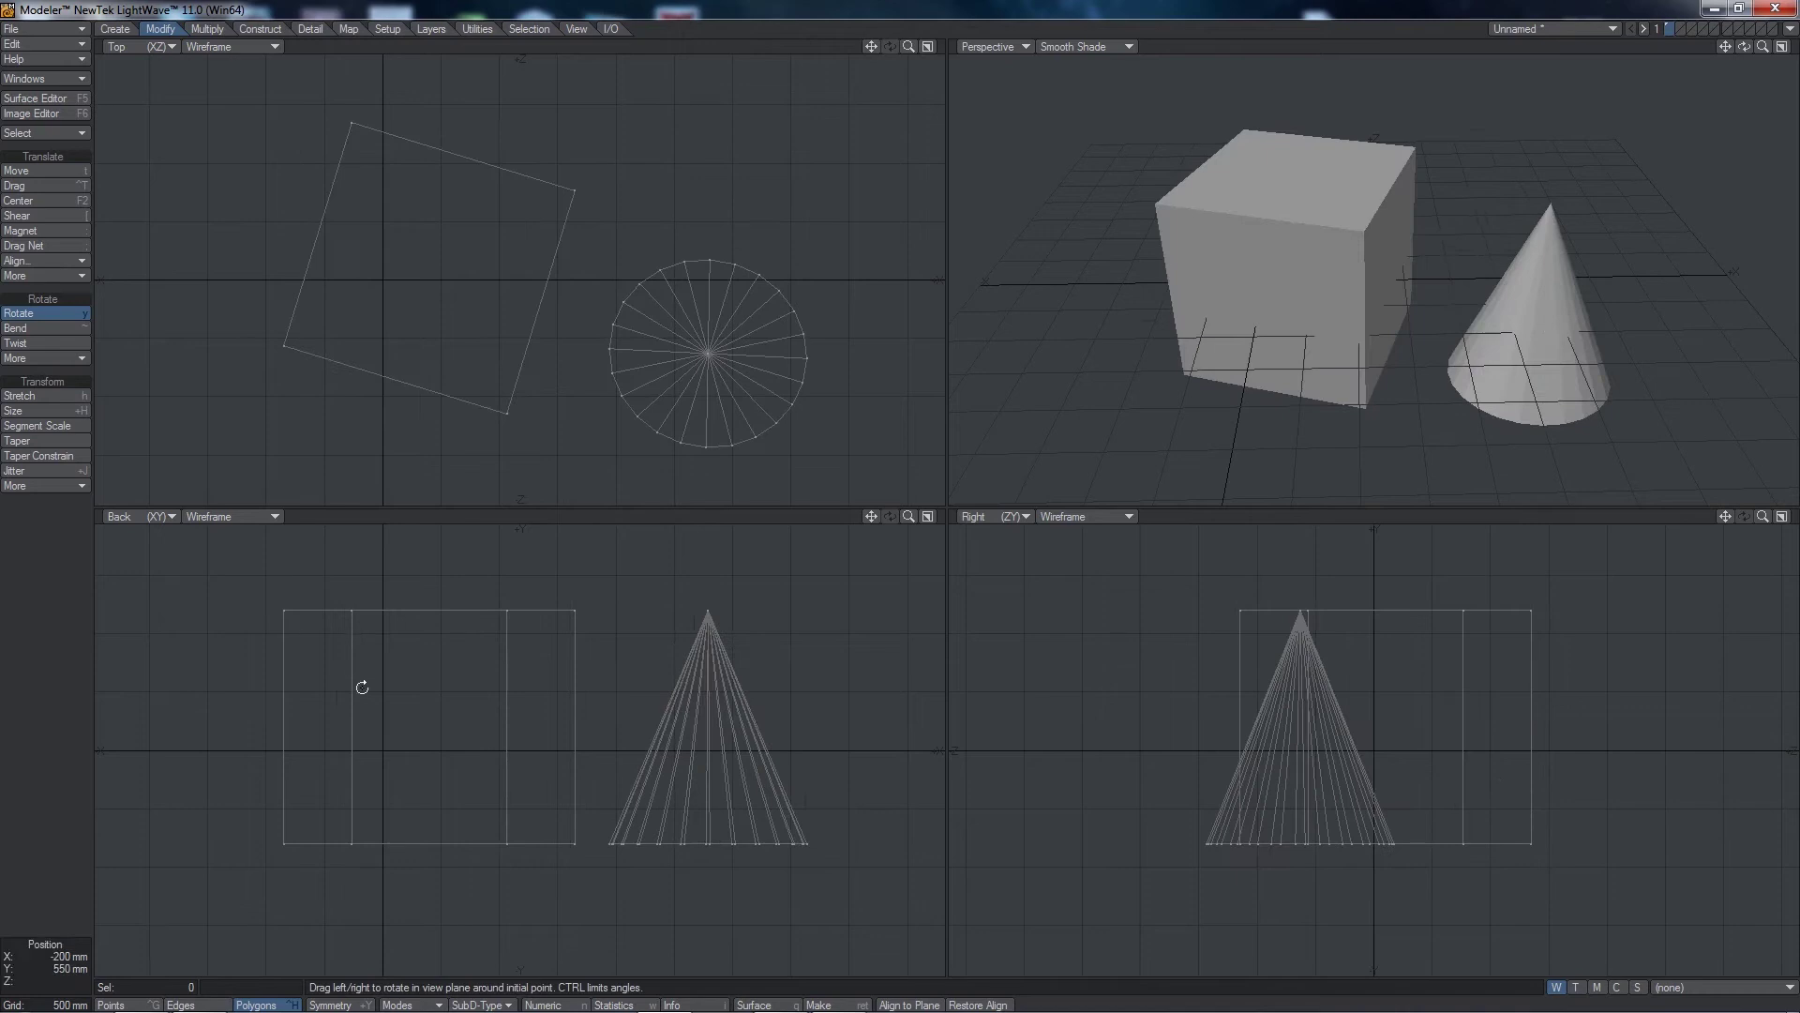
left_click_drag(382, 747, 381, 748)
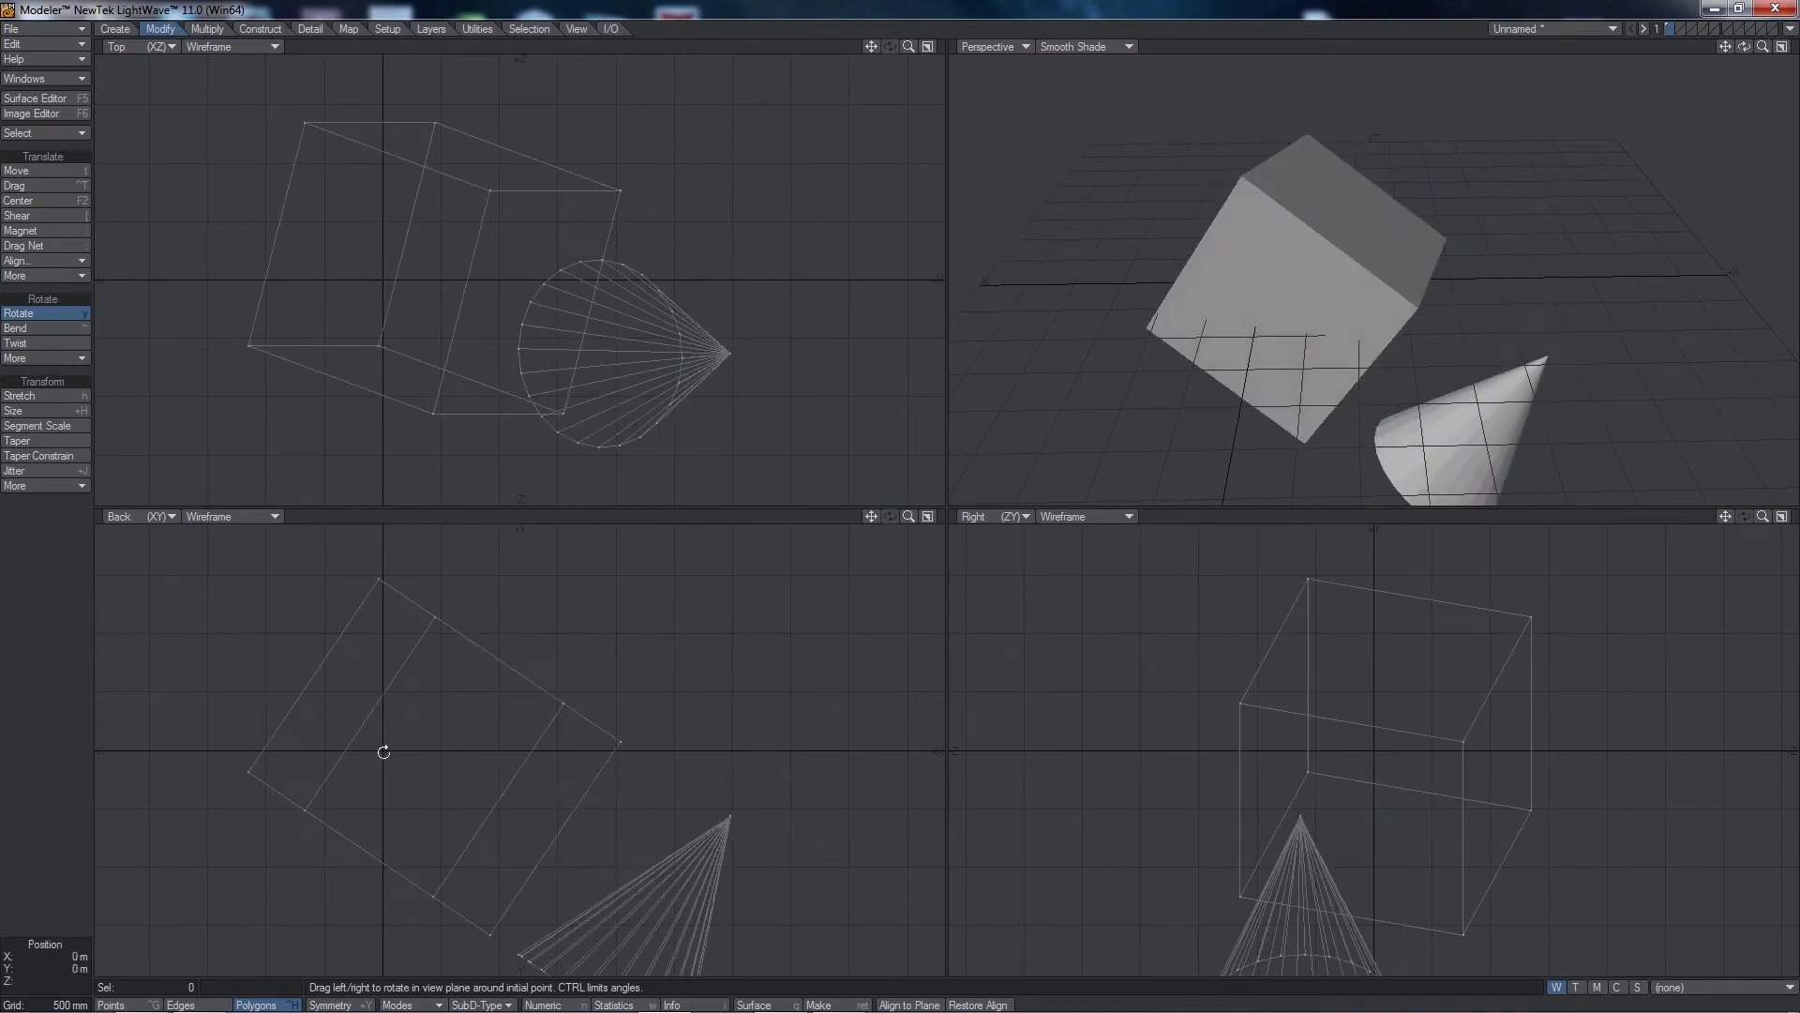
left_click_drag(1359, 751, 1327, 772)
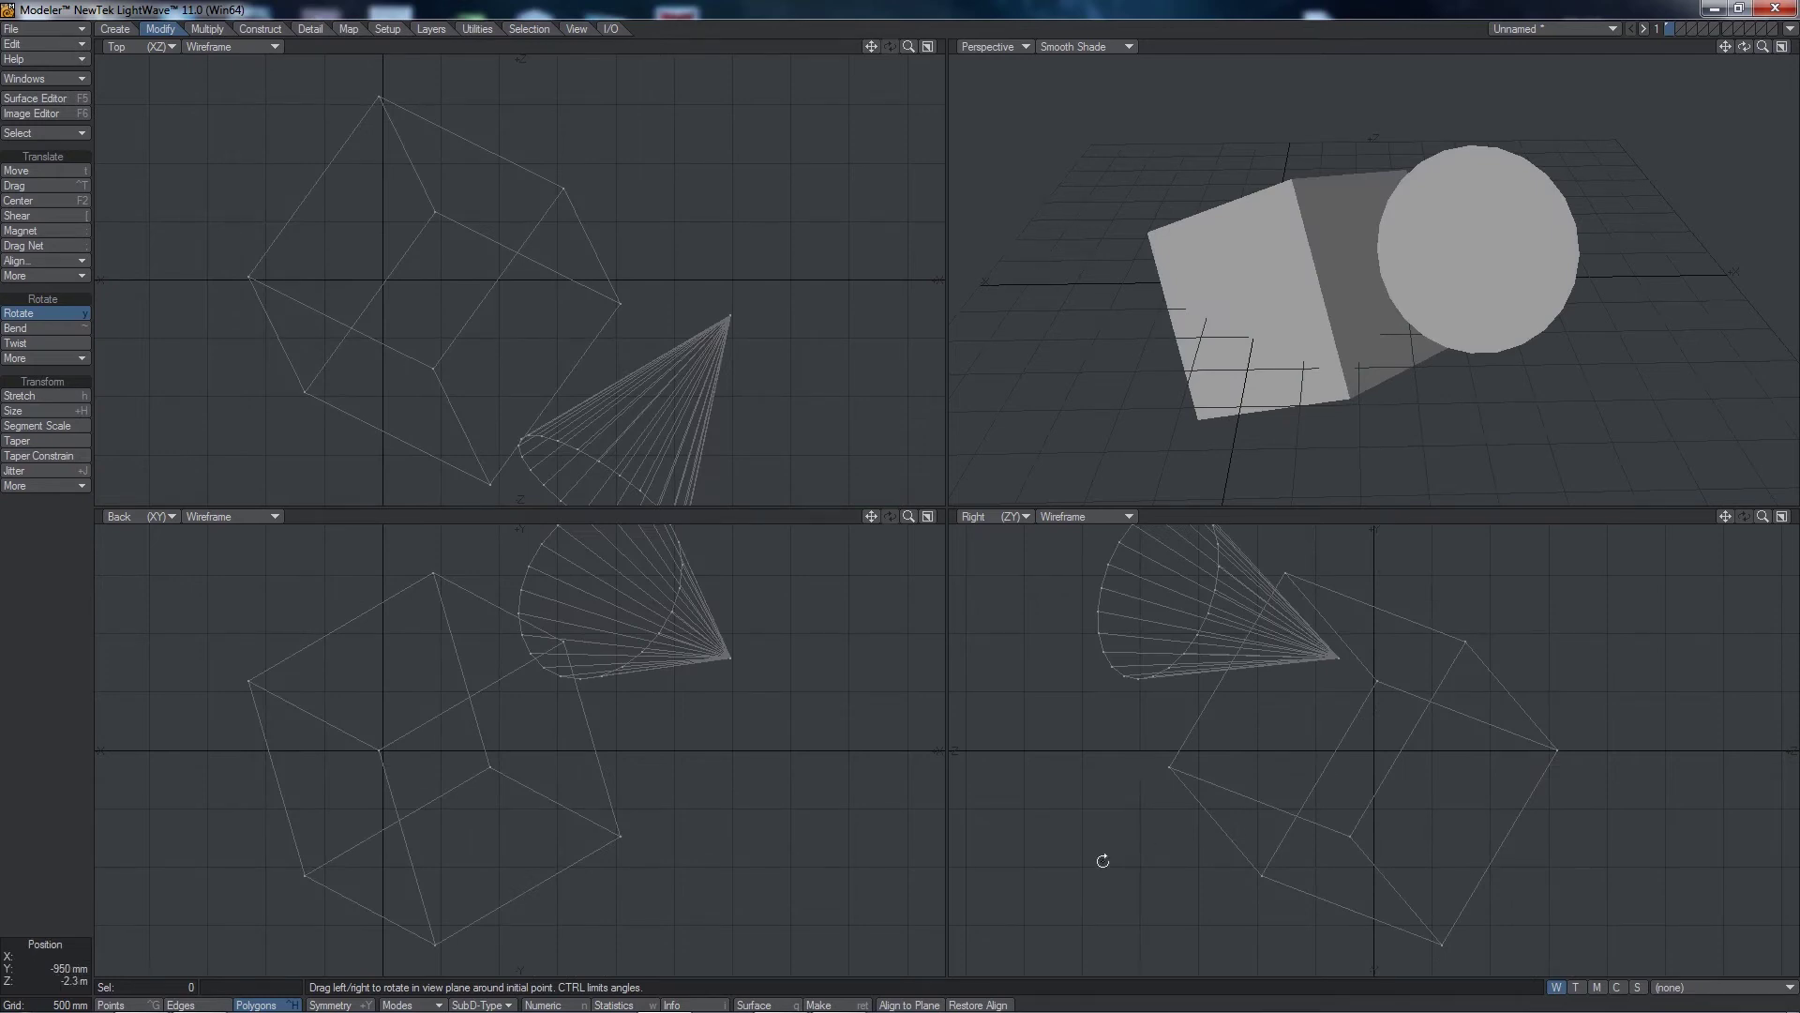
key("u")
key("u")
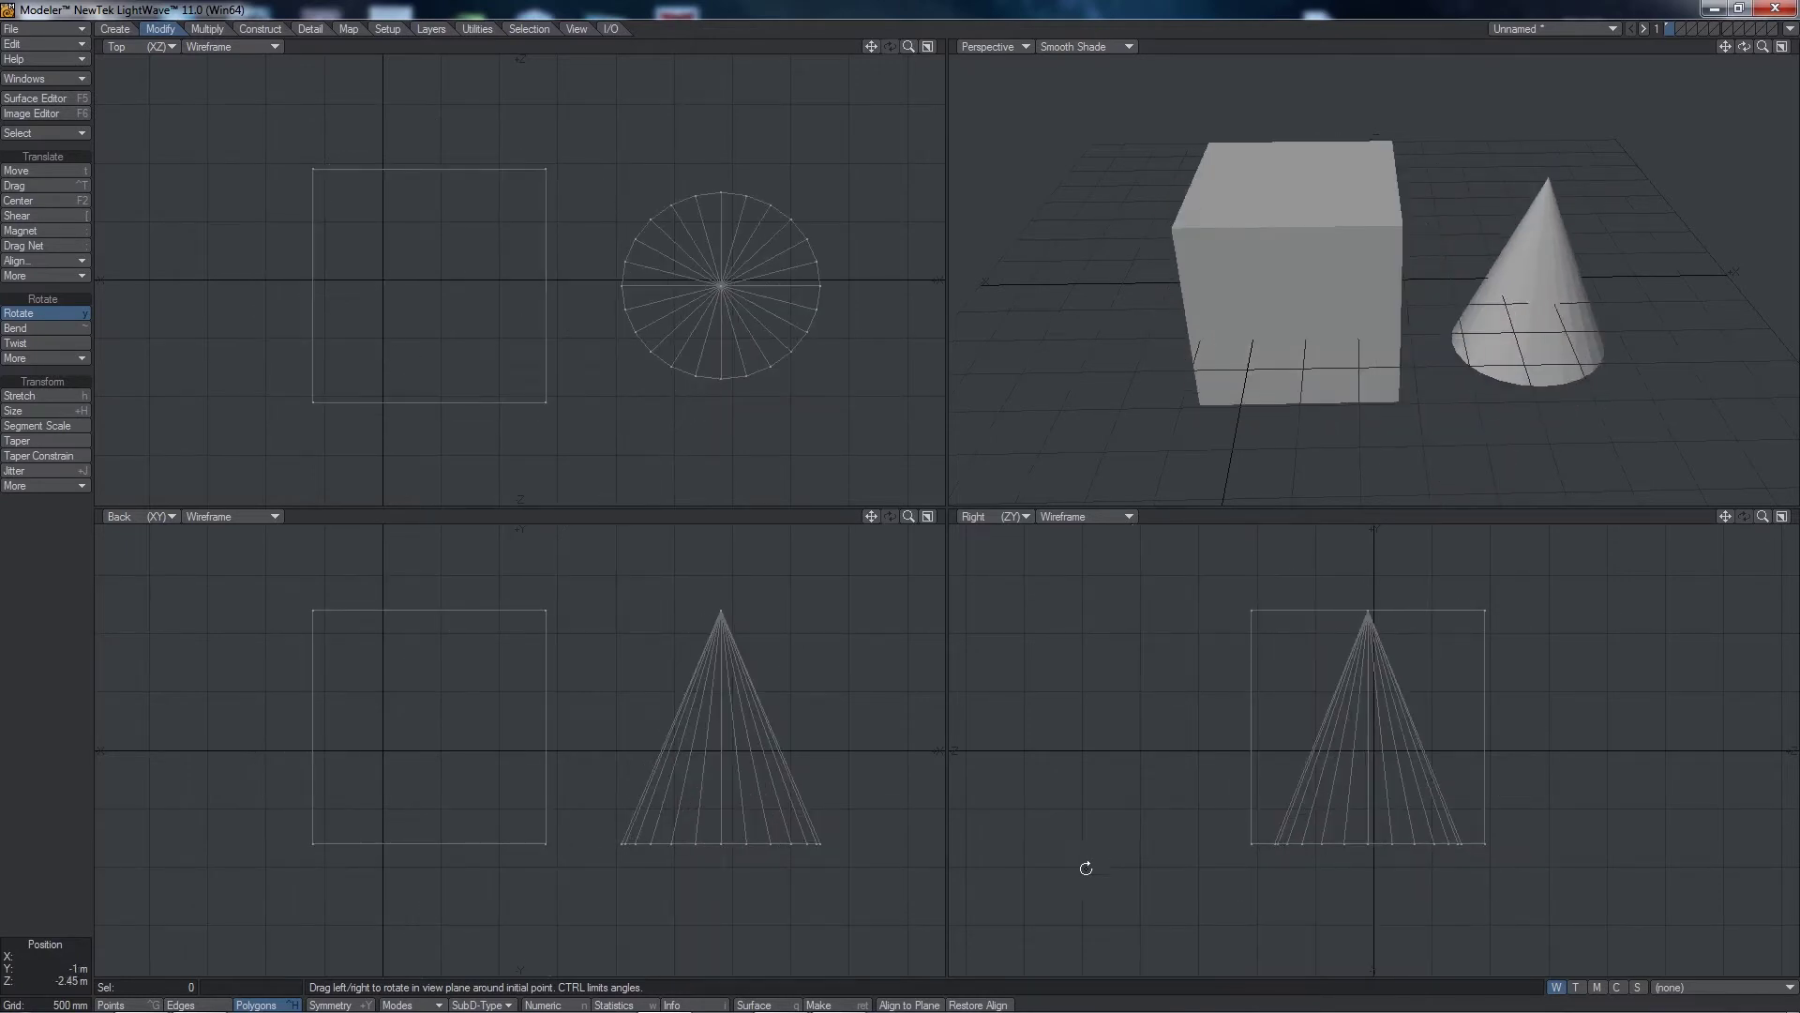
Step: Scale the box and cone down uniformly around the origin to about 70 percent in the Top view, and try the Stretch tool
left_click(48, 410)
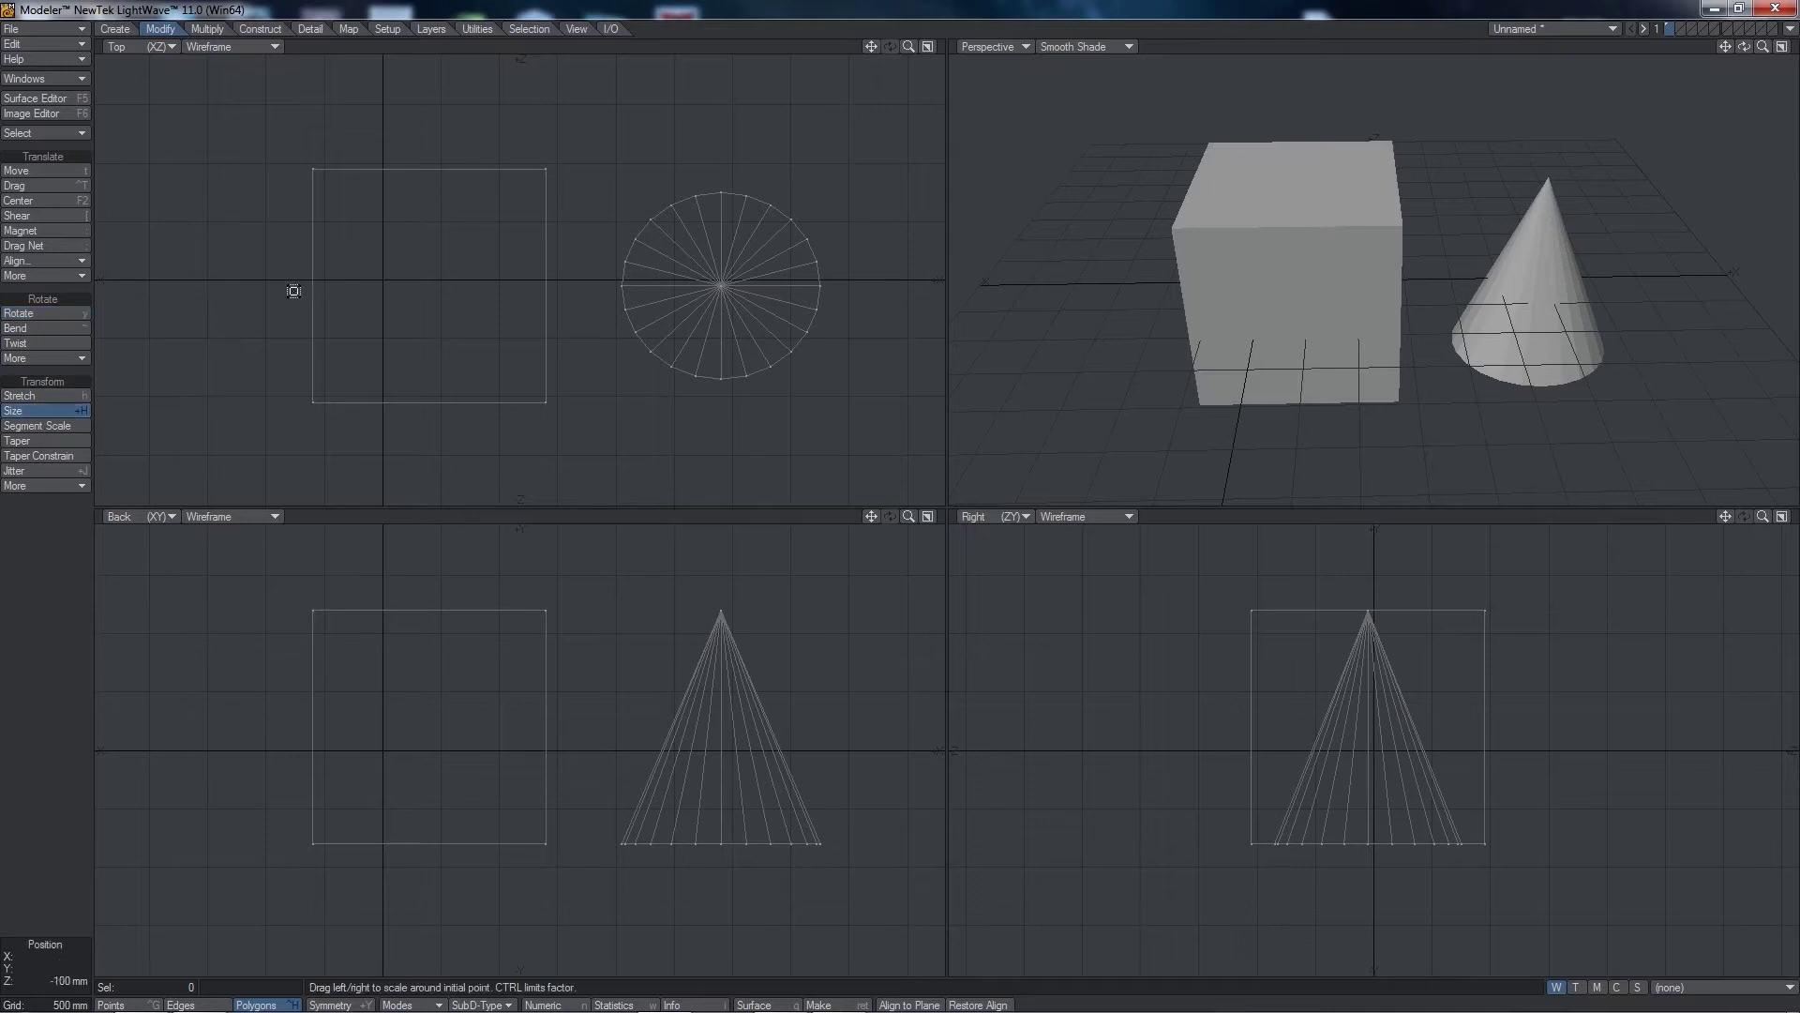
left_click_drag(378, 278, 342, 278)
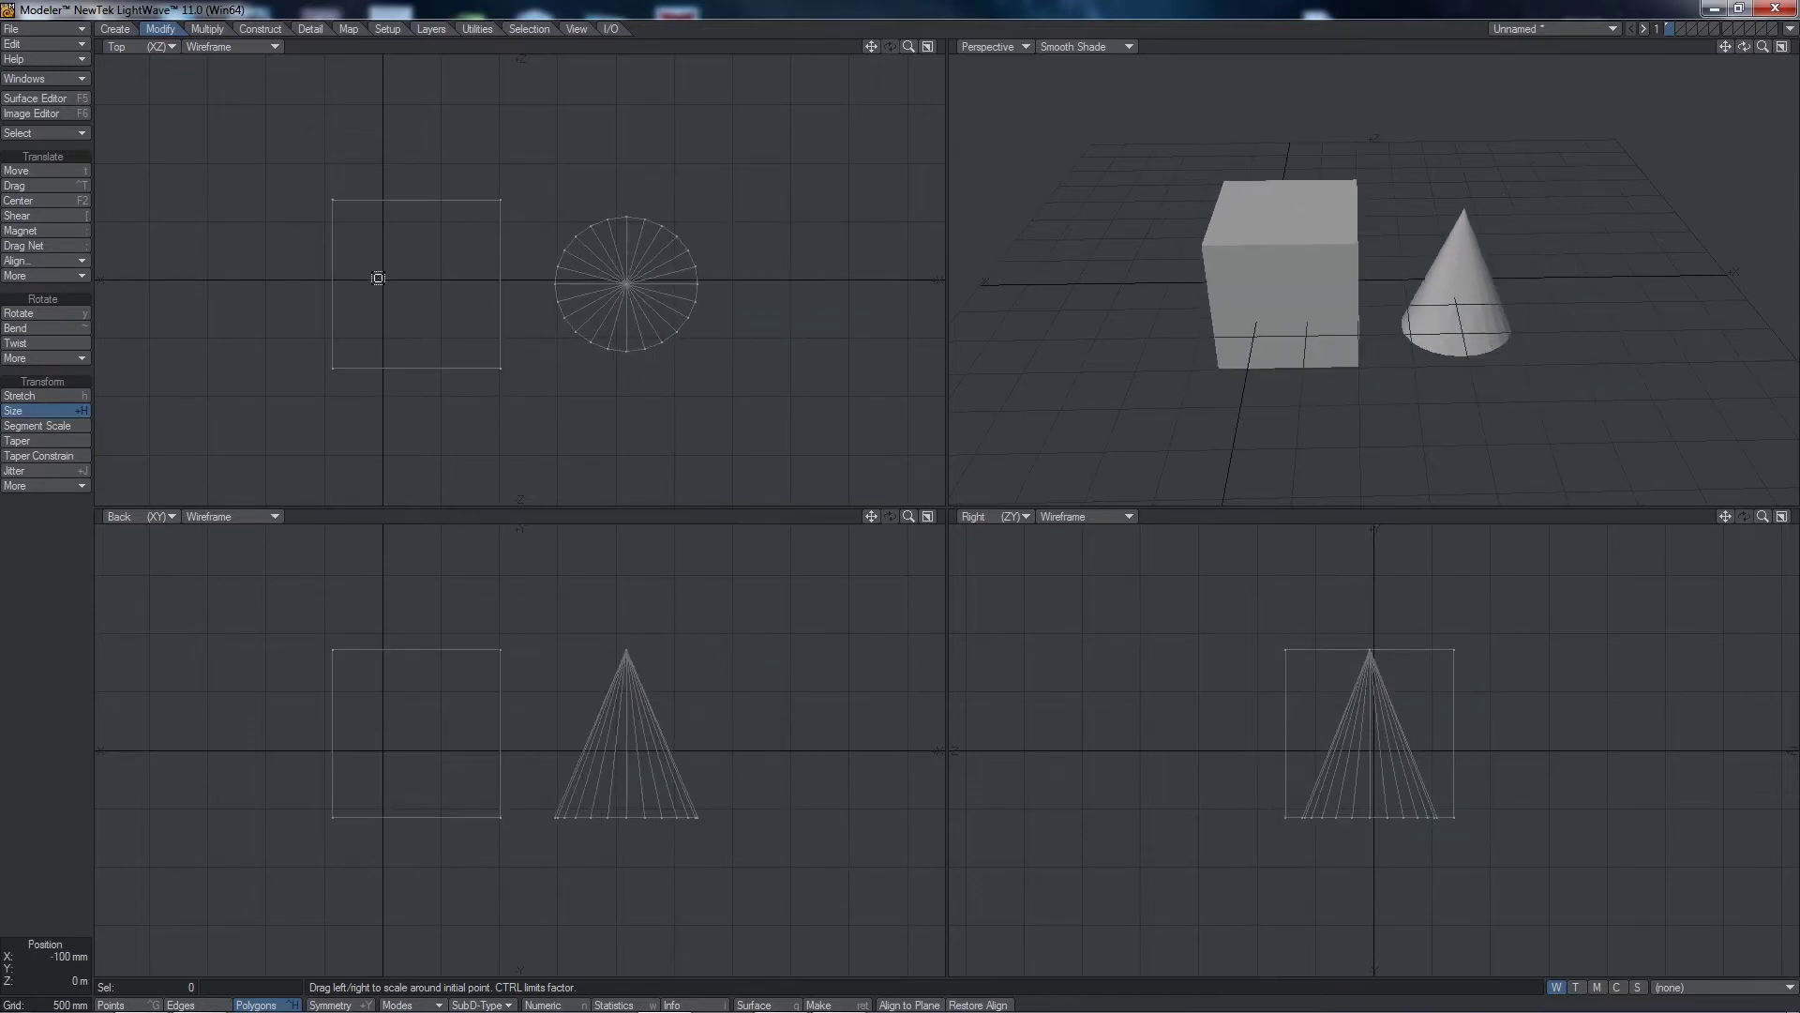
left_click(54, 396)
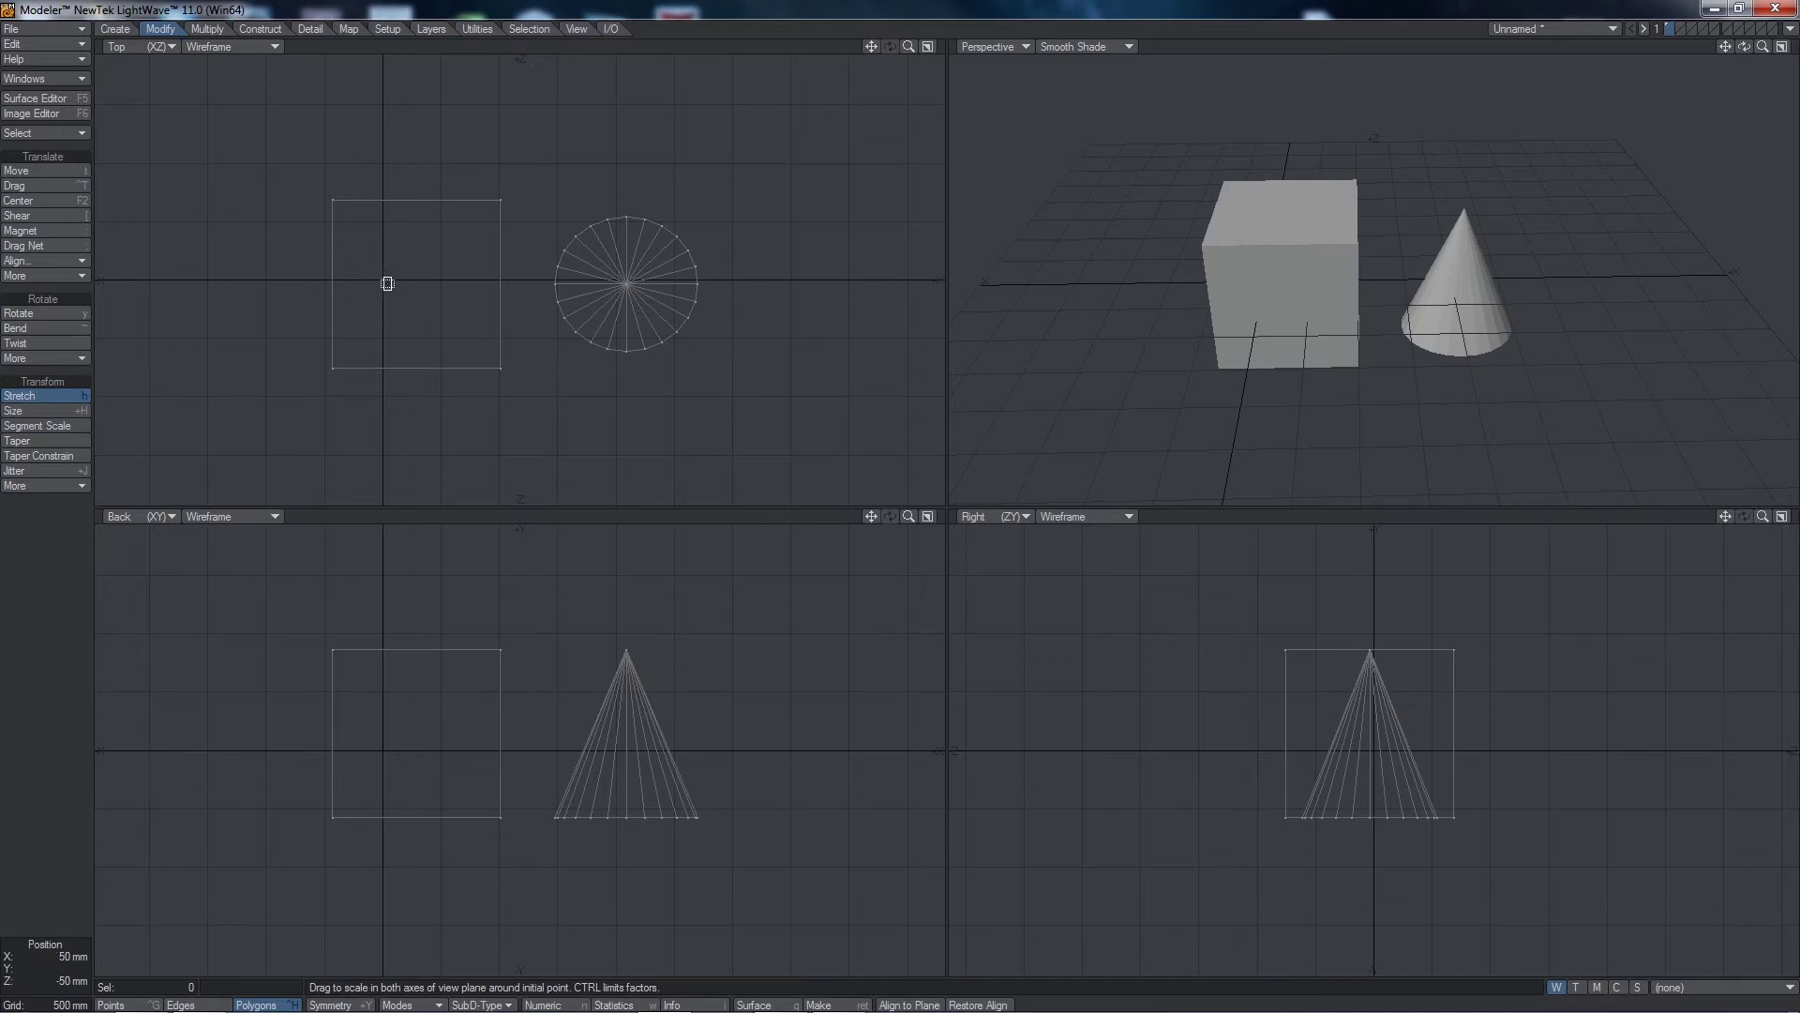
mouse_move(386, 281)
left_mouse_down()
mouse_move(381, 197)
mouse_move(382, 316)
mouse_move(442, 307)
mouse_move(365, 308)
mouse_move(403, 308)
mouse_move(391, 280)
left_mouse_up()
Step: Cycle the selection mode through points, edges and polygons, ending on polygons
left_click(114, 1005)
left_click(183, 1005)
left_click(252, 1005)
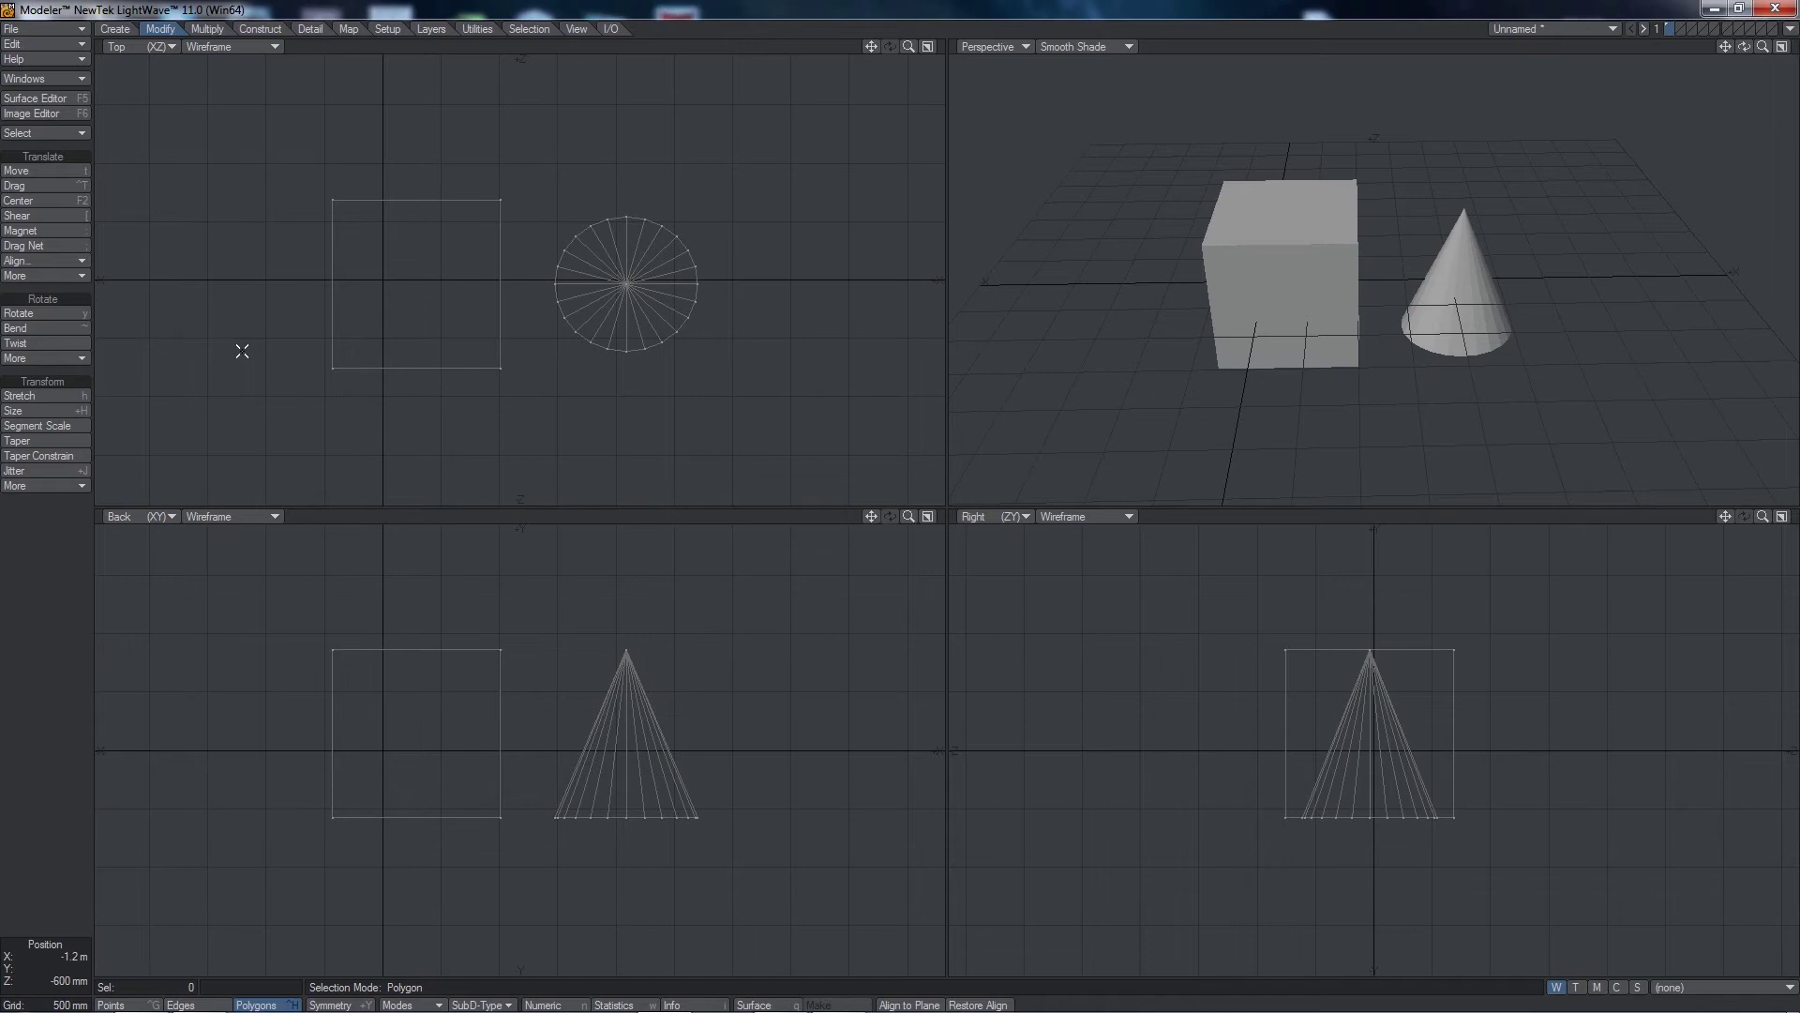
key("ctrl+g")
key("space")
key("space")
key("space")
key("space")
key("space")
Step: Move the box and cone together slightly toward negative X and Z in the Top view, and leave the Move tool
left_click(68, 169)
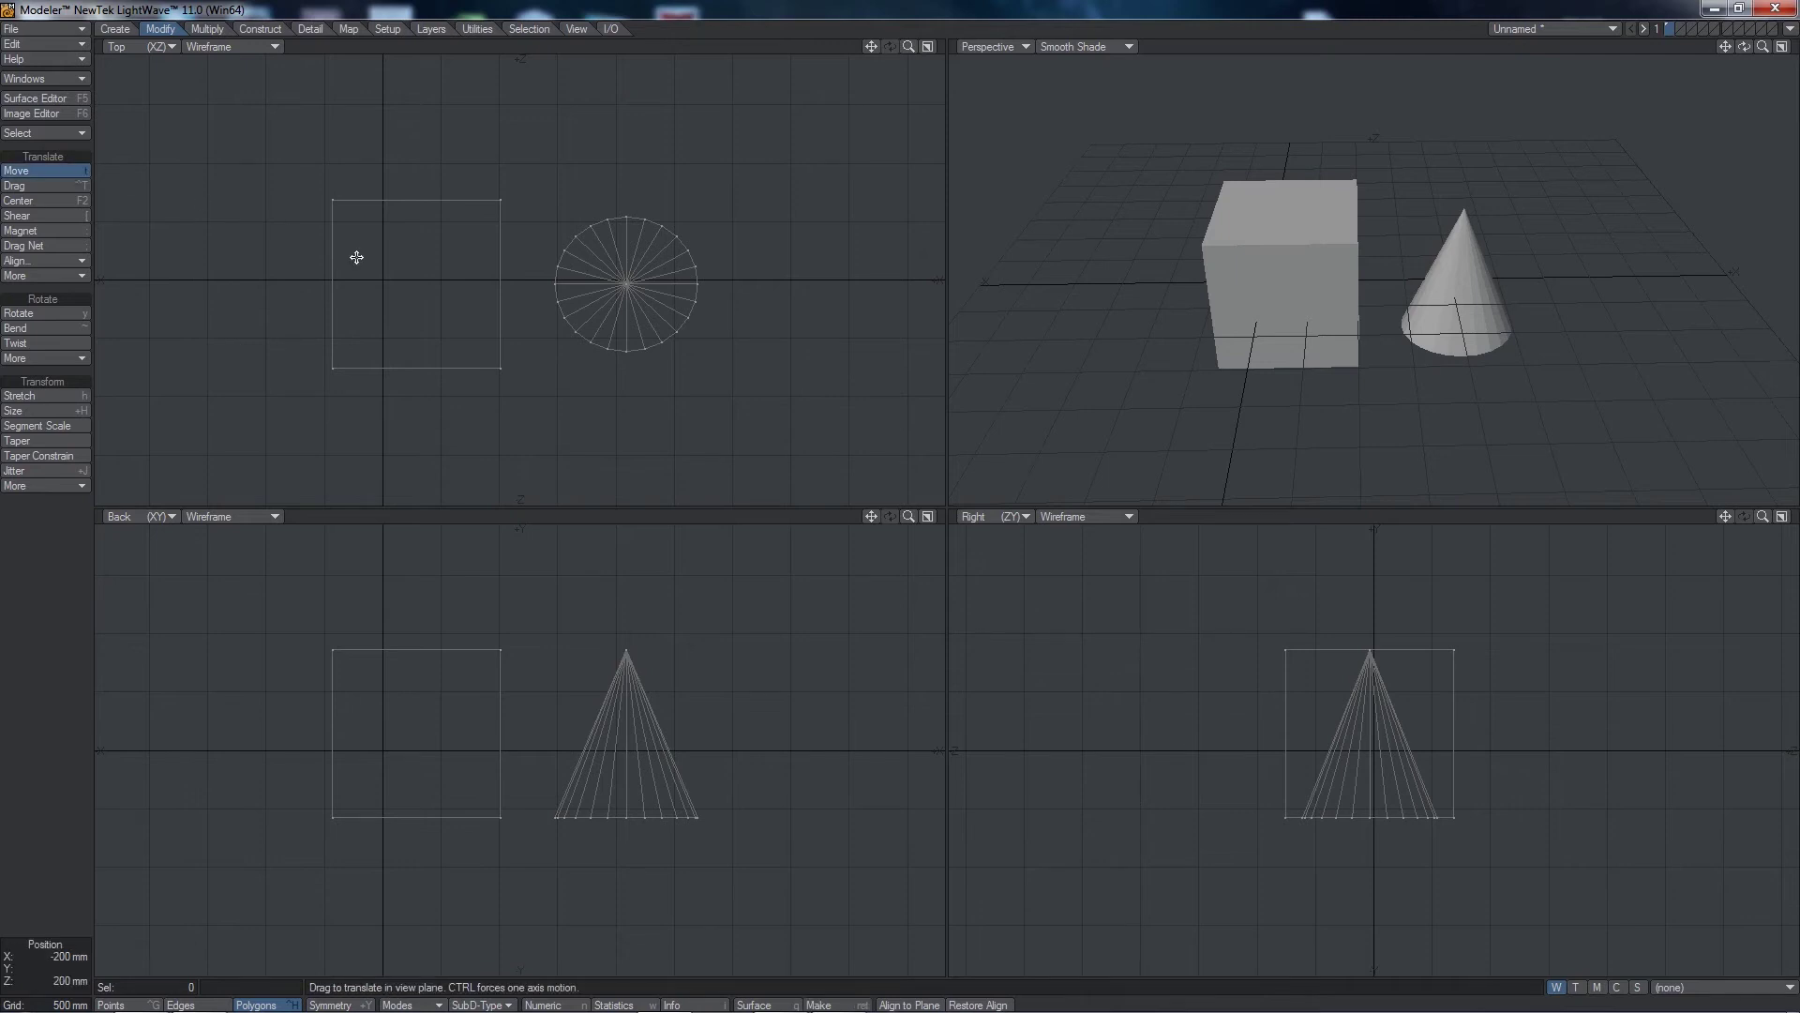
mouse_move(416, 281)
left_mouse_down()
mouse_move(388, 281)
mouse_move(410, 288)
left_mouse_up()
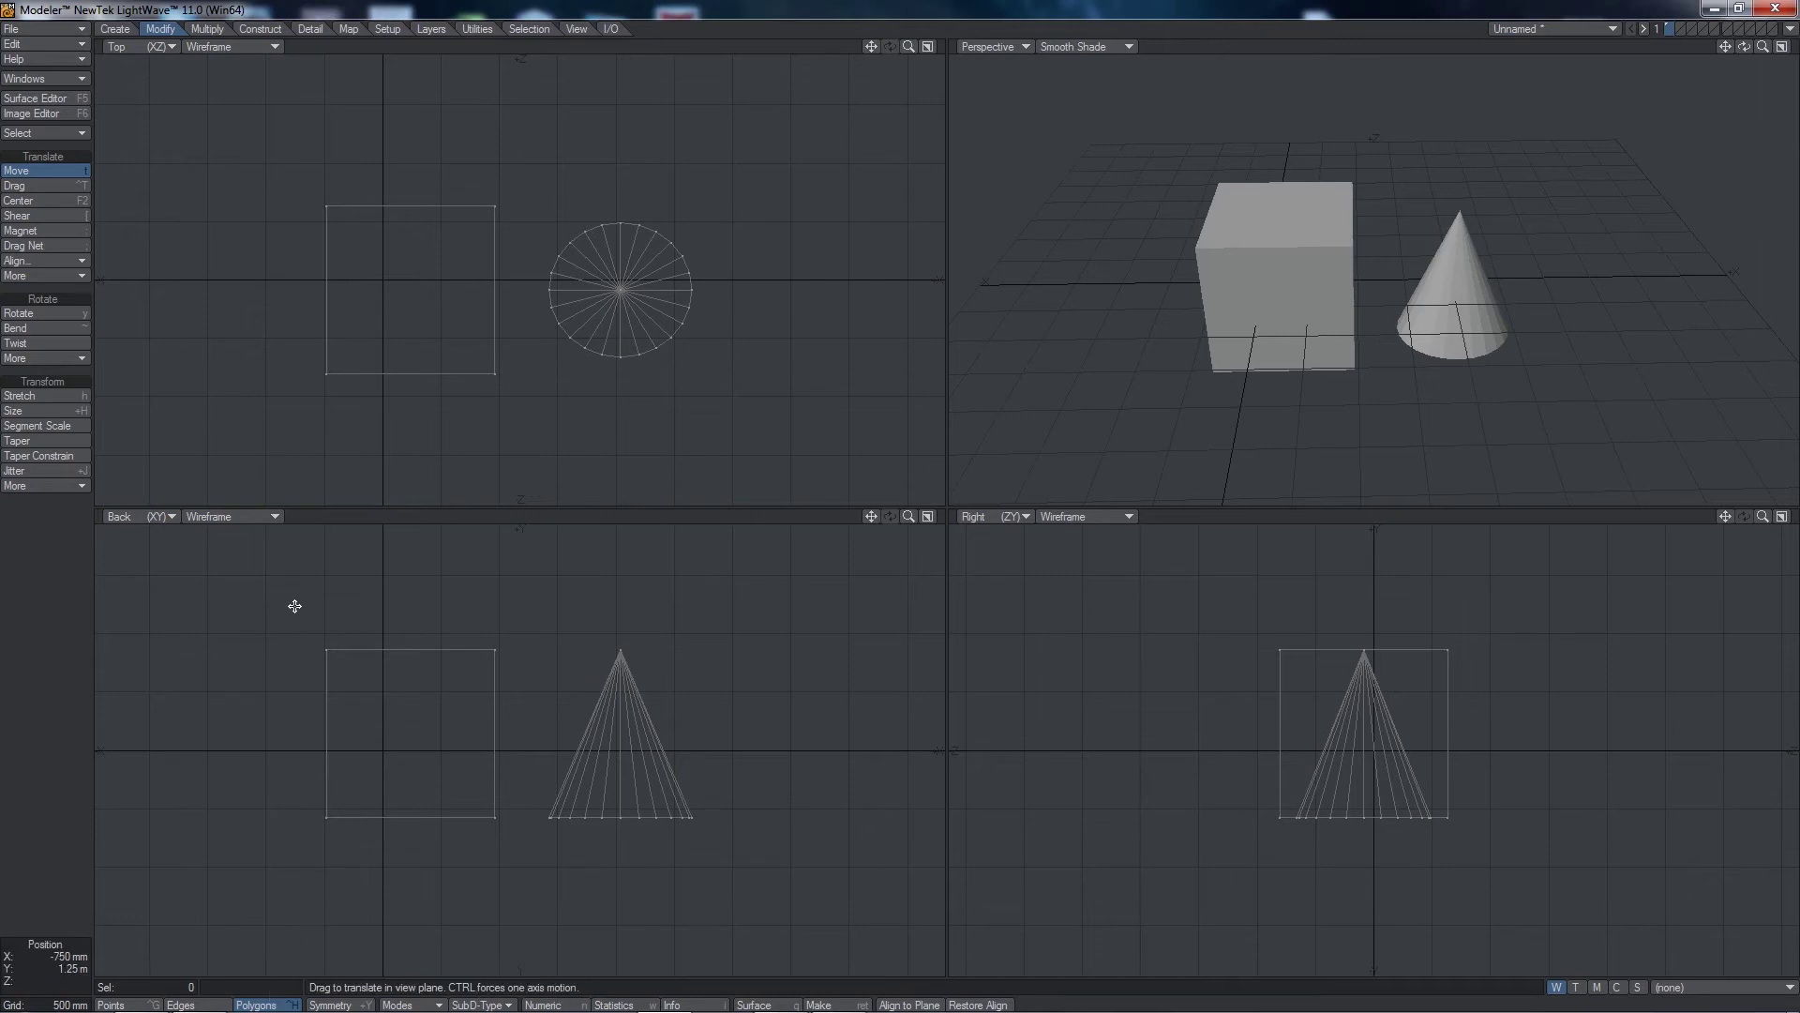
left_click(39, 172)
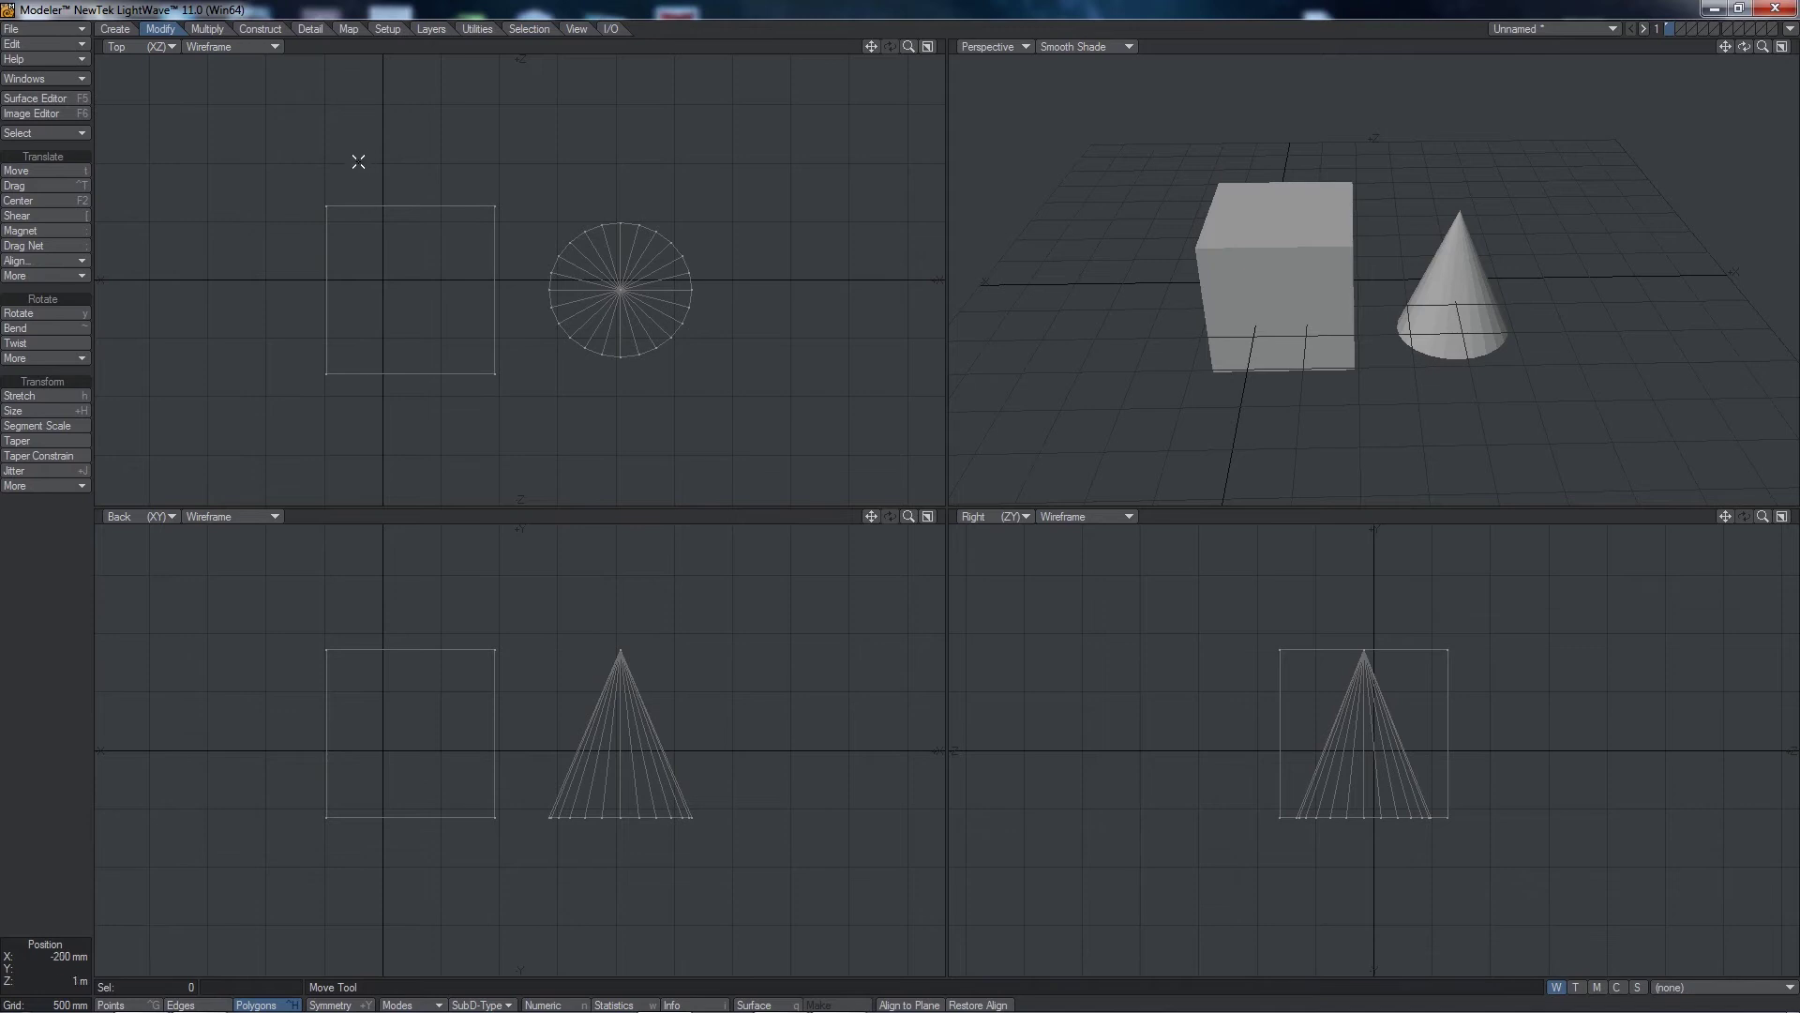
Step: Select all the box's polygons by sweeping over it in the Top view, and clear the selection
left_click(259, 1005)
mouse_move(369, 188)
left_mouse_down()
mouse_move(370, 229)
mouse_move(482, 234)
left_mouse_up()
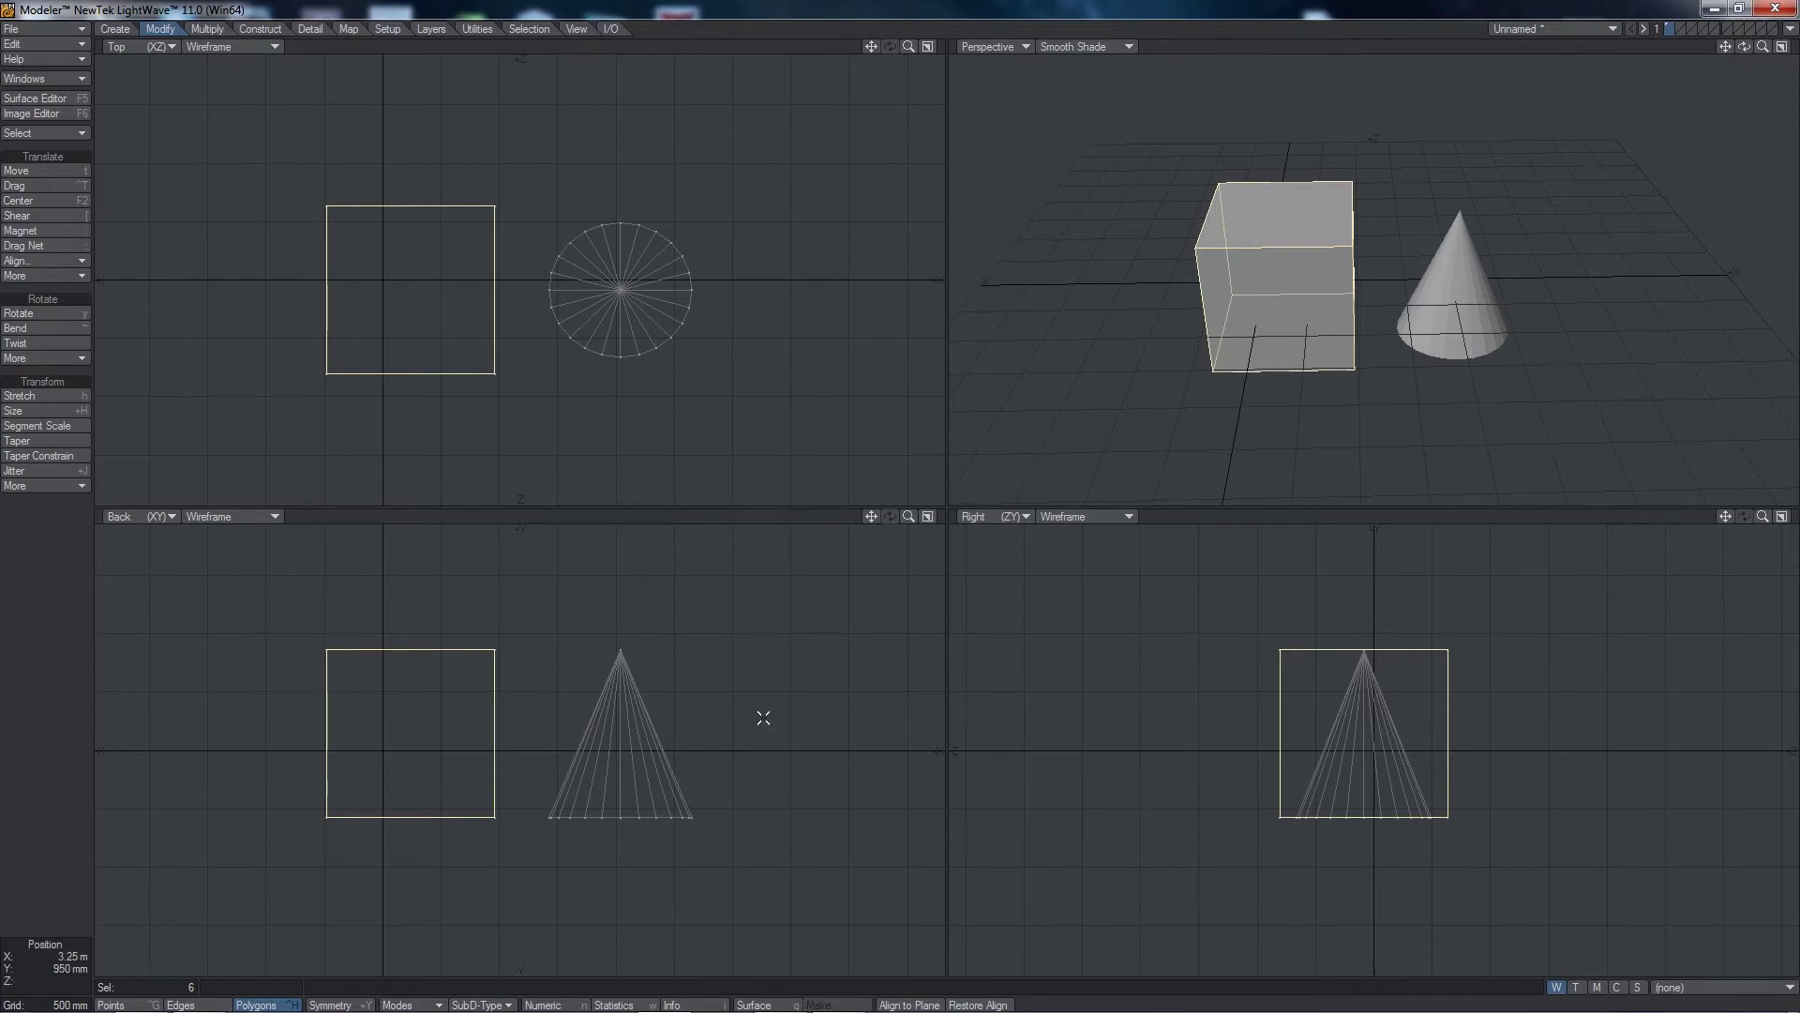
left_click(577, 989)
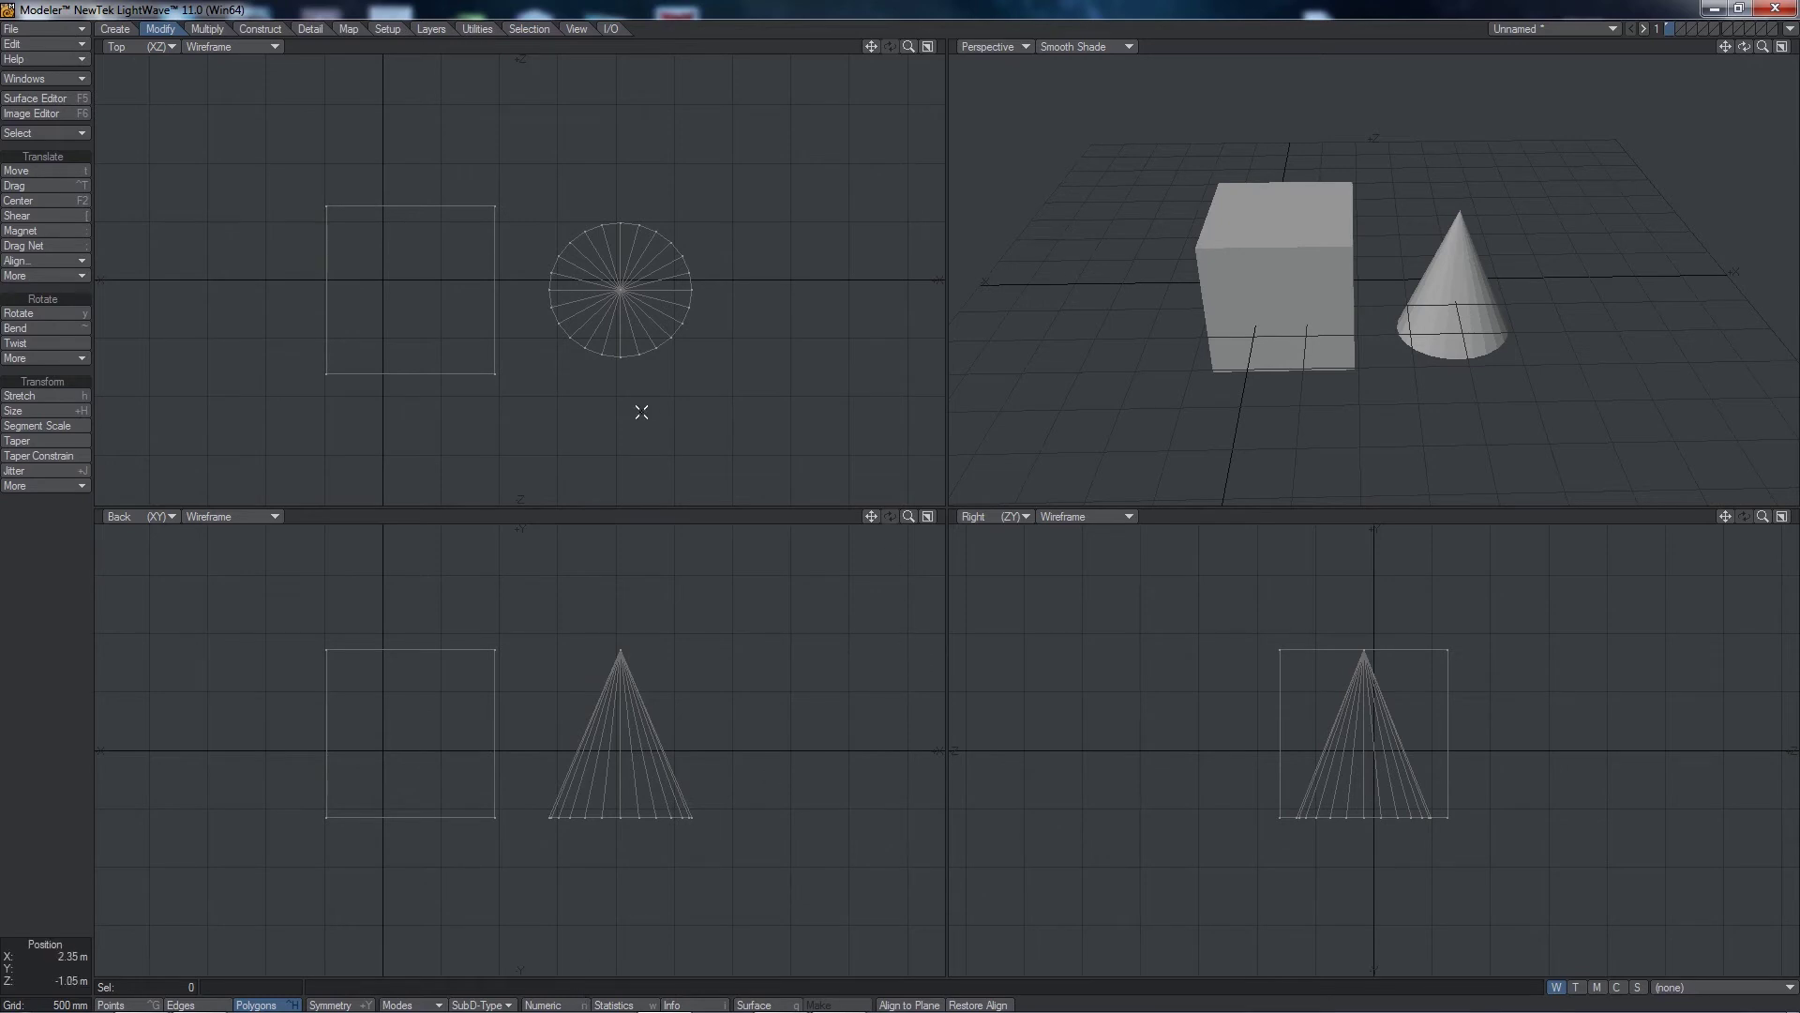
Step: Lasso-select all the cone's polygons and move only the cone into the box and back out to its positive X side
mouse_move(568, 393)
right_mouse_down()
mouse_move(533, 321)
mouse_move(549, 229)
mouse_move(633, 183)
mouse_move(689, 191)
mouse_move(734, 234)
mouse_move(747, 350)
mouse_move(713, 402)
mouse_move(638, 433)
right_mouse_up()
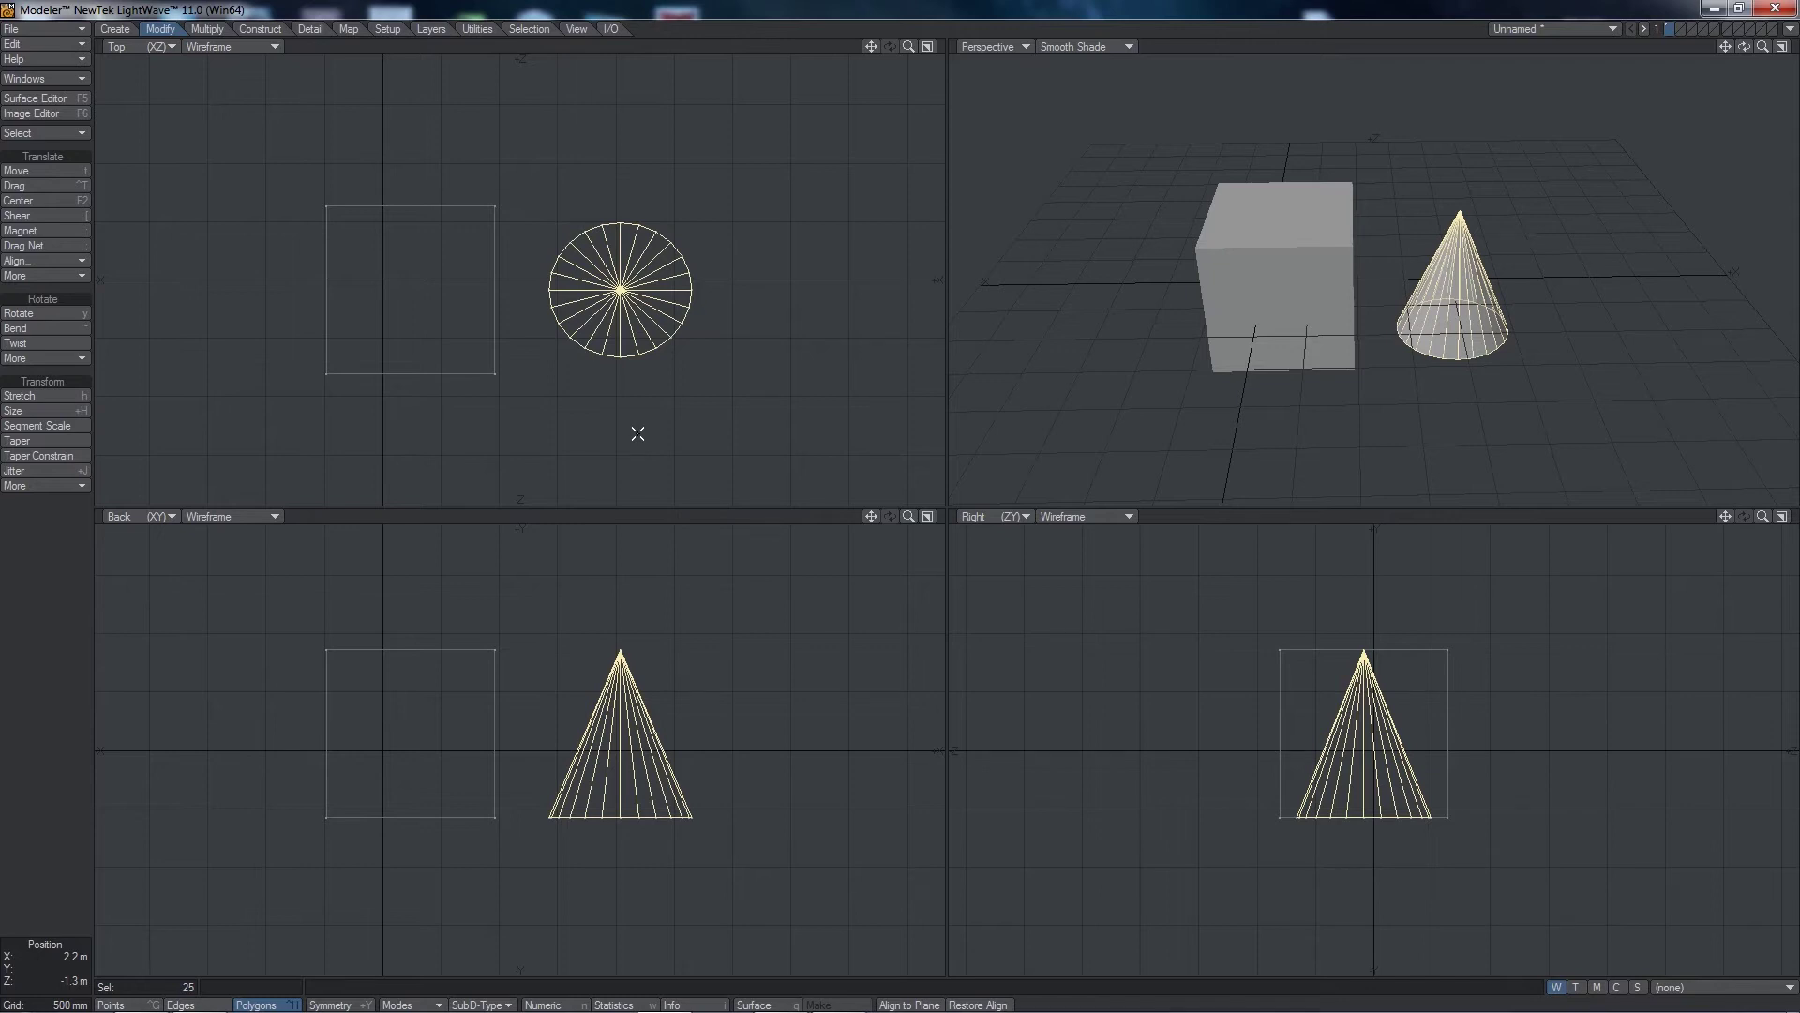
key("t")
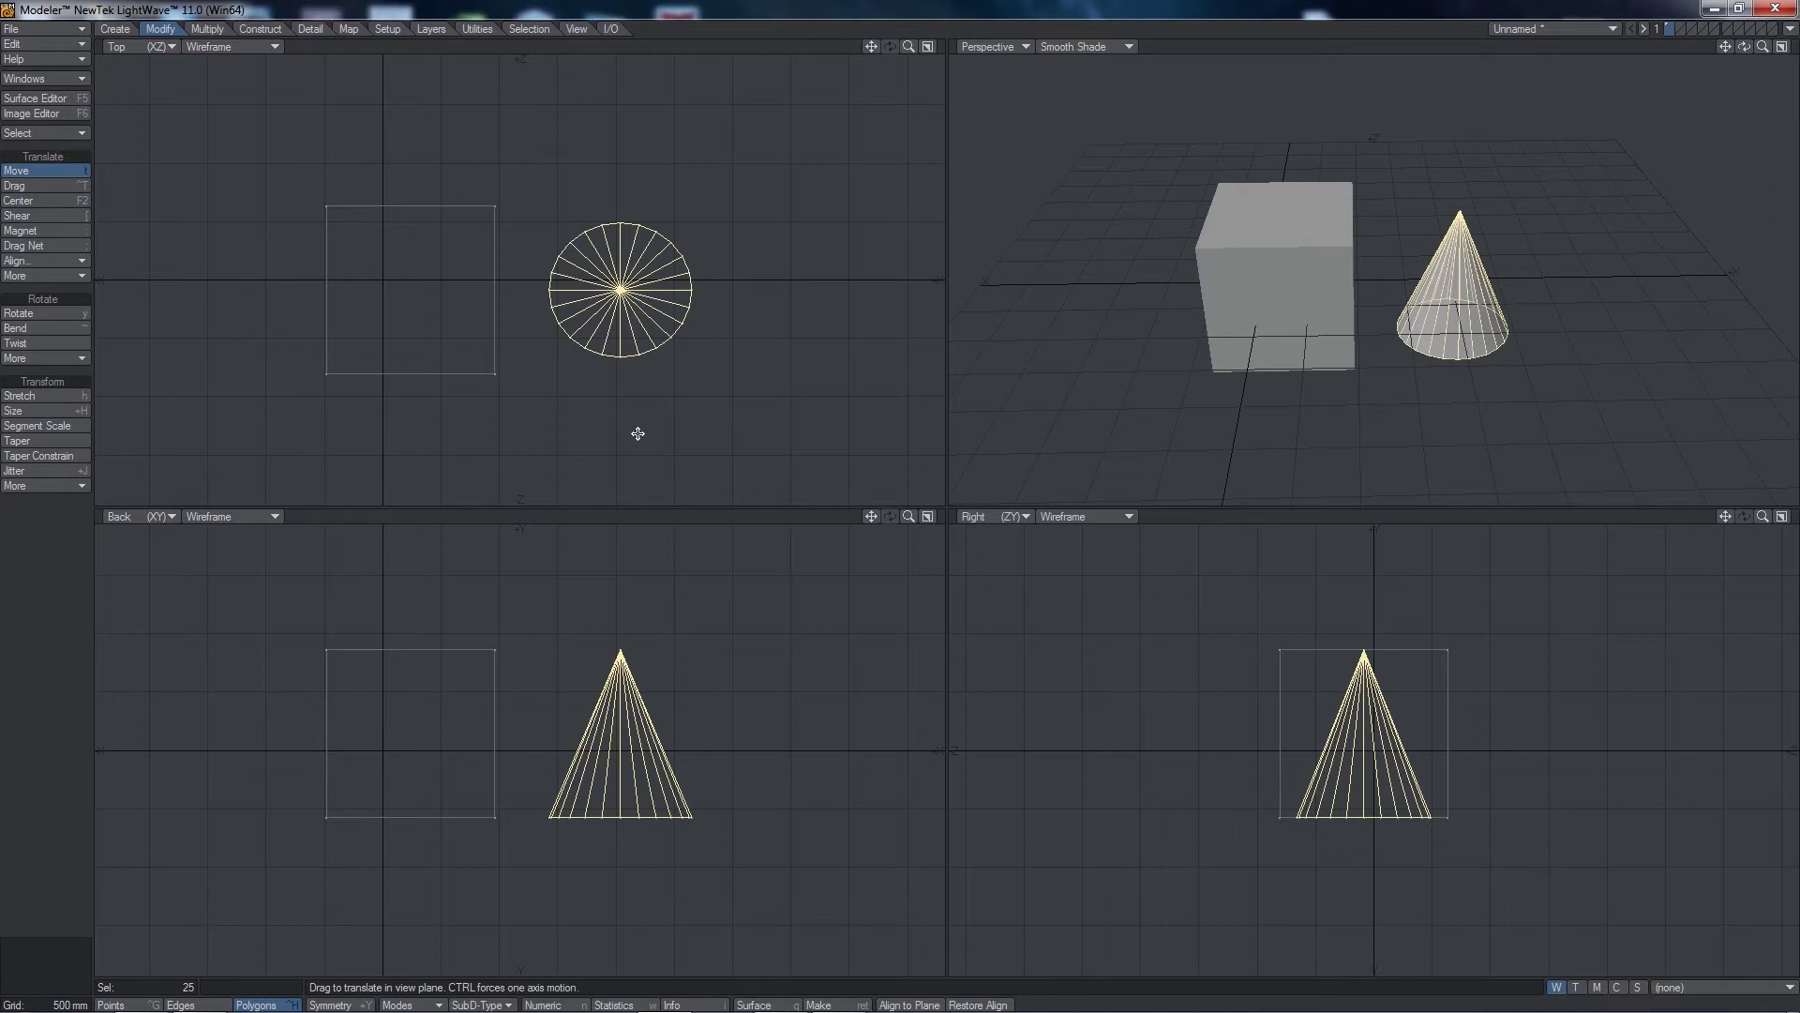
left_click_drag(621, 290, 405, 290)
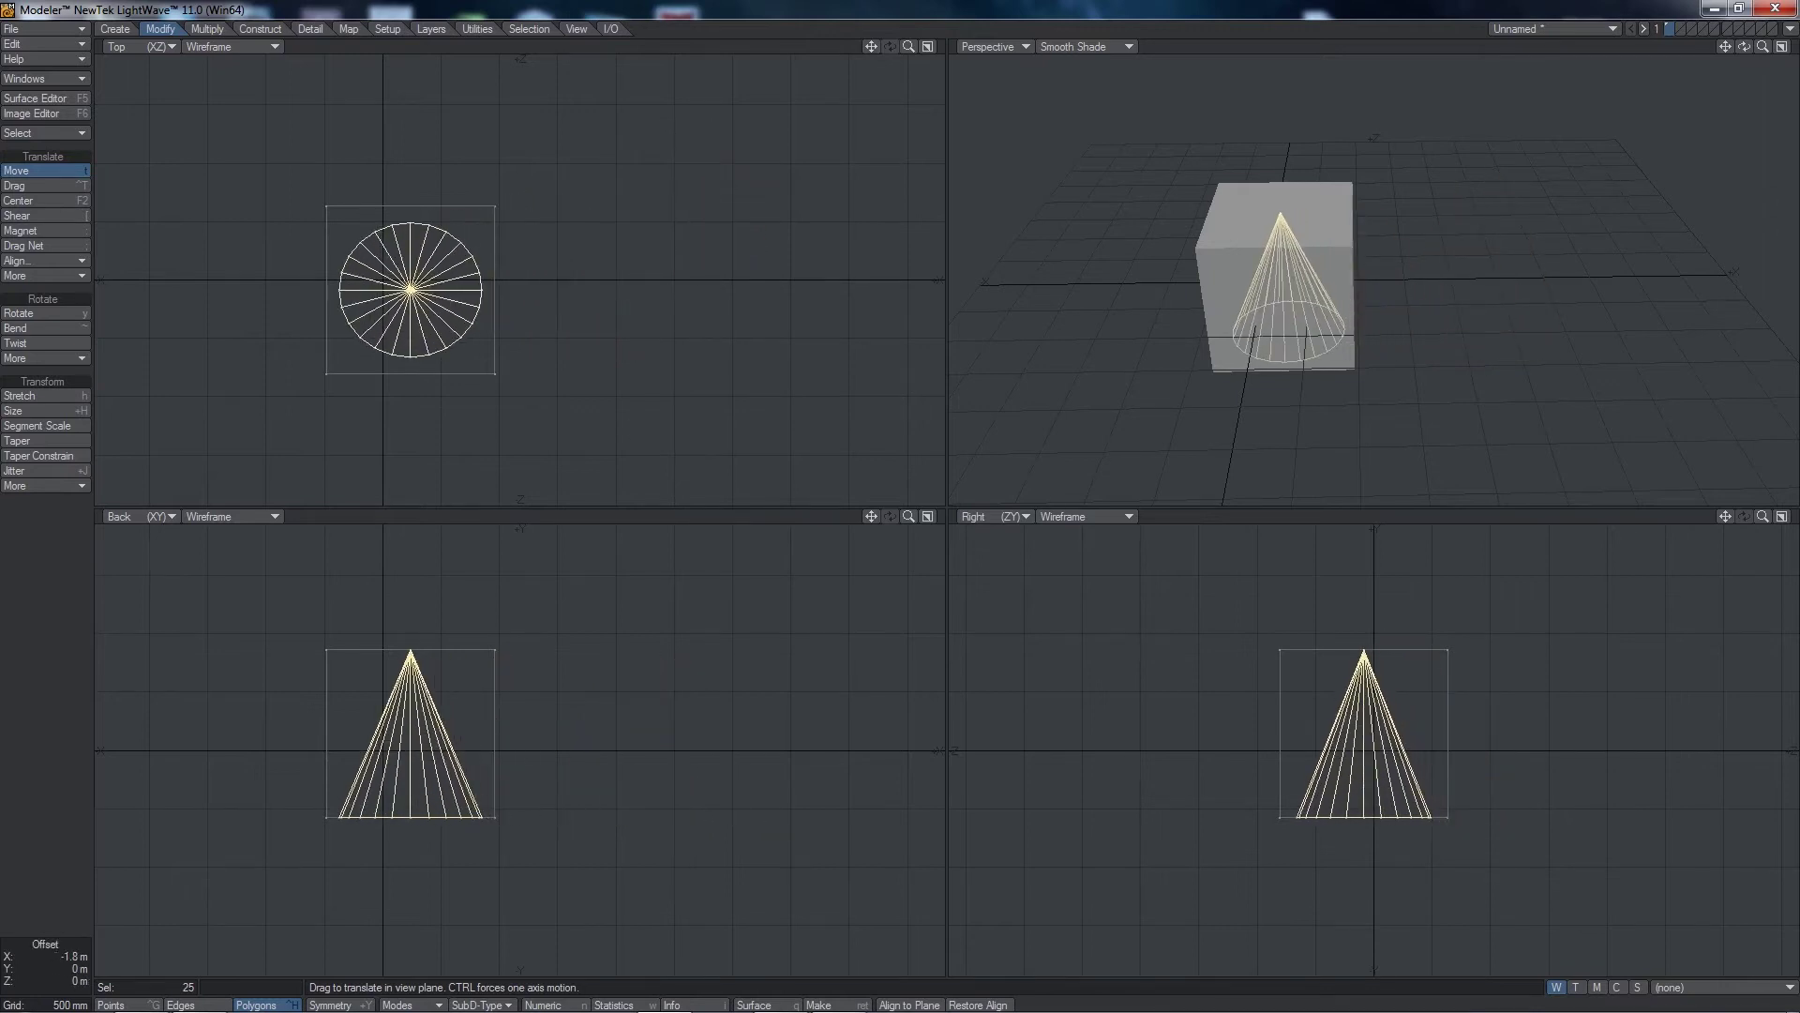
mouse_move(587, 824)
left_mouse_down()
mouse_move(577, 697)
mouse_move(592, 880)
mouse_move(587, 822)
left_mouse_up()
left_click_drag(475, 621, 714, 593)
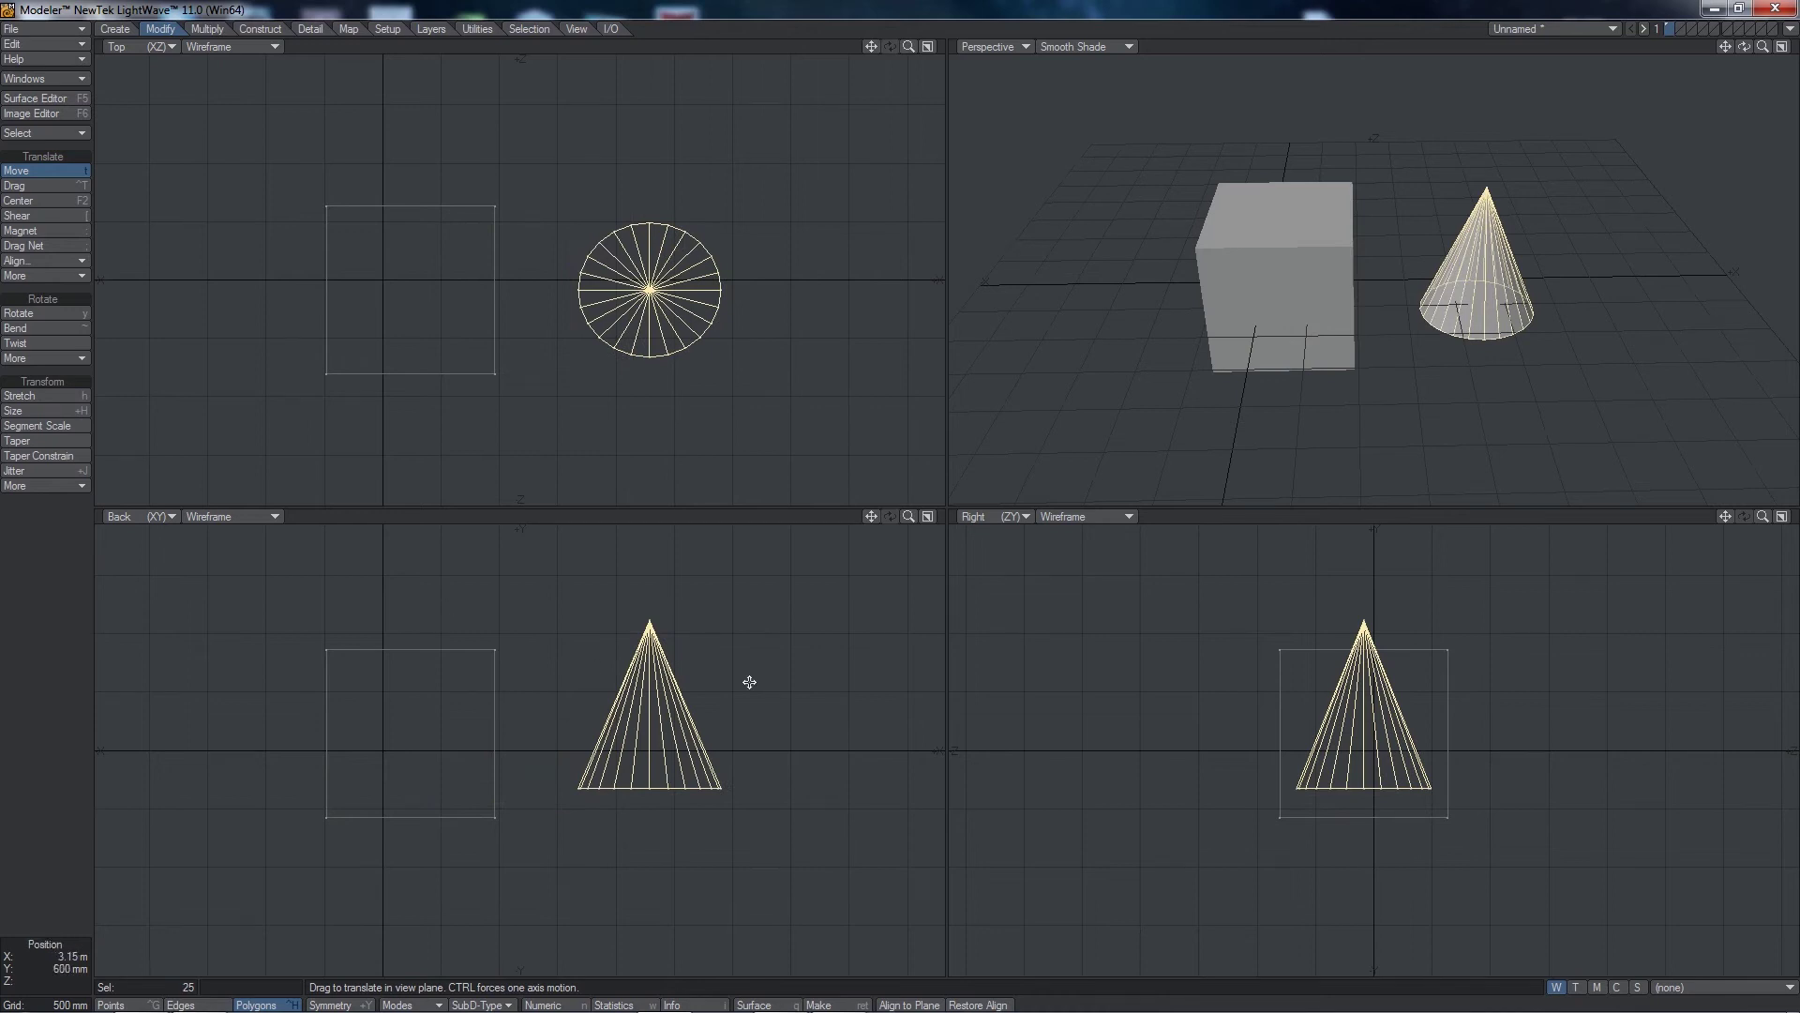
left_click_drag(750, 680, 756, 703)
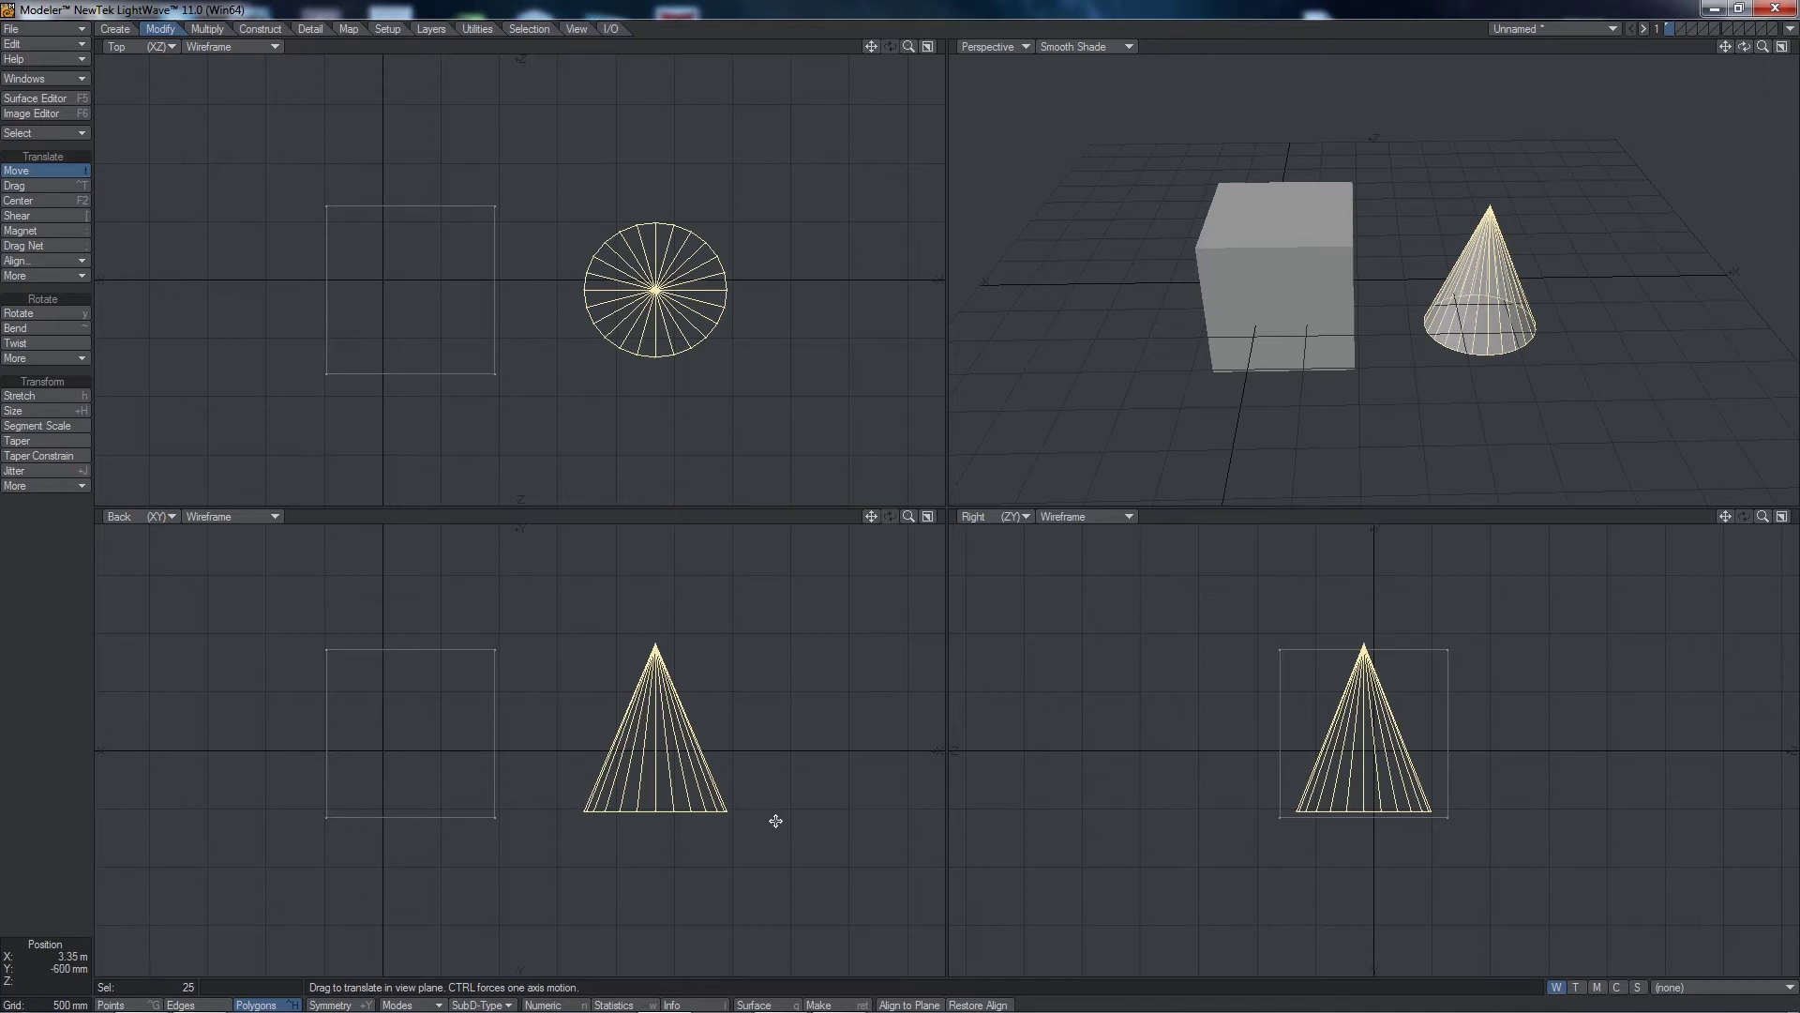
Step: Cut the selected cone from the first layer and paste it into the empty second layer
key("Delete")
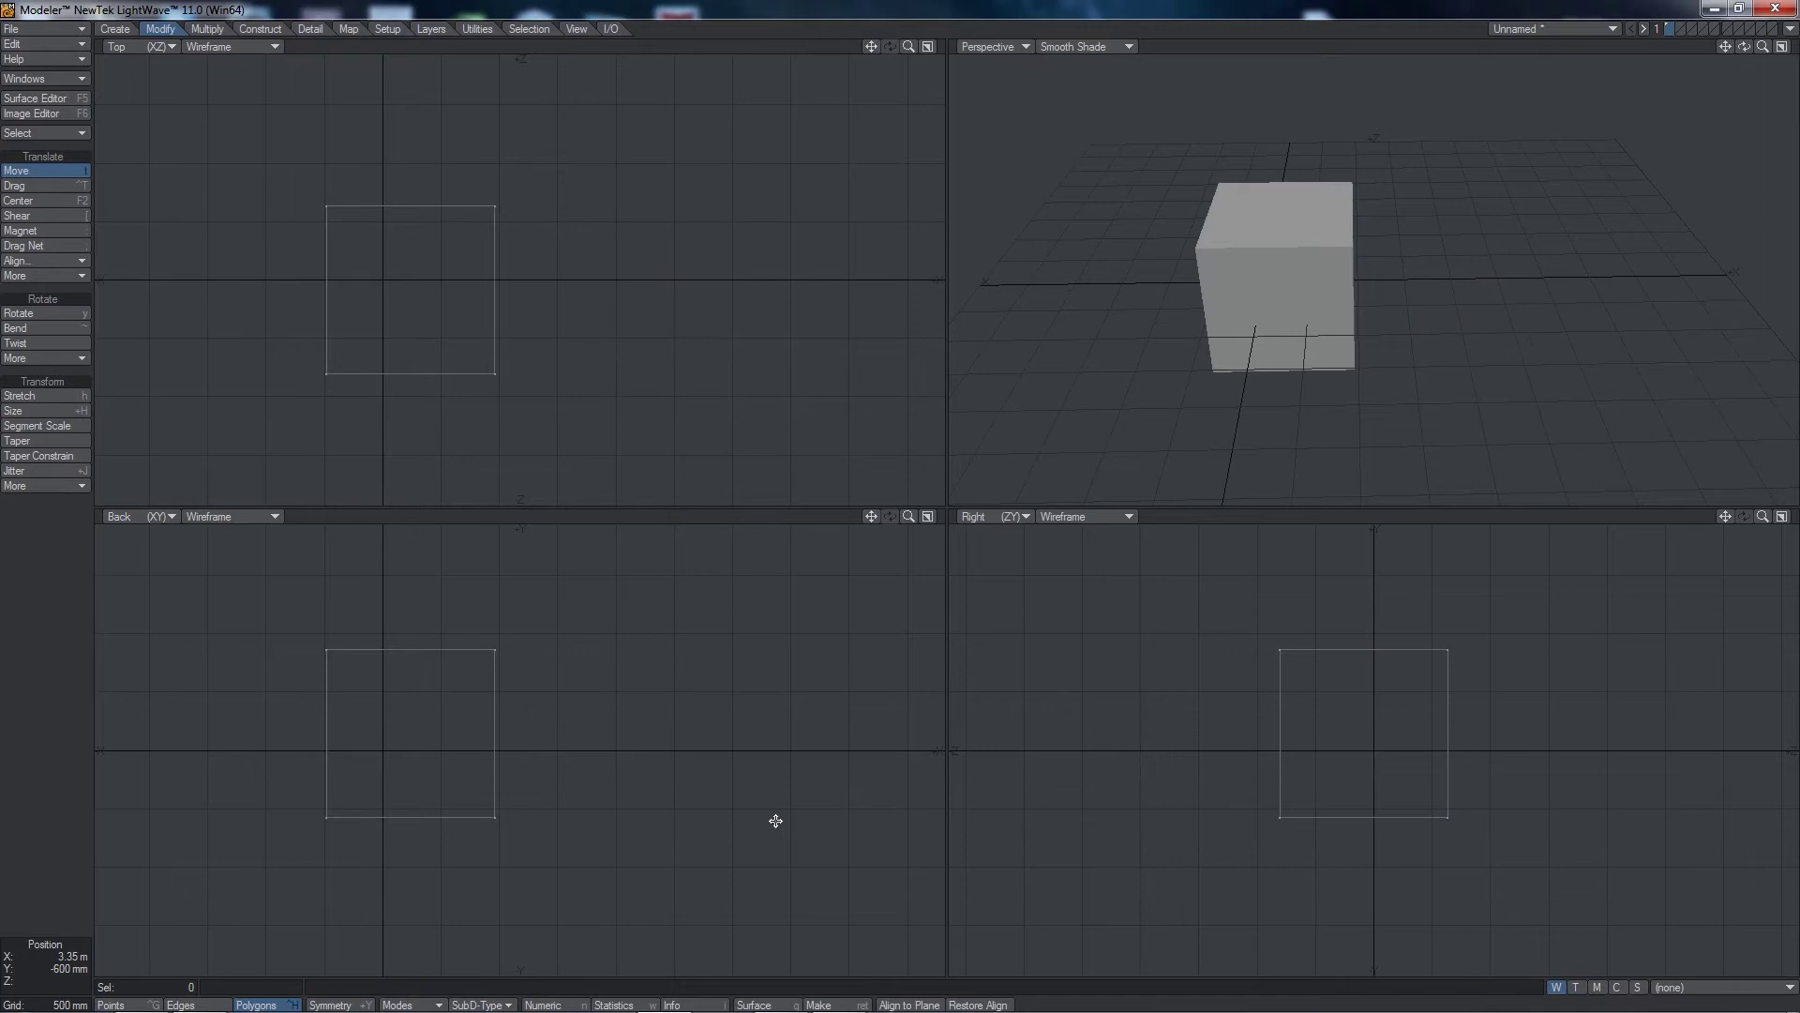
left_click(1680, 26)
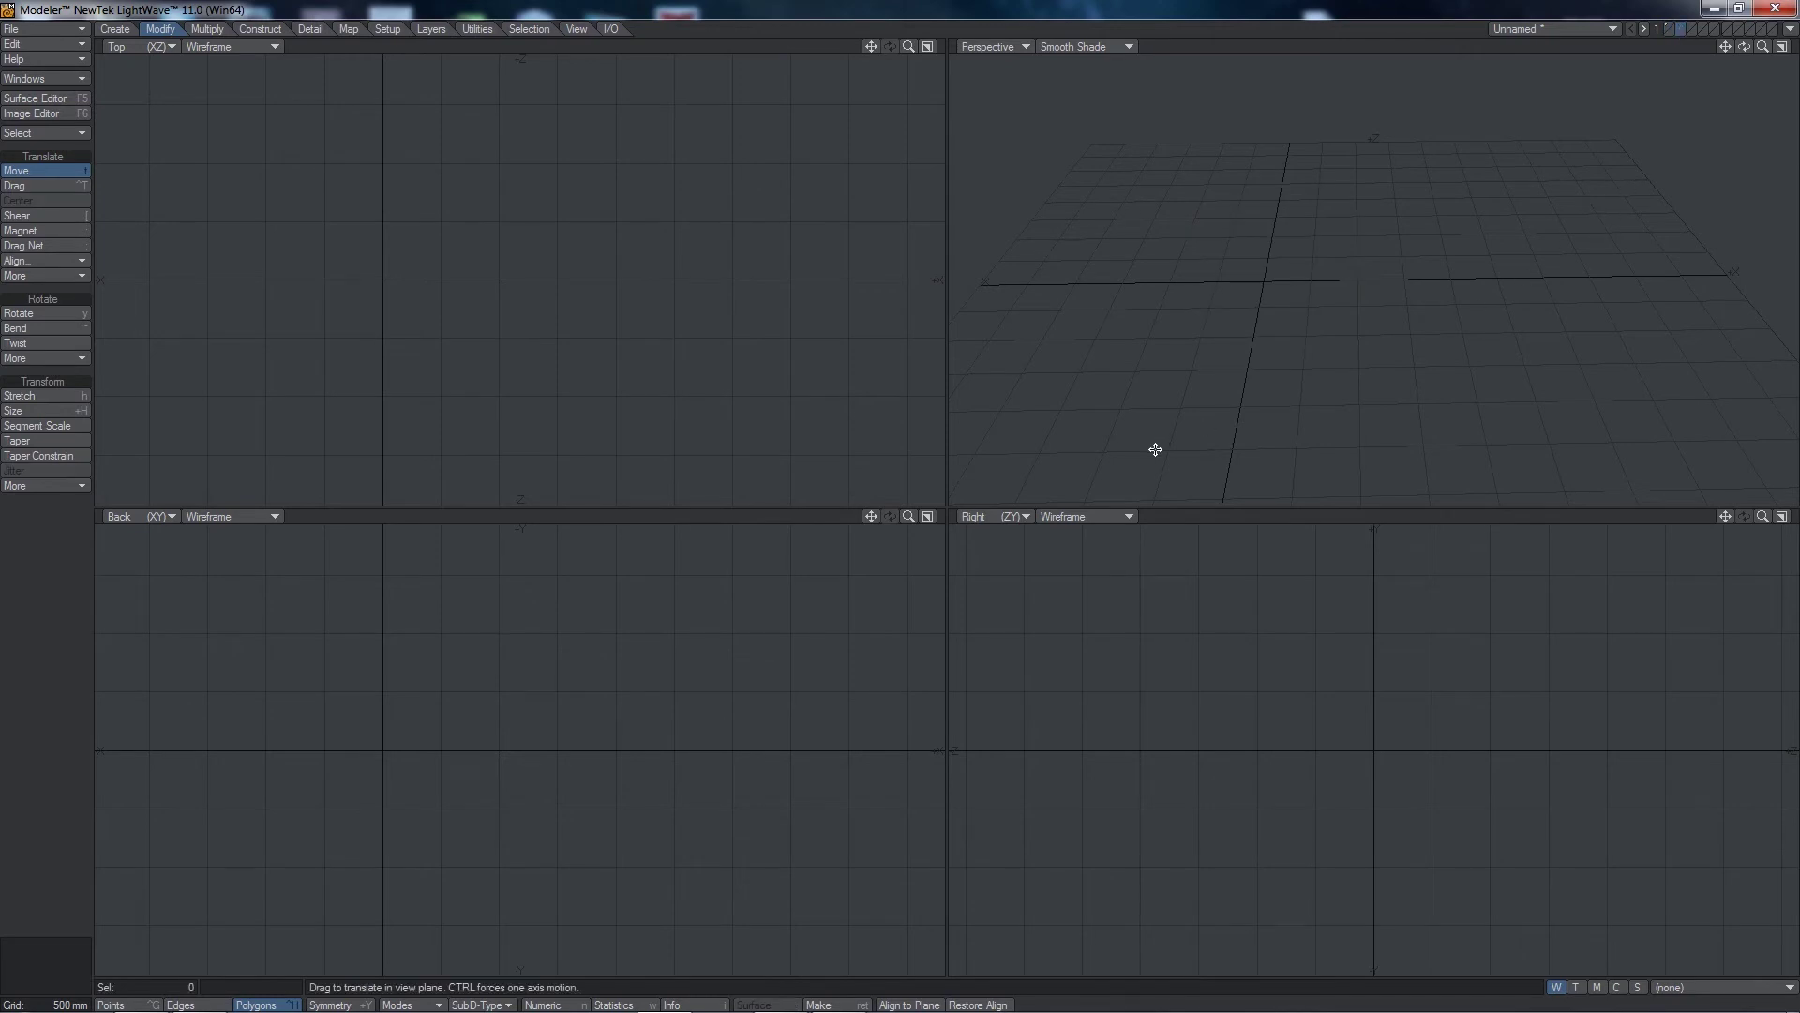
key("ctrl+v")
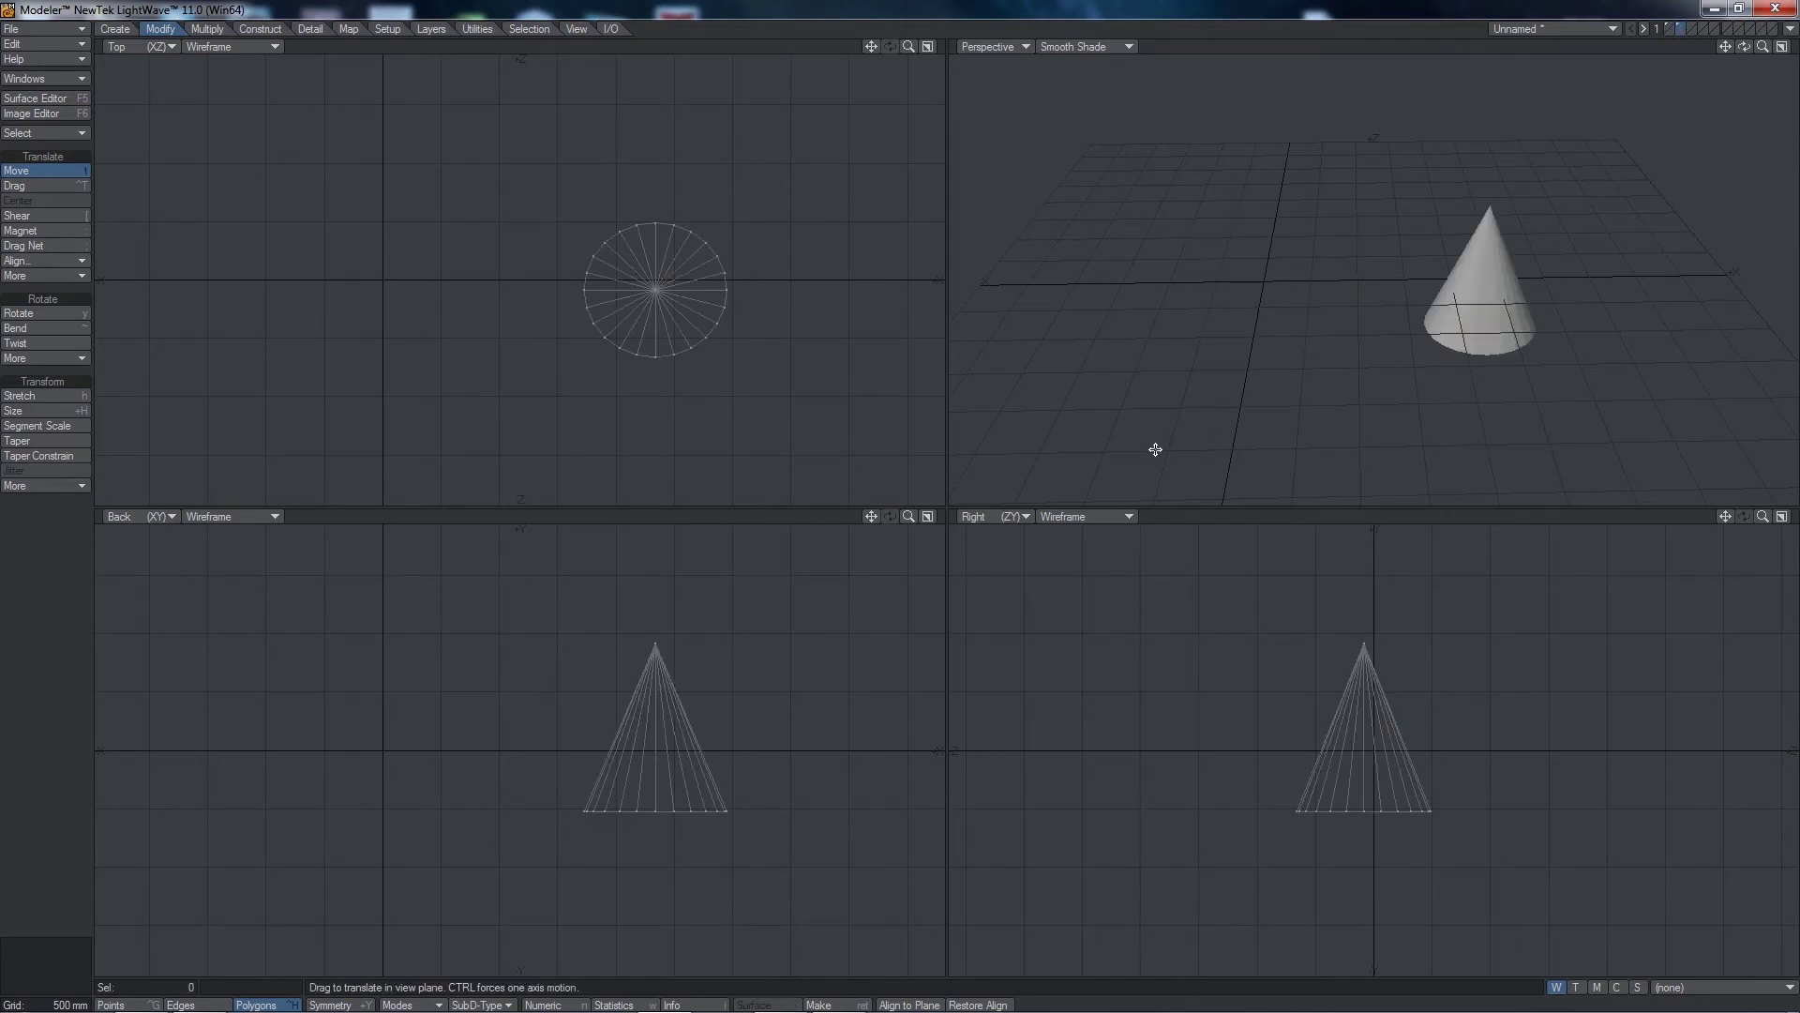
Step: Switch between the box's layer 1 and the cone's layer 2, and make both layers active together
left_click(1668, 24)
left_click(1680, 24)
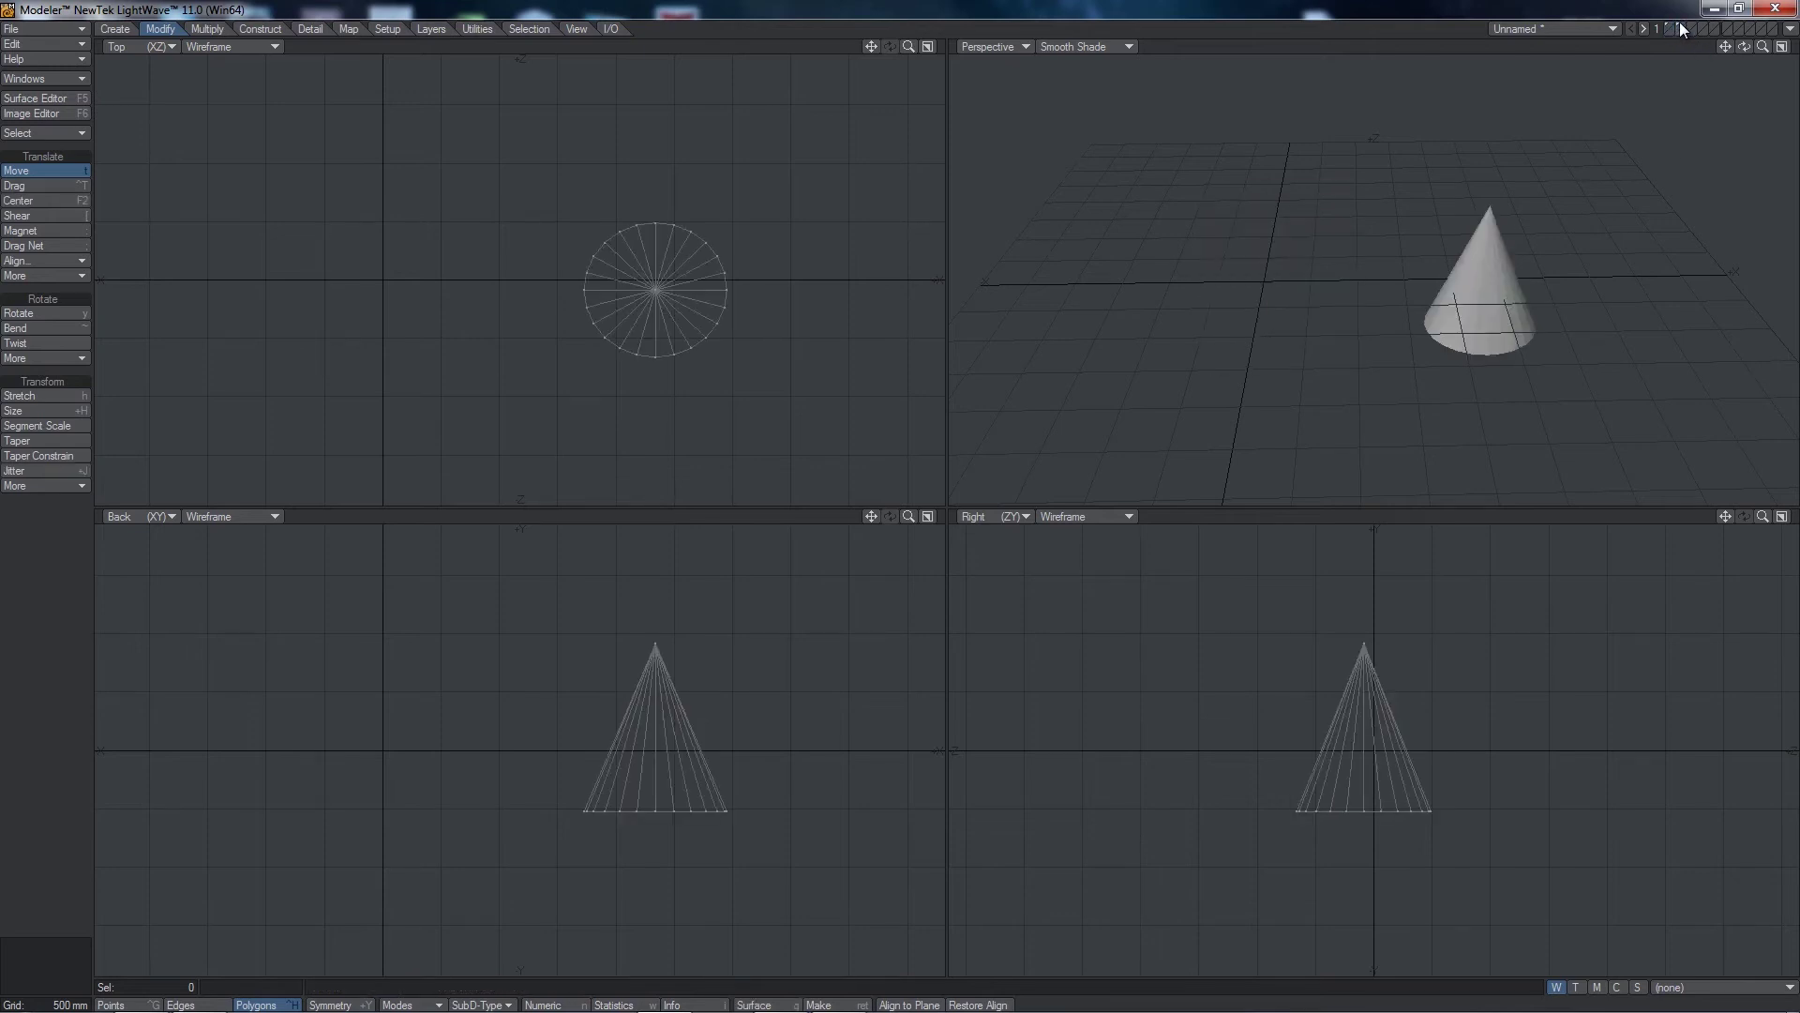
left_click(1669, 25)
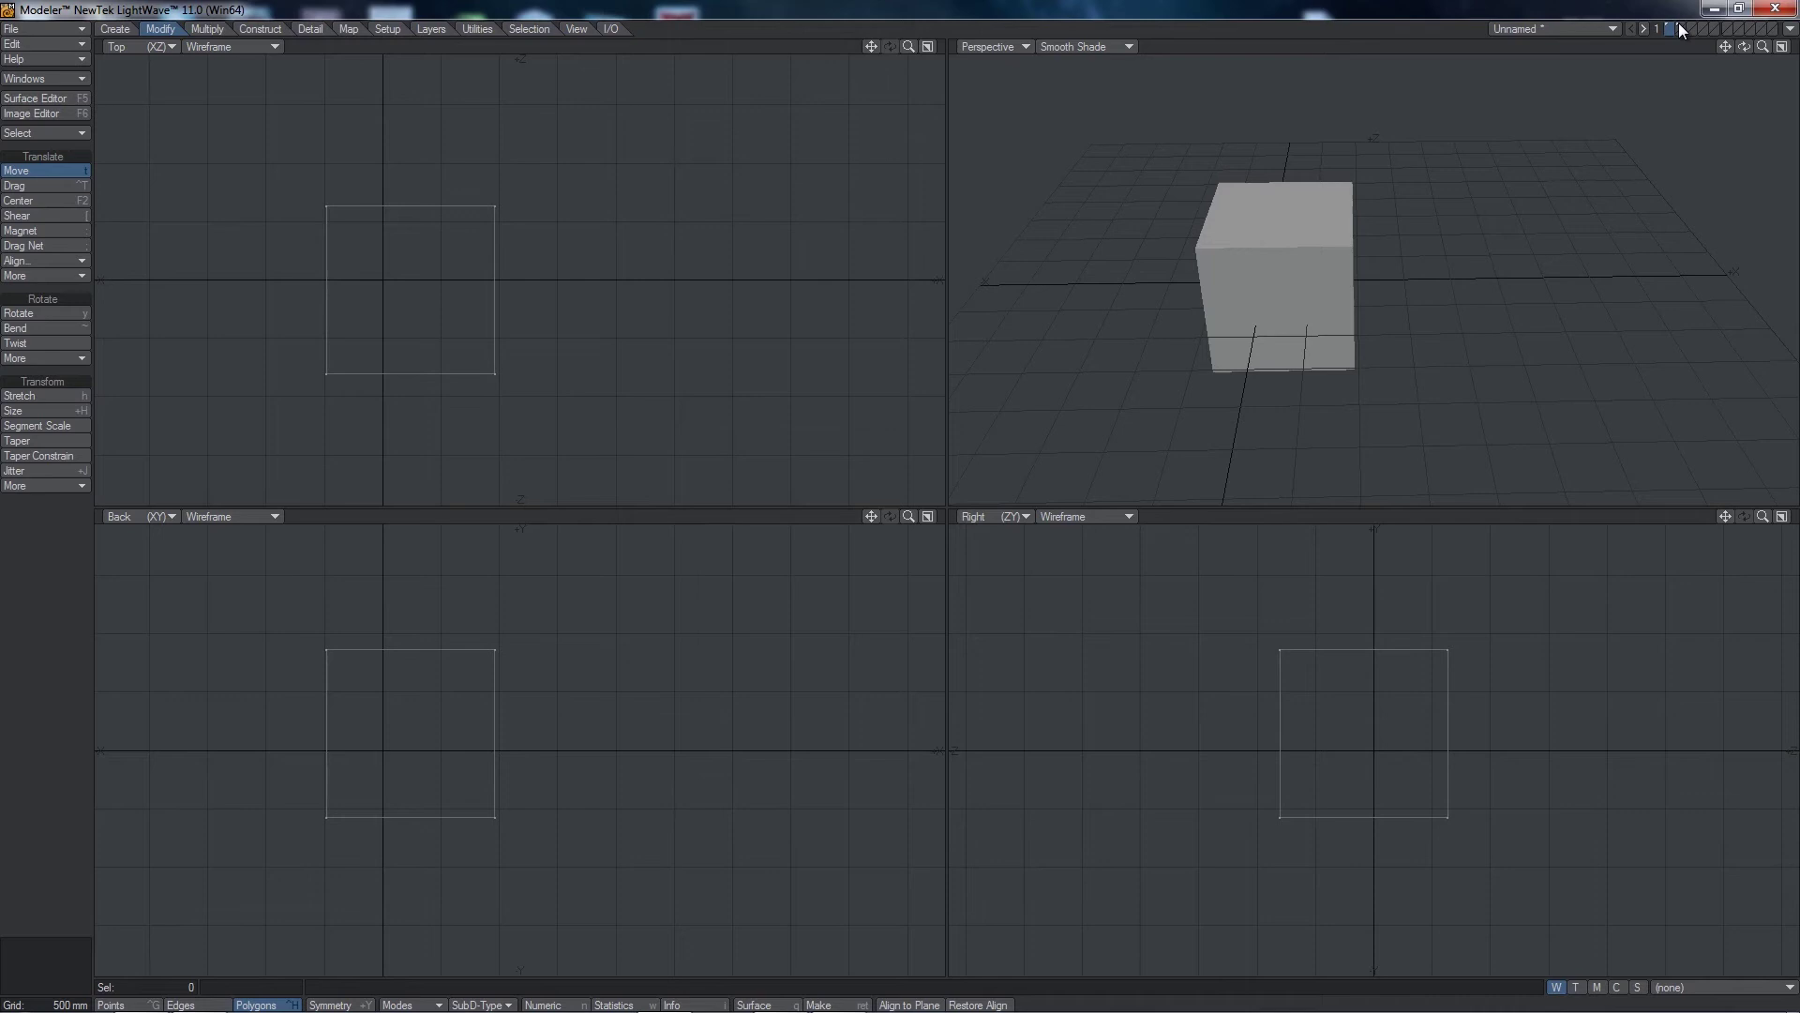
left_click(1679, 24)
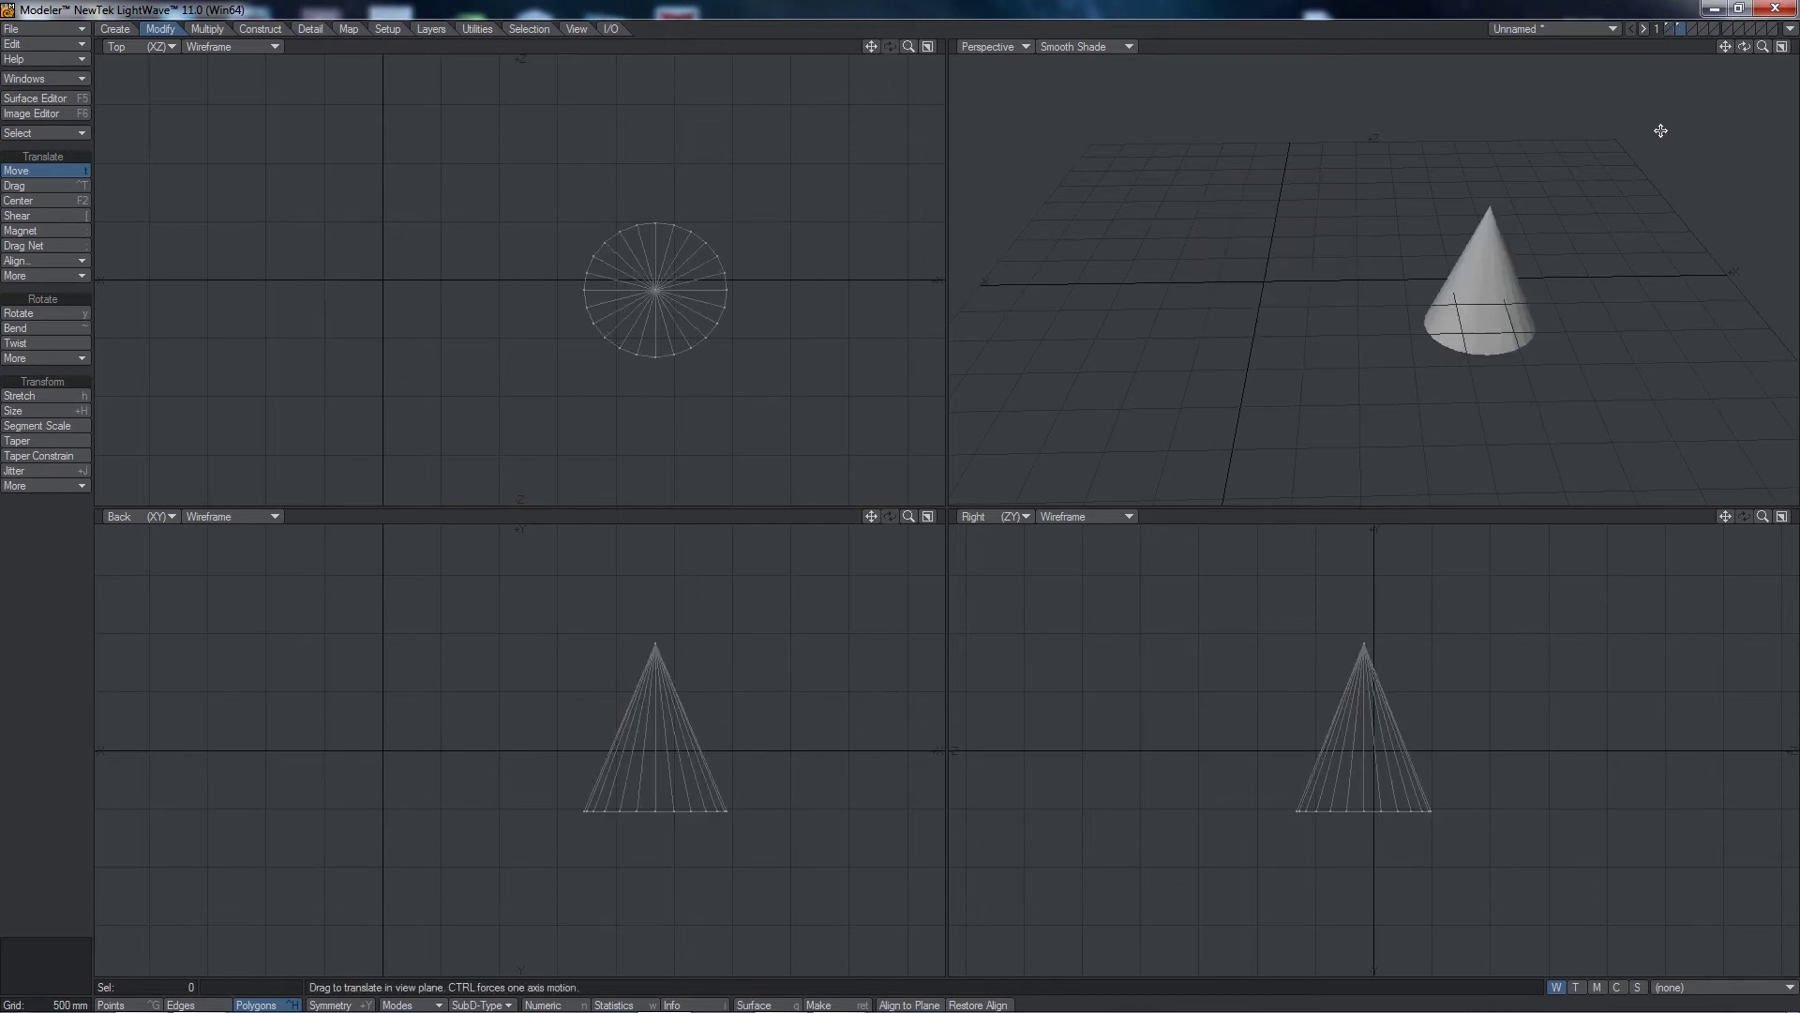
left_click(1668, 22)
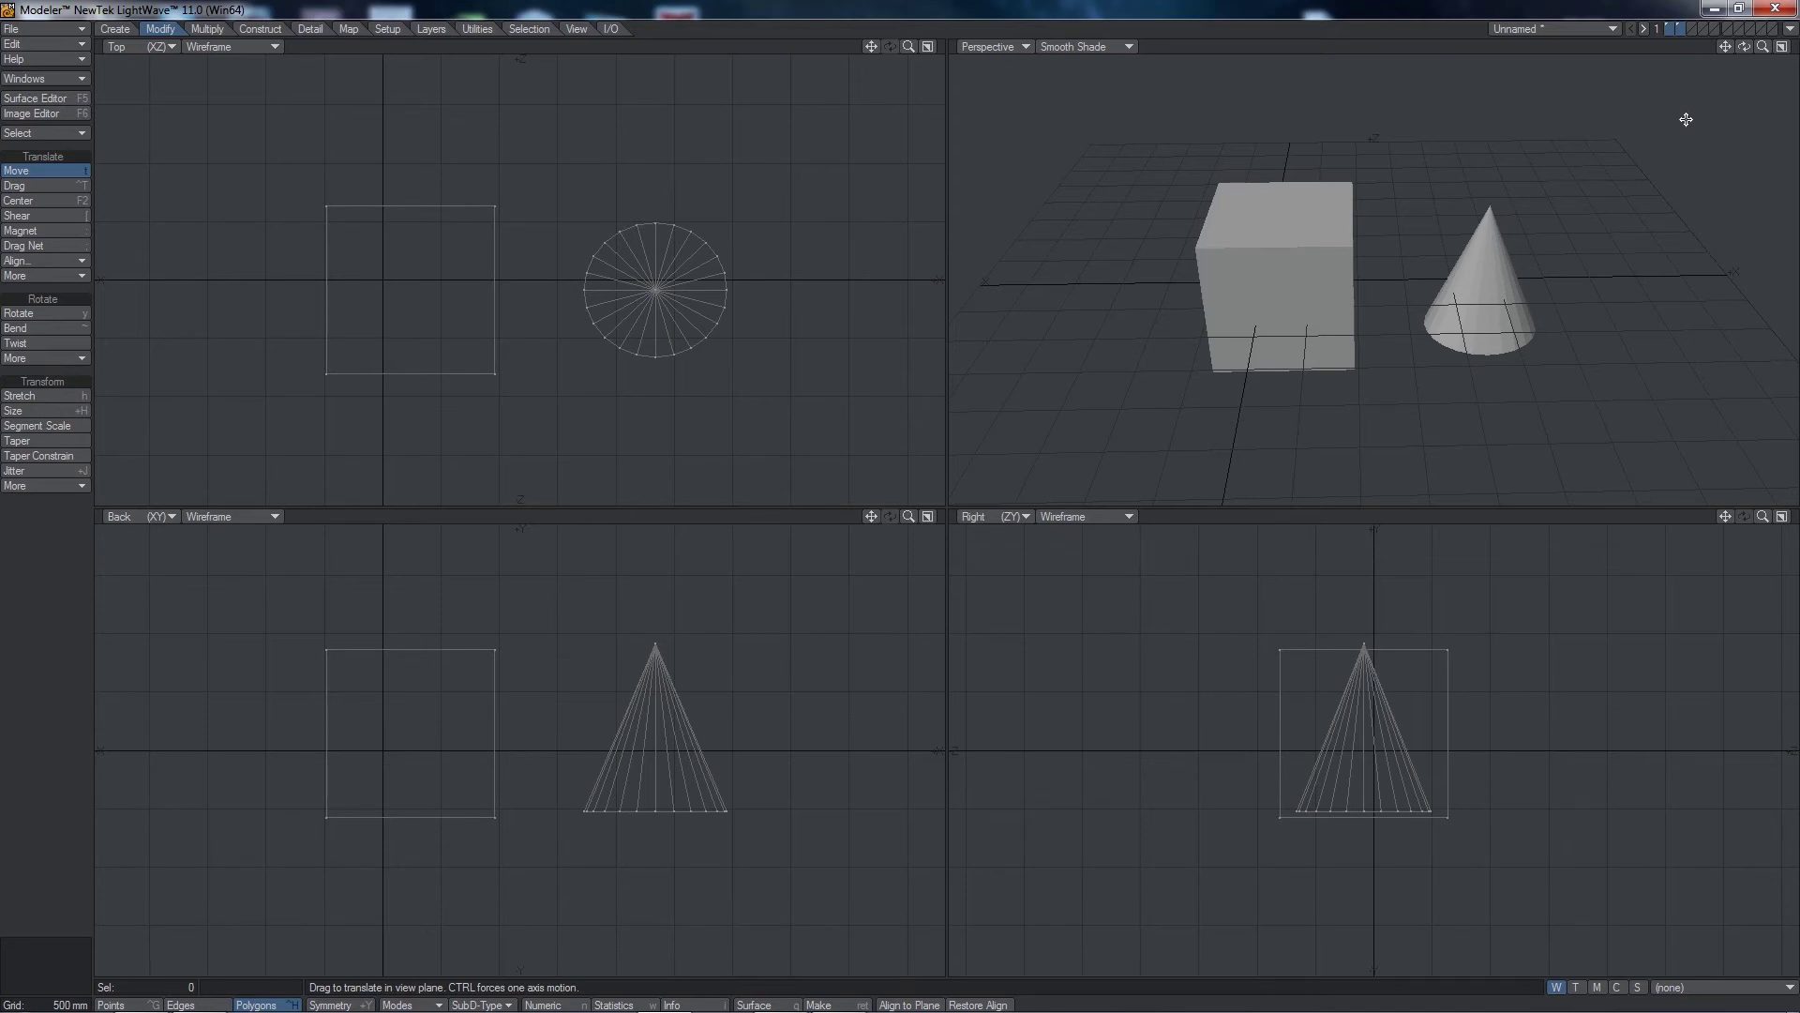
Step: Make the box's layer 1 the active layer and show the cone's layer 2 as its background
left_click(1668, 24)
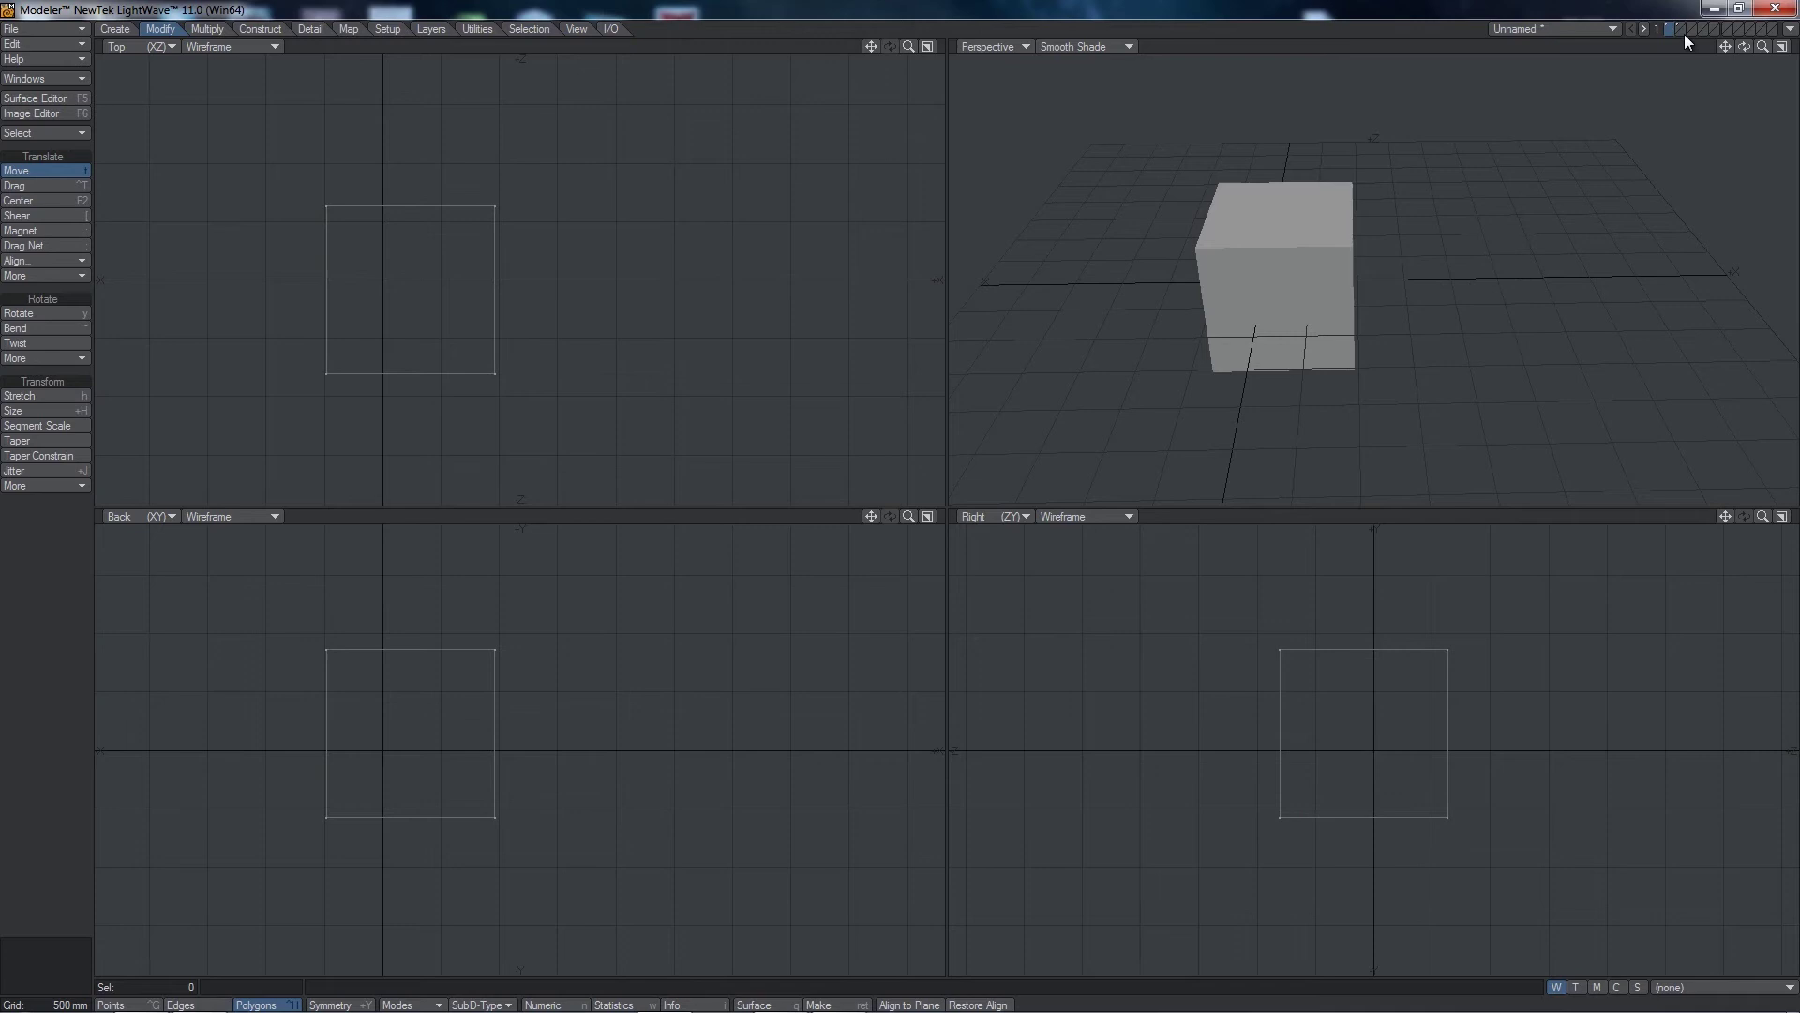
left_click(1682, 32)
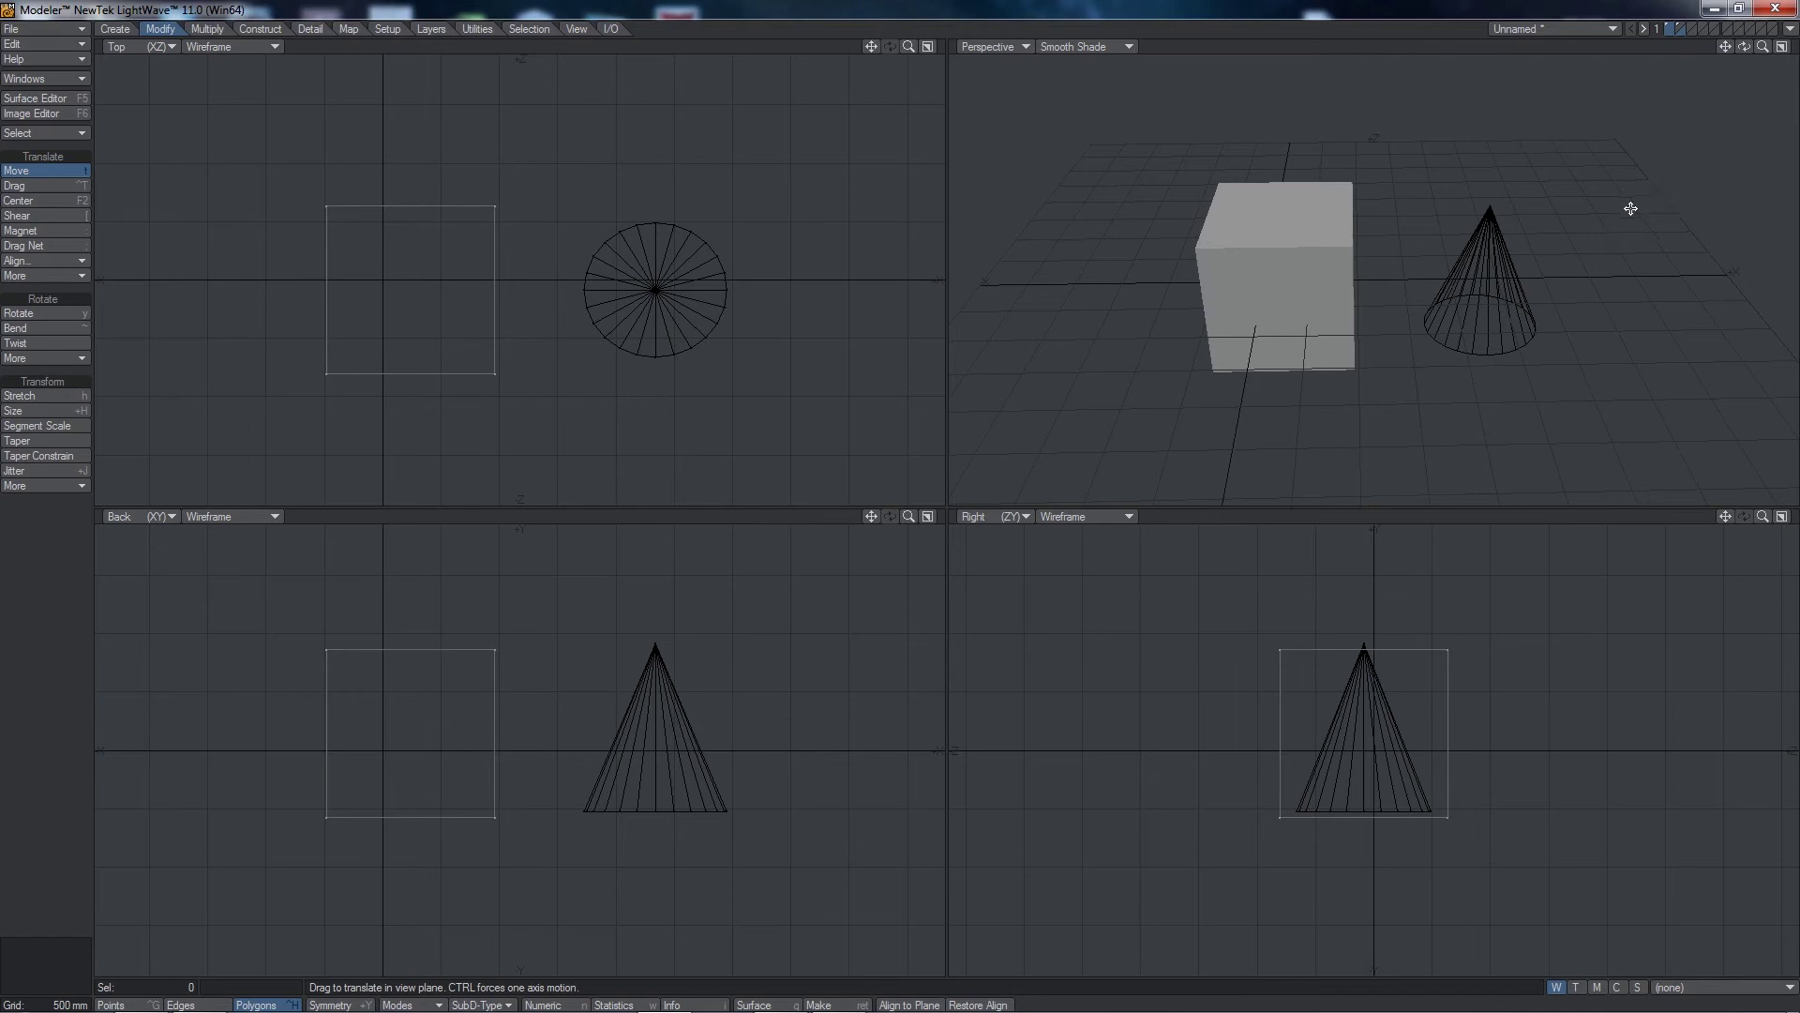
Step: Make both layers active, cut the box and the cone, and paste them together into layer 1
left_click(1678, 24, "shift")
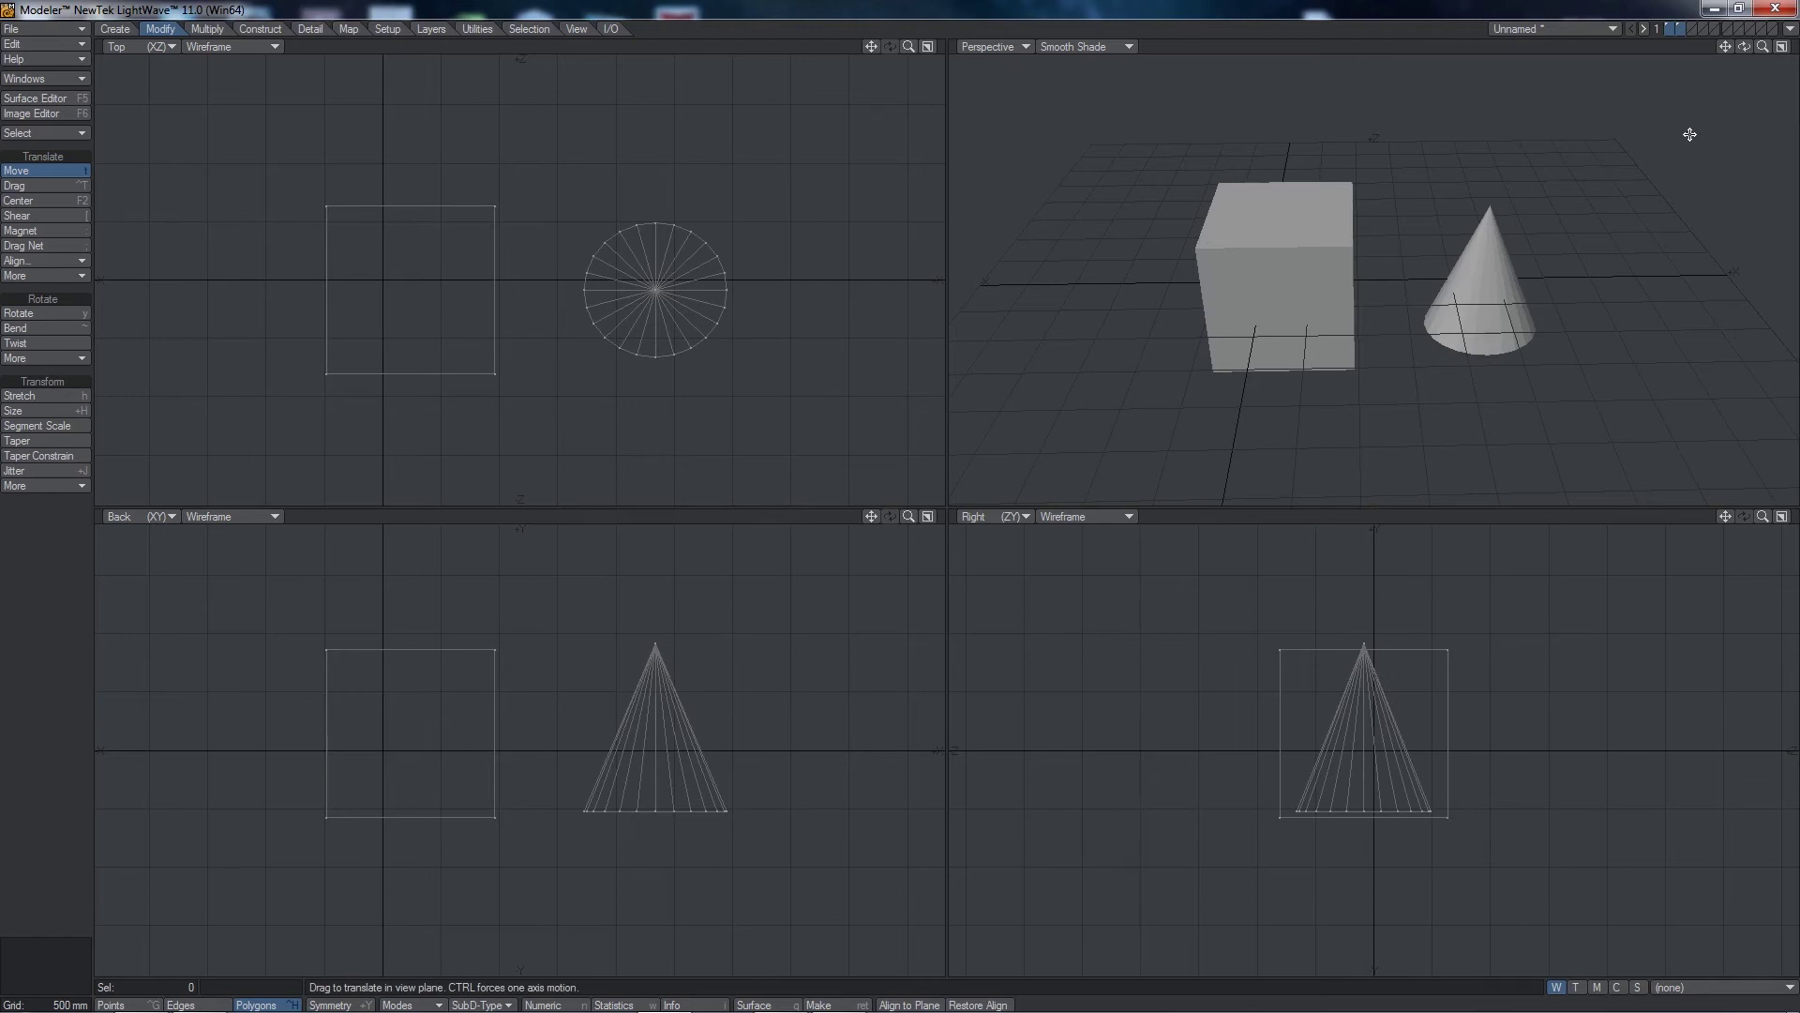
key("Delete")
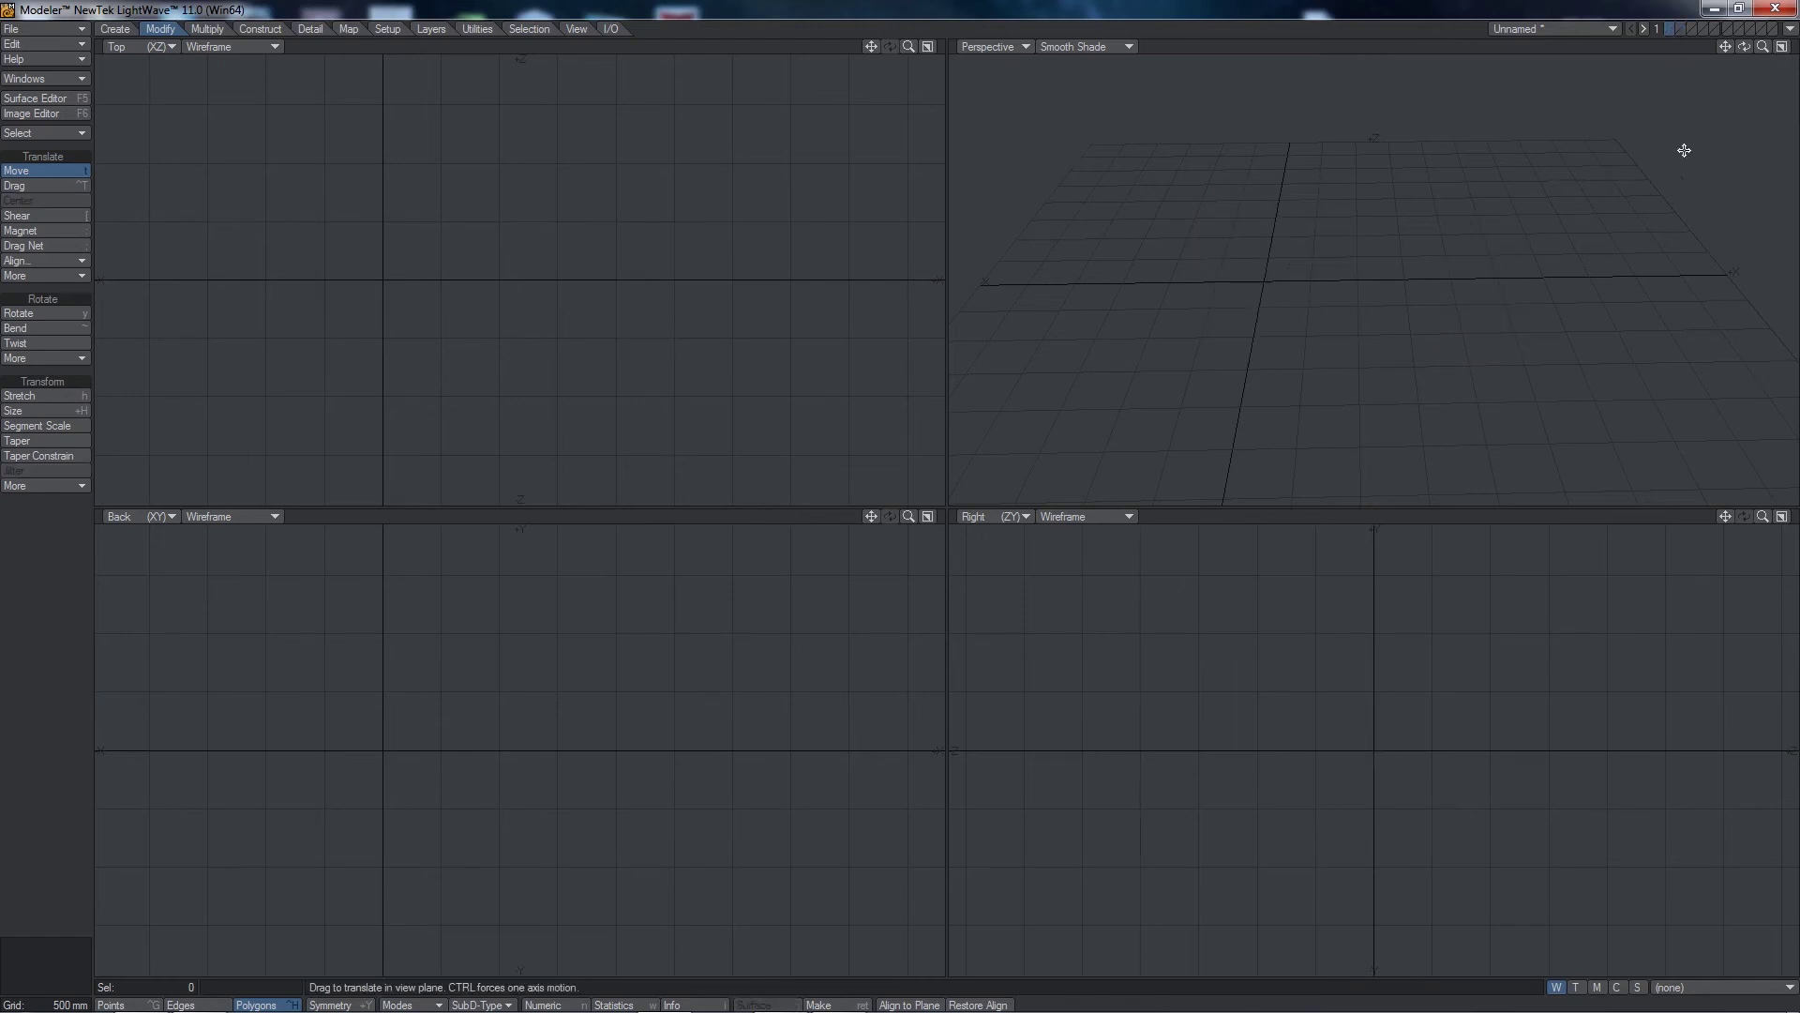
key("u")
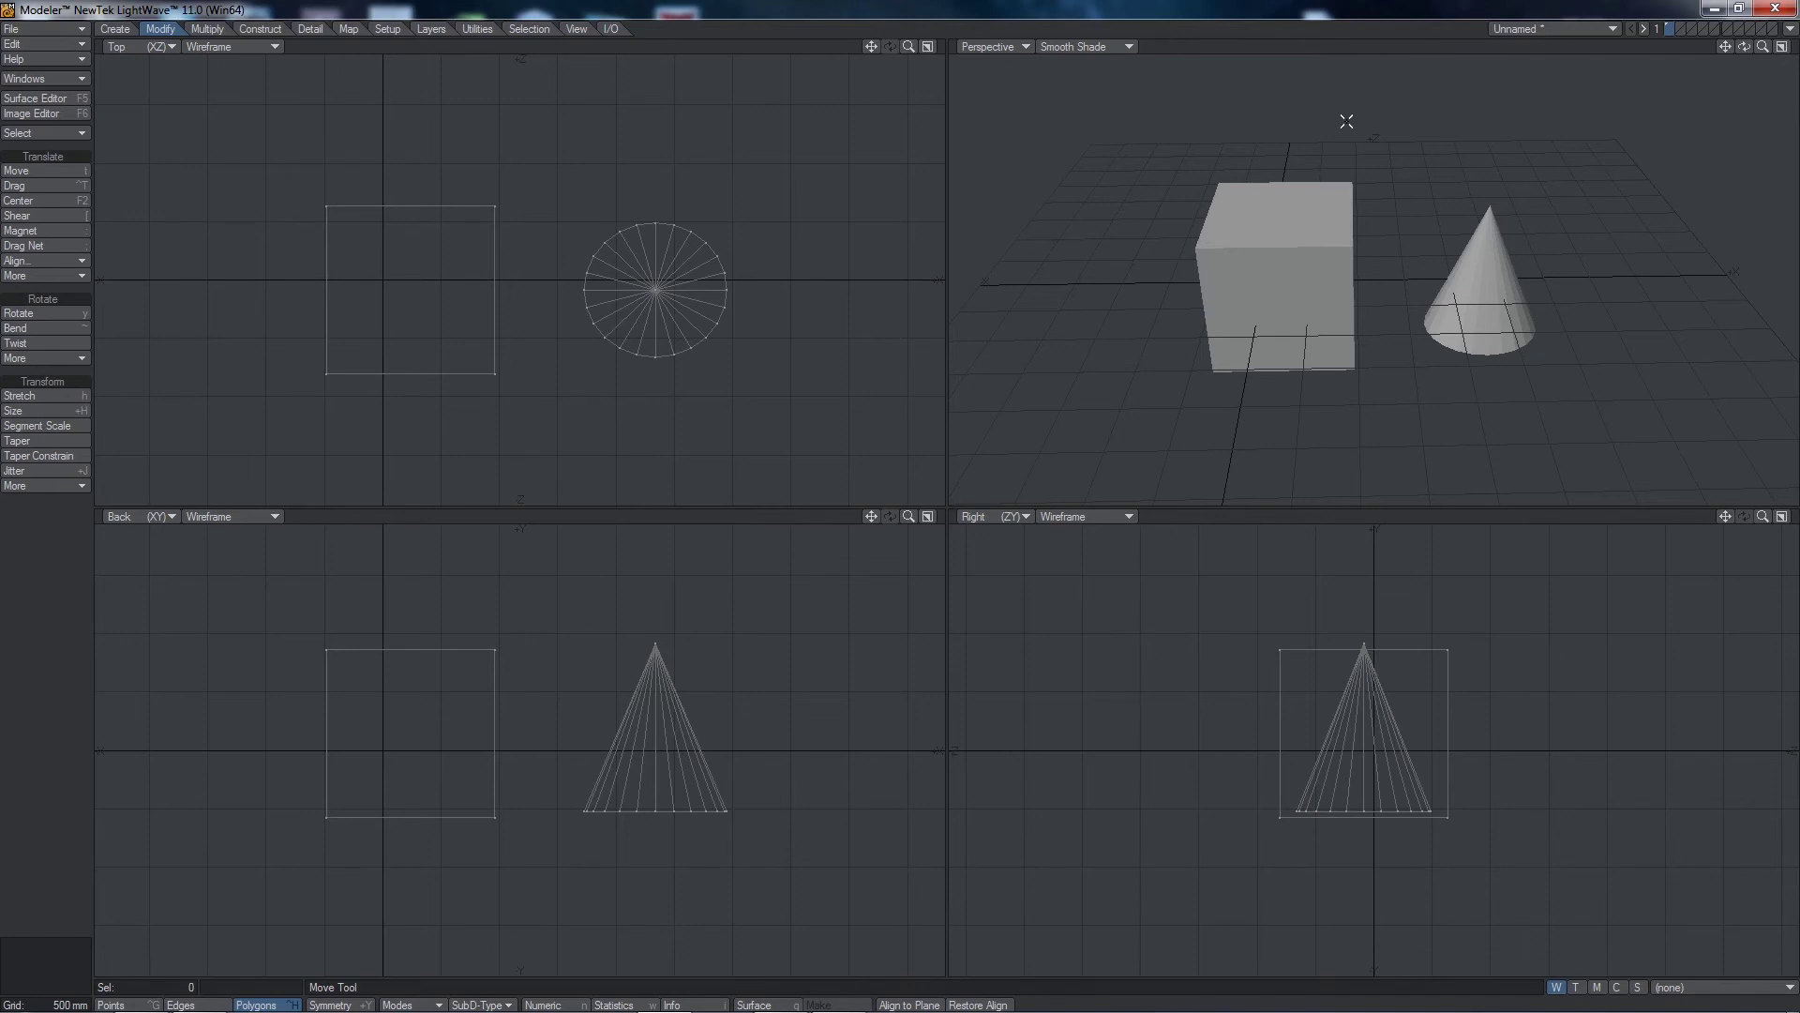
Step: Set the colour of the unnamed object's Default surface to red (255, 21, 28) in the Surface Editor
left_click_drag(1744, 46, 1693, 50)
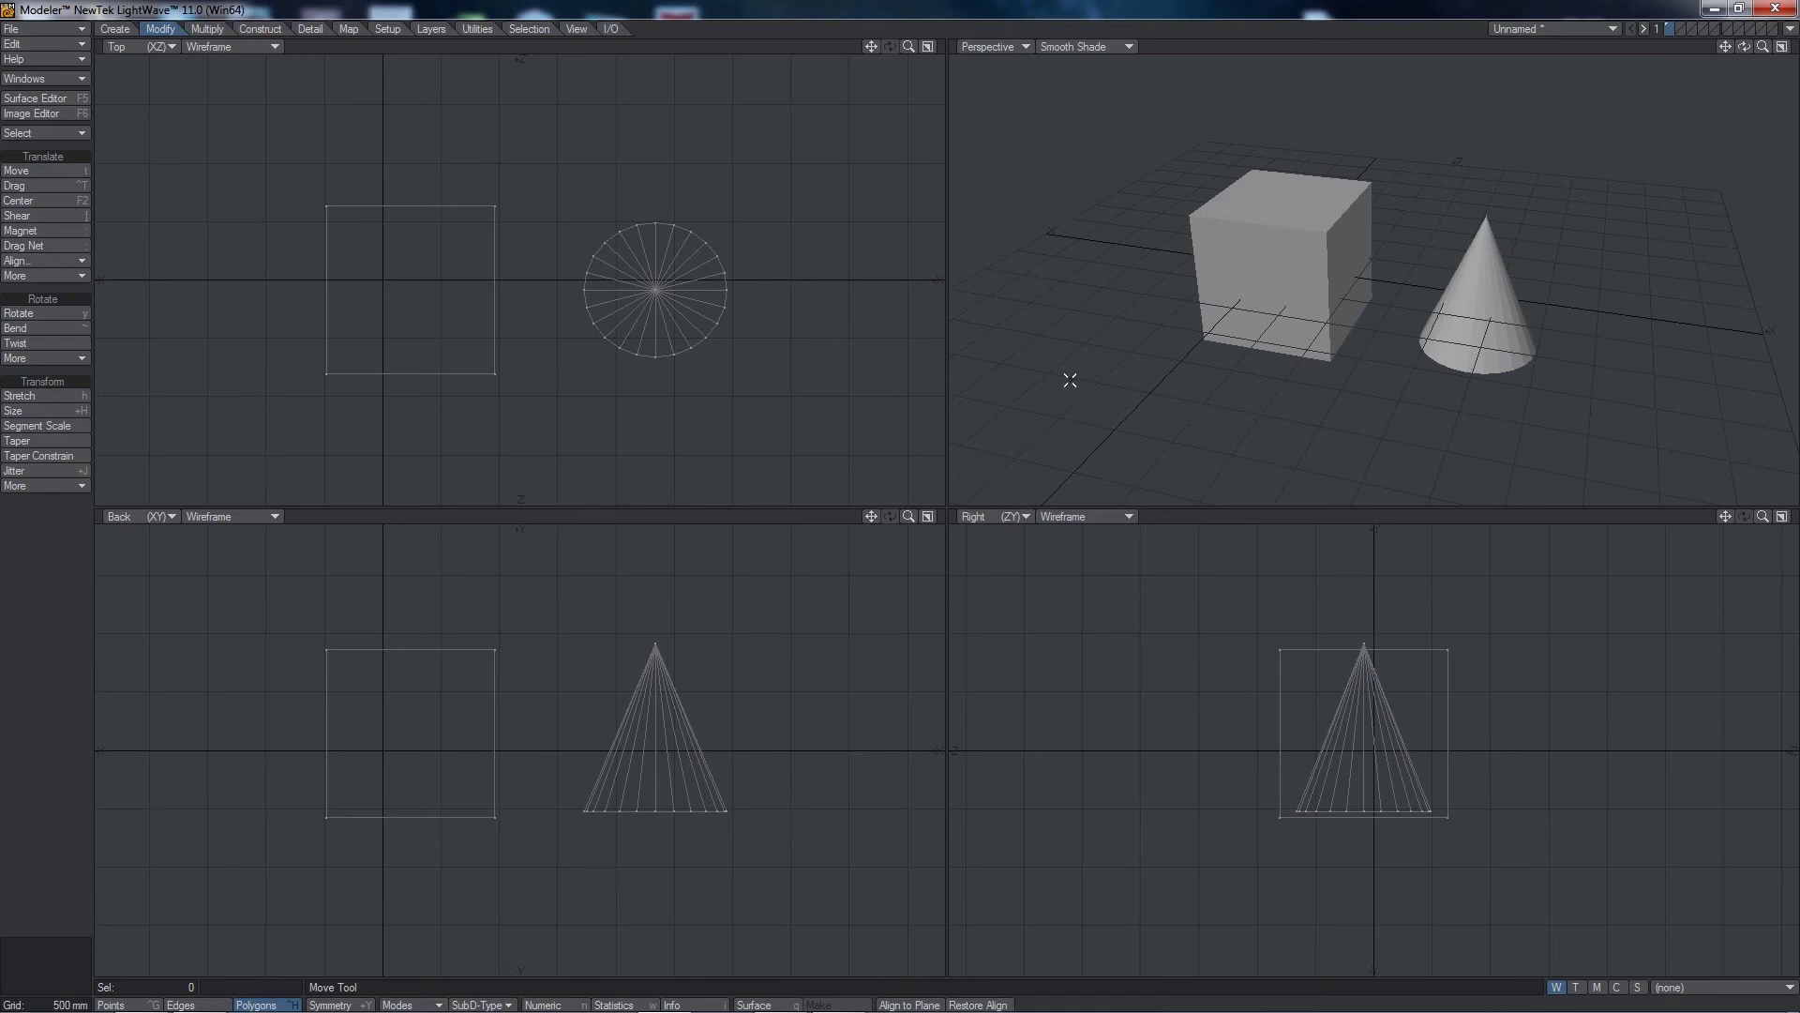
left_click(58, 101)
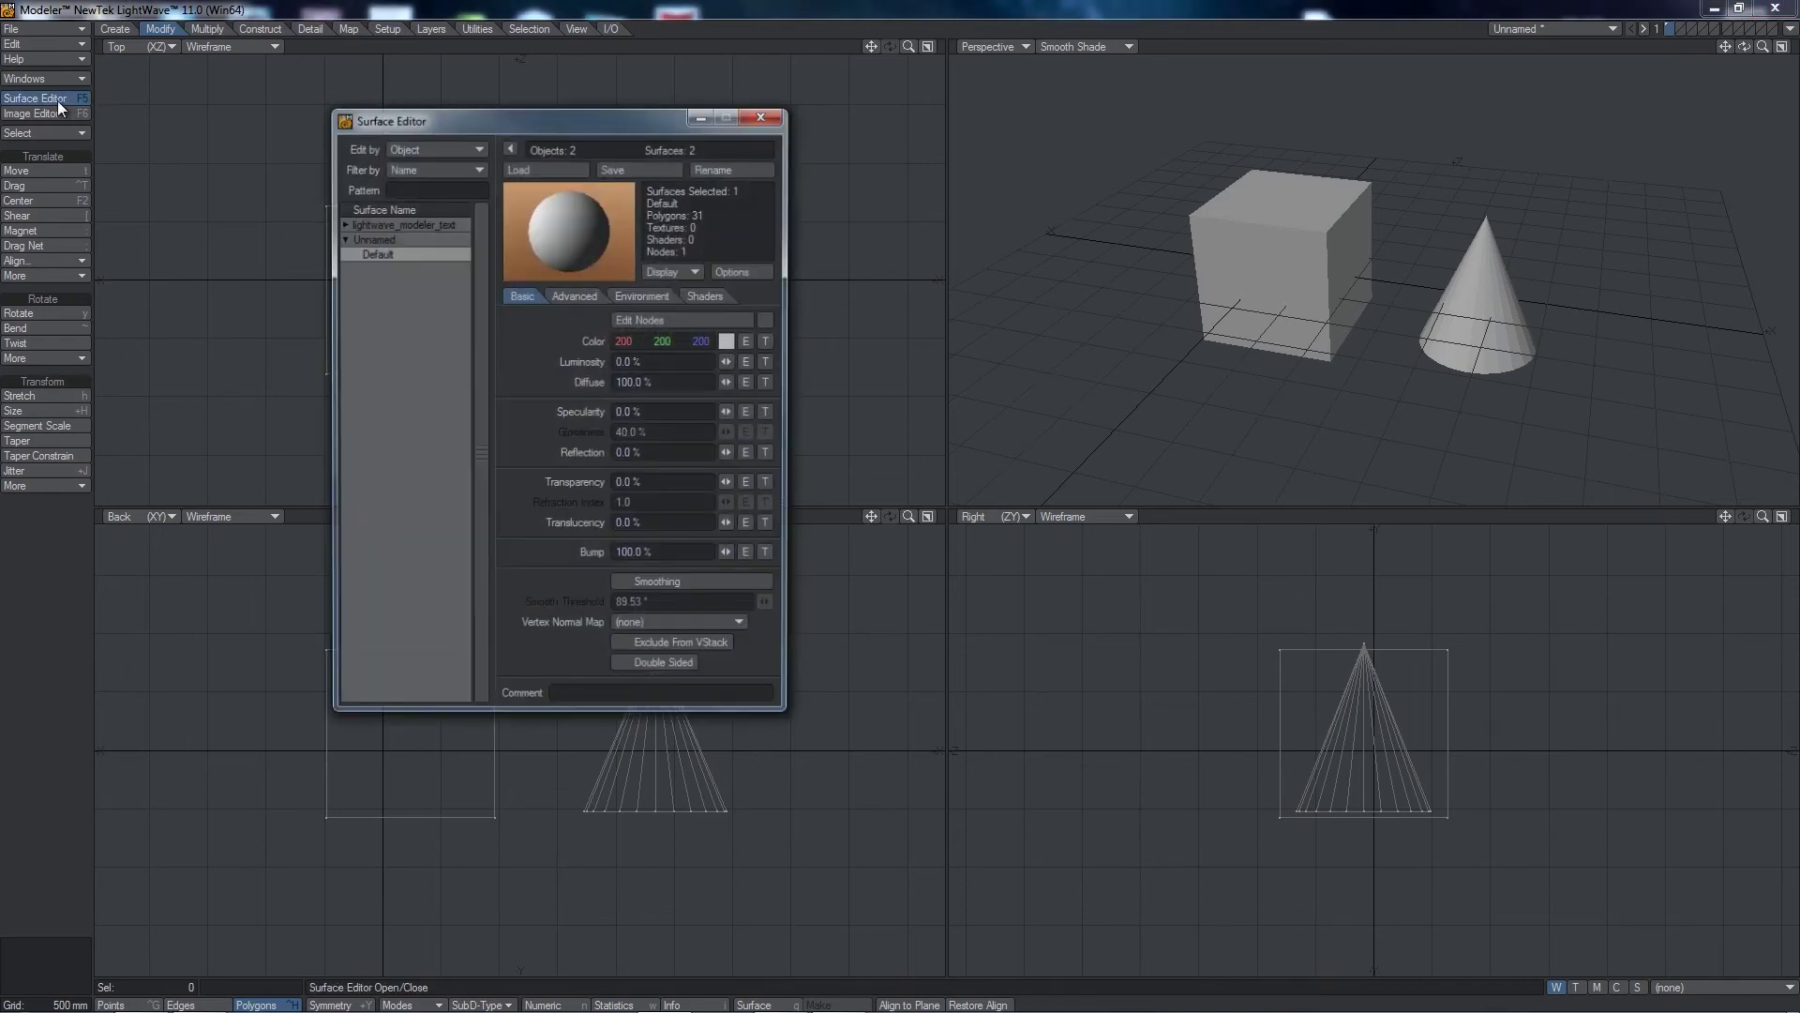
left_click(369, 238)
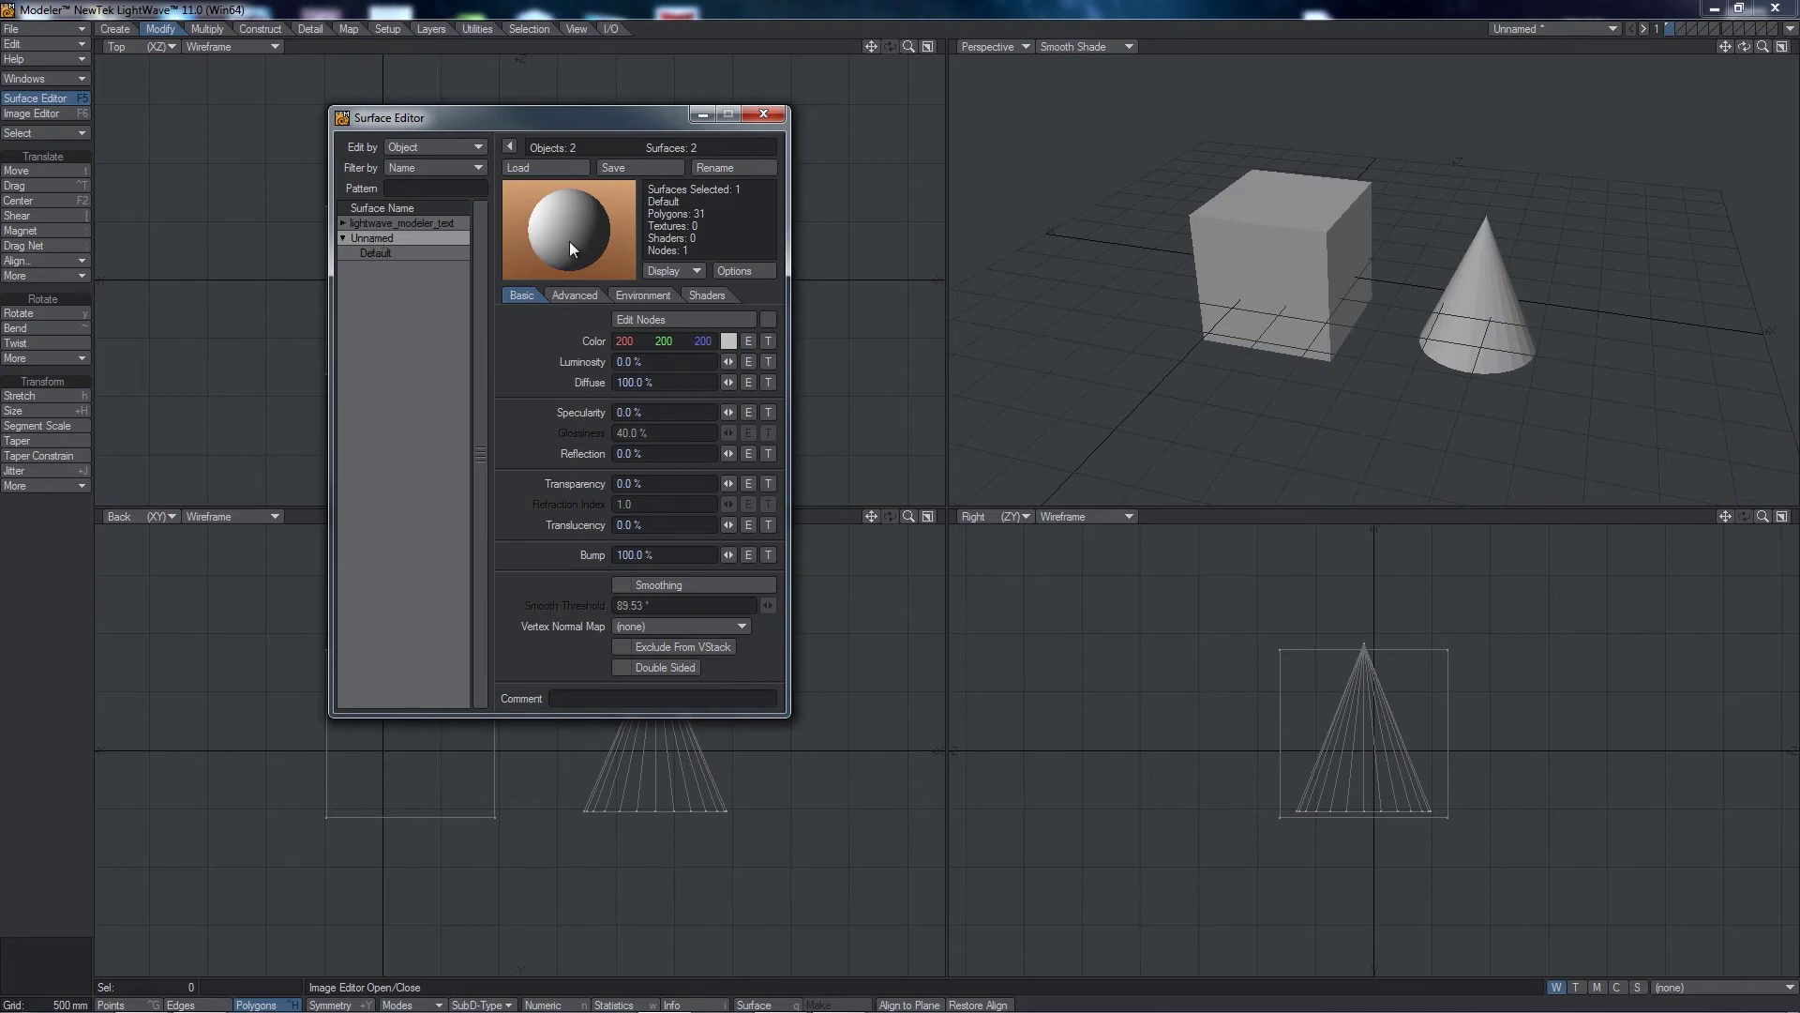
left_click(380, 253)
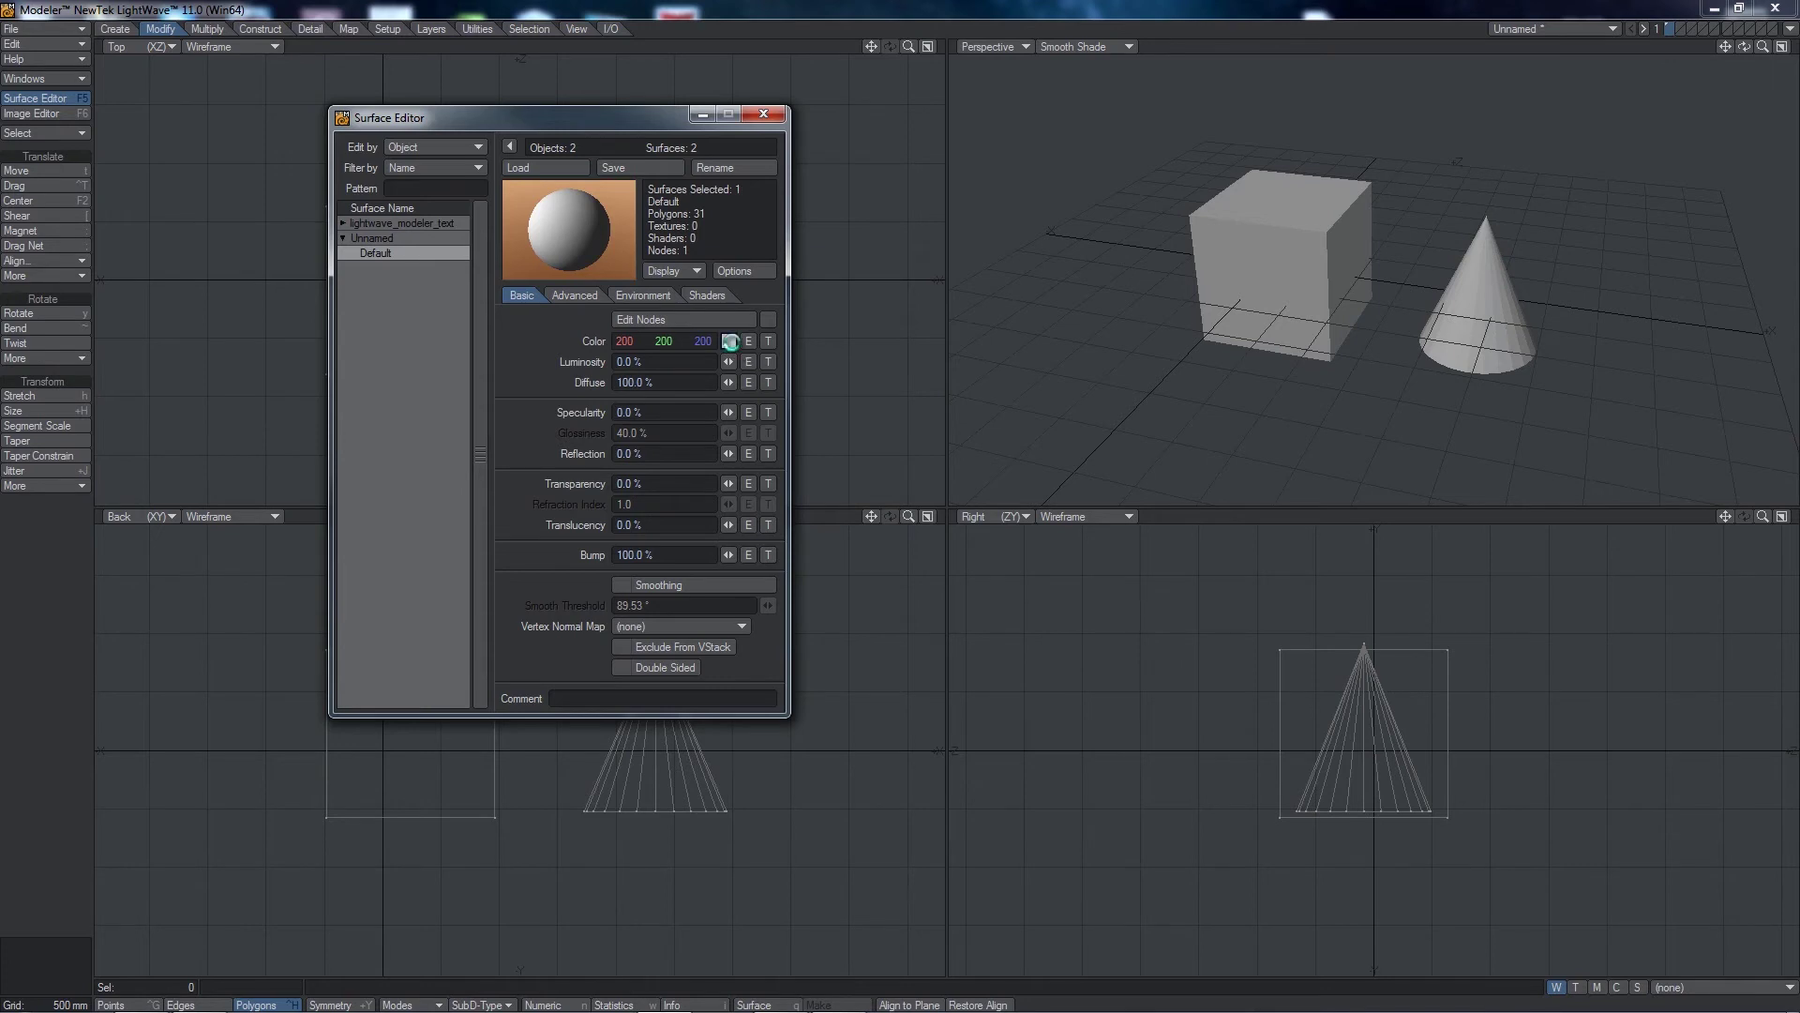
left_click(730, 341)
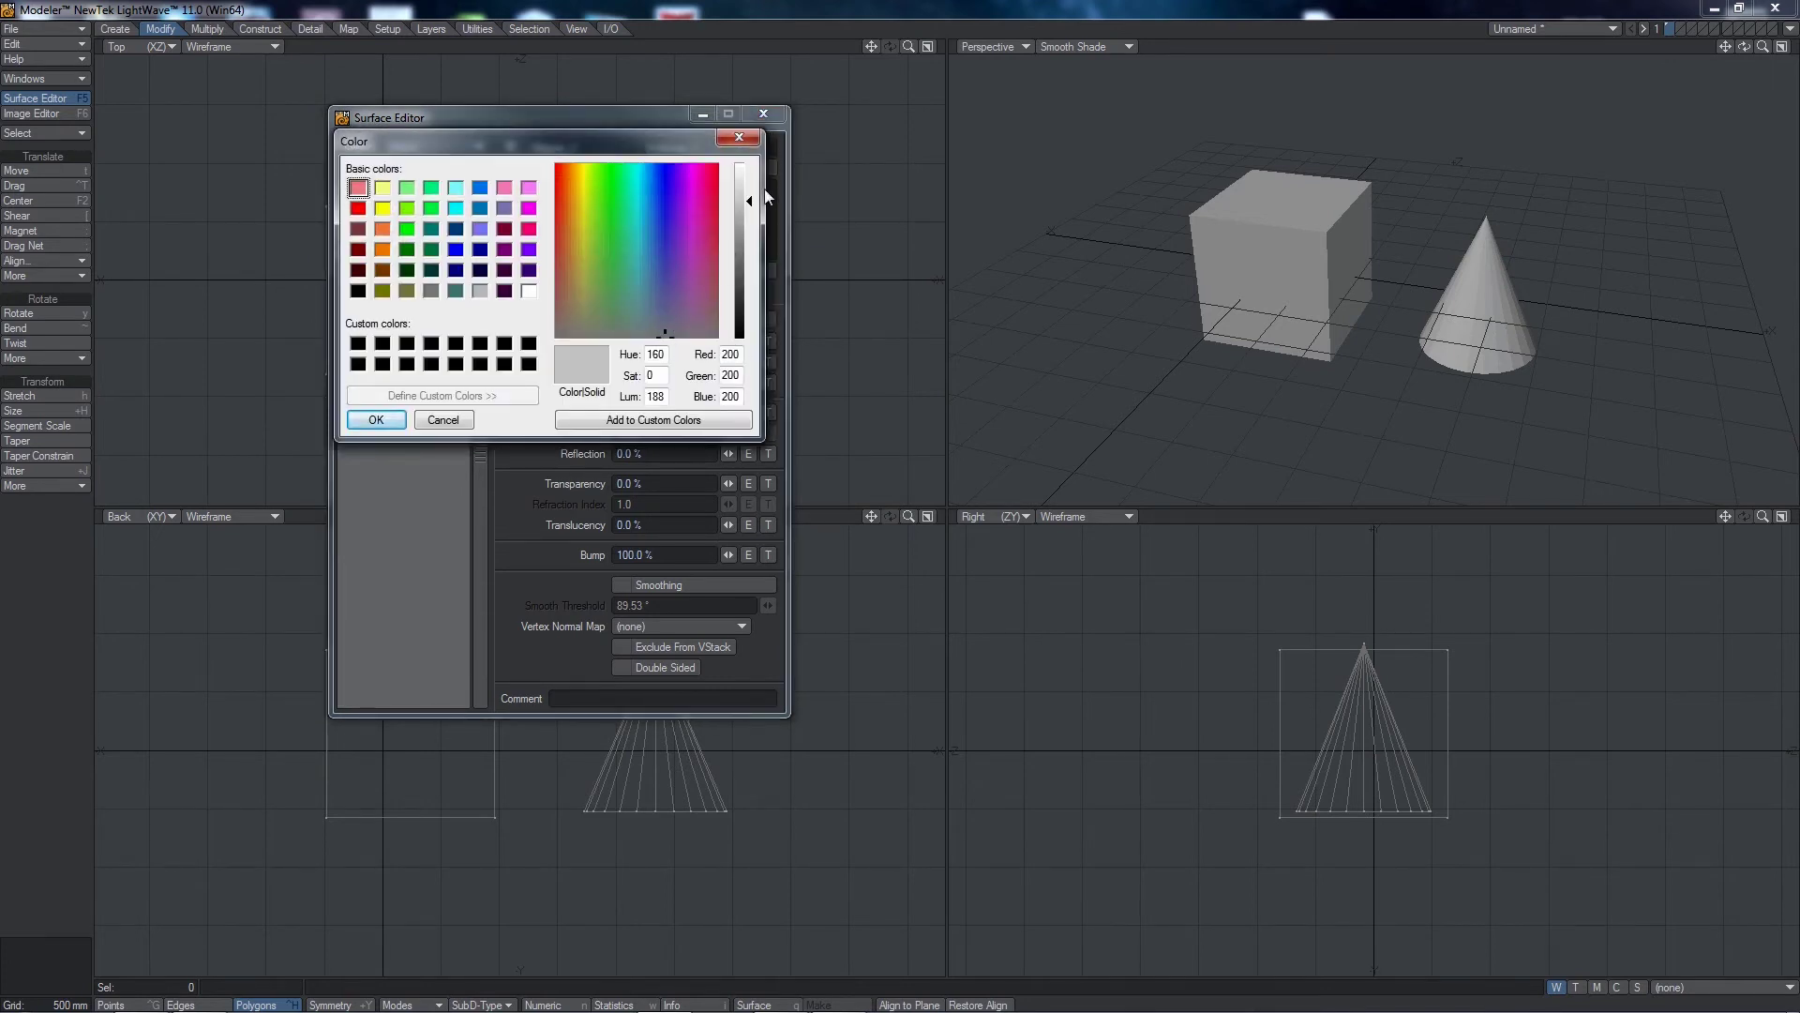
left_click(720, 166)
left_click(743, 246)
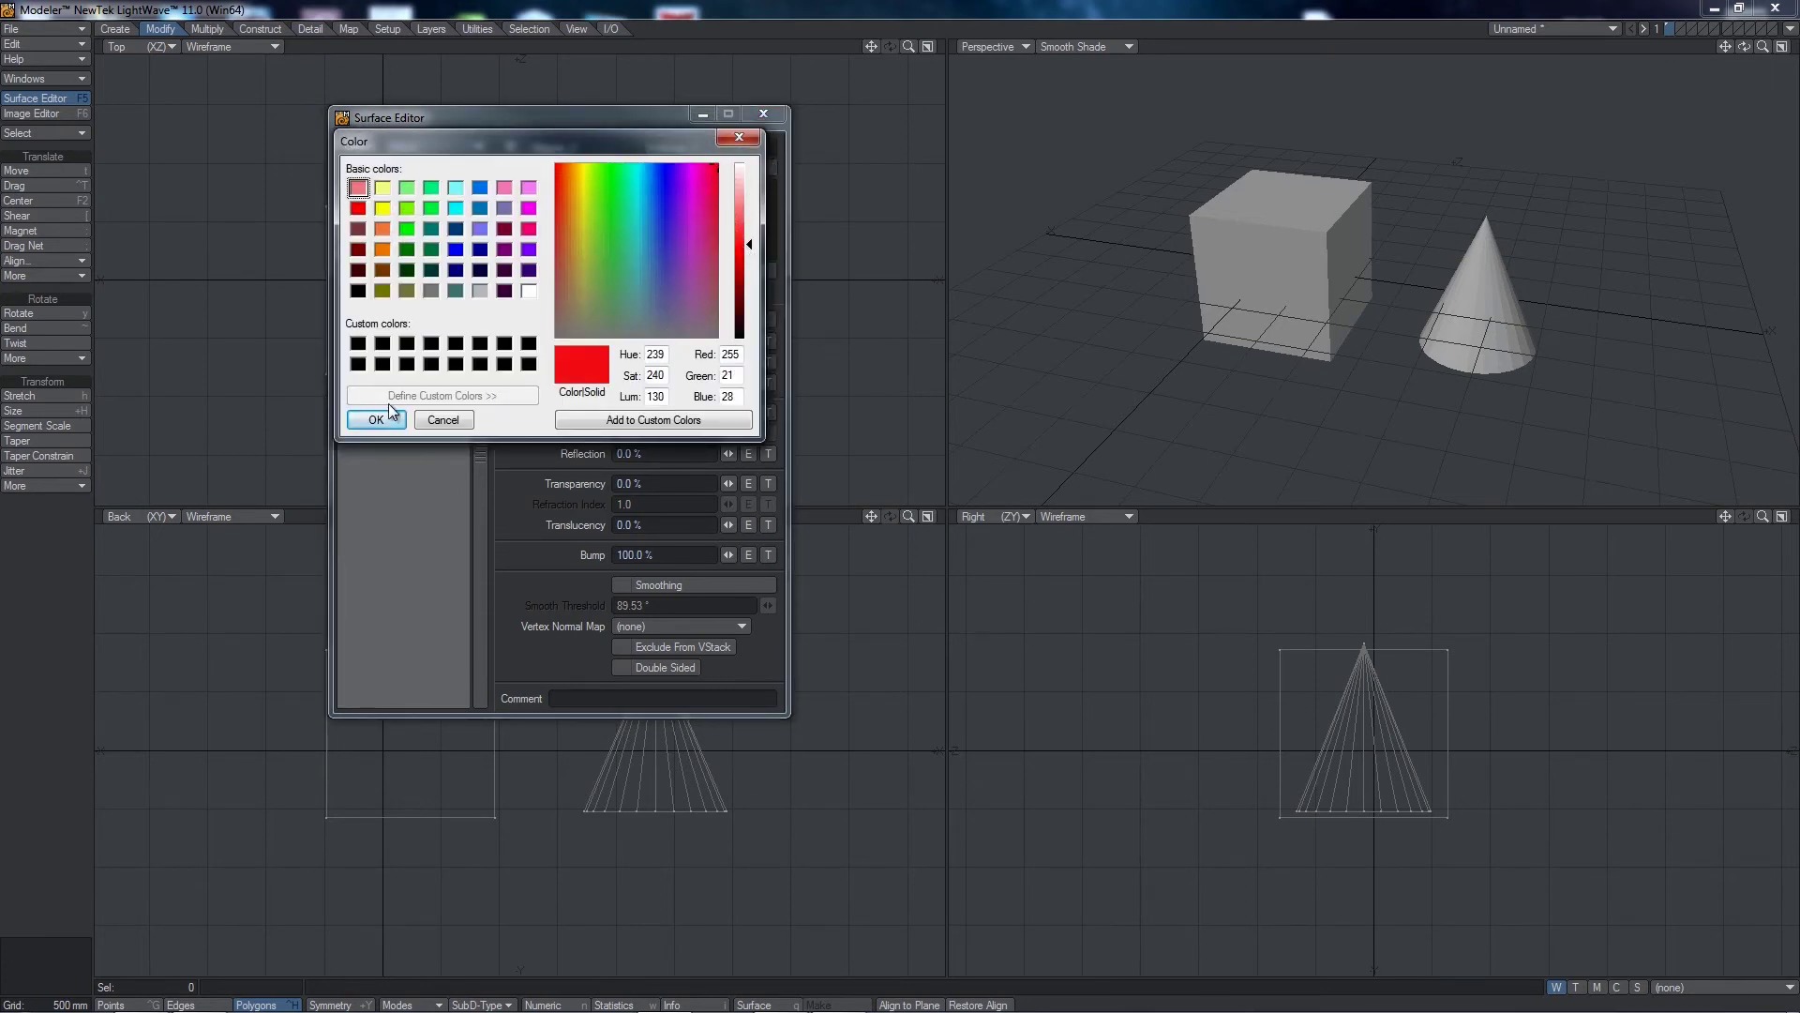
left_click(376, 420)
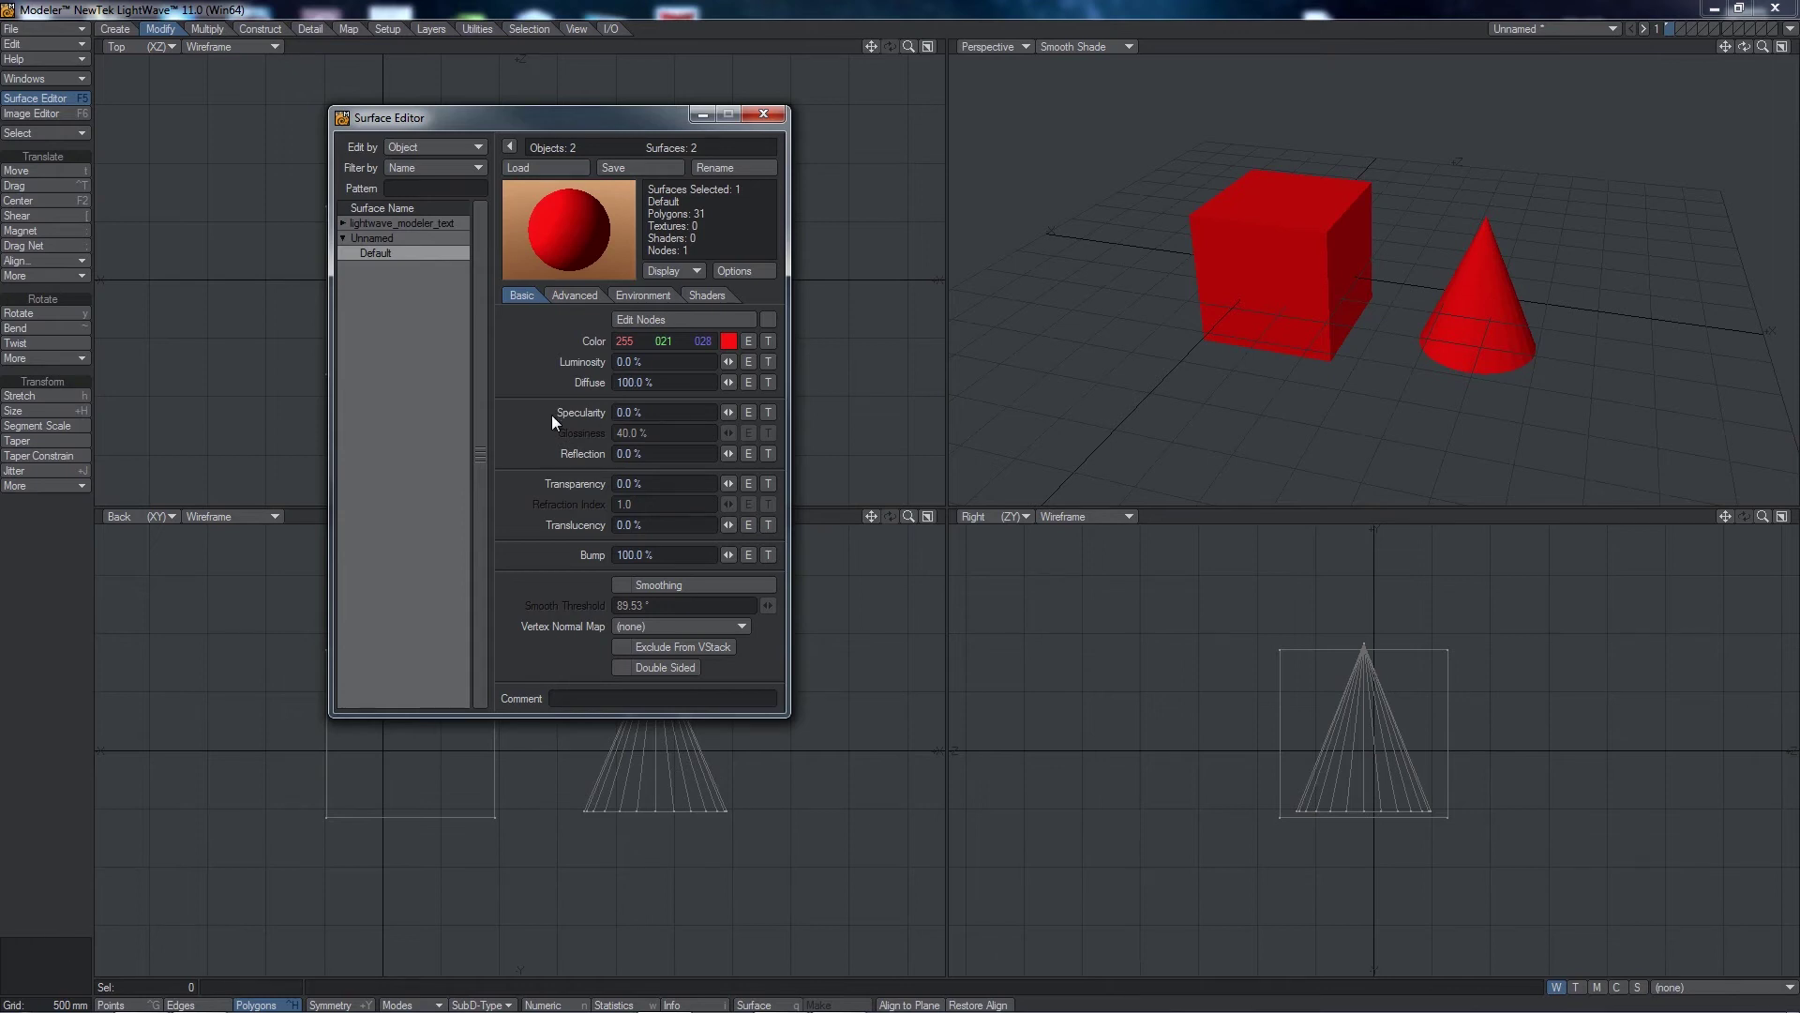
left_click(766, 115)
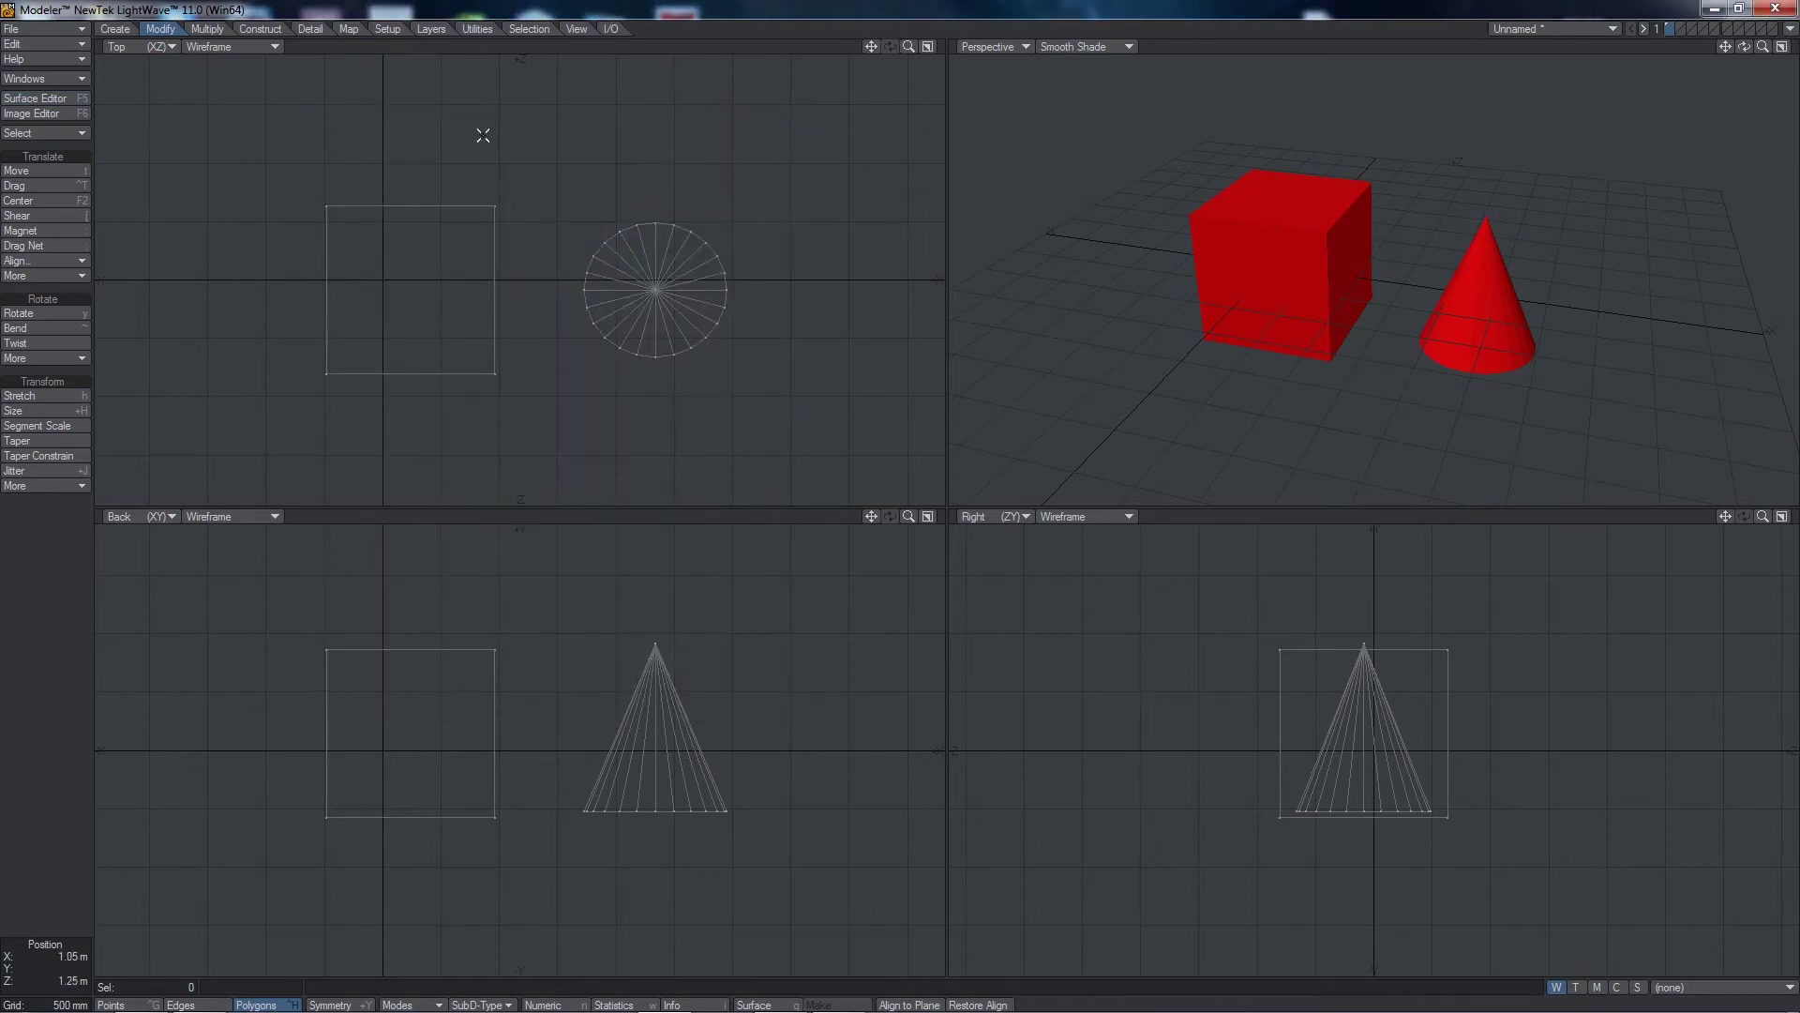
Step: Lasso-select the box's polygons, assign them a new surface named cube with a red colour (232, 0, 5), and clear the selection
mouse_move(291, 151)
right_mouse_down()
mouse_move(285, 422)
mouse_move(311, 435)
mouse_move(529, 425)
mouse_move(549, 169)
right_mouse_up()
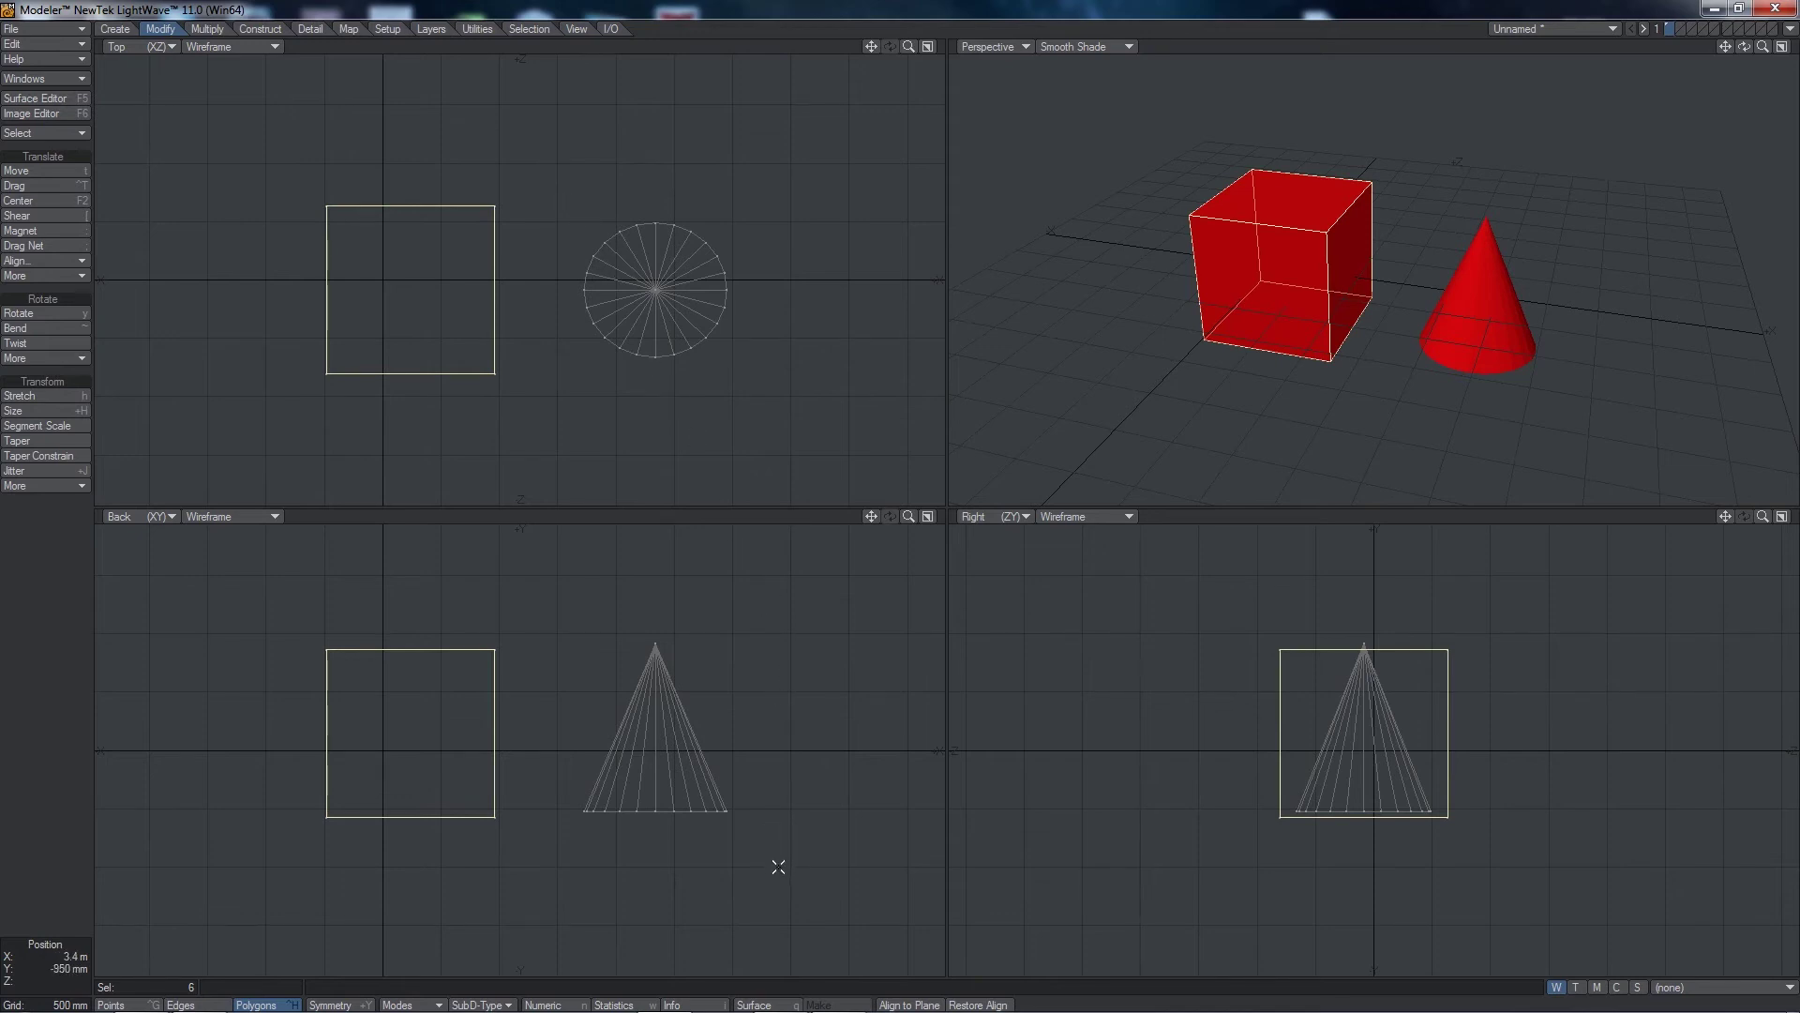
left_click(777, 1006)
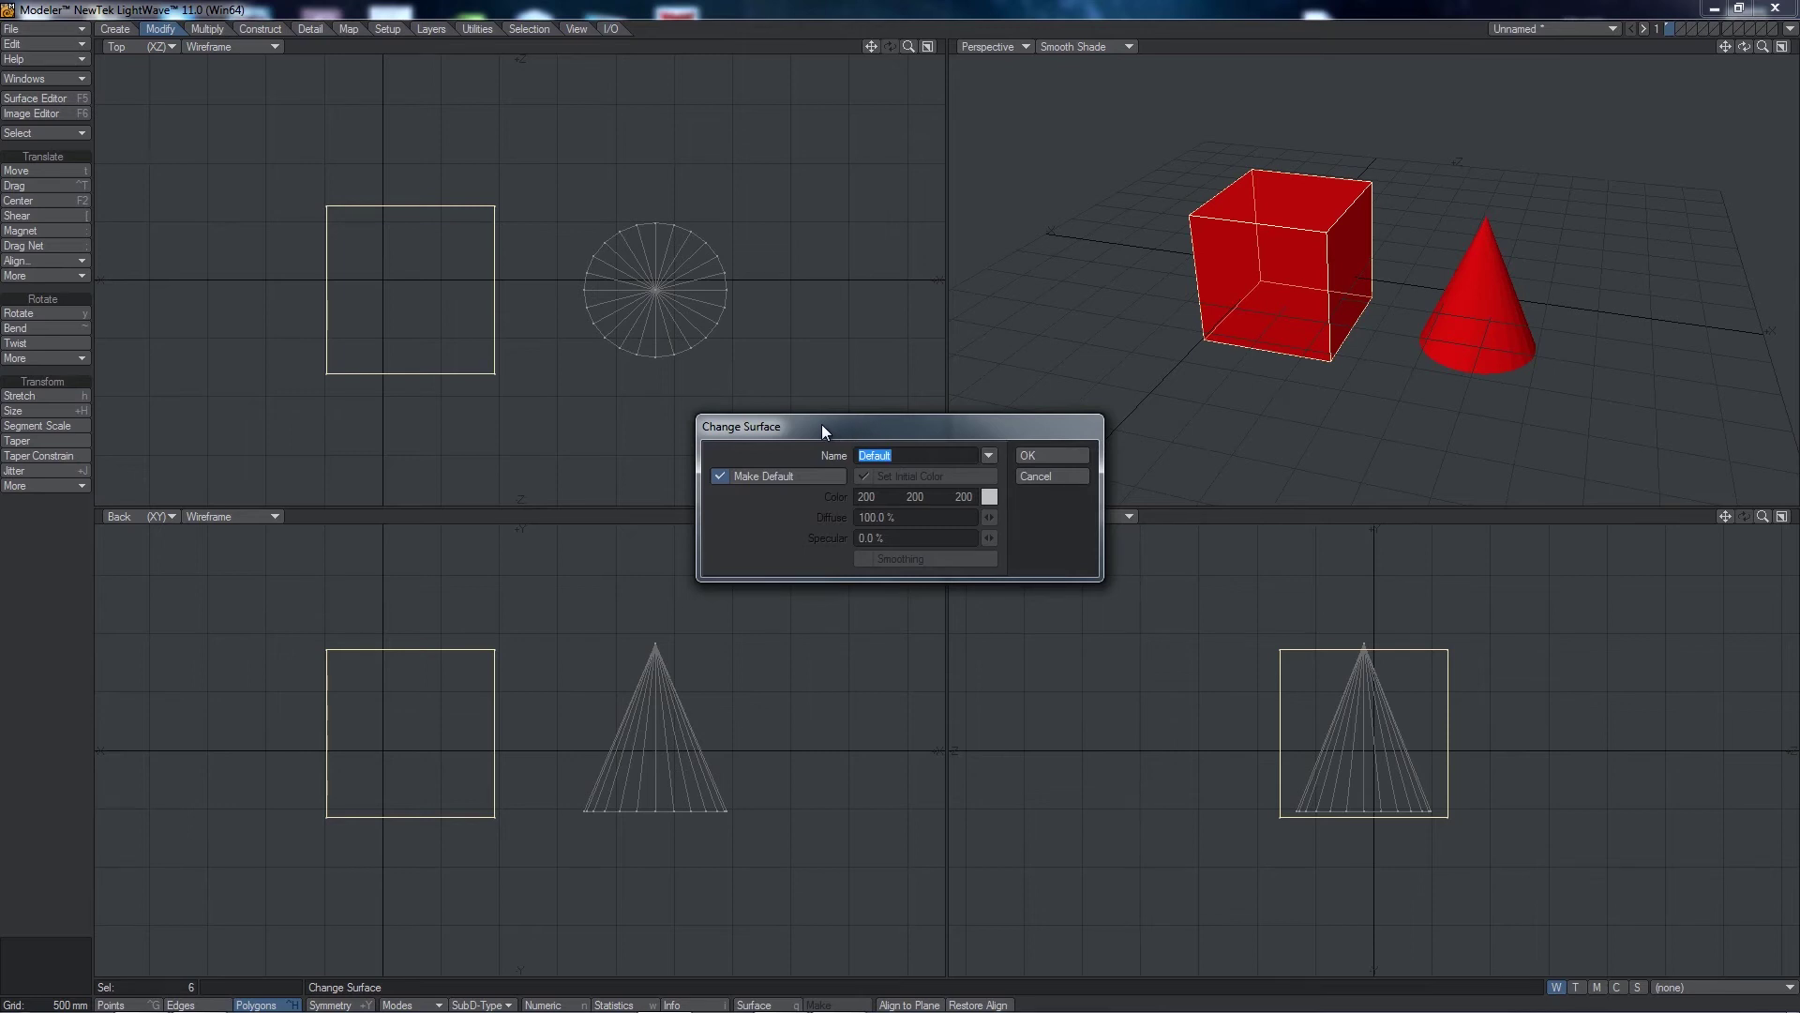
type("cube")
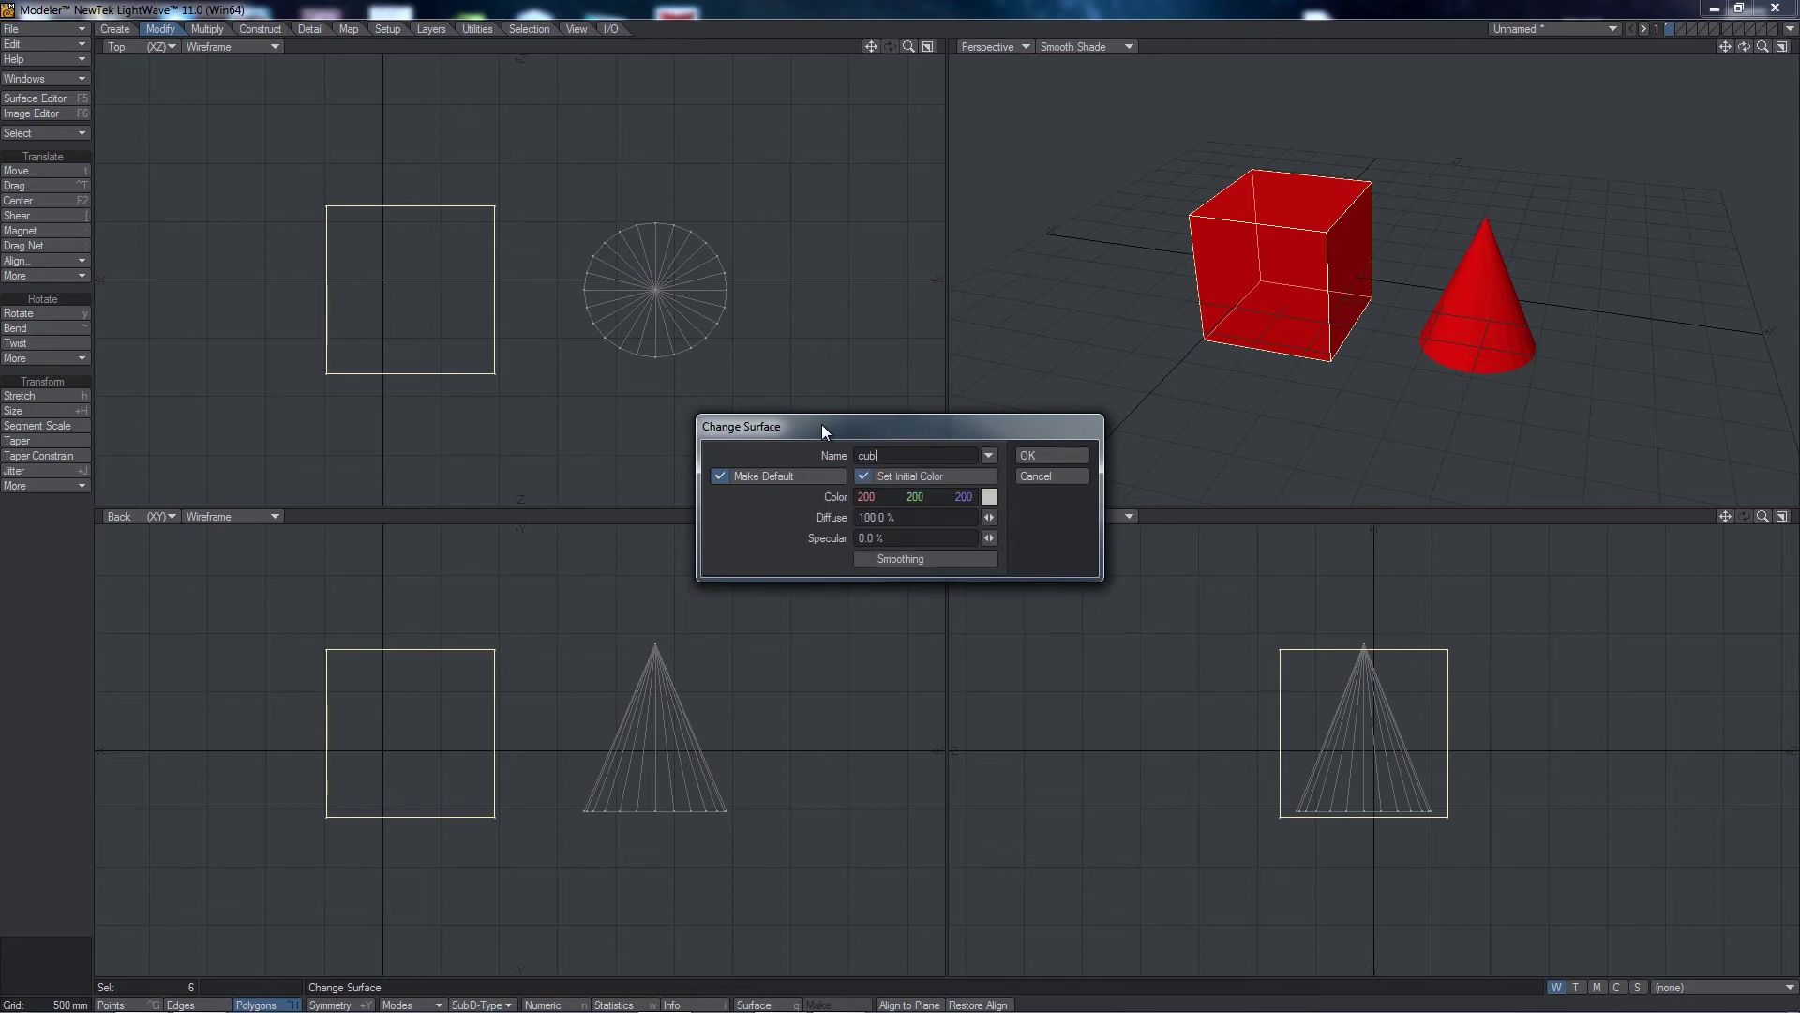
left_click(993, 497)
left_click_drag(1084, 515, 1112, 562)
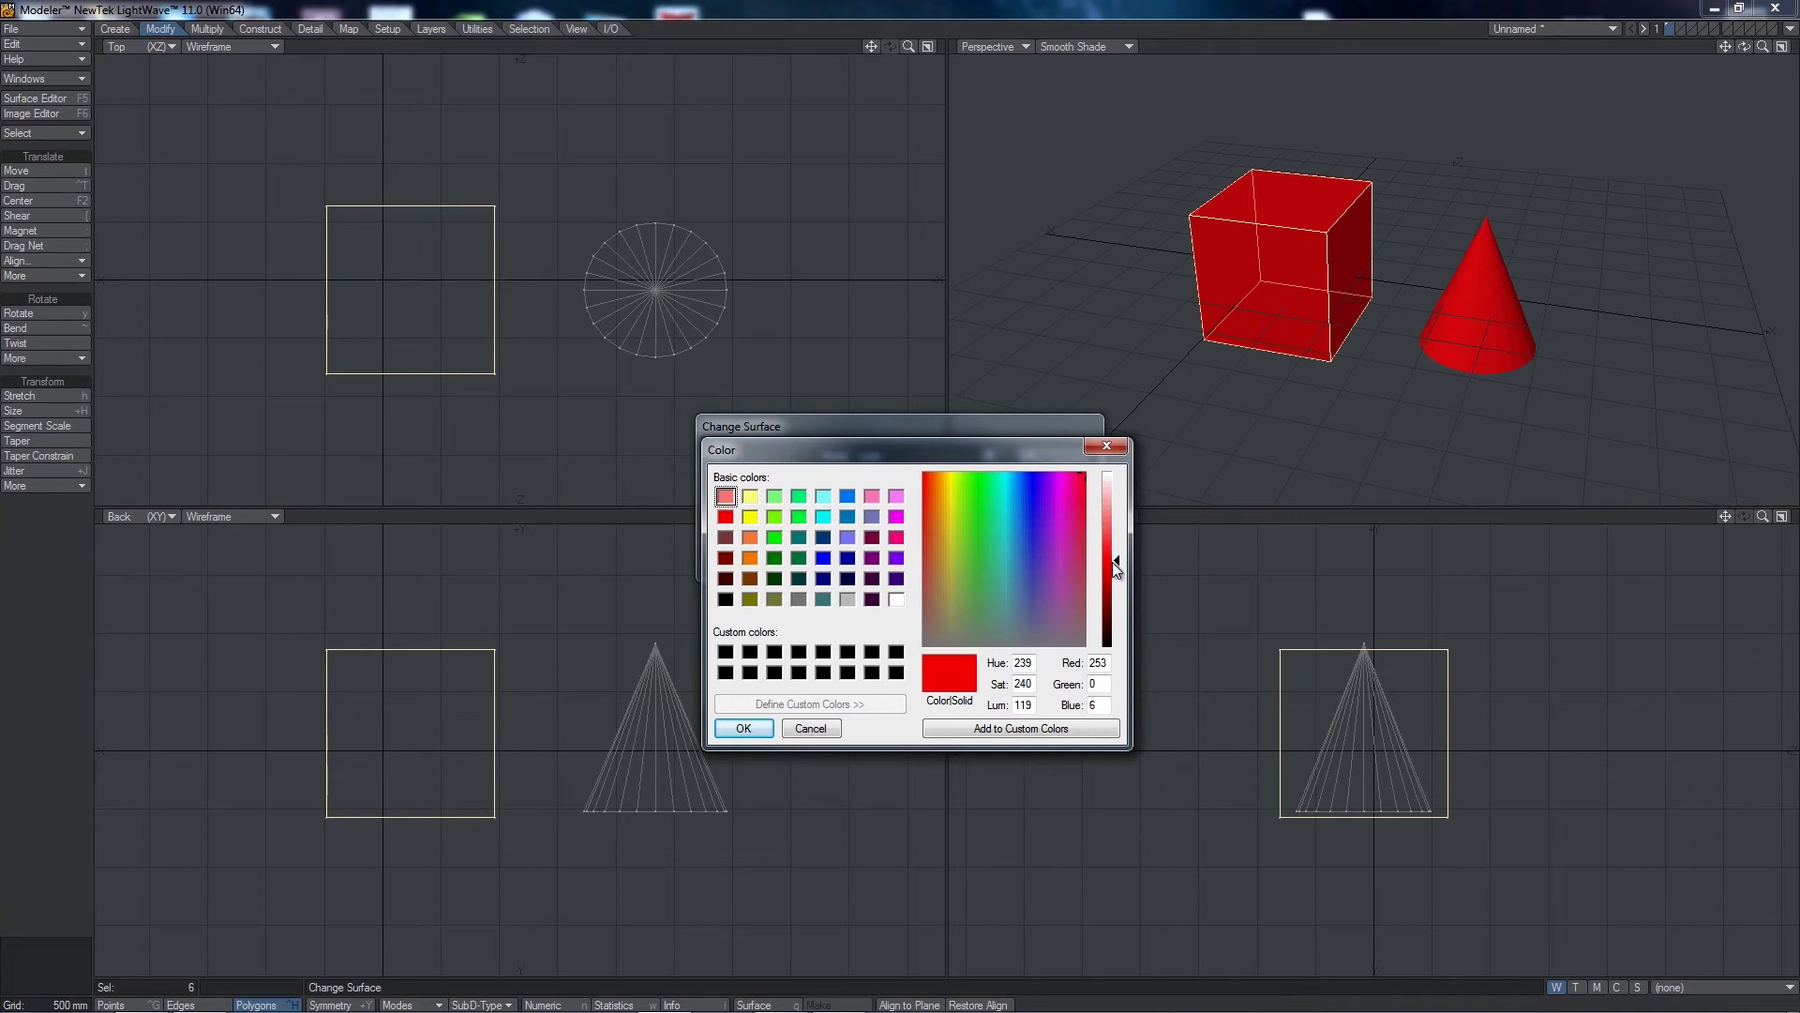
left_click(745, 729)
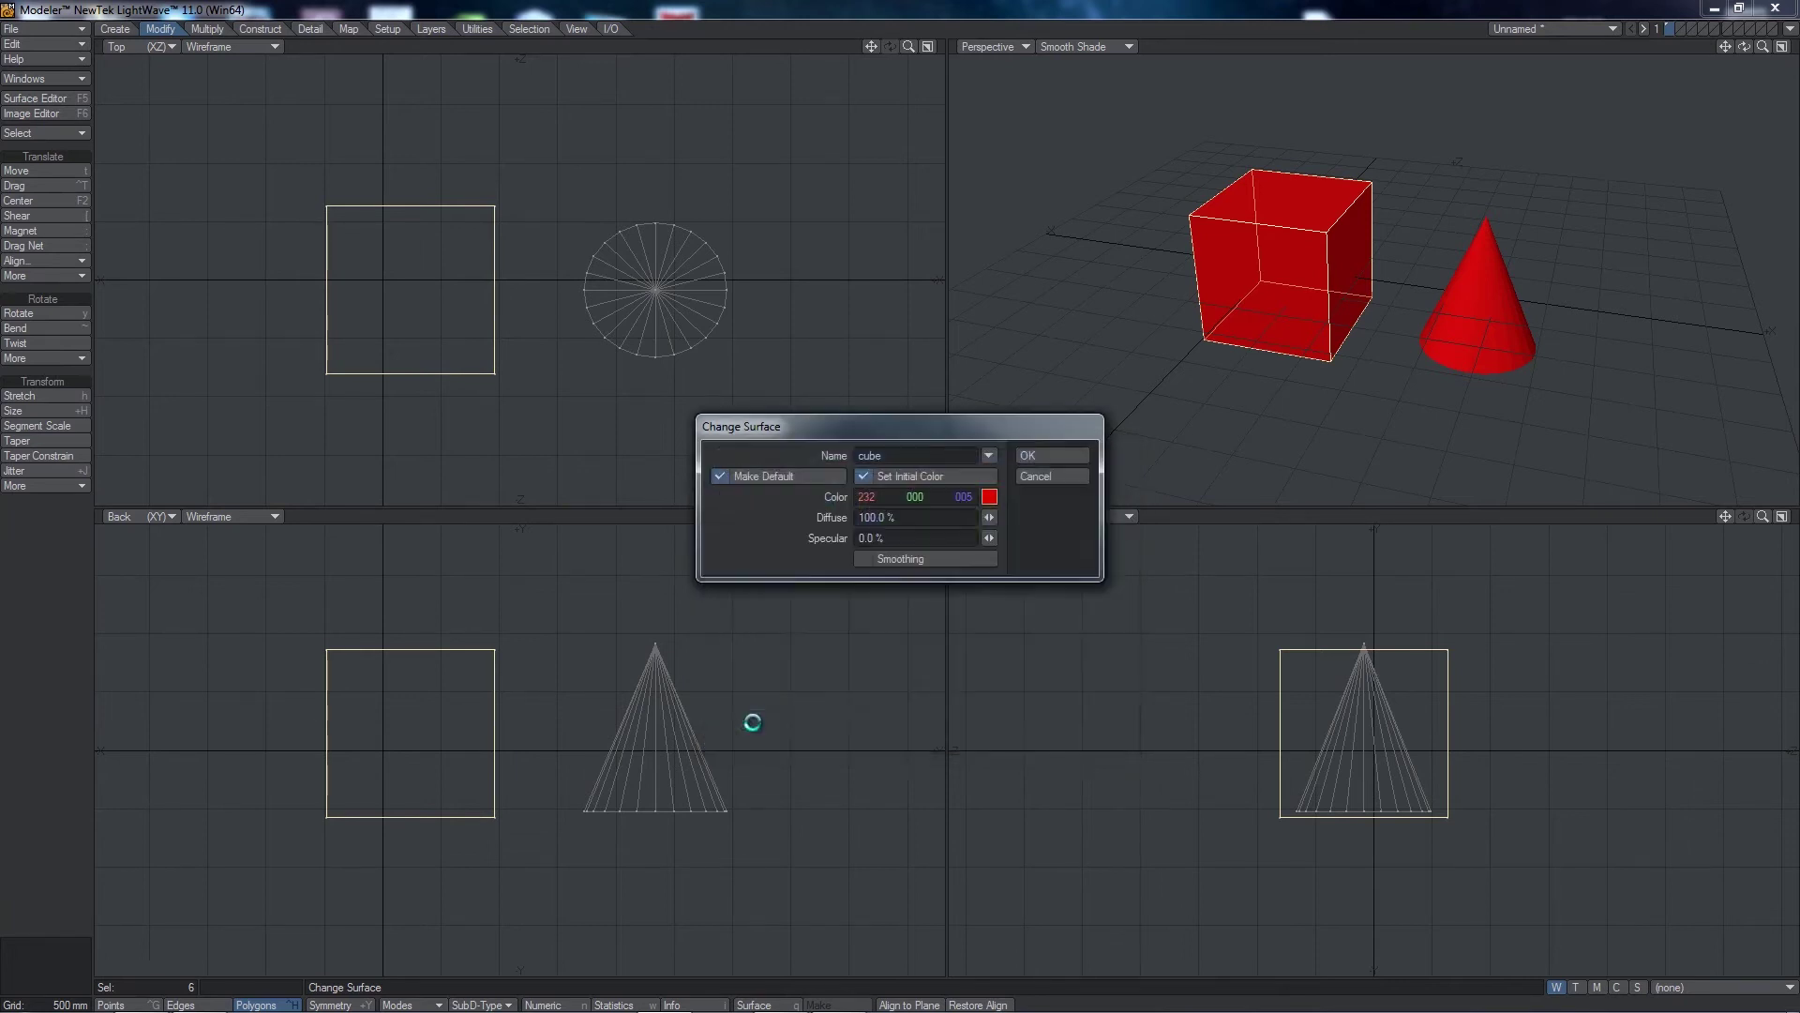
left_click(1058, 458)
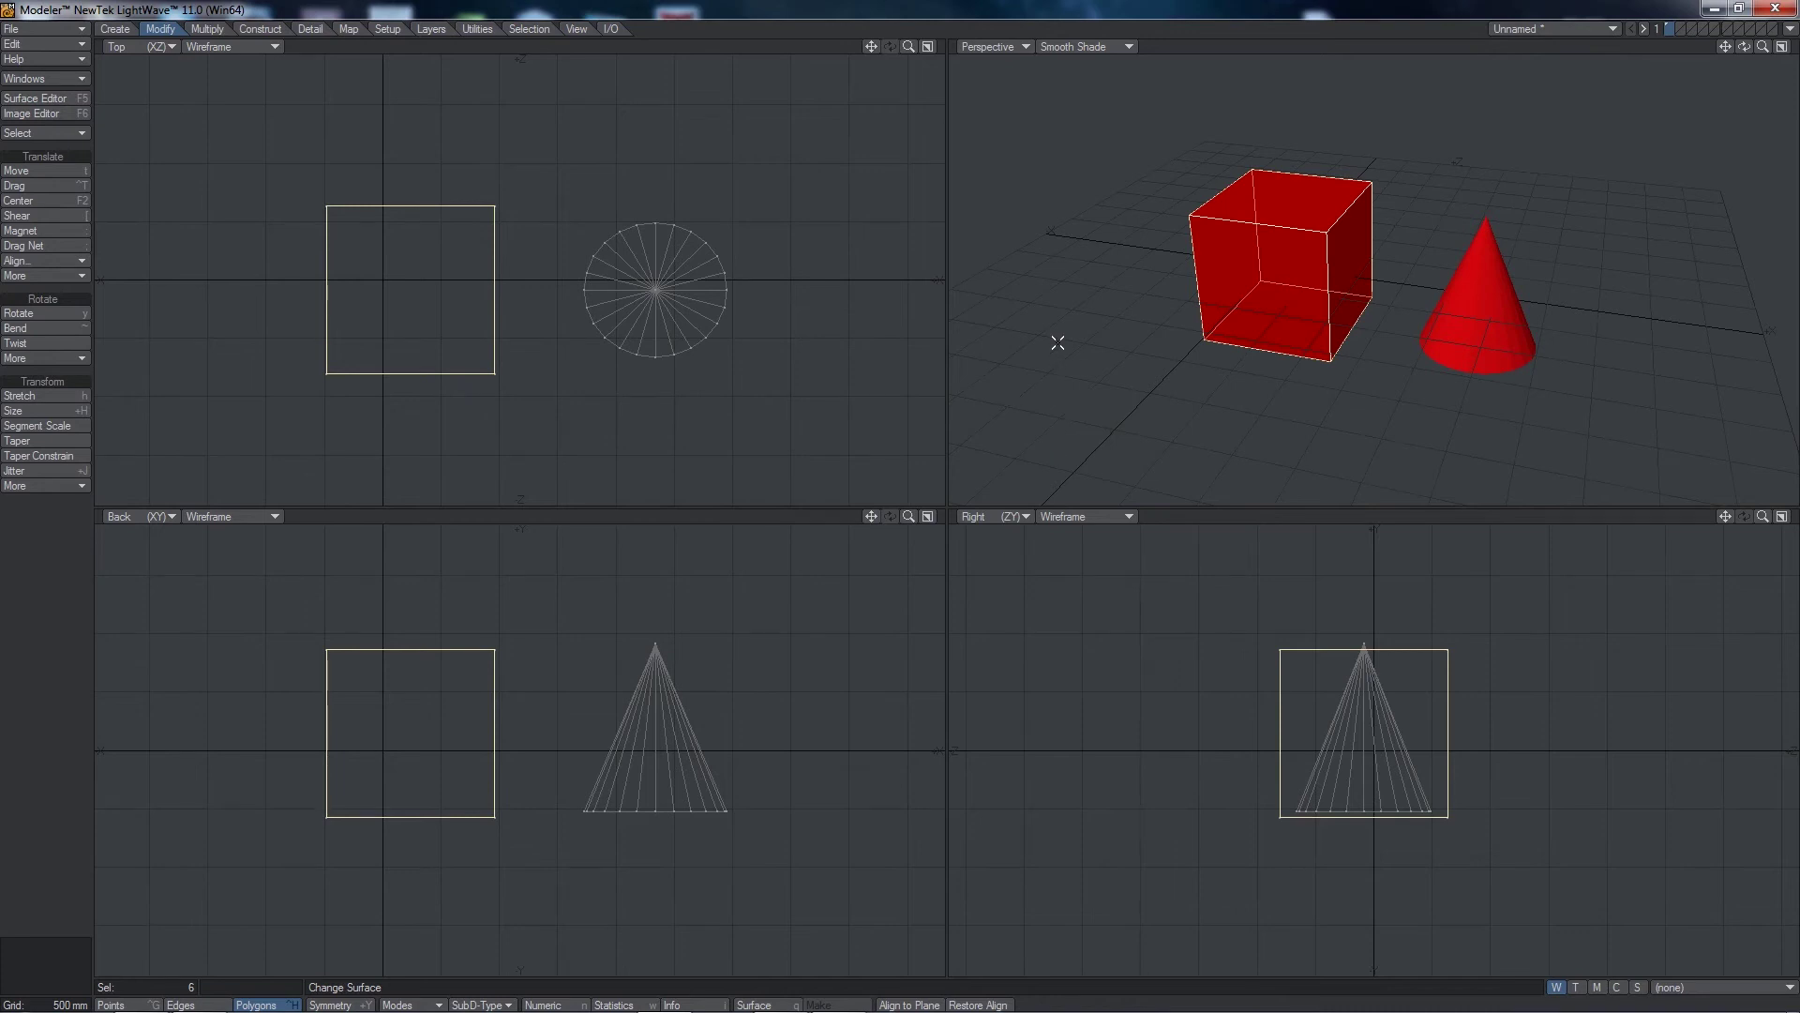
left_click(1118, 986)
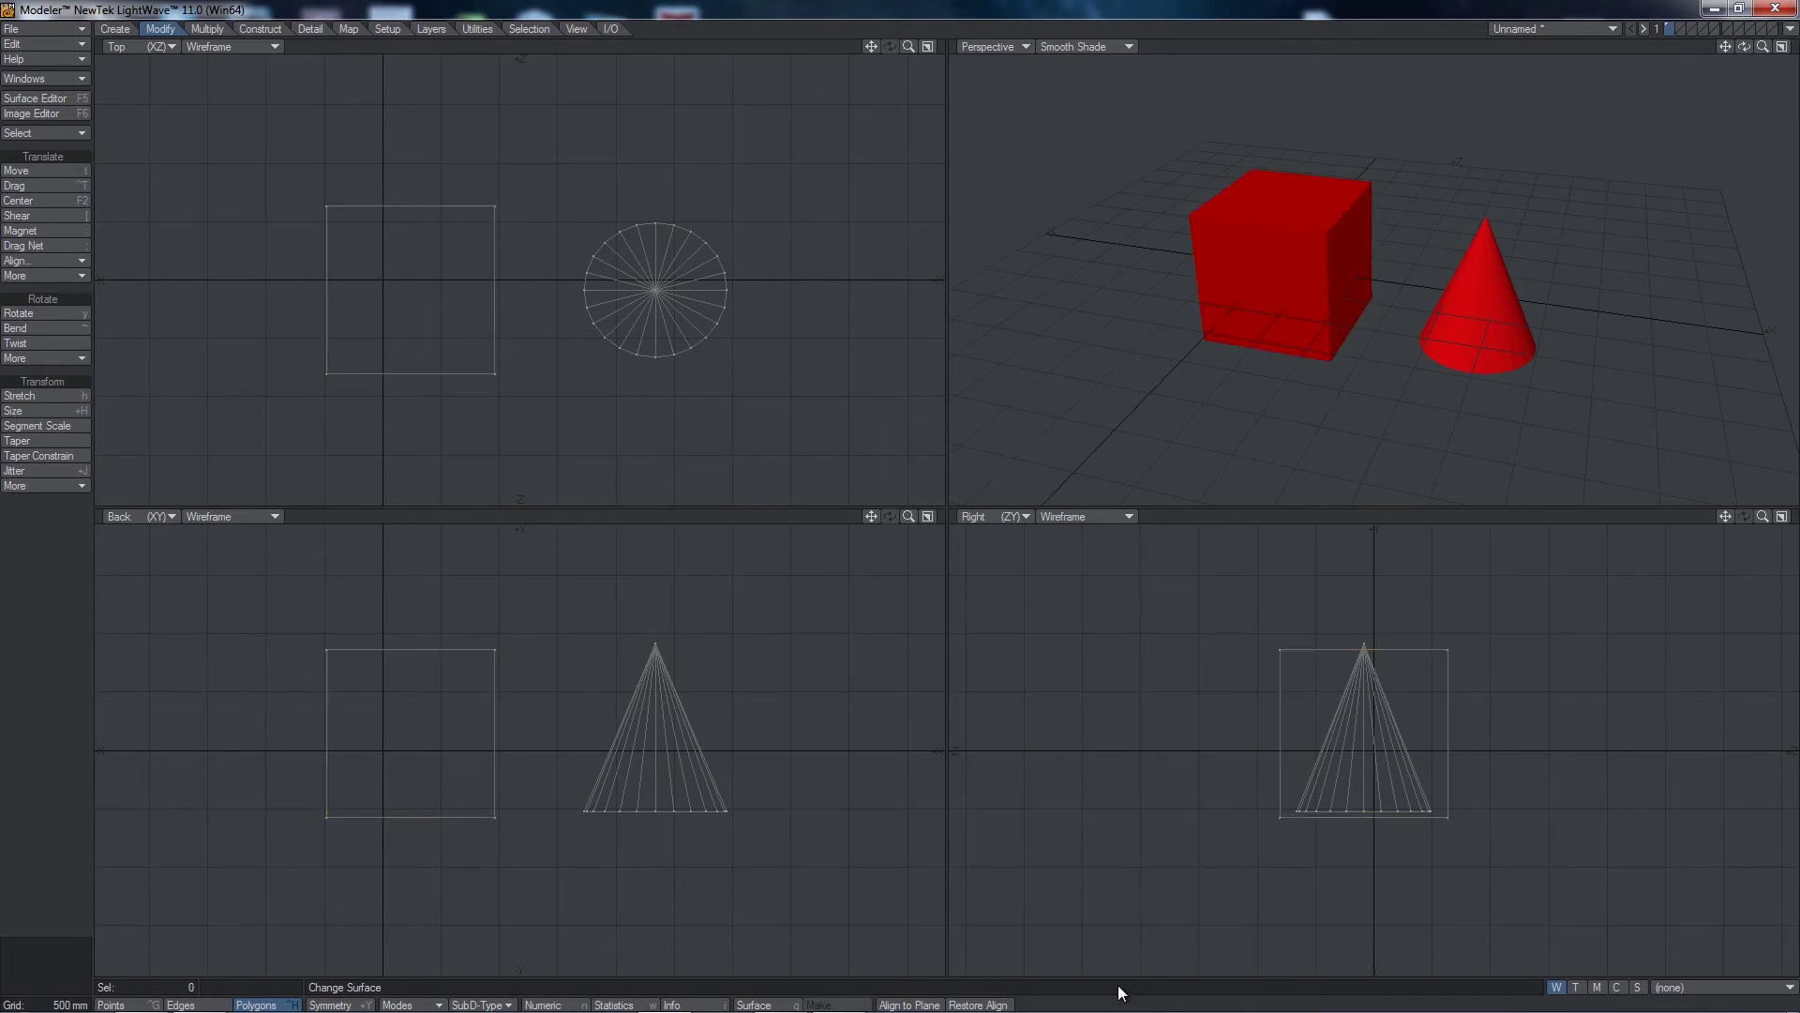
Step: Set the Default surface's colour to light grey (200, 200, 200) in the Surface Editor
left_click(54, 97)
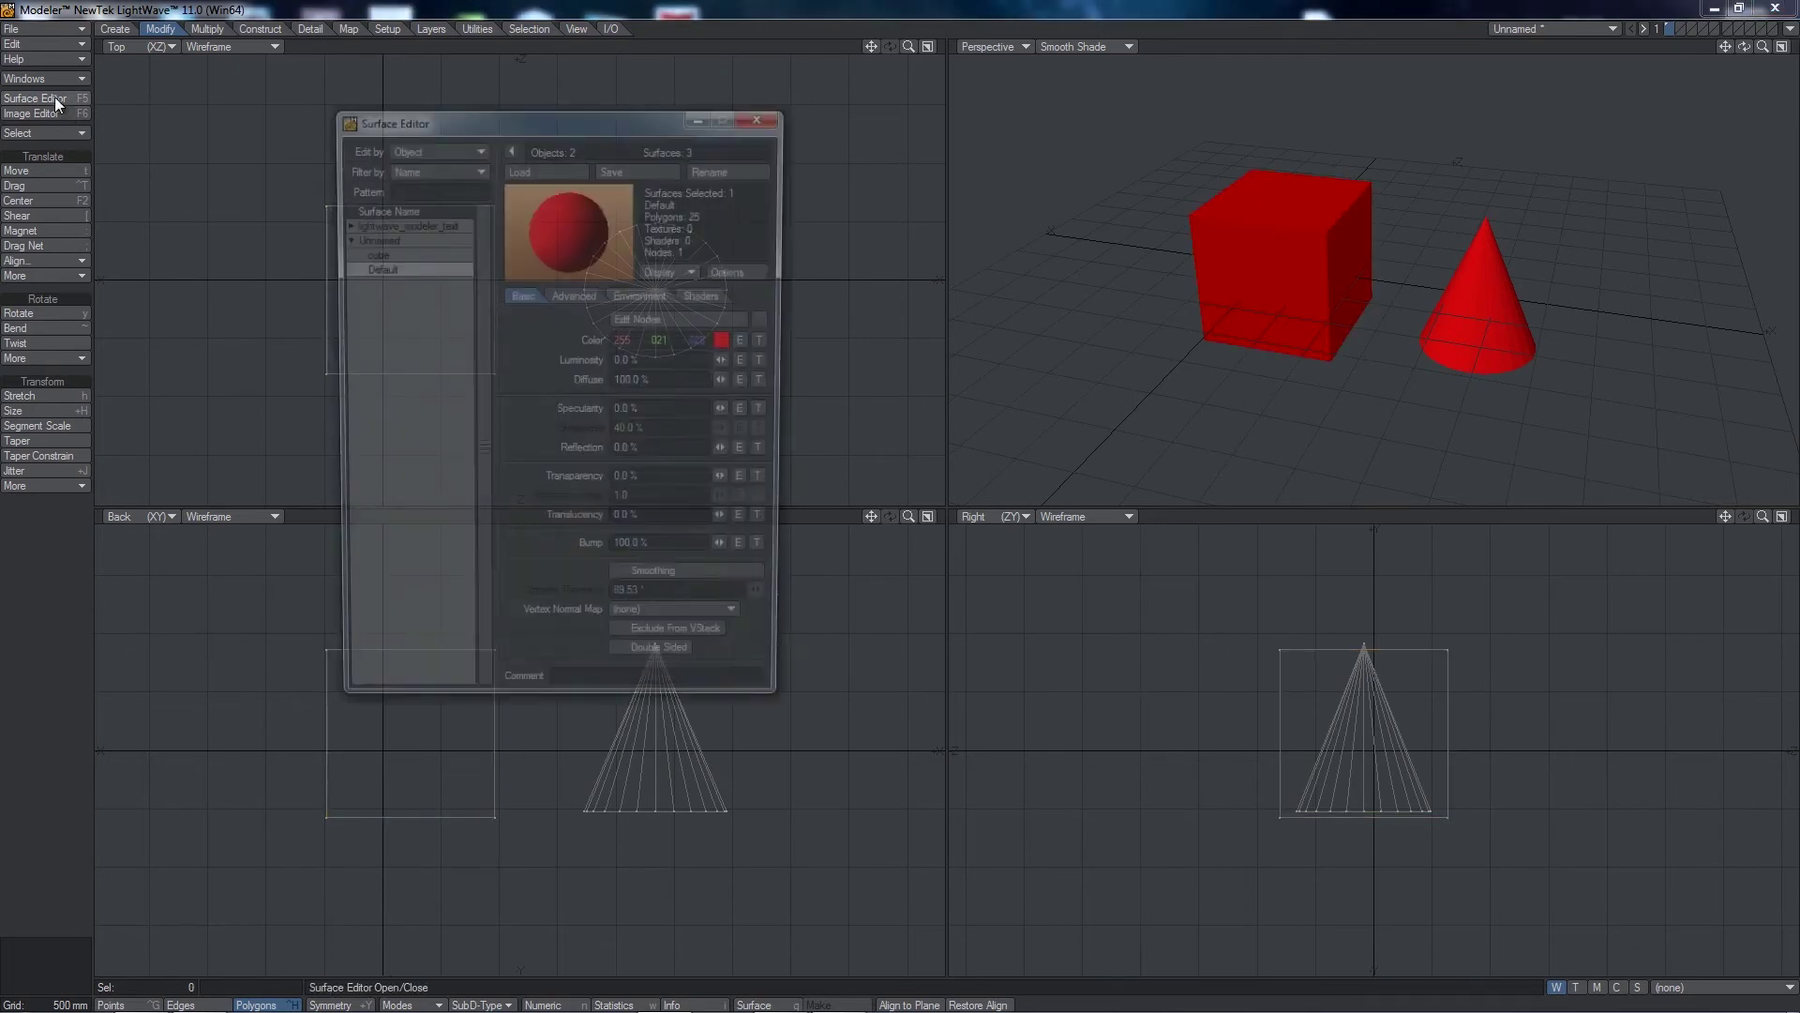
left_click(374, 255)
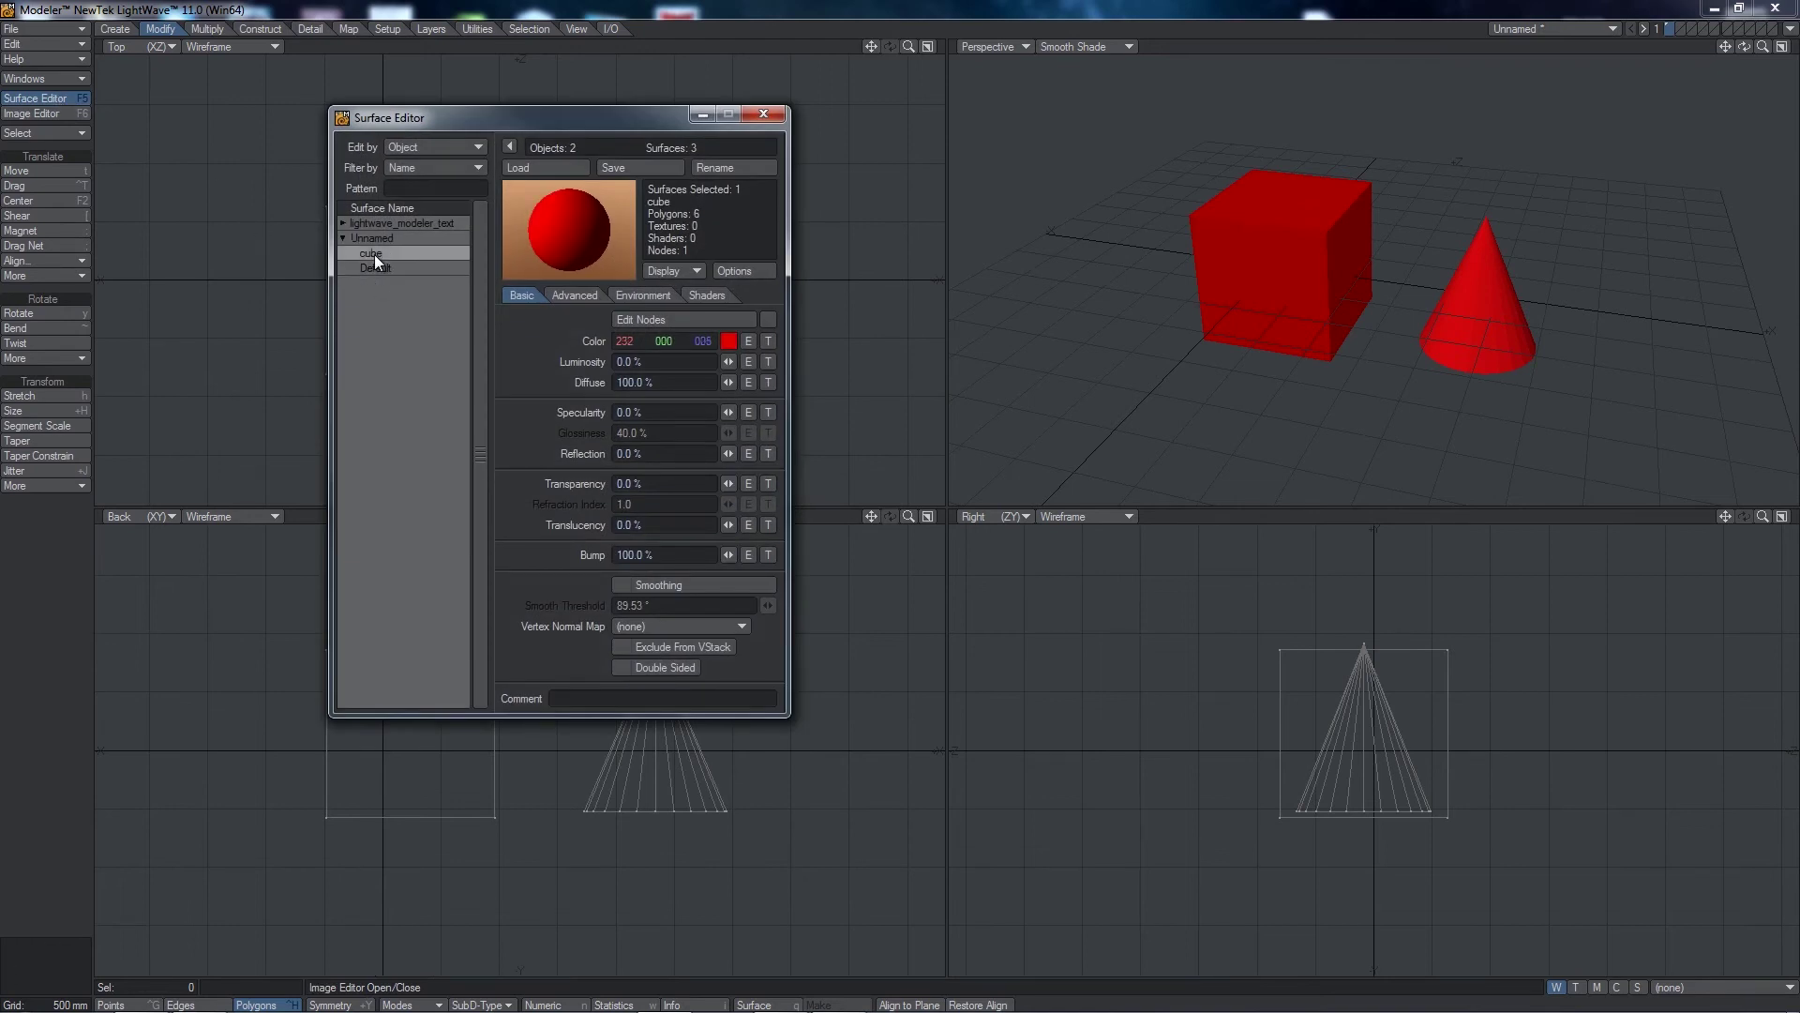
left_click(379, 267)
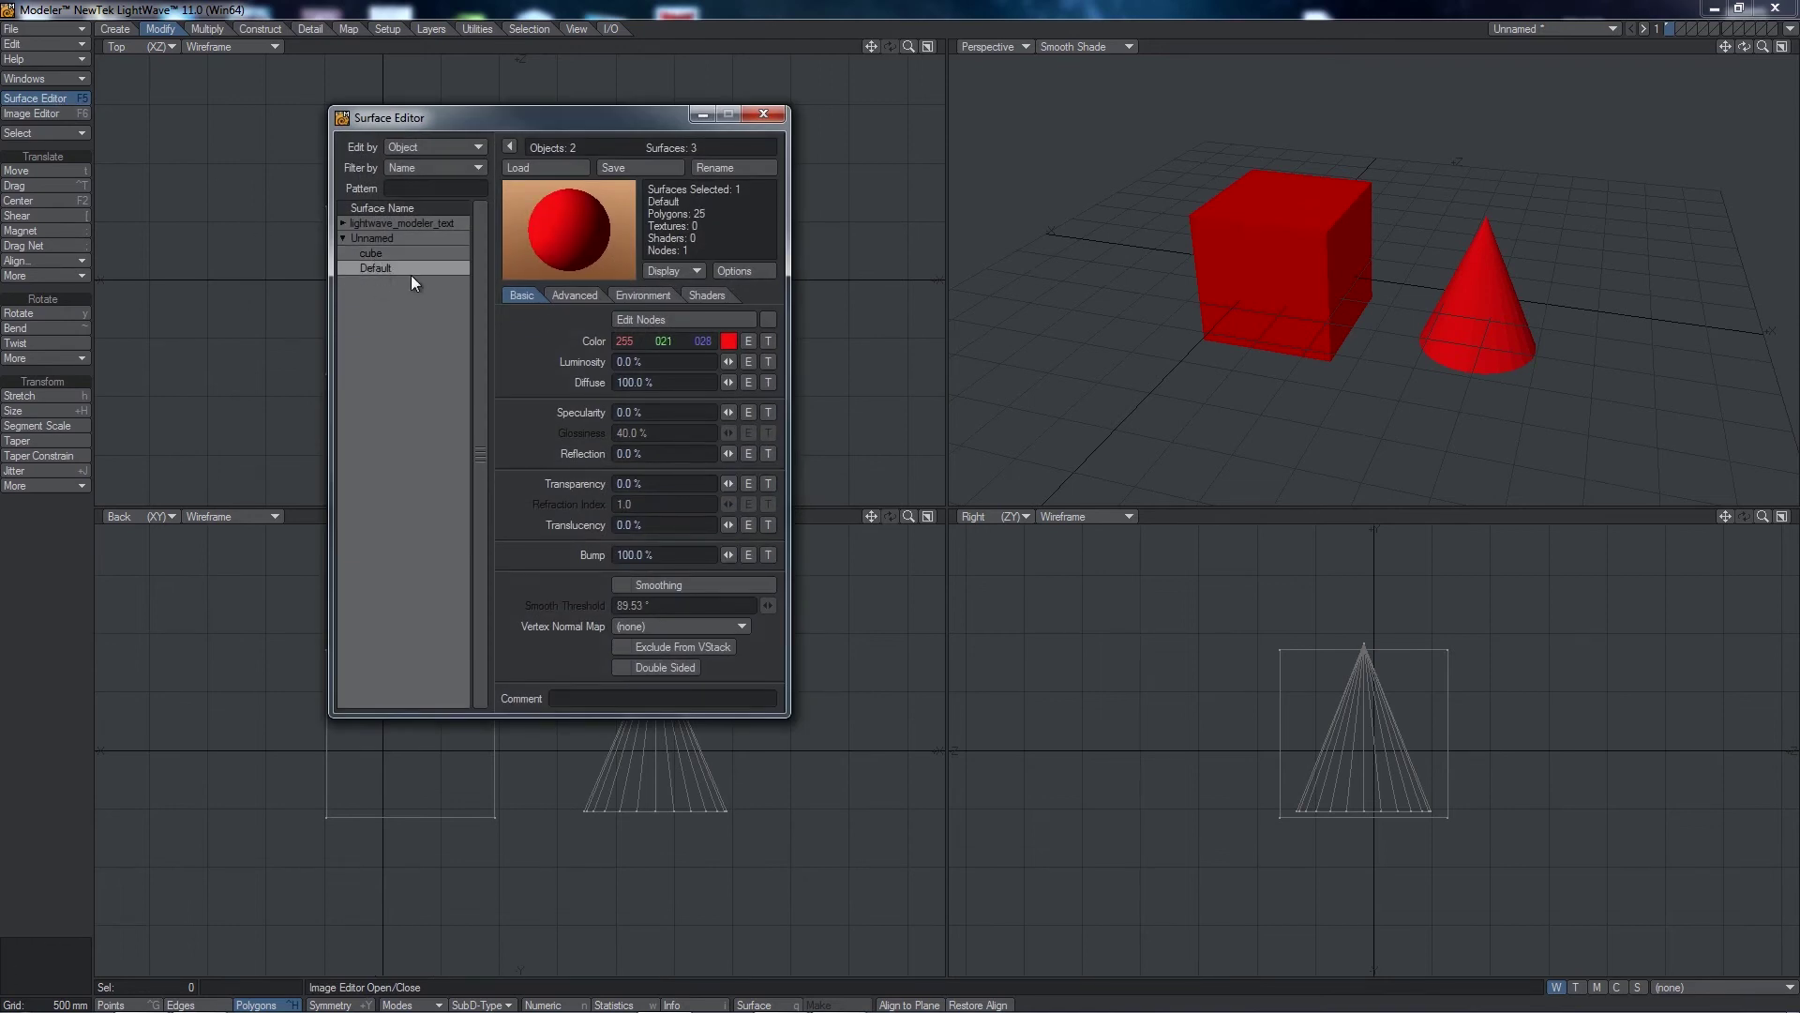
left_click(729, 340)
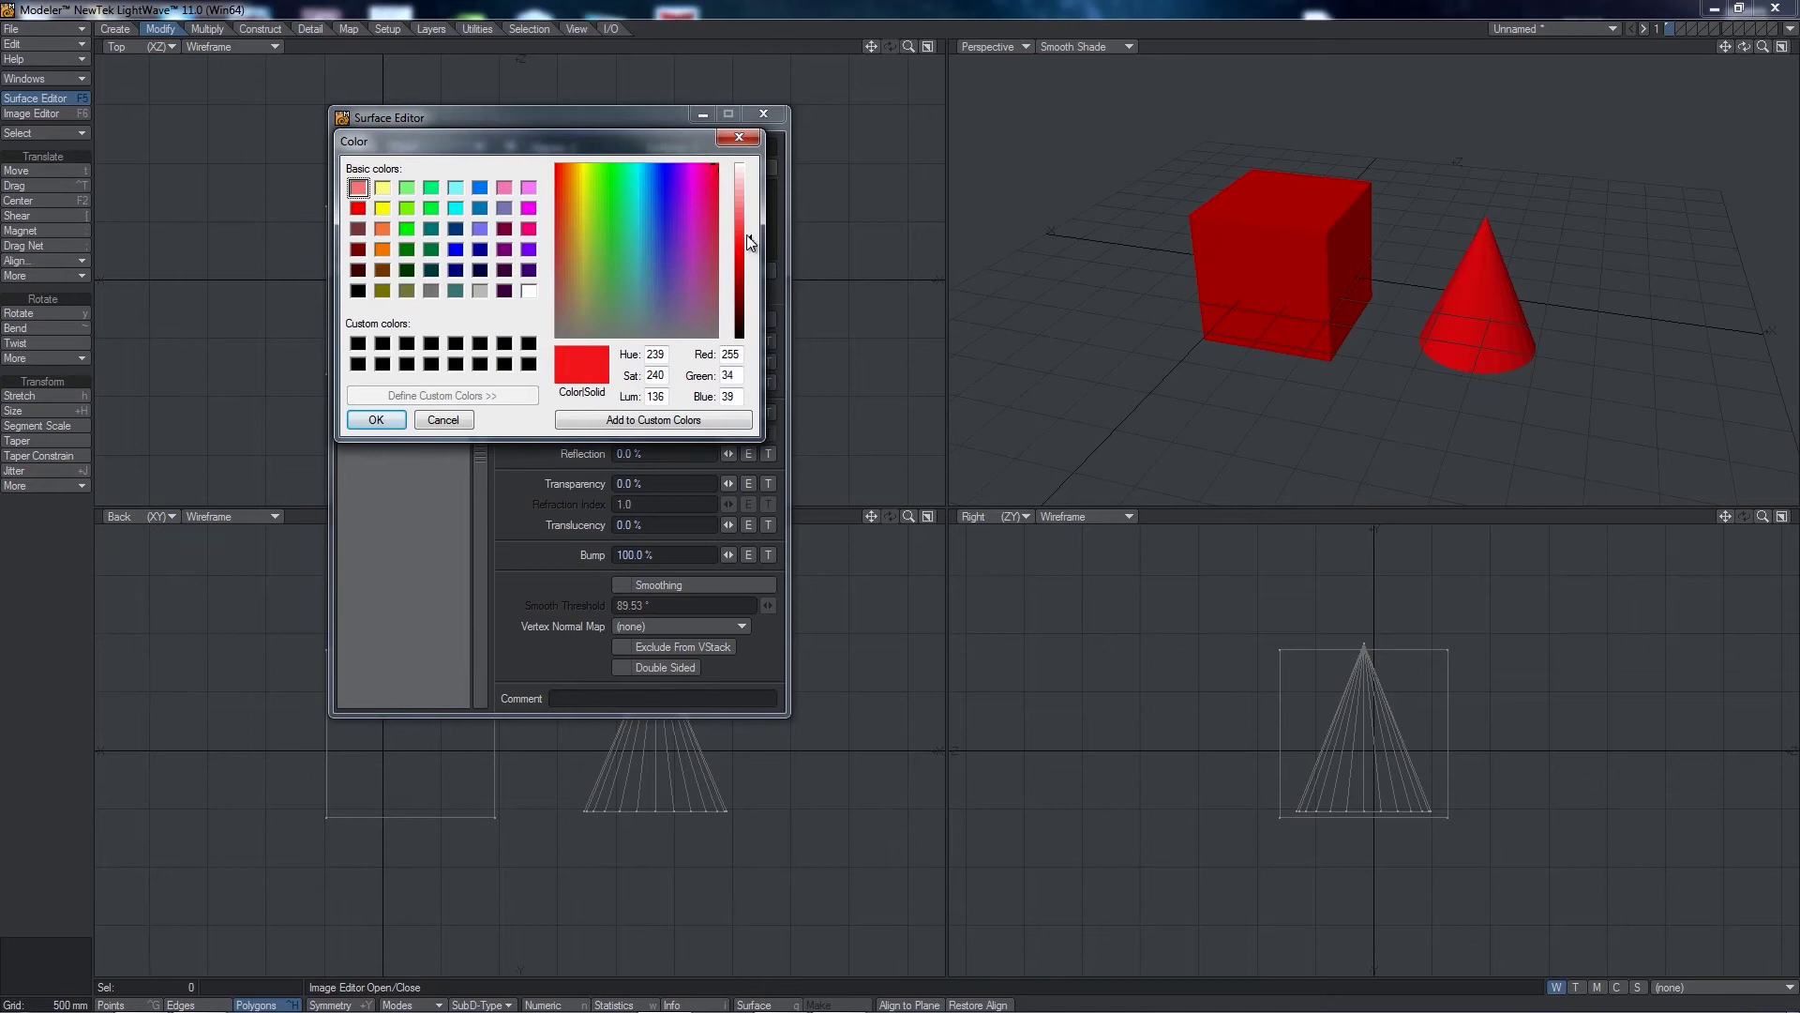
left_click(740, 166)
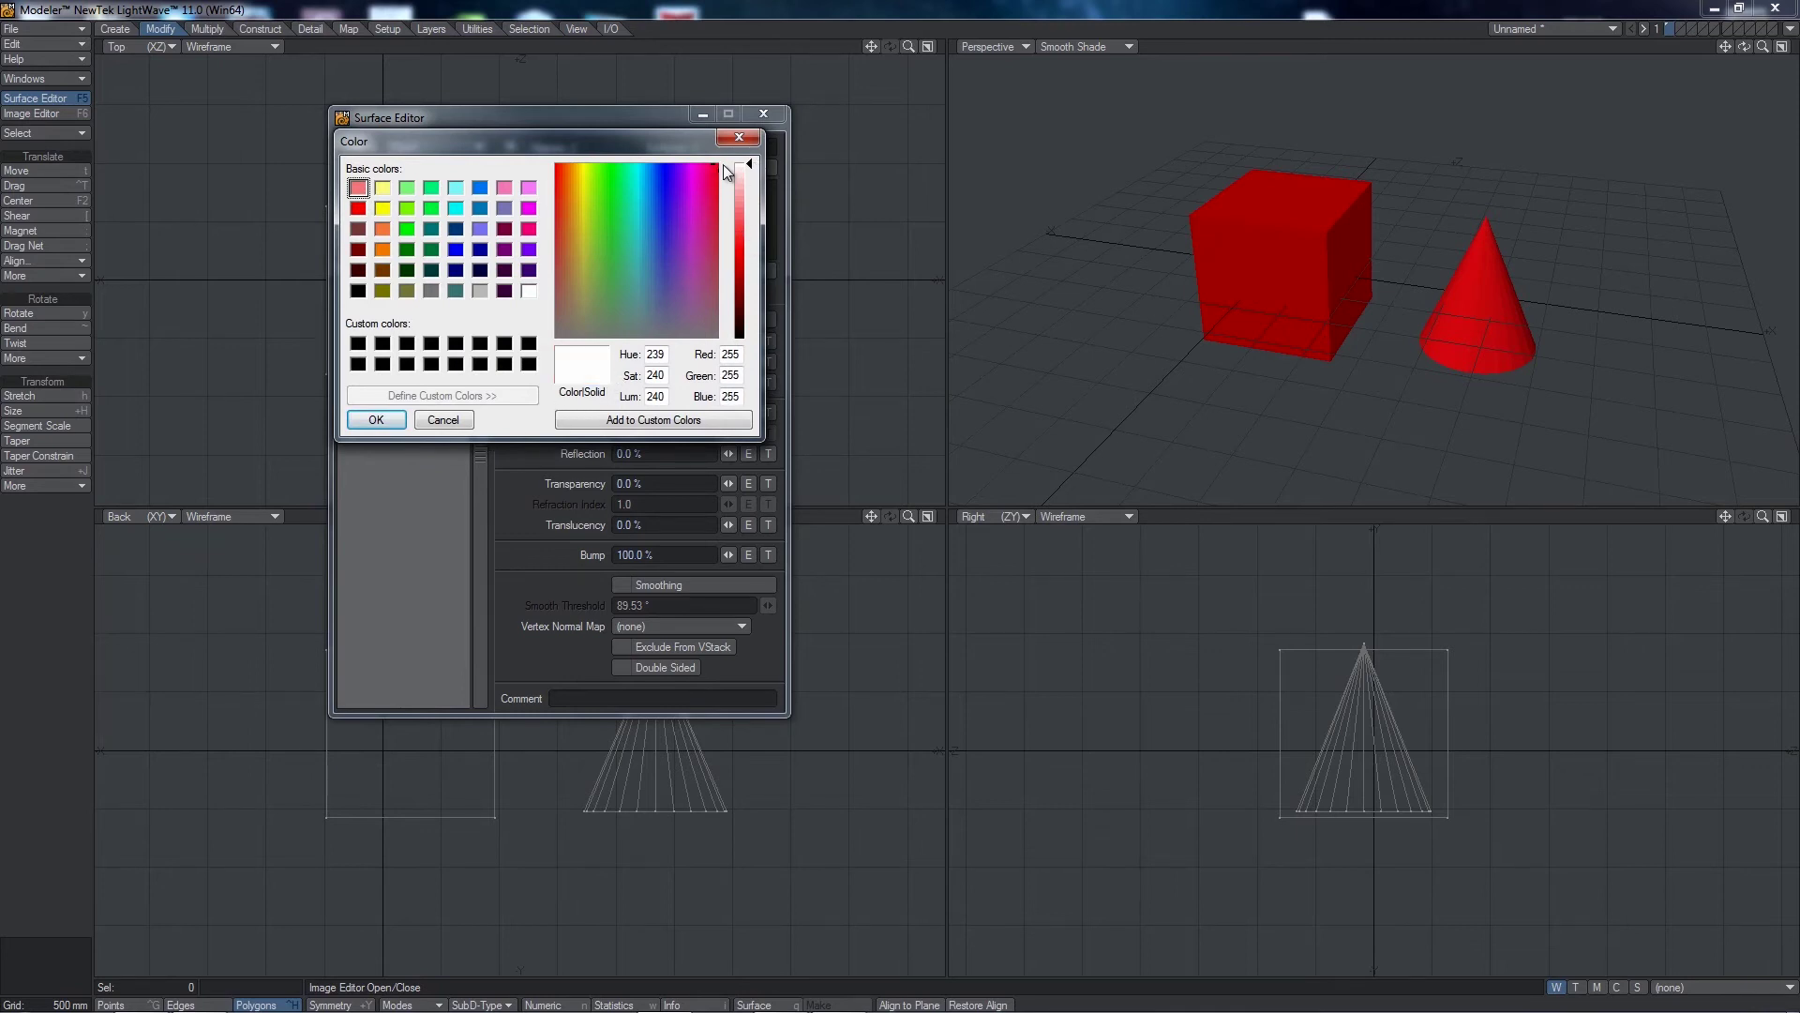
left_click_drag(713, 171, 714, 323)
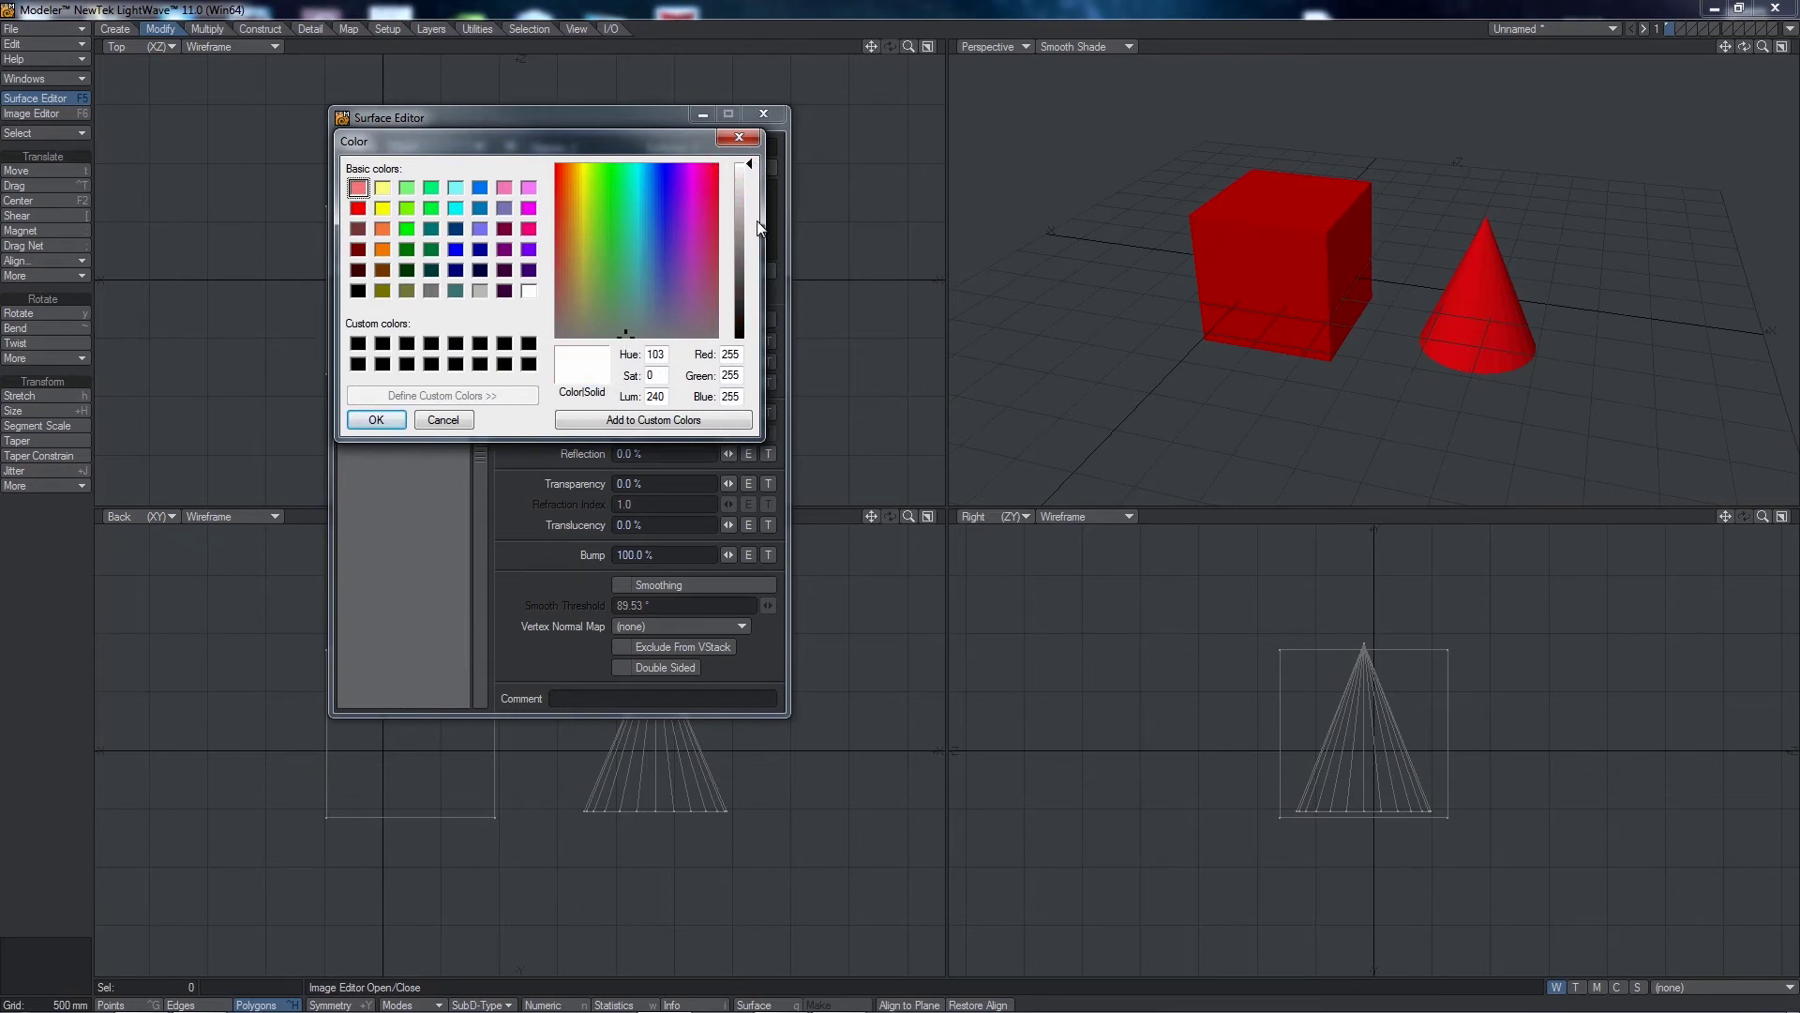
left_click(744, 208)
left_click(747, 201)
left_click(380, 421)
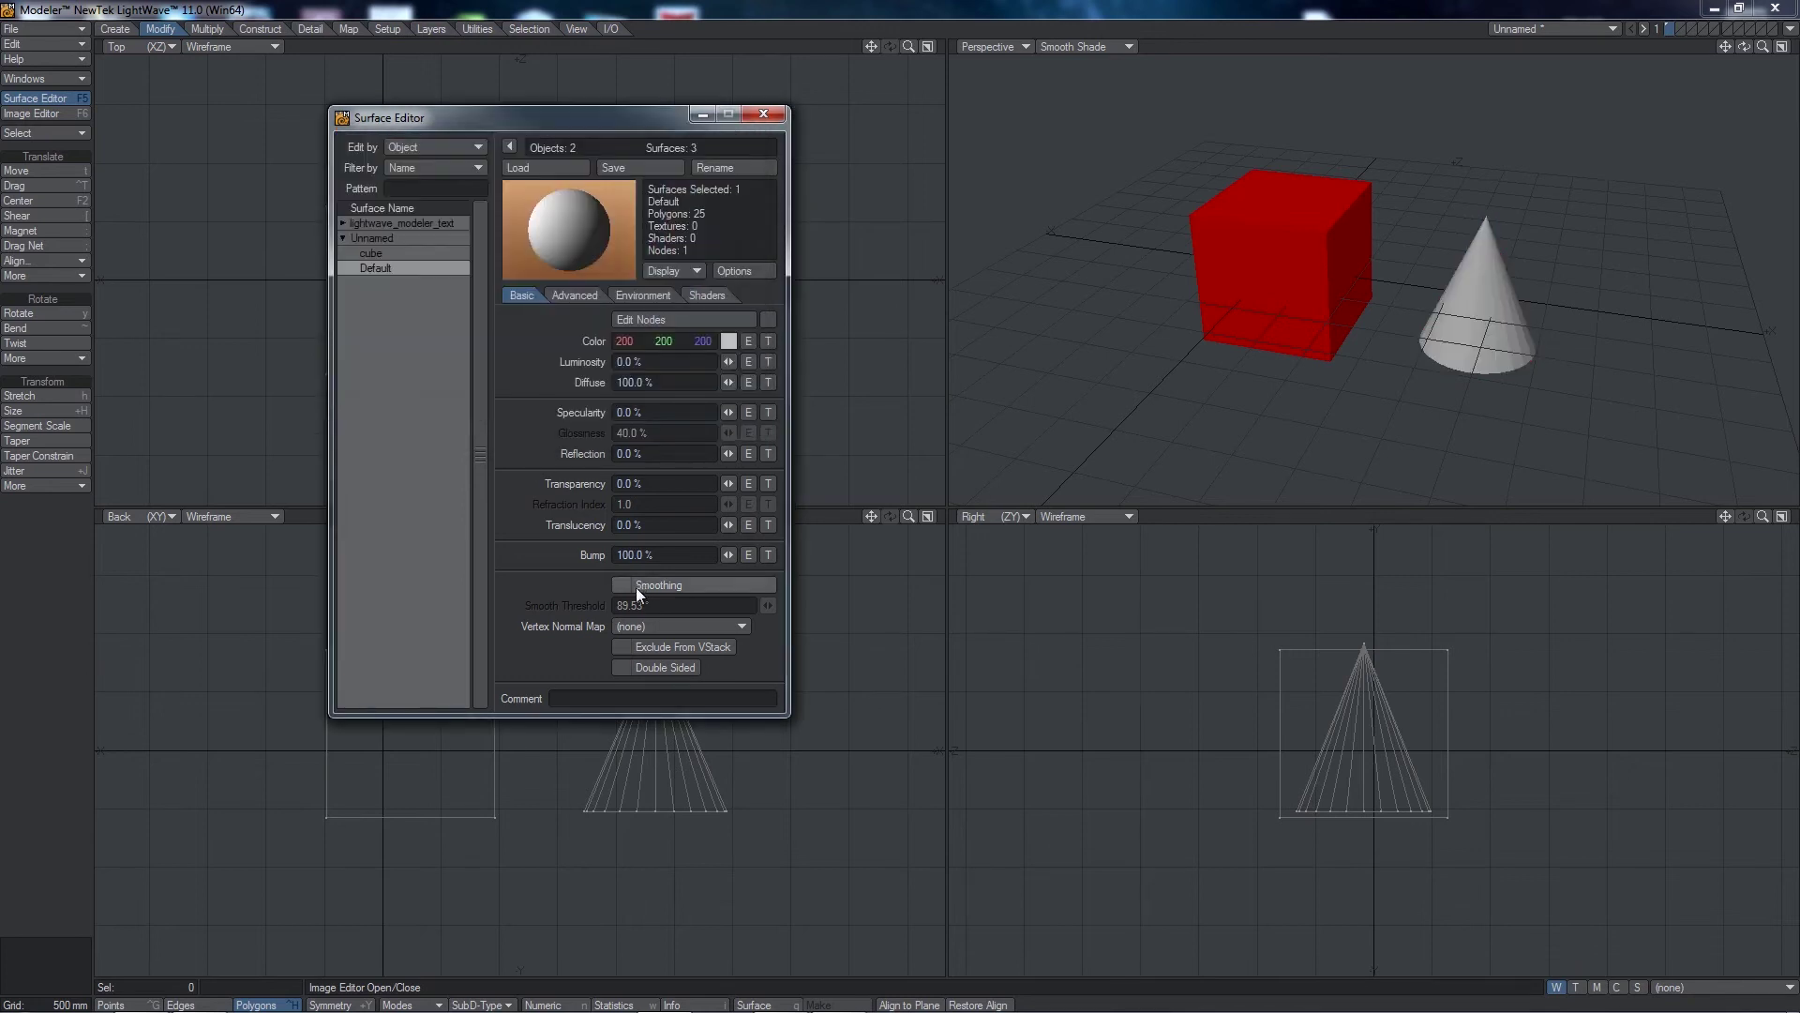
left_click(764, 113)
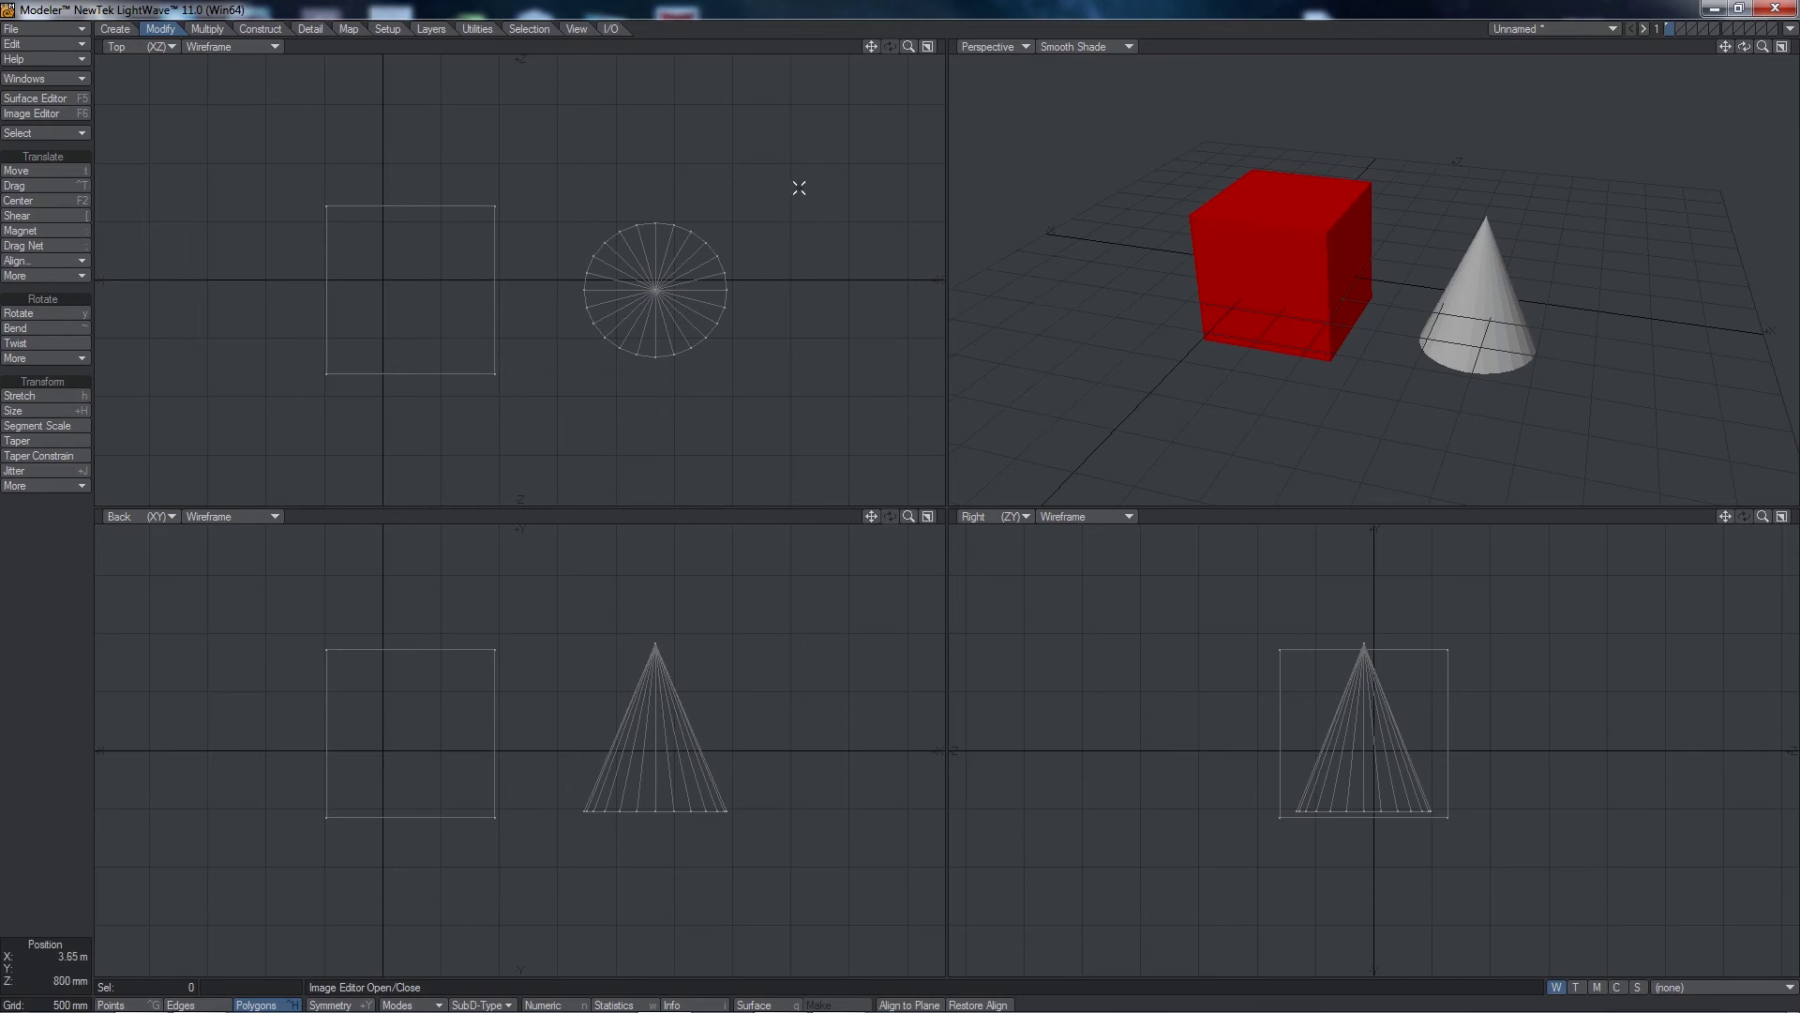
Step: Lasso-select the cone's polygons, assign them a new surface named cone with a yellow colour (237, 255, 9), and clear the selection
mouse_move(751, 162)
right_mouse_down()
mouse_move(572, 228)
mouse_move(844, 373)
right_mouse_up()
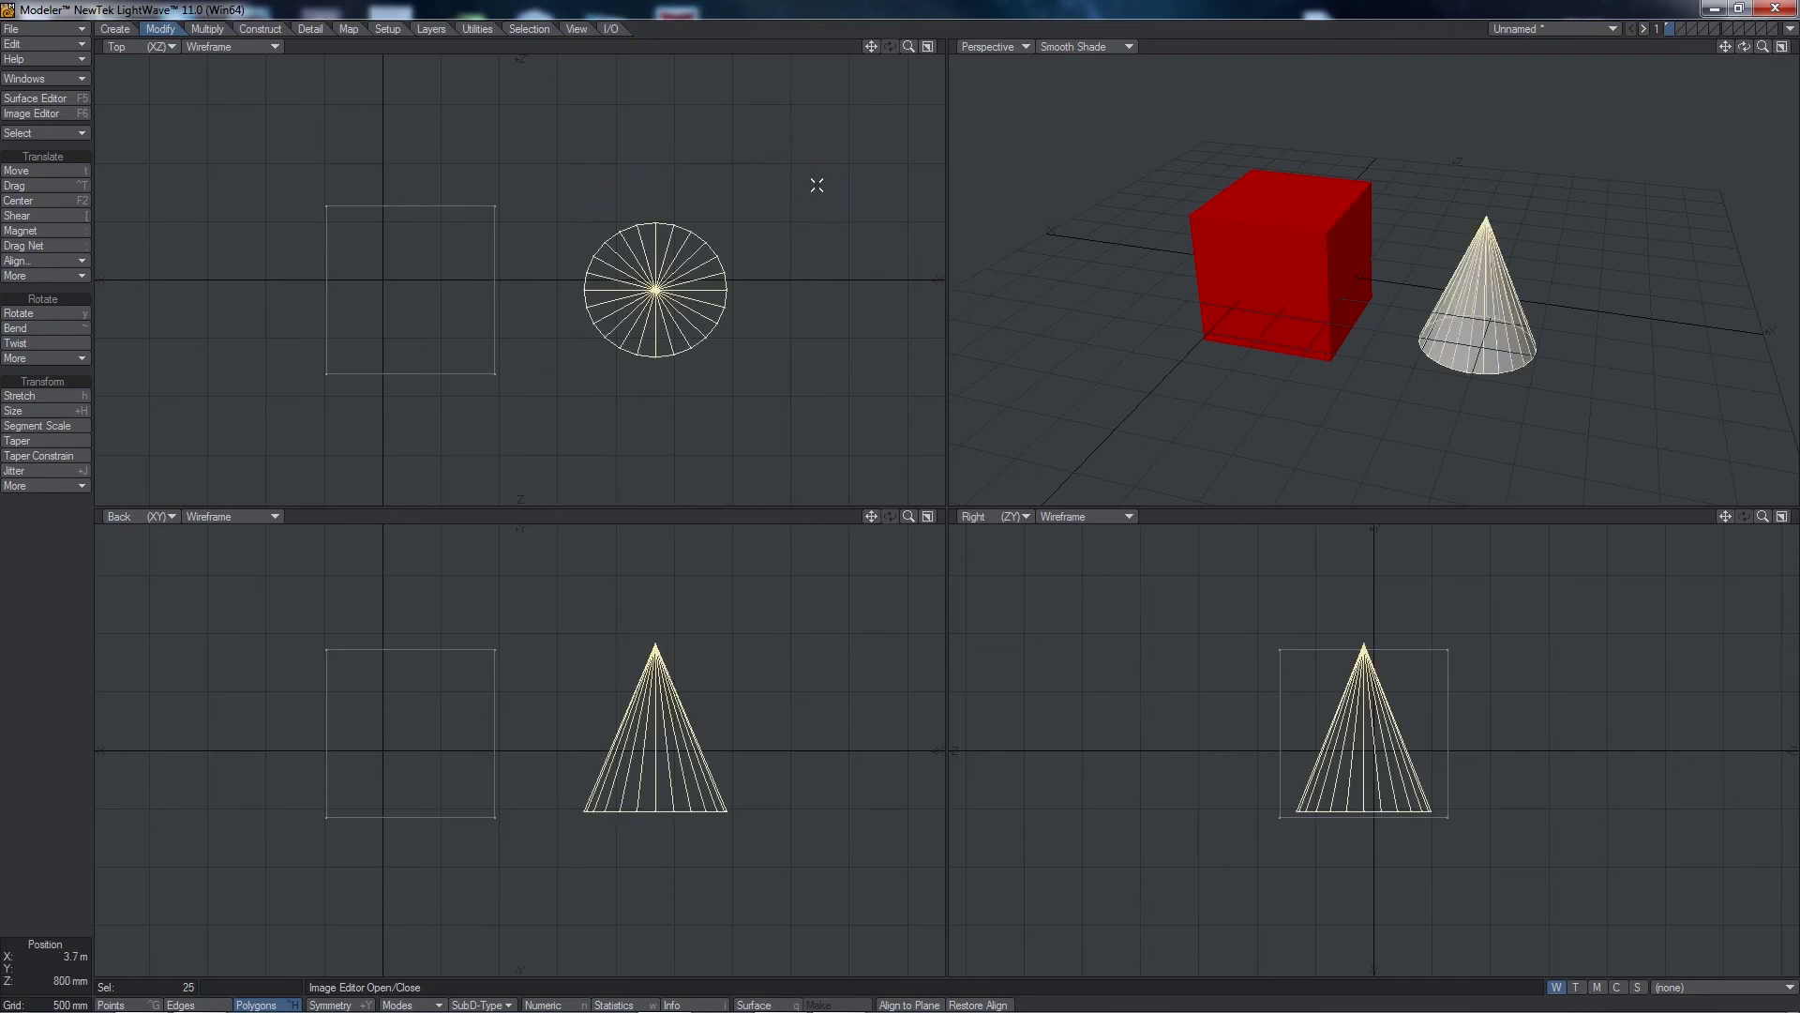
key("q")
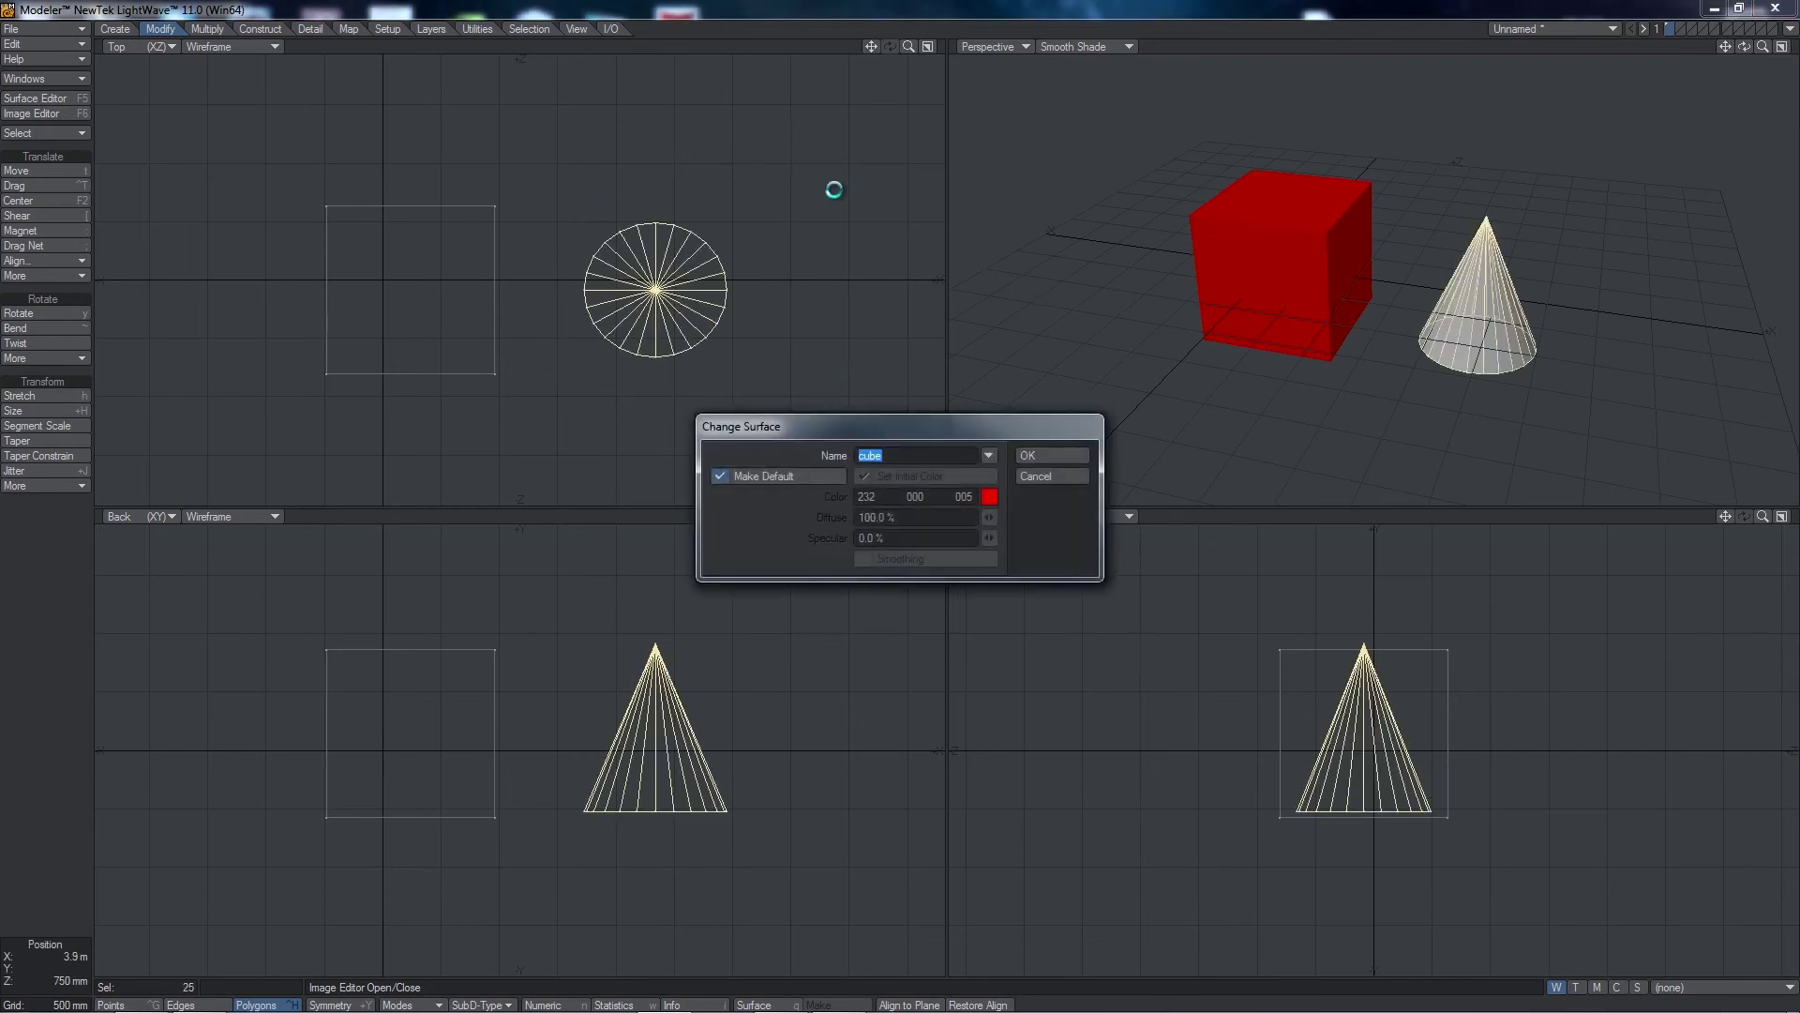
type("cone")
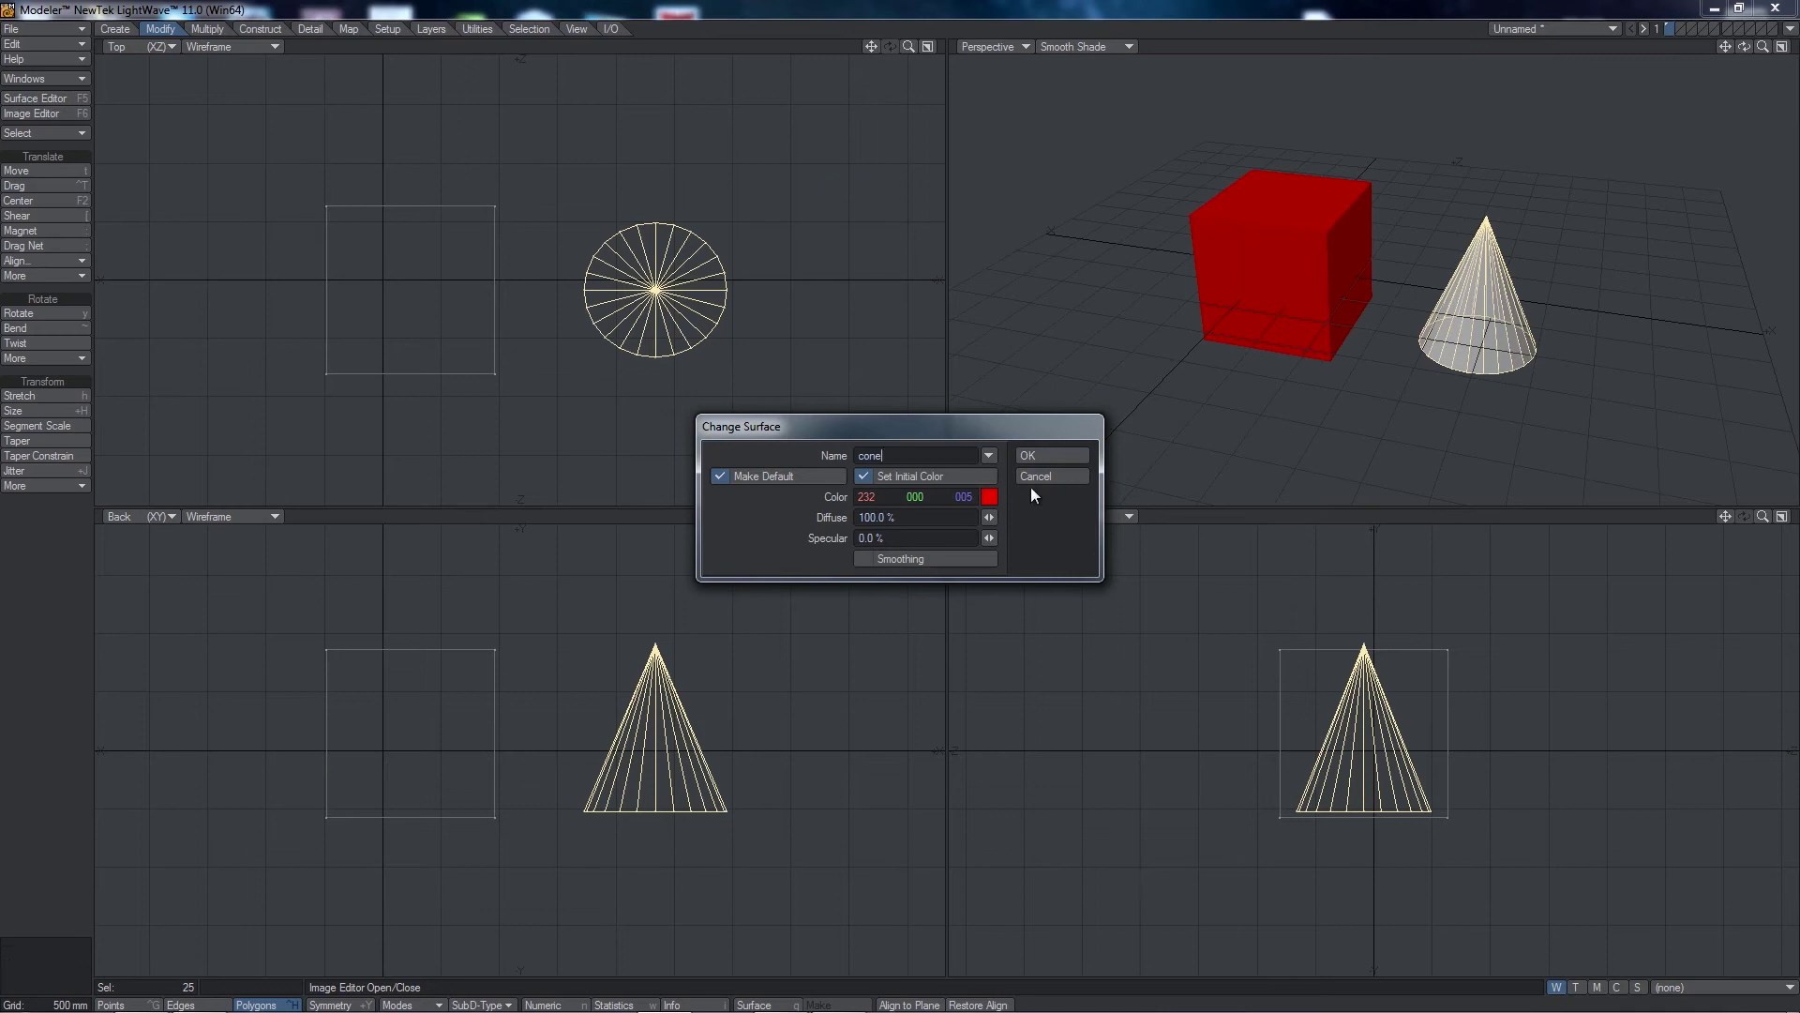
left_click(989, 495)
left_click(952, 474)
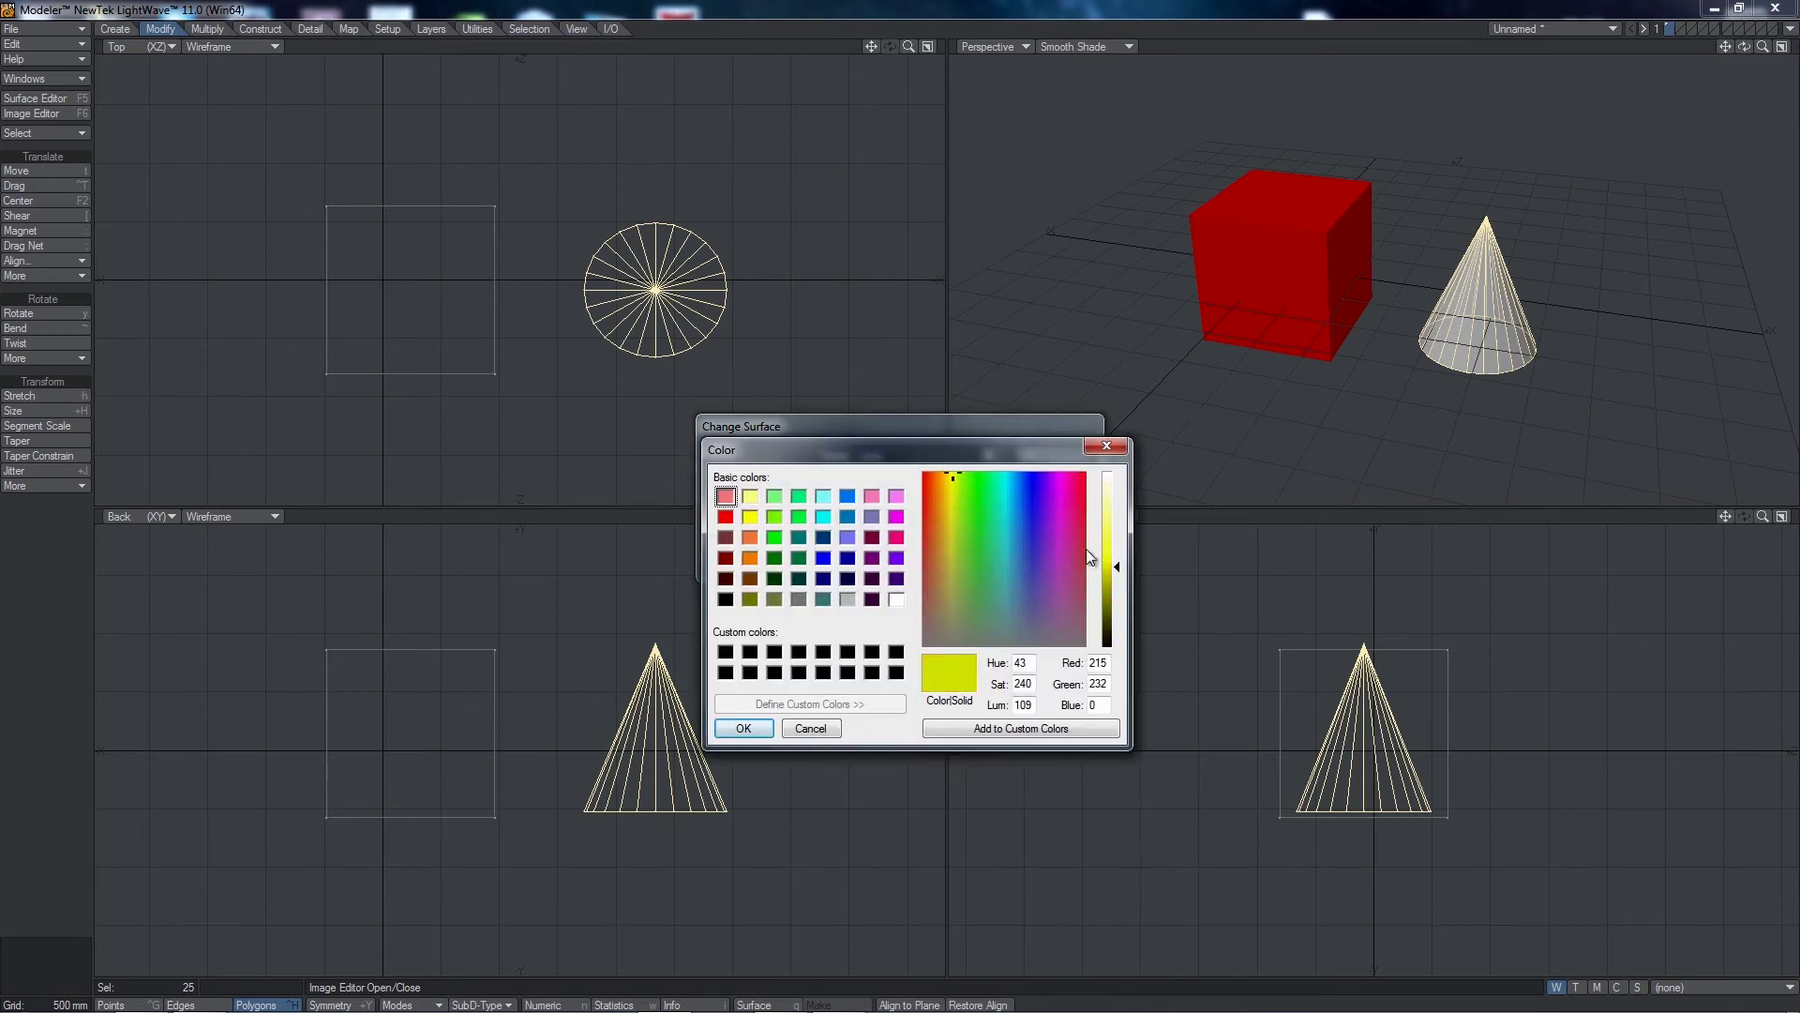
left_click(744, 728)
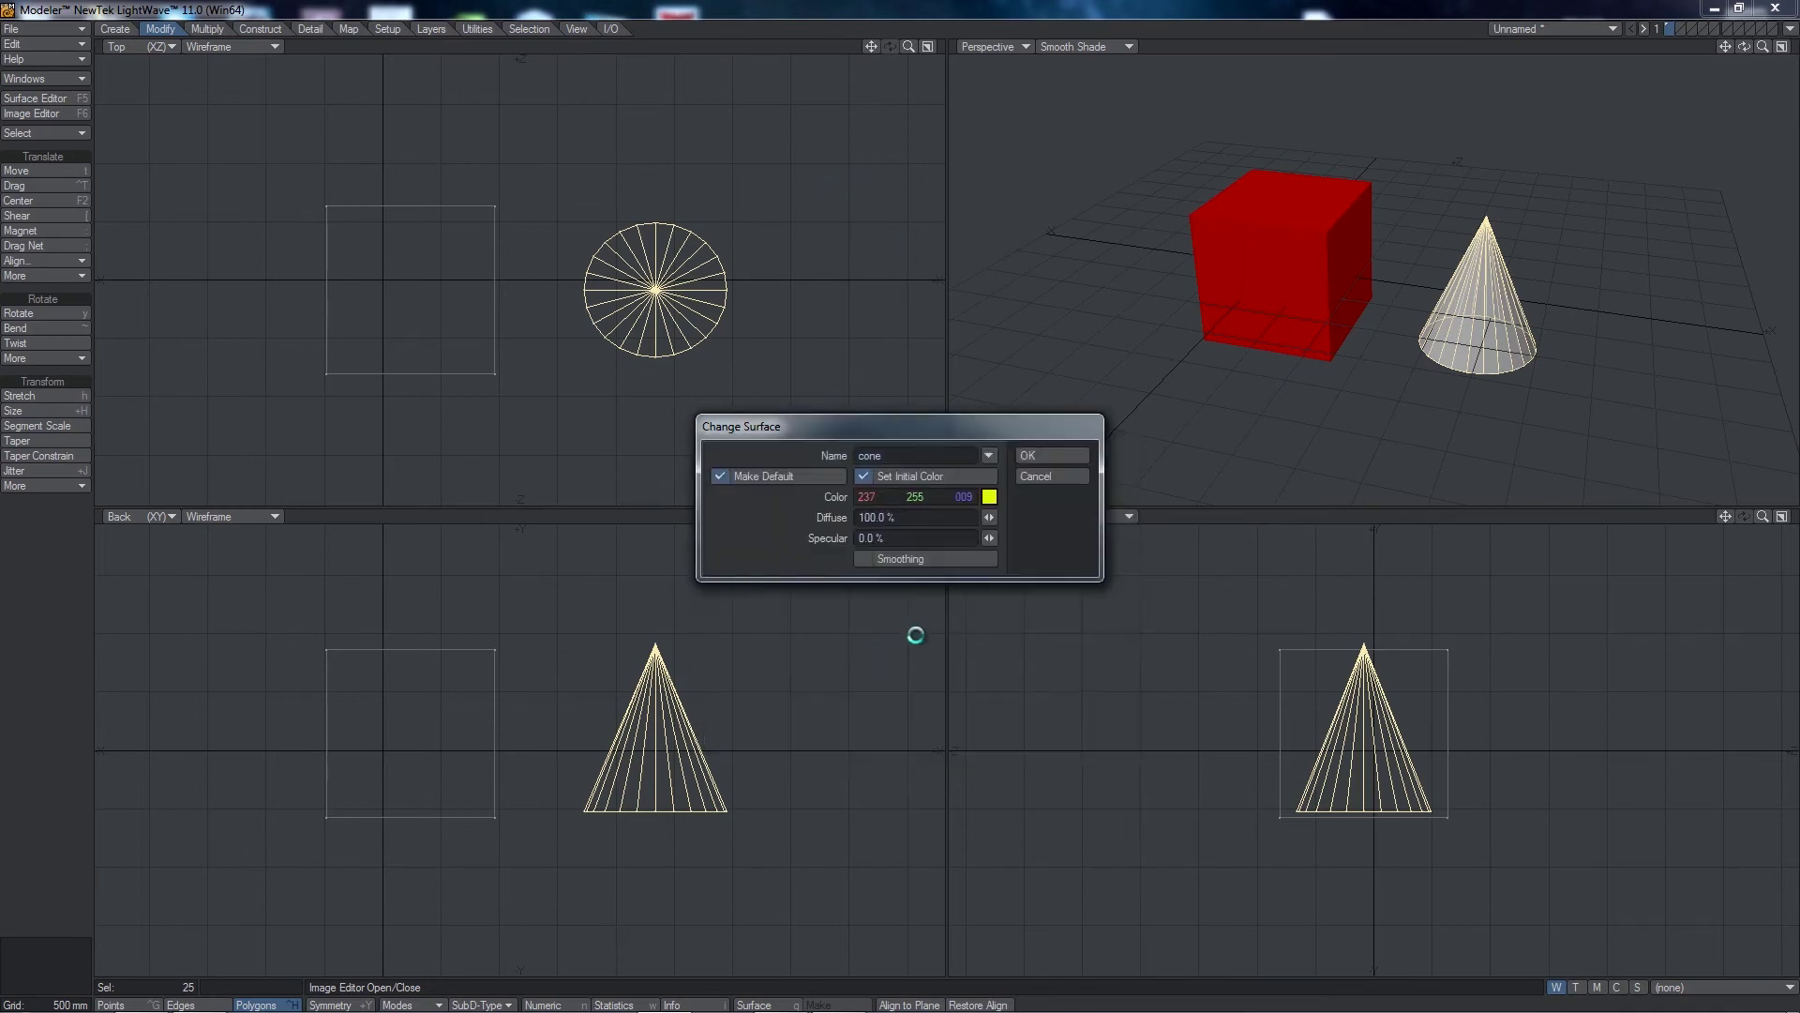
left_click(1066, 458)
left_click(1168, 982)
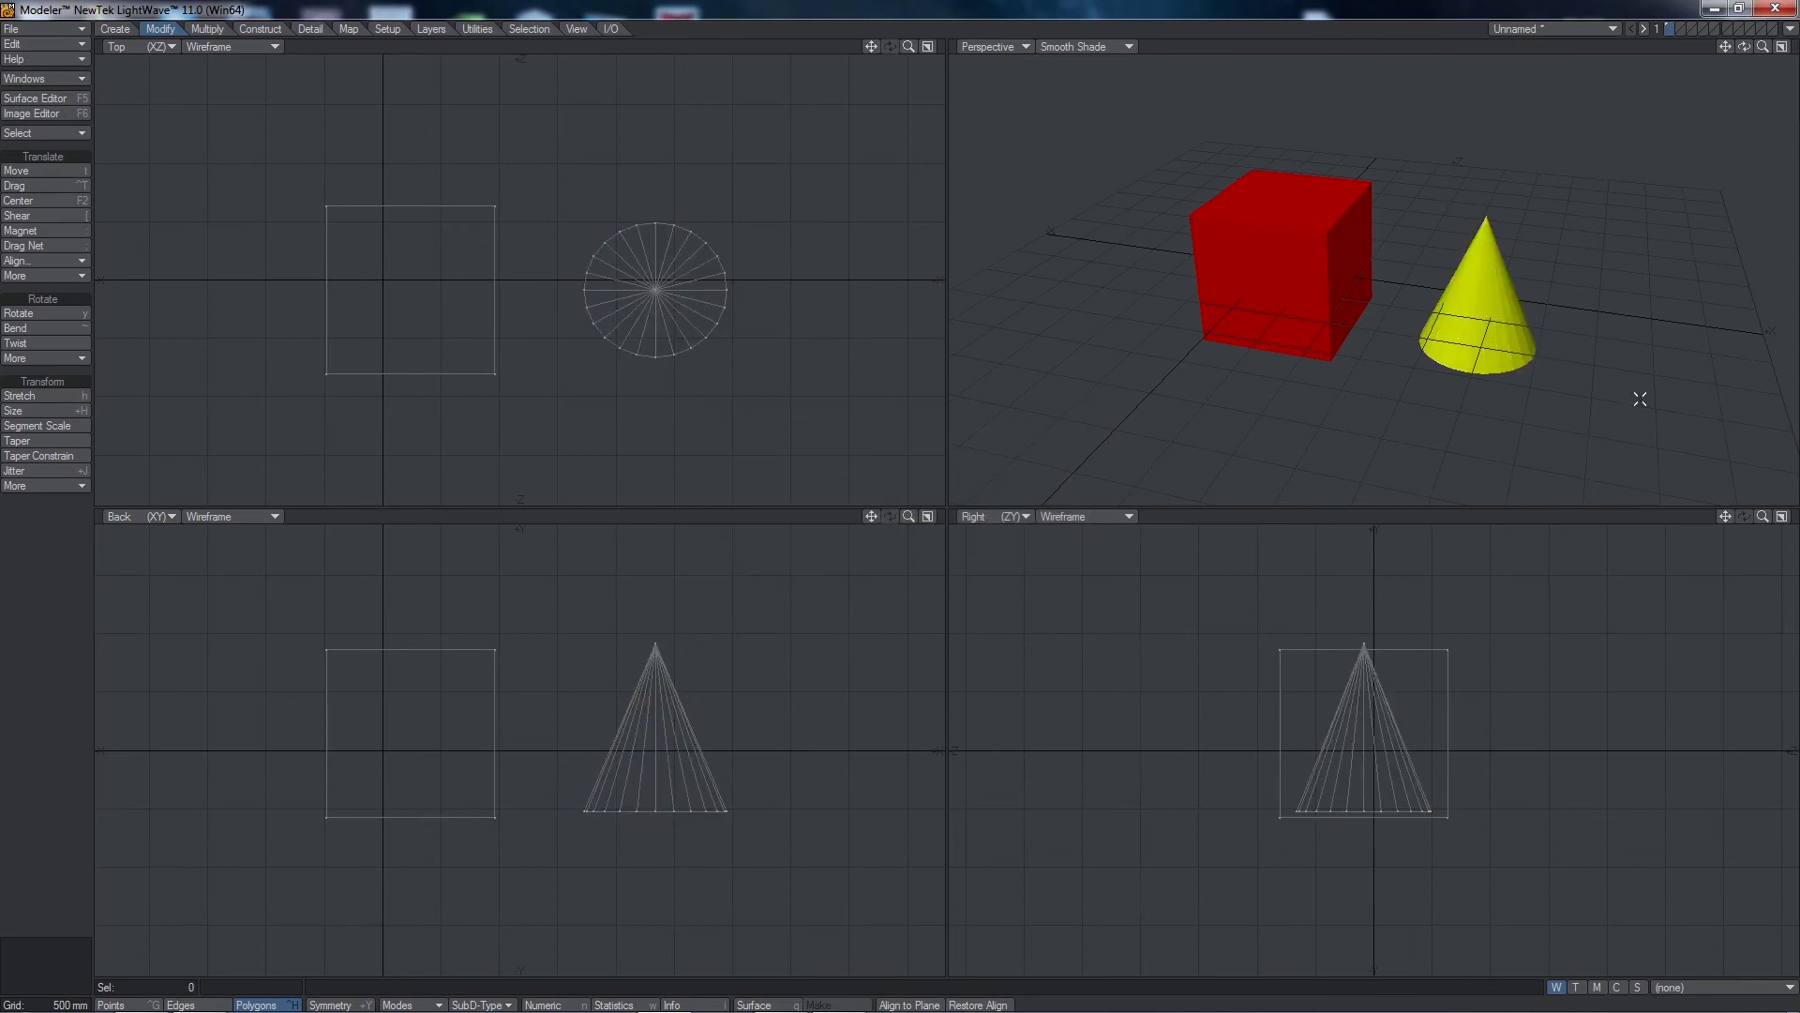
mouse_move(1744, 47)
left_mouse_down()
mouse_move(1660, 55)
mouse_move(1617, 80)
mouse_move(1740, 41)
left_mouse_up()
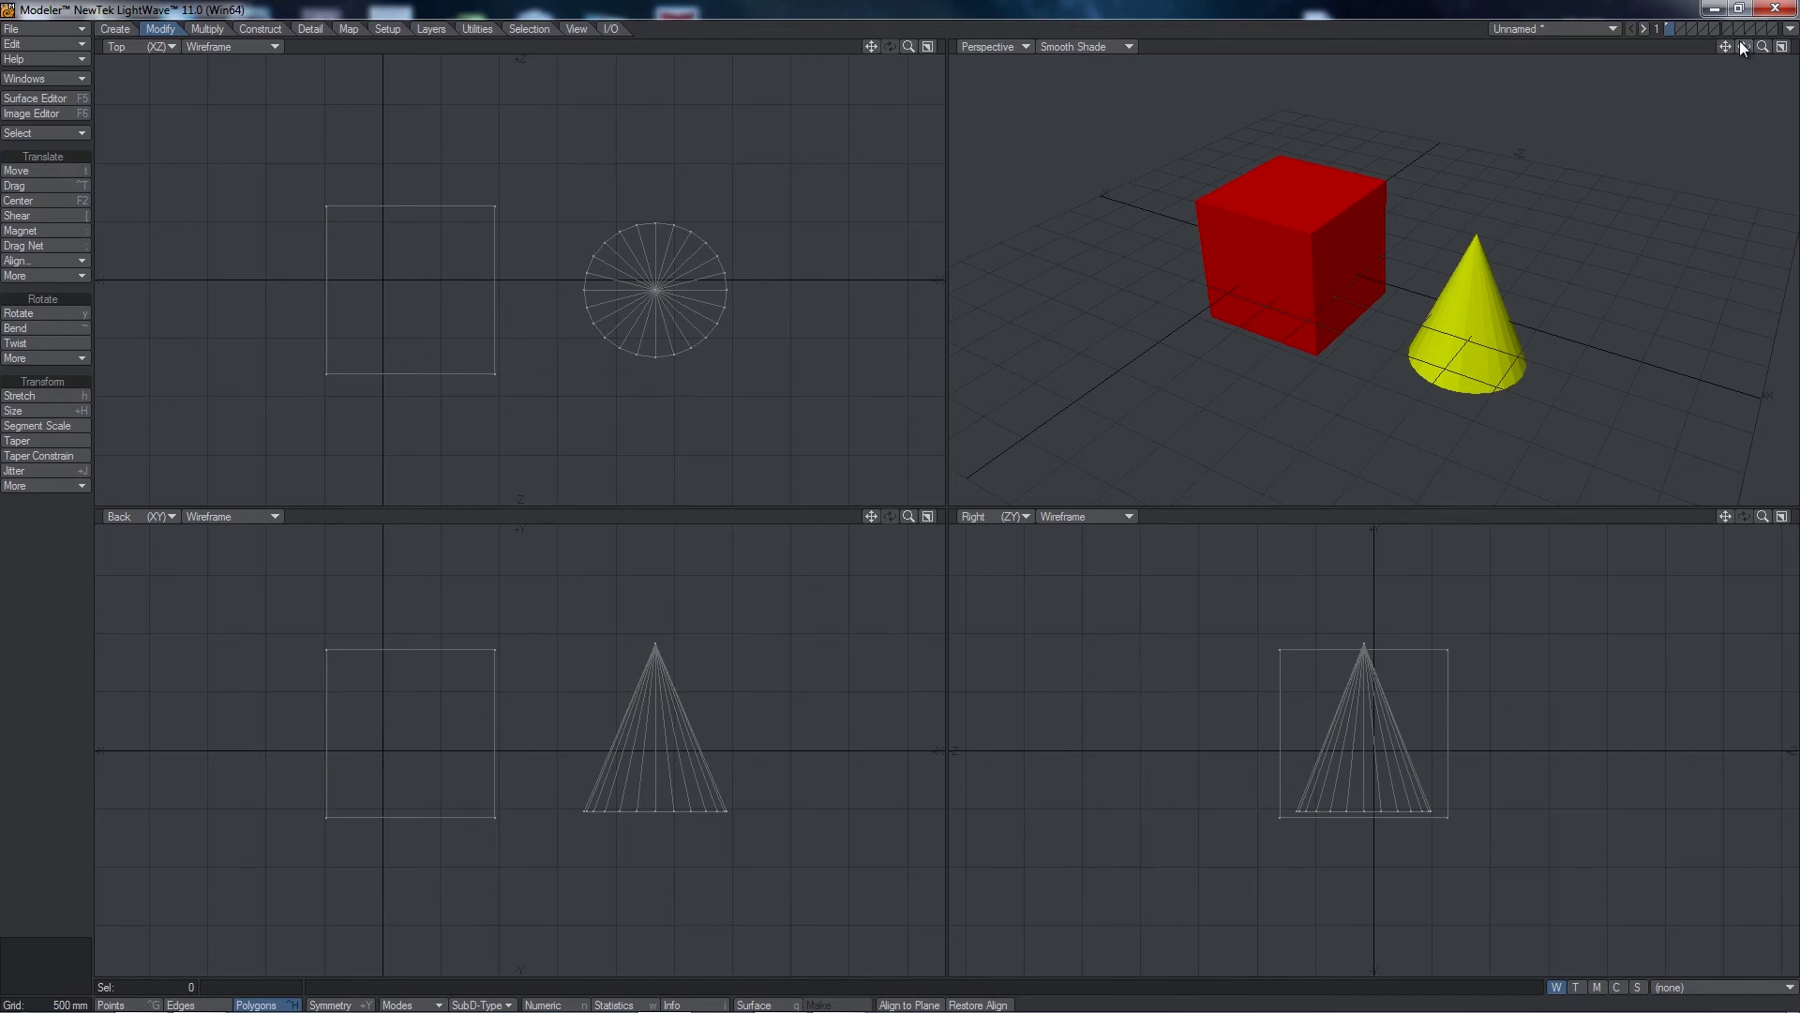
Step: Select the cube's front polygon, assign it a new surface named front of cube with a blue colour (11, 0, 206), and clear the selection
left_click(1268, 254)
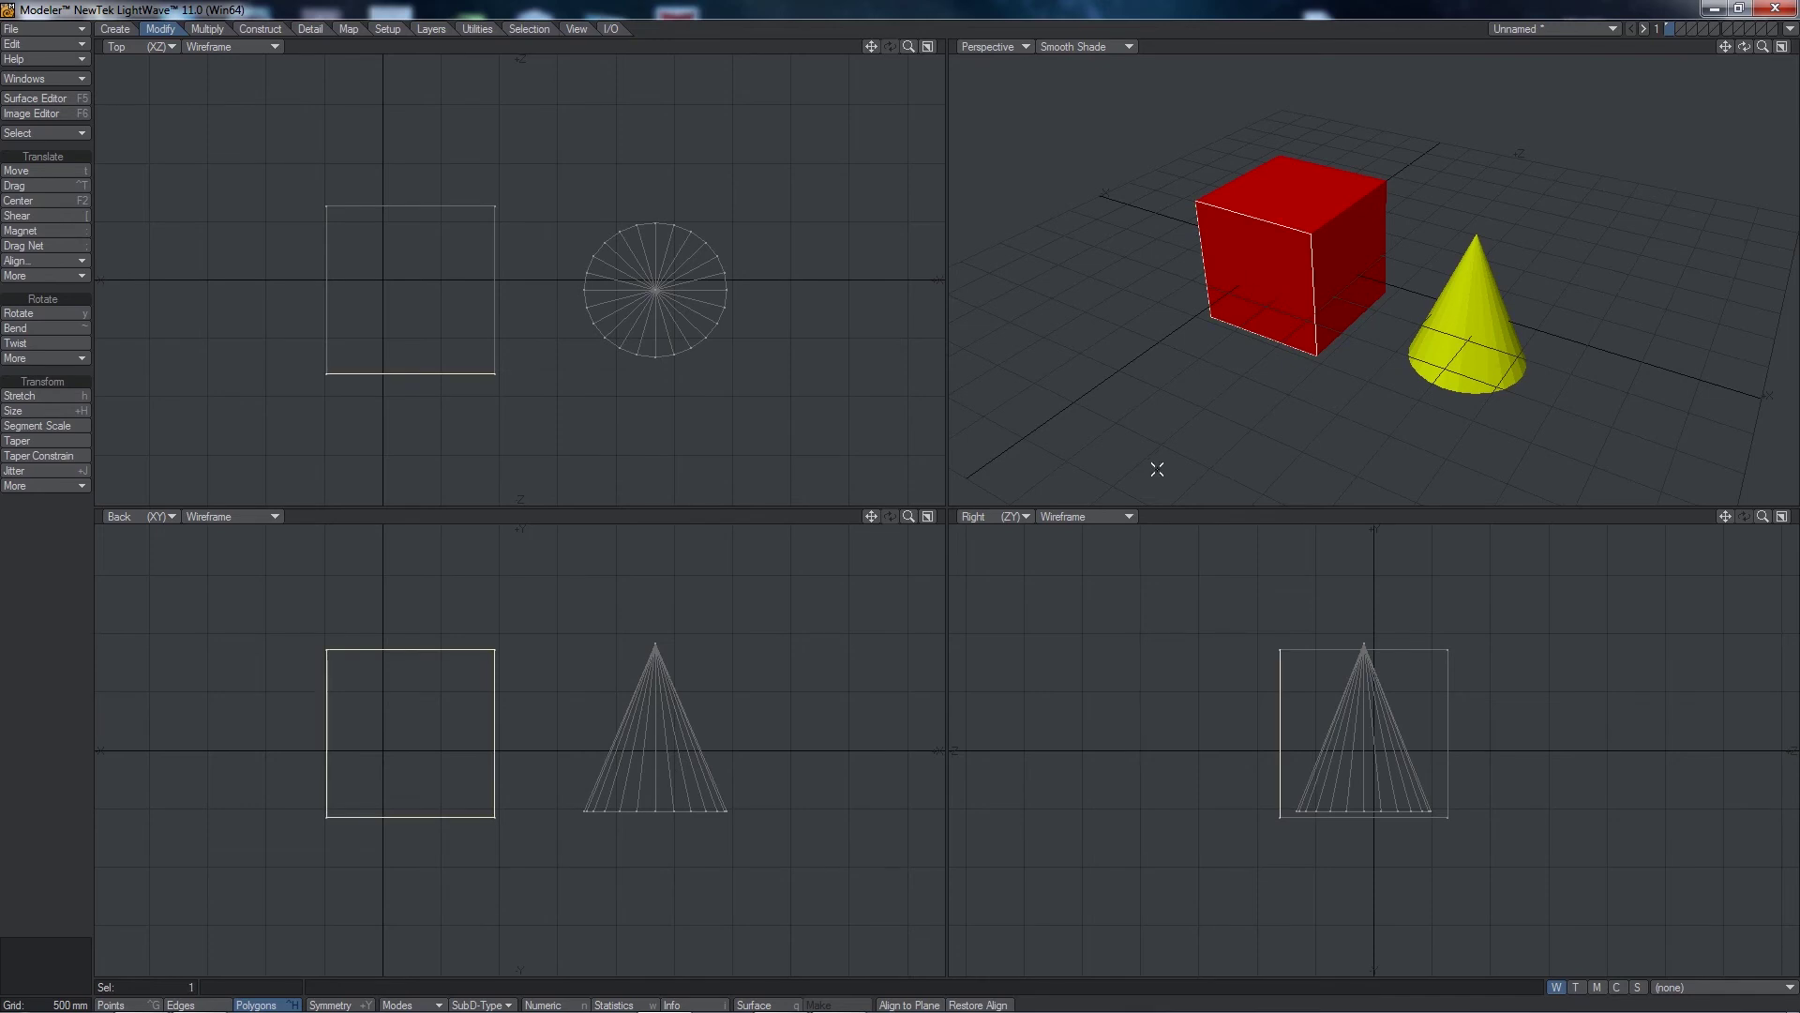
key("q")
type("front of cube")
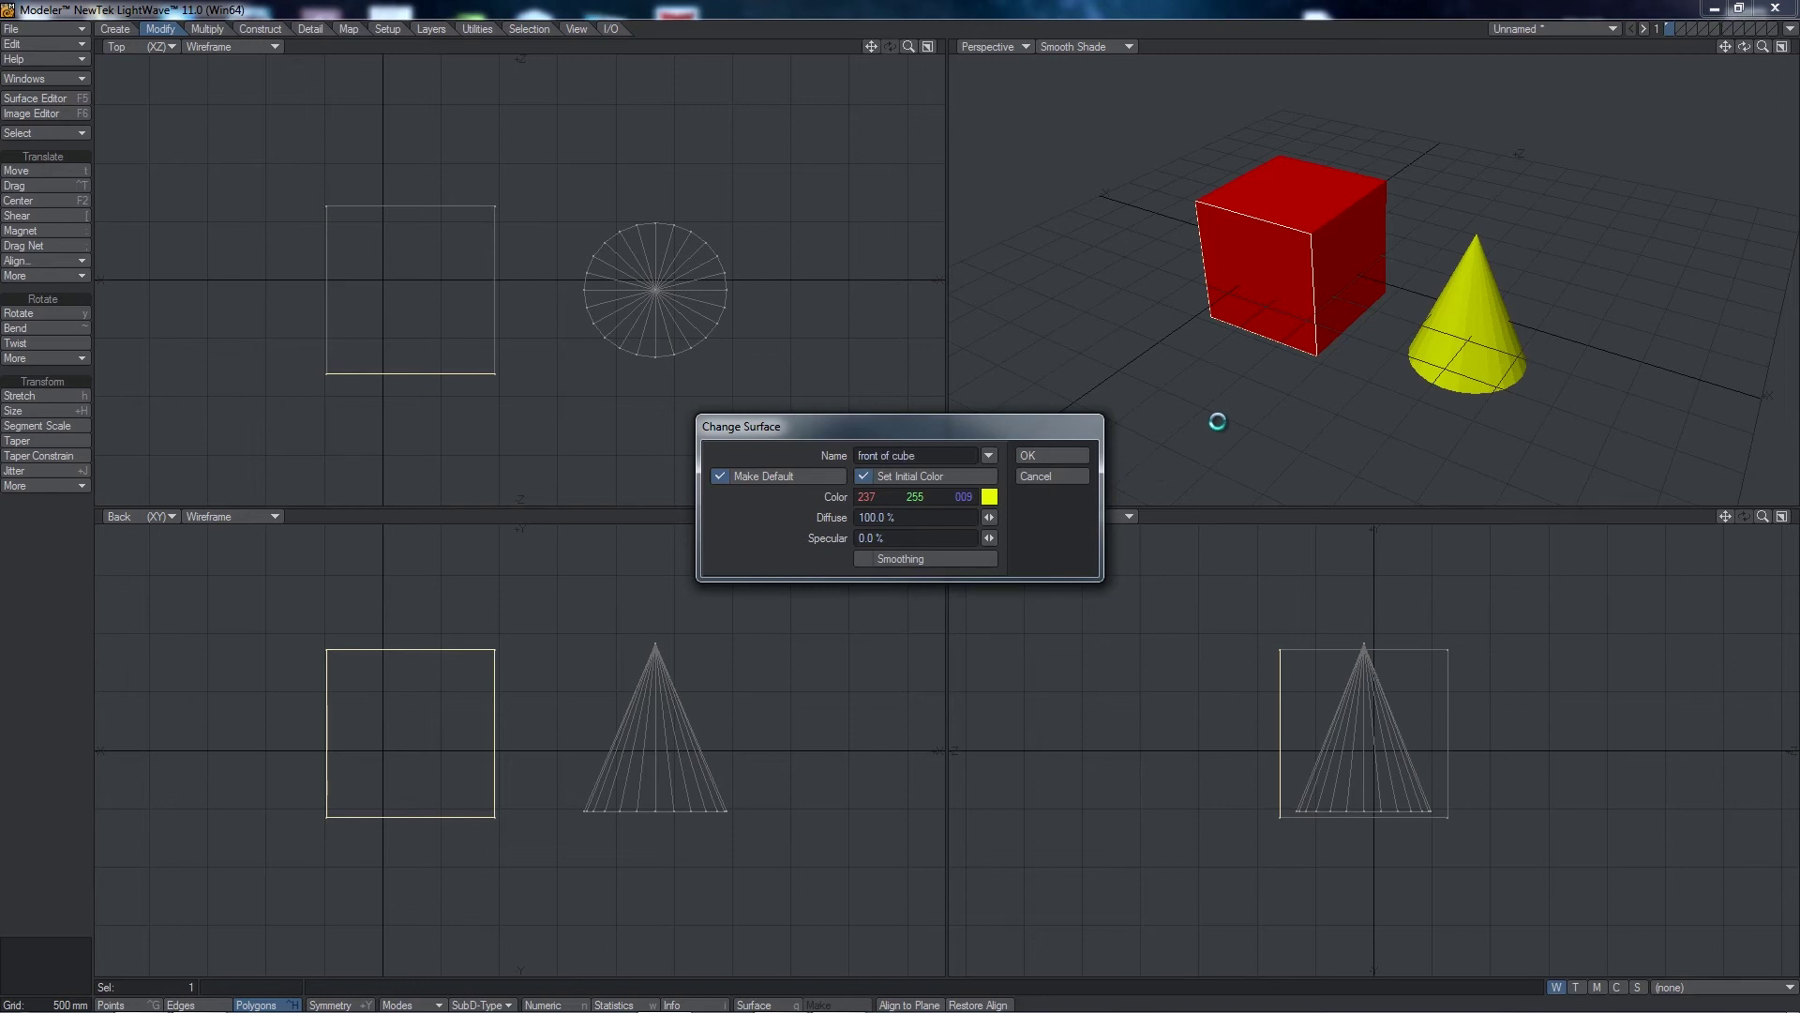
left_click(990, 495)
left_click_drag(1027, 486, 1033, 470)
left_click_drag(1131, 562, 1125, 575)
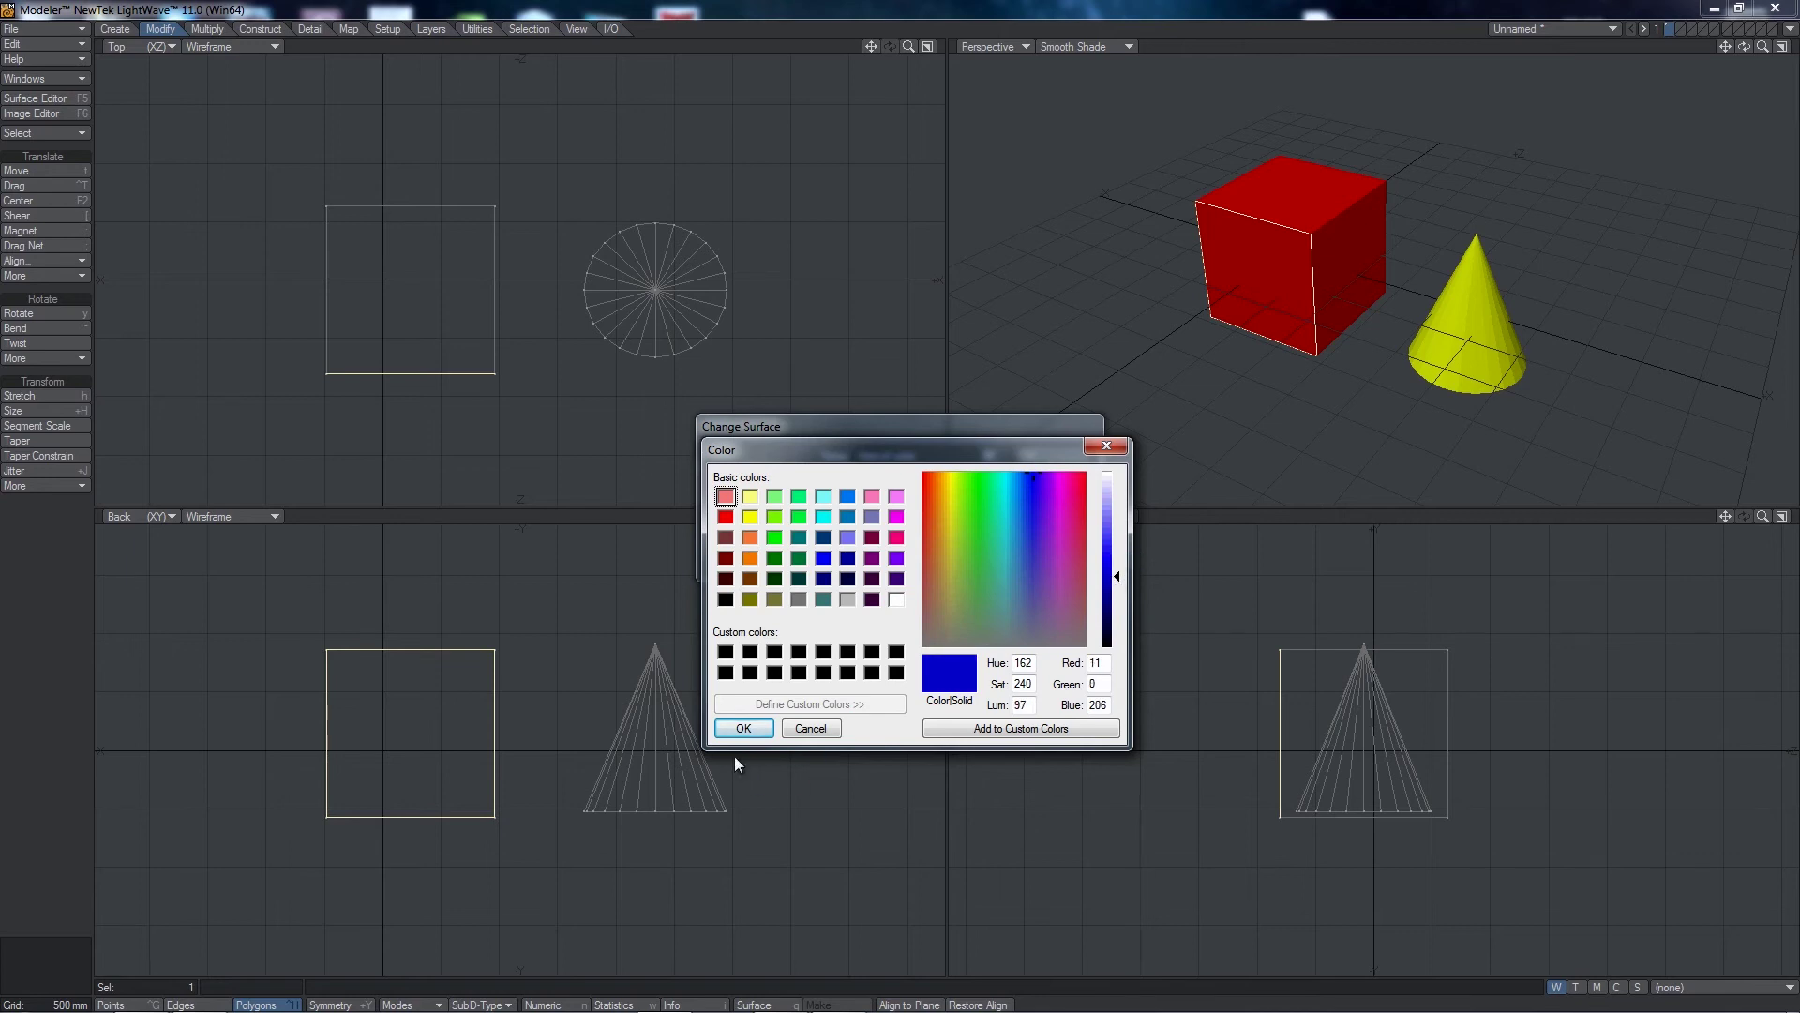
left_click(745, 729)
left_click(1036, 454)
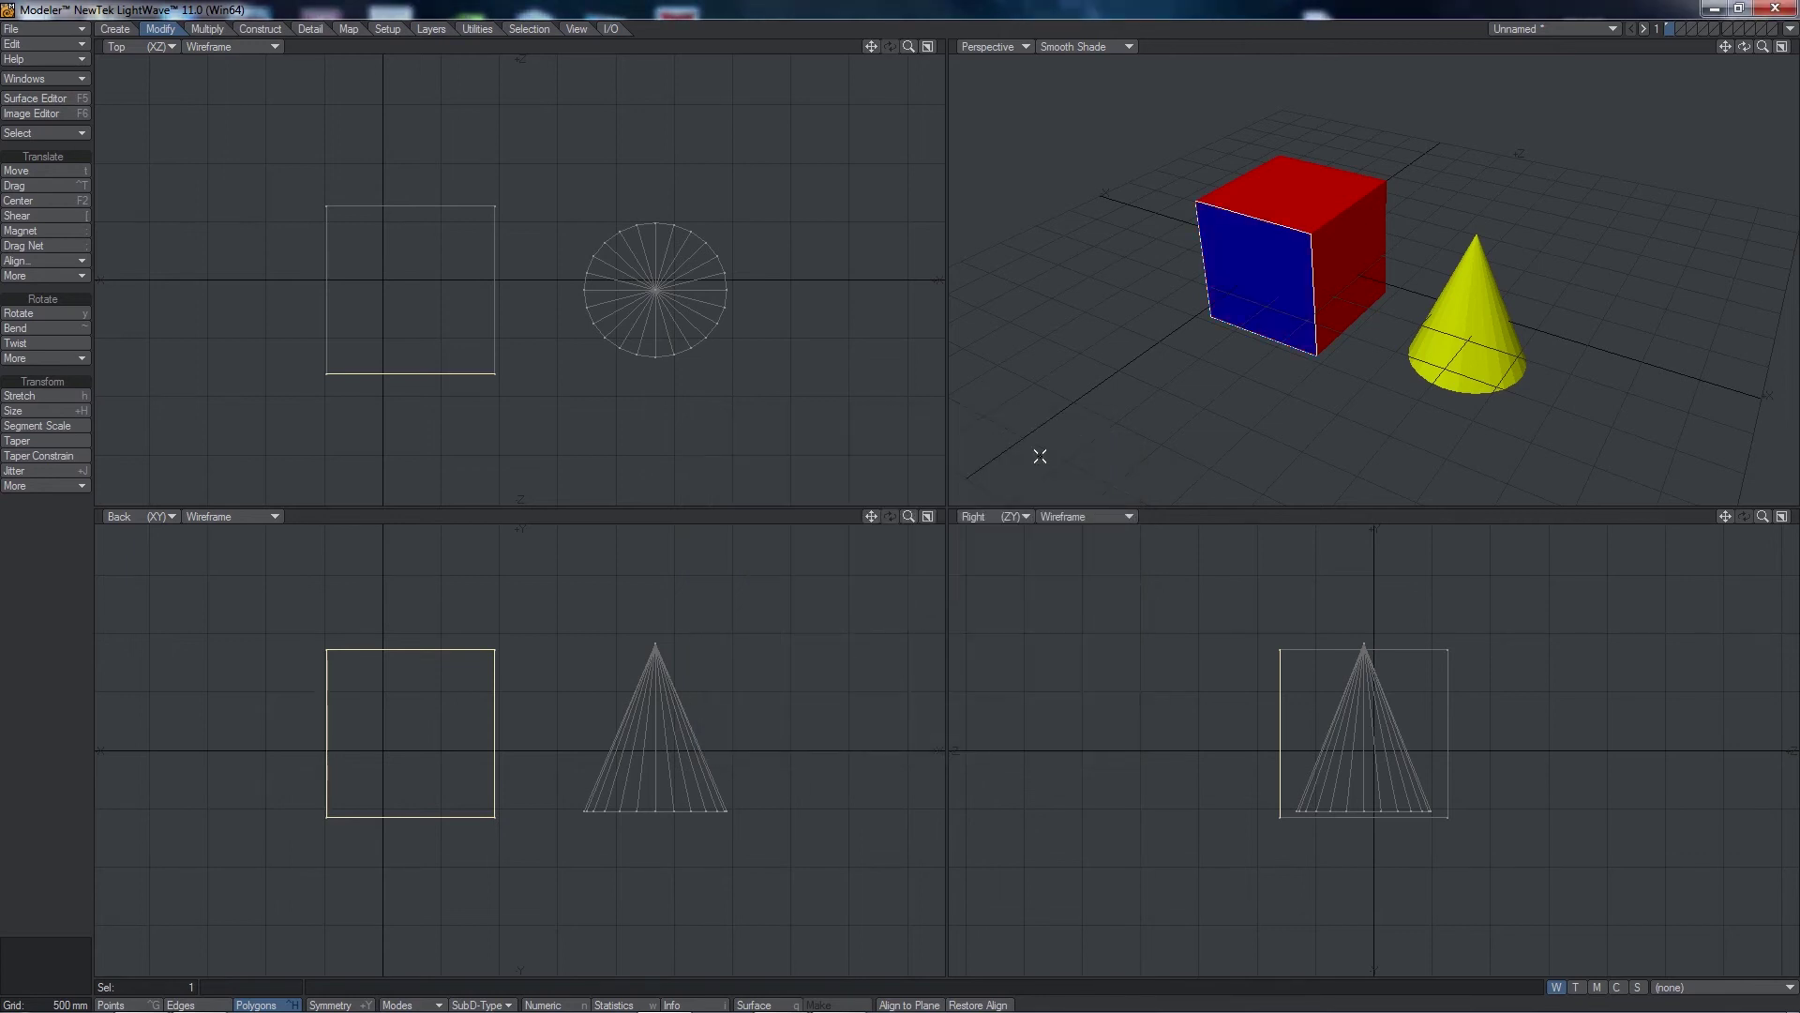
key("/")
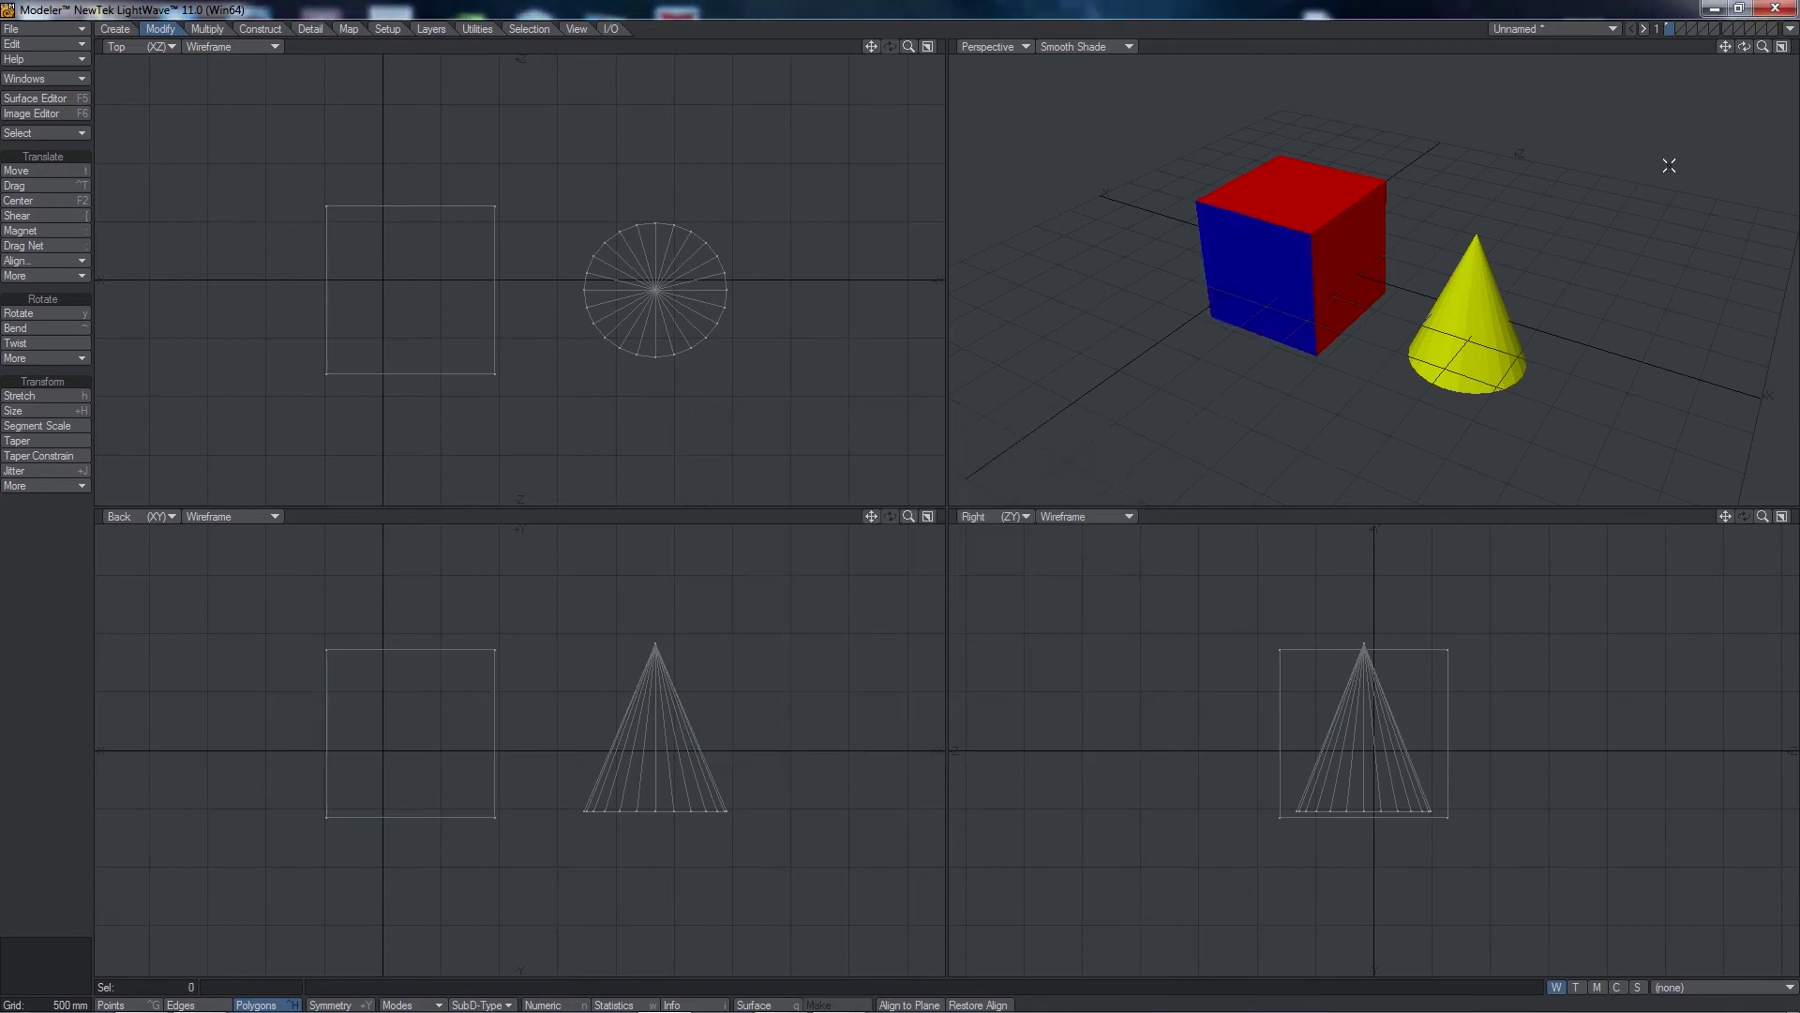
Step: Mirror the cube and cone in the Top view across a plane parallel to the X axis in front of them
left_click_drag(1744, 46, 927, 497)
mouse_move(1750, 49)
left_mouse_down()
mouse_move(1332, 75)
mouse_move(1742, 69)
left_mouse_up()
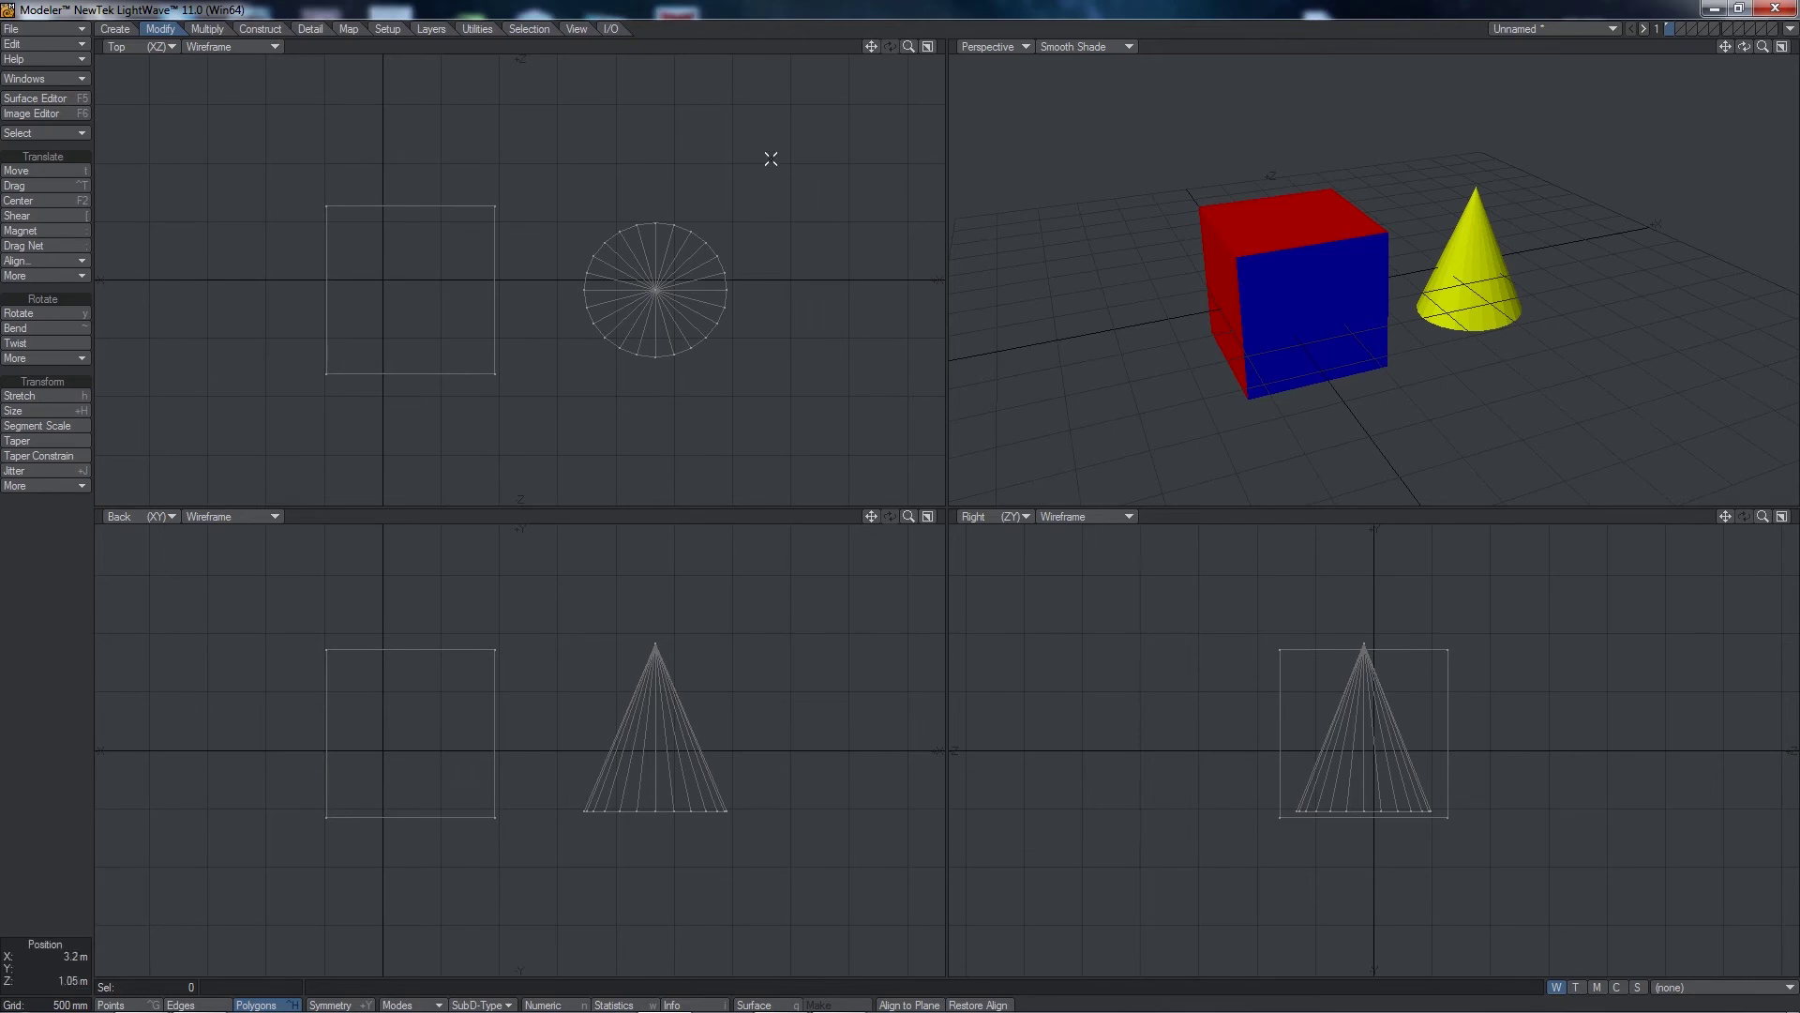
left_click(207, 30)
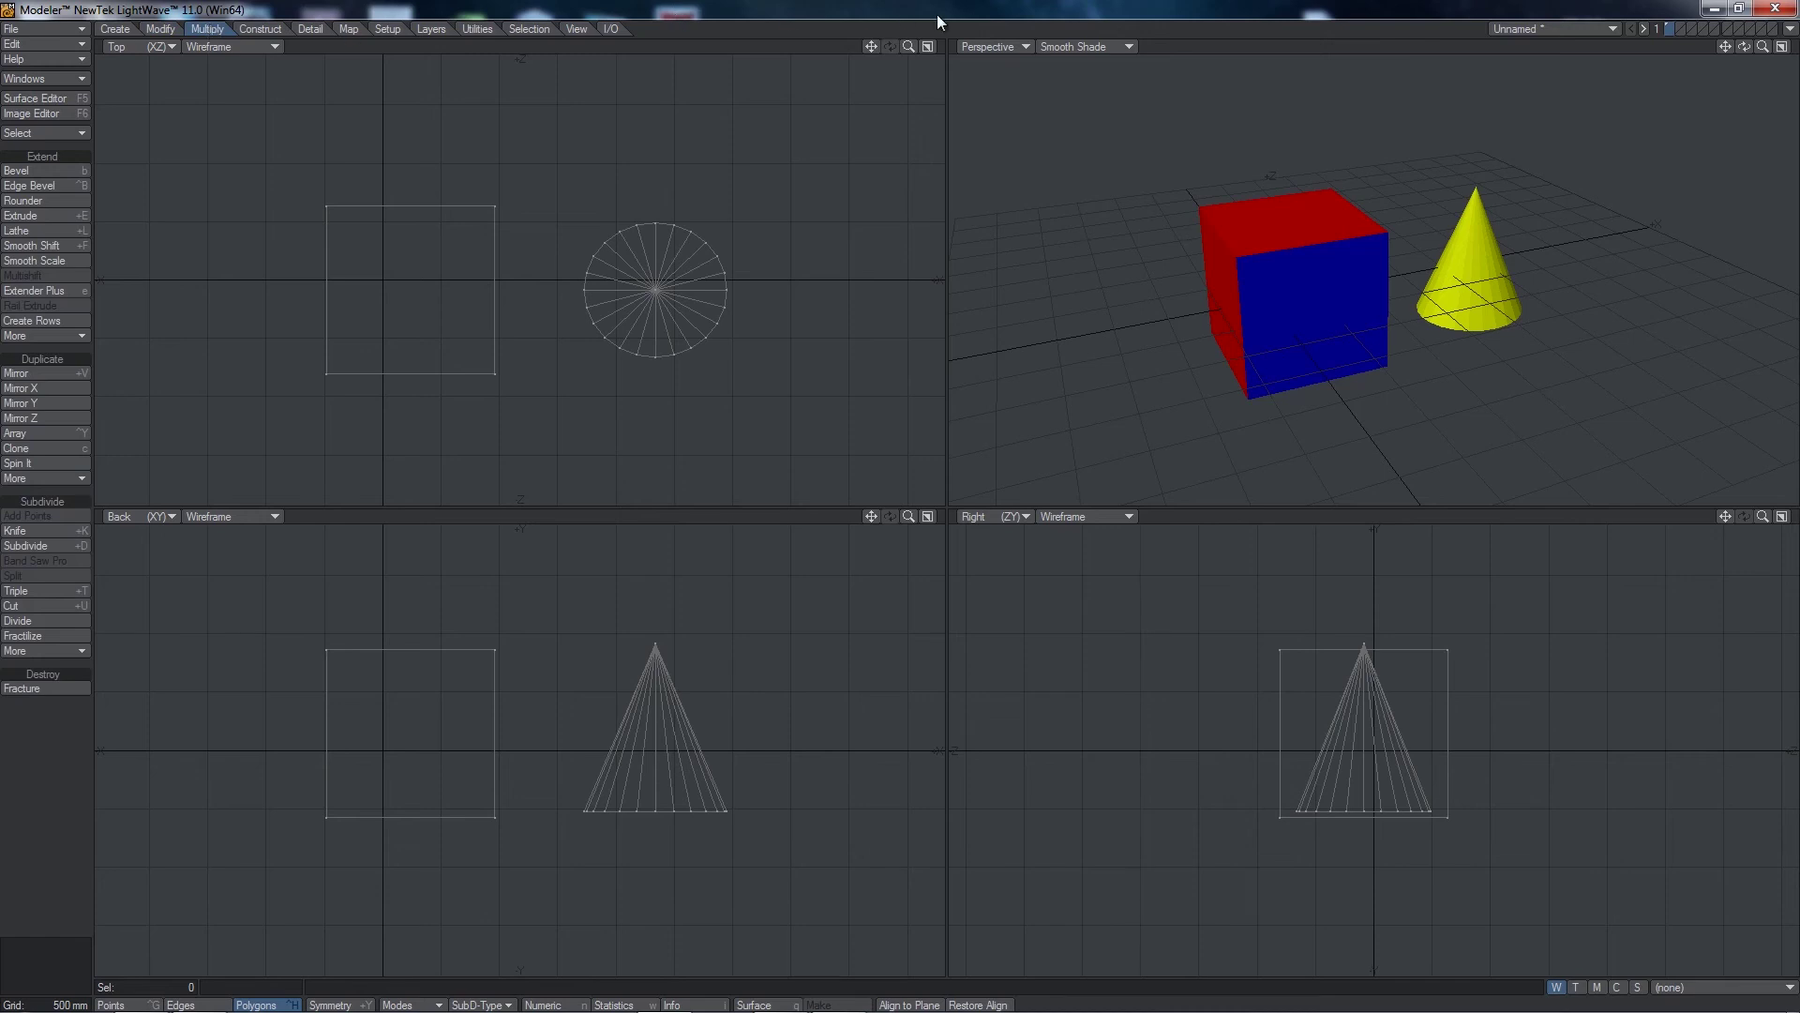
left_click_drag(908, 46, 896, 504)
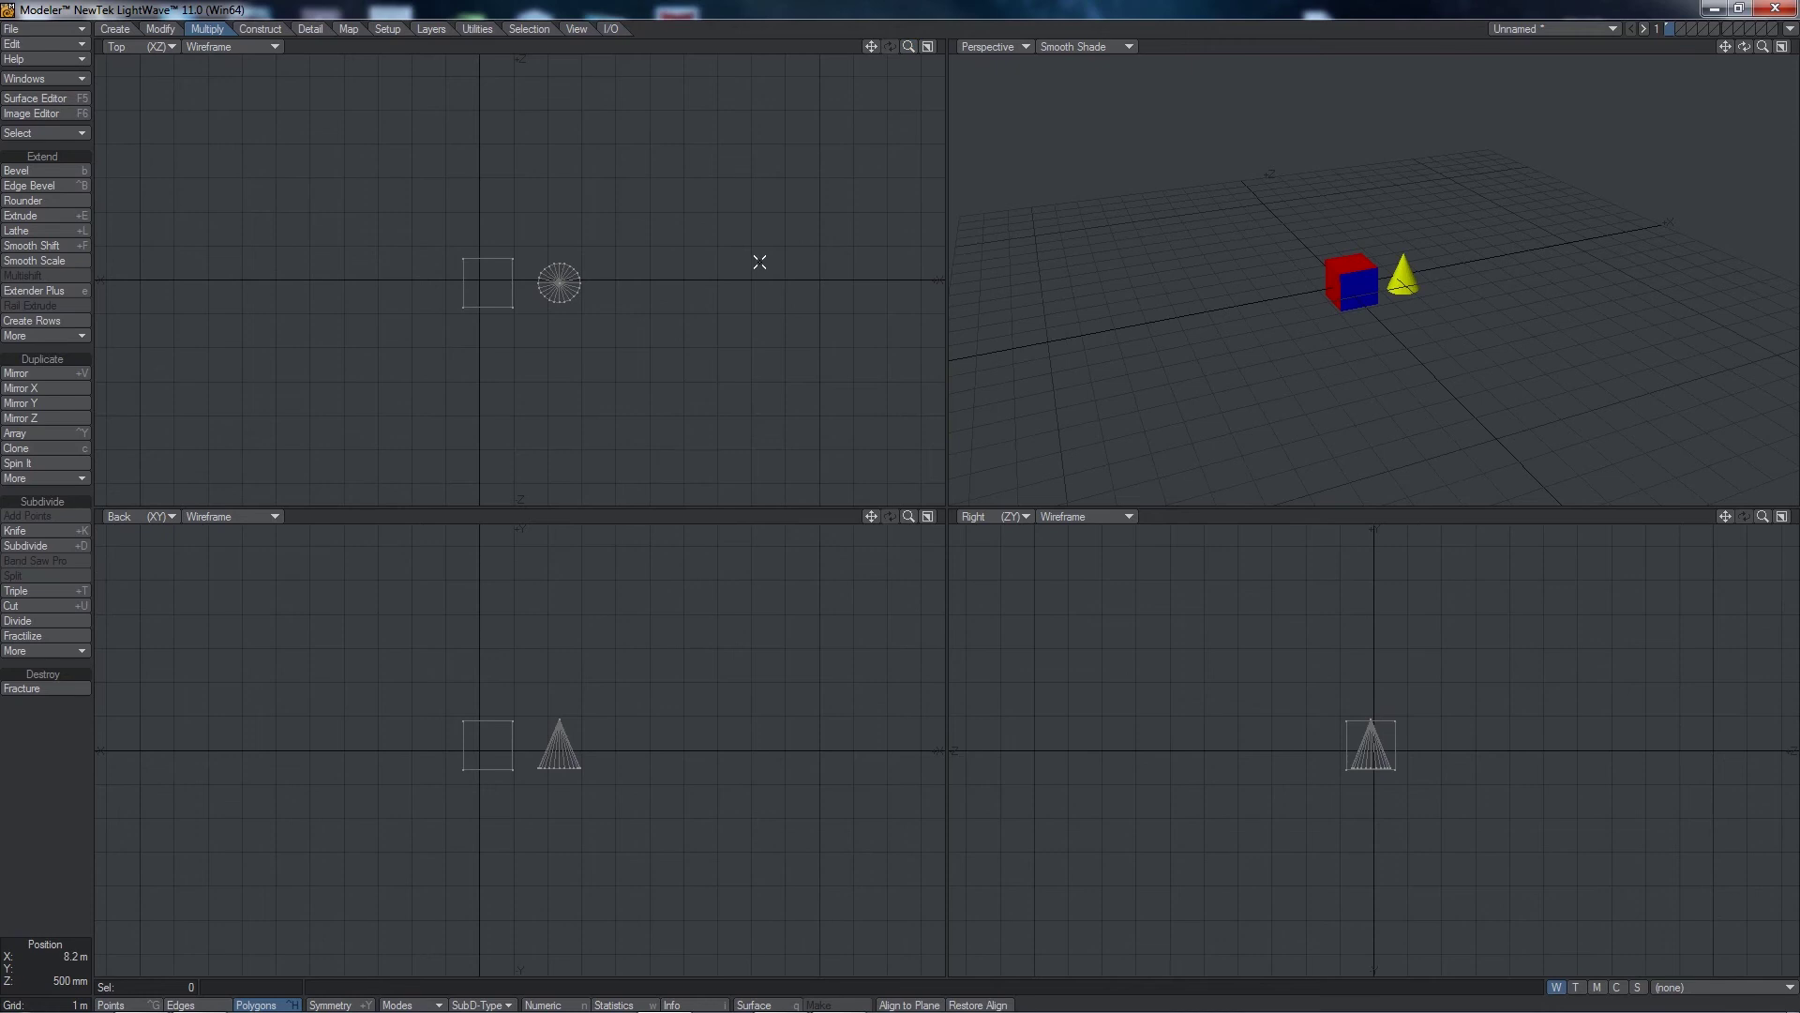
left_click(61, 374)
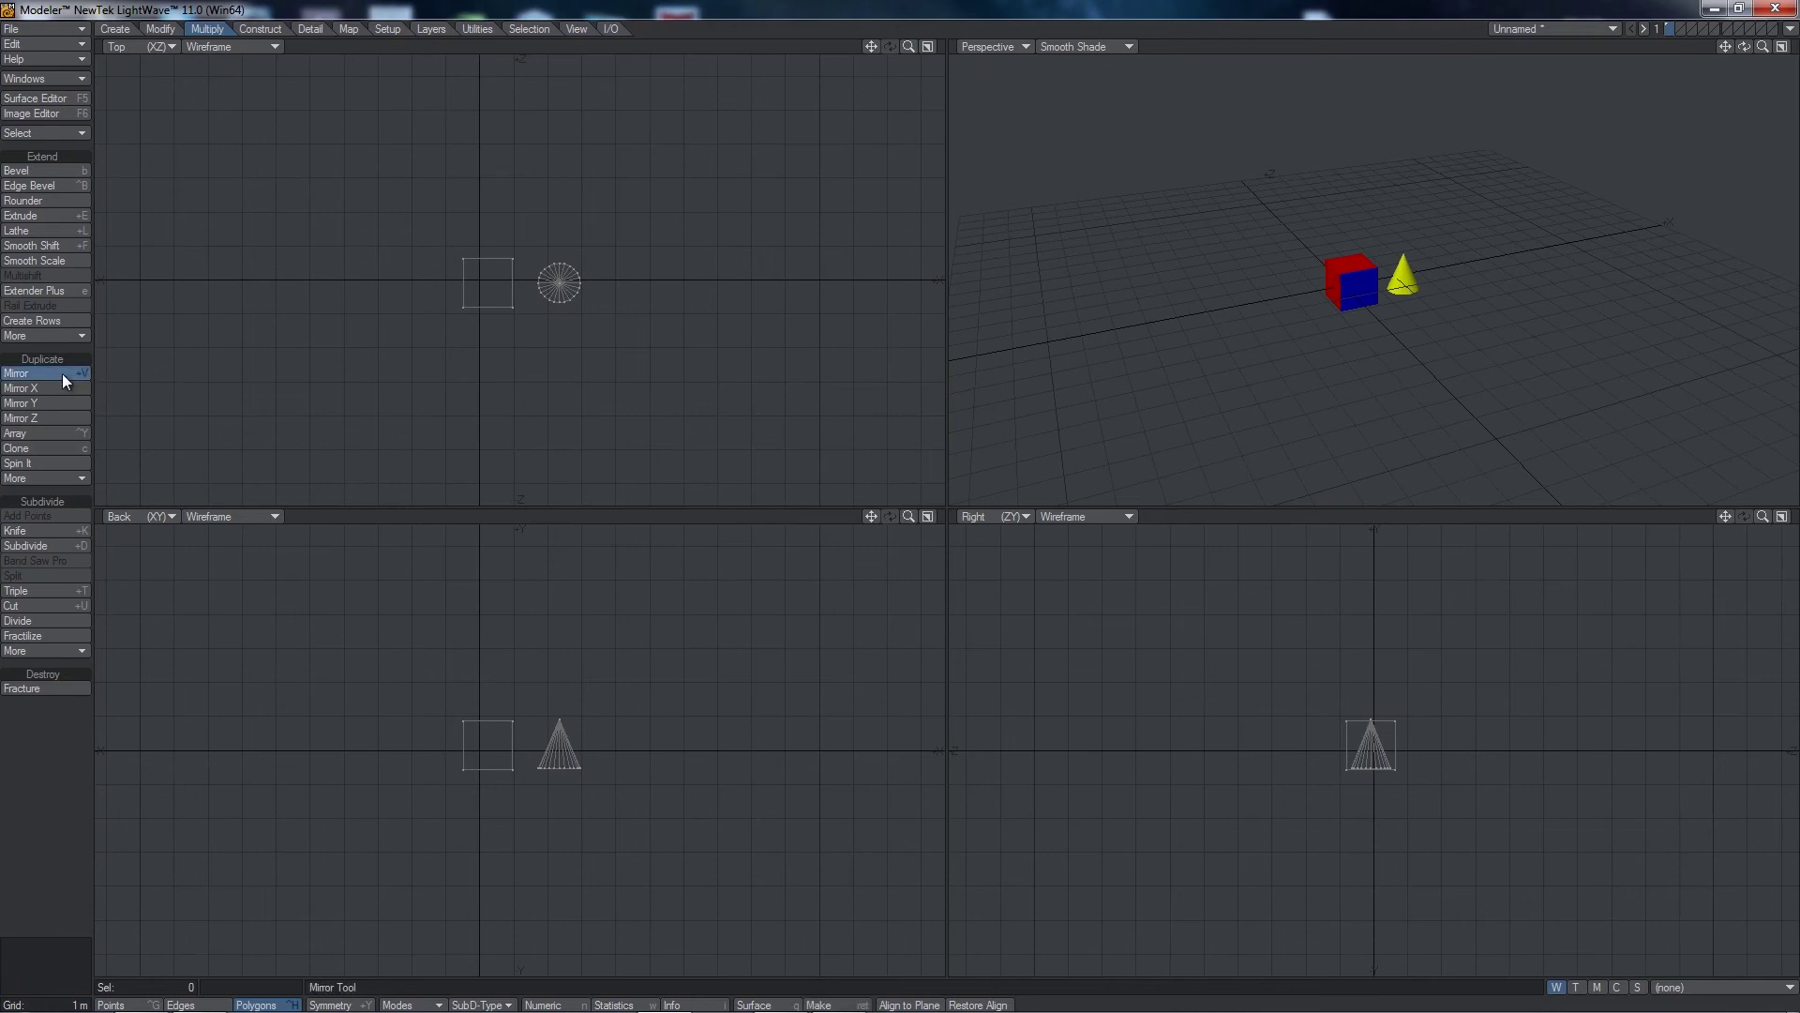
left_click_drag(409, 349, 667, 347)
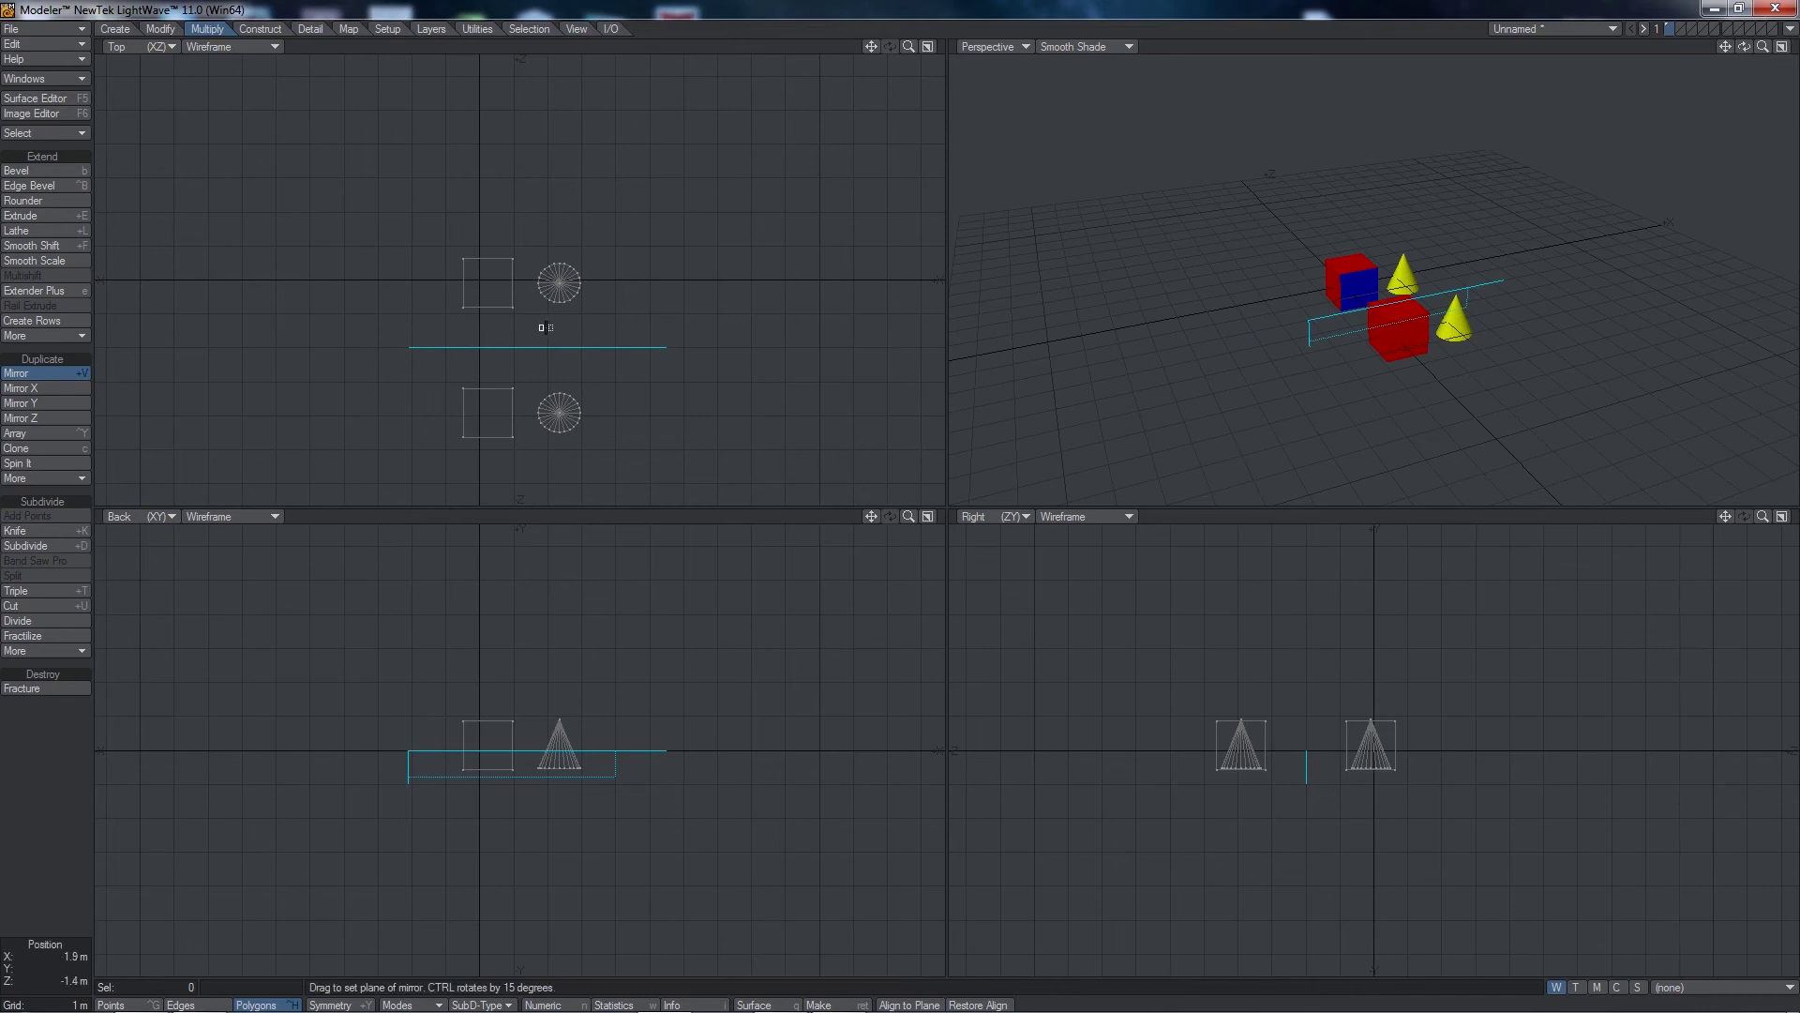
left_click(38, 373)
Step: Mirror both cube-and-cone pairs in the Top view across a plane parallel to the Z axis at about X 5.3 m
left_click_drag(1743, 47, 1439, 54)
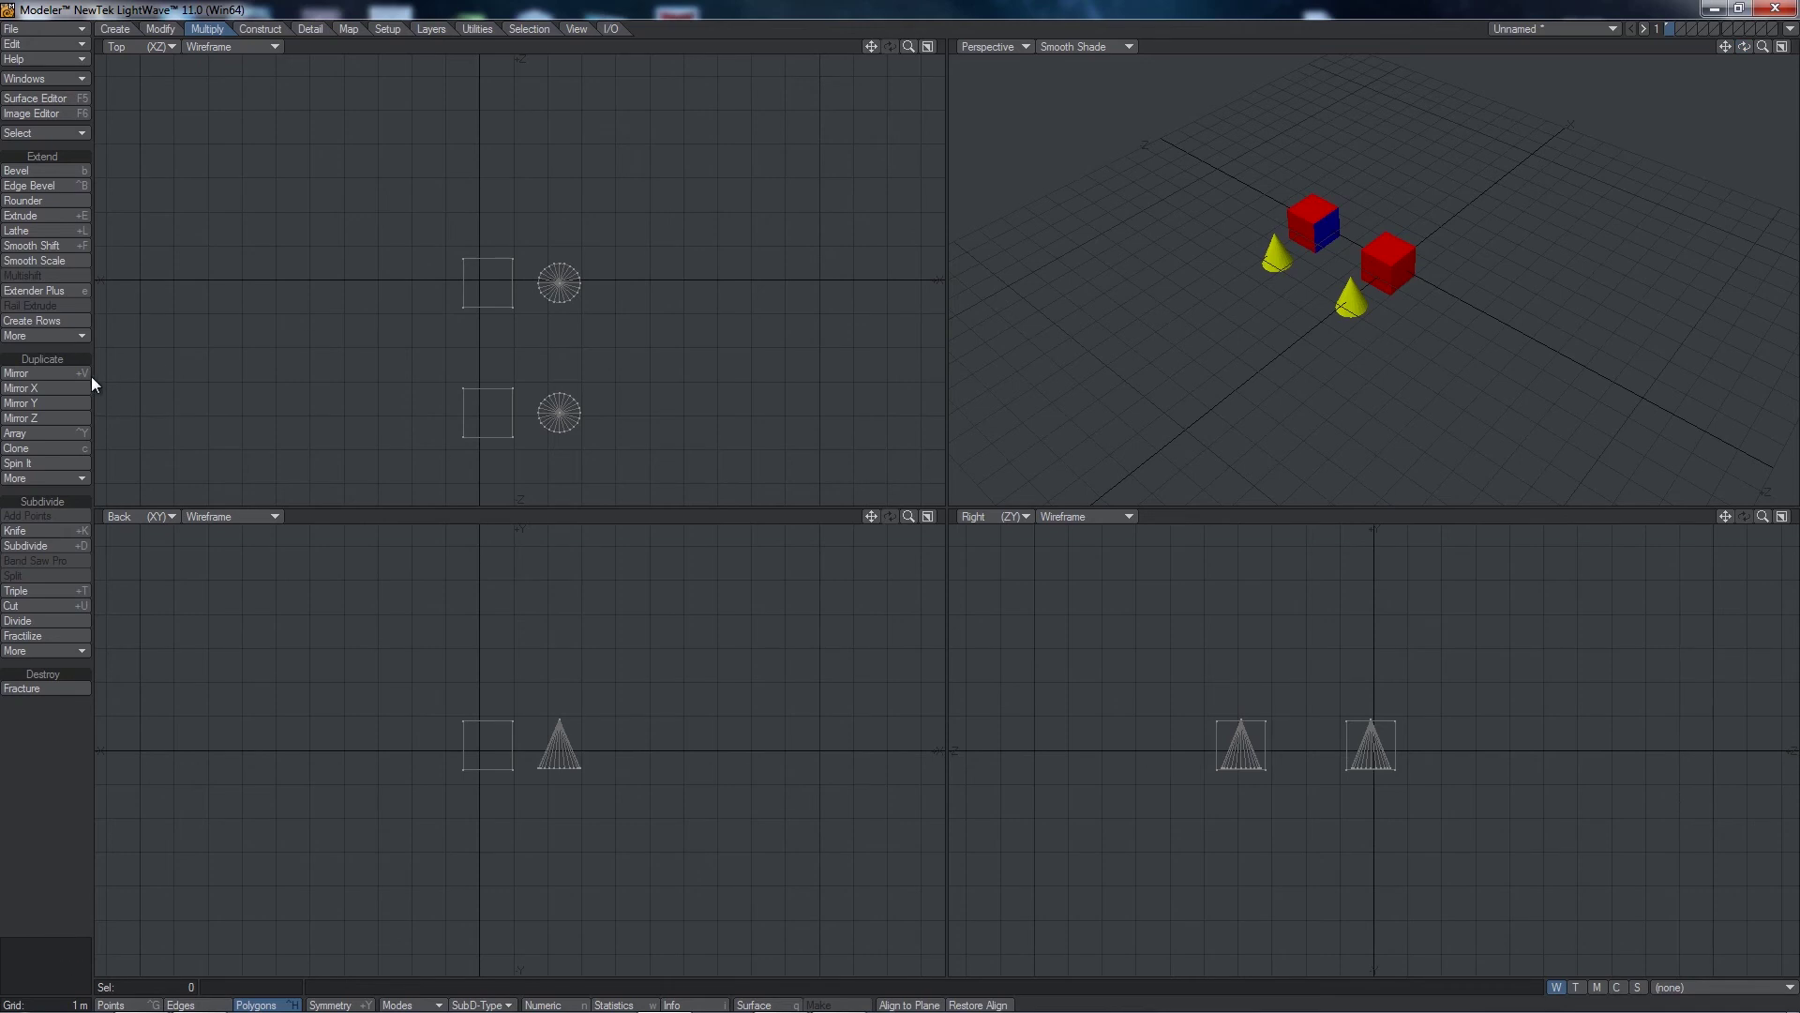
left_click(70, 374)
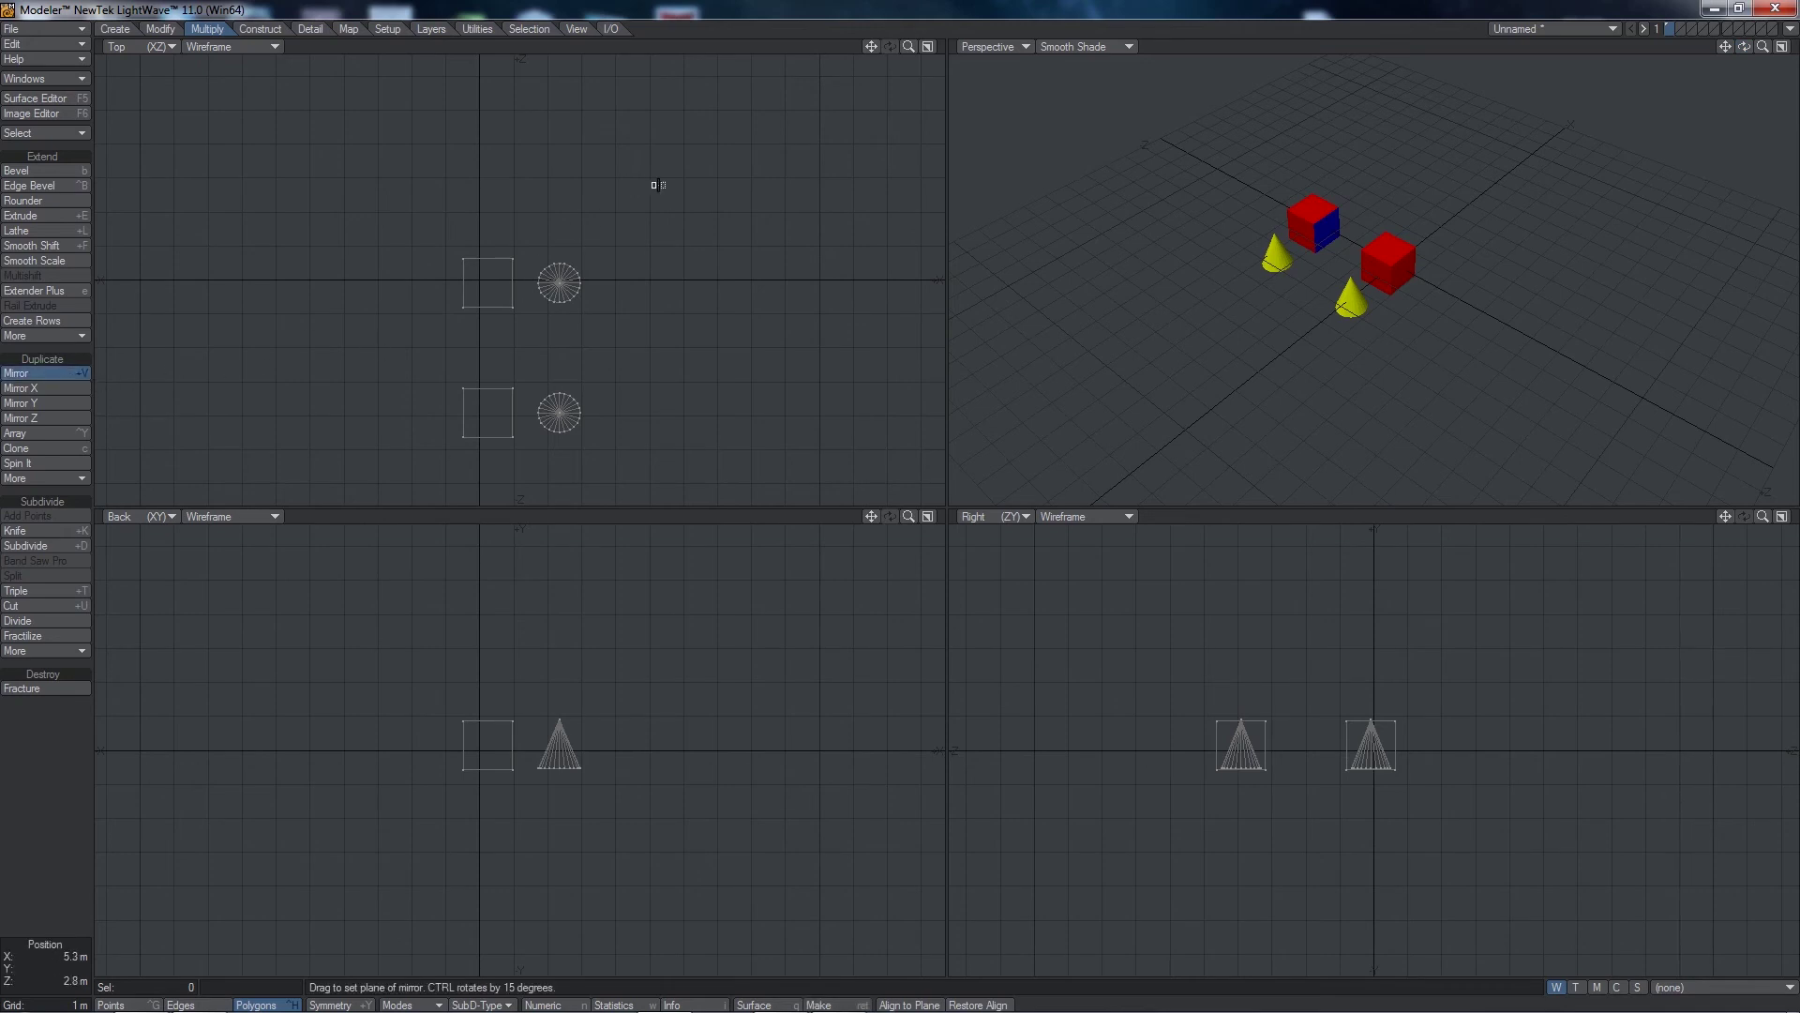
left_click_drag(659, 184, 690, 540)
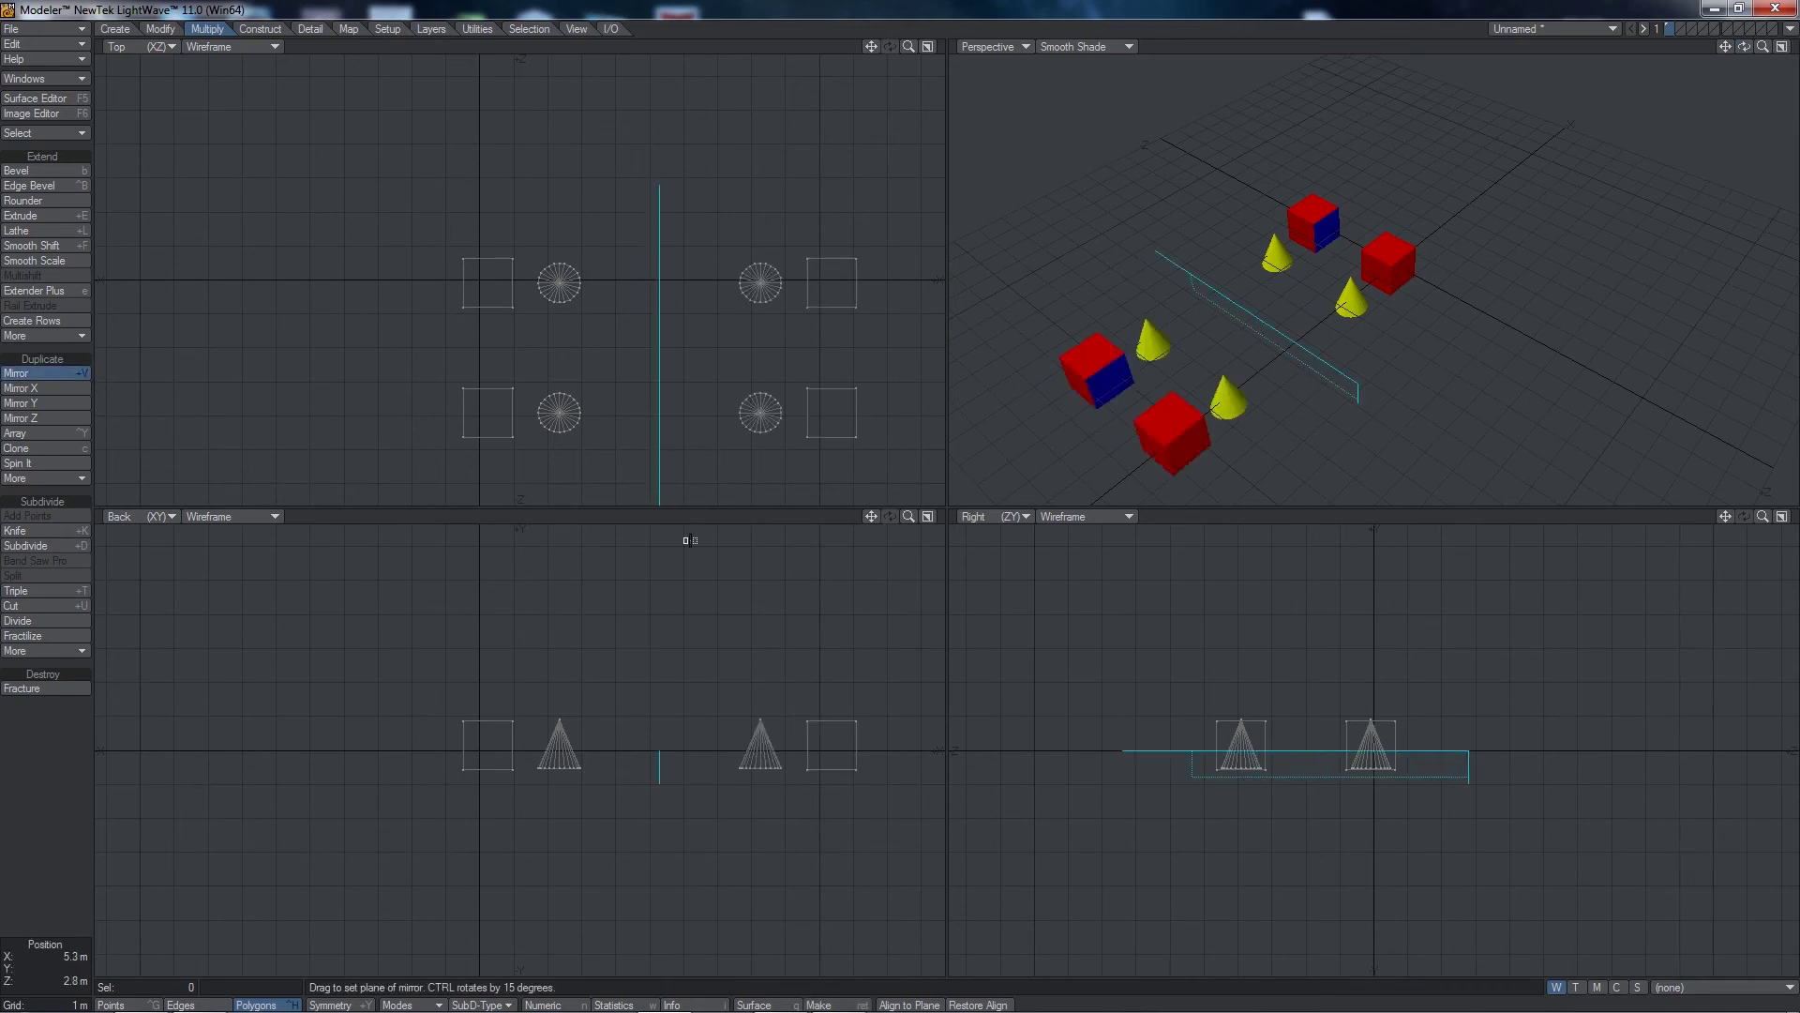
left_click(64, 373)
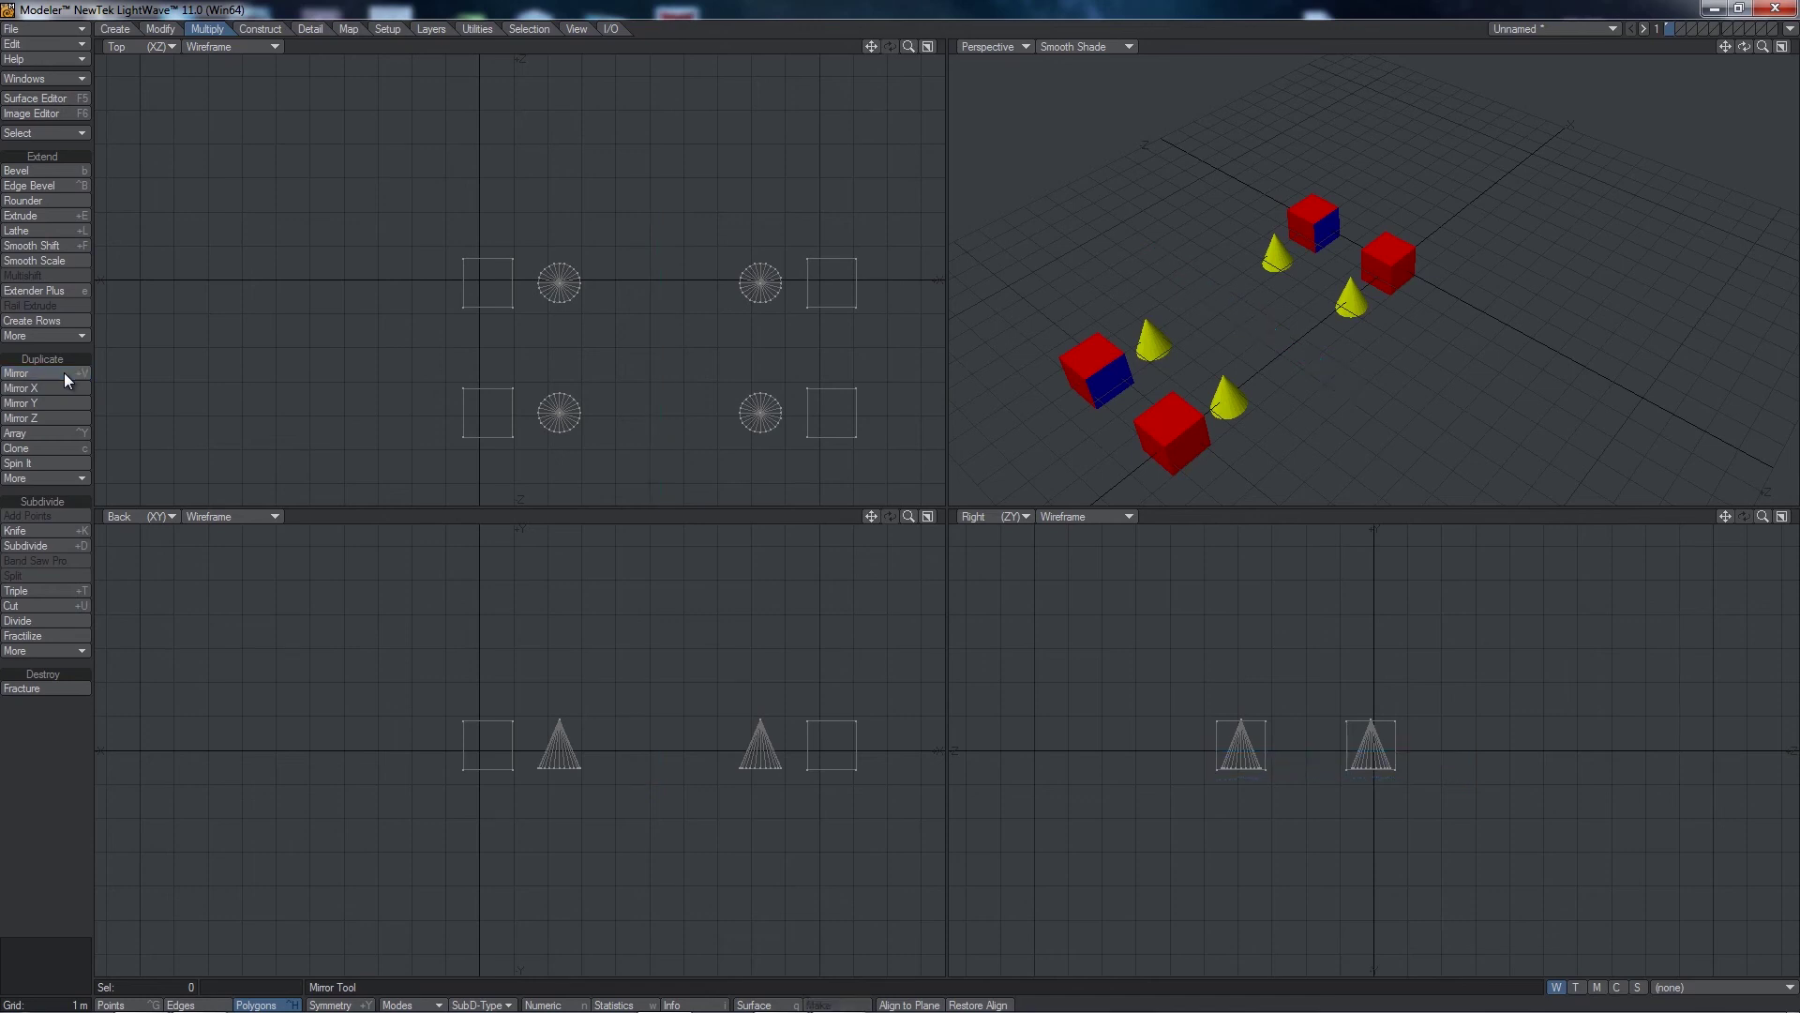
Step: Mirror the four cube-and-cone pairs in the Top view across a plane parallel to the X axis in front of the group
key("comma")
key("comma")
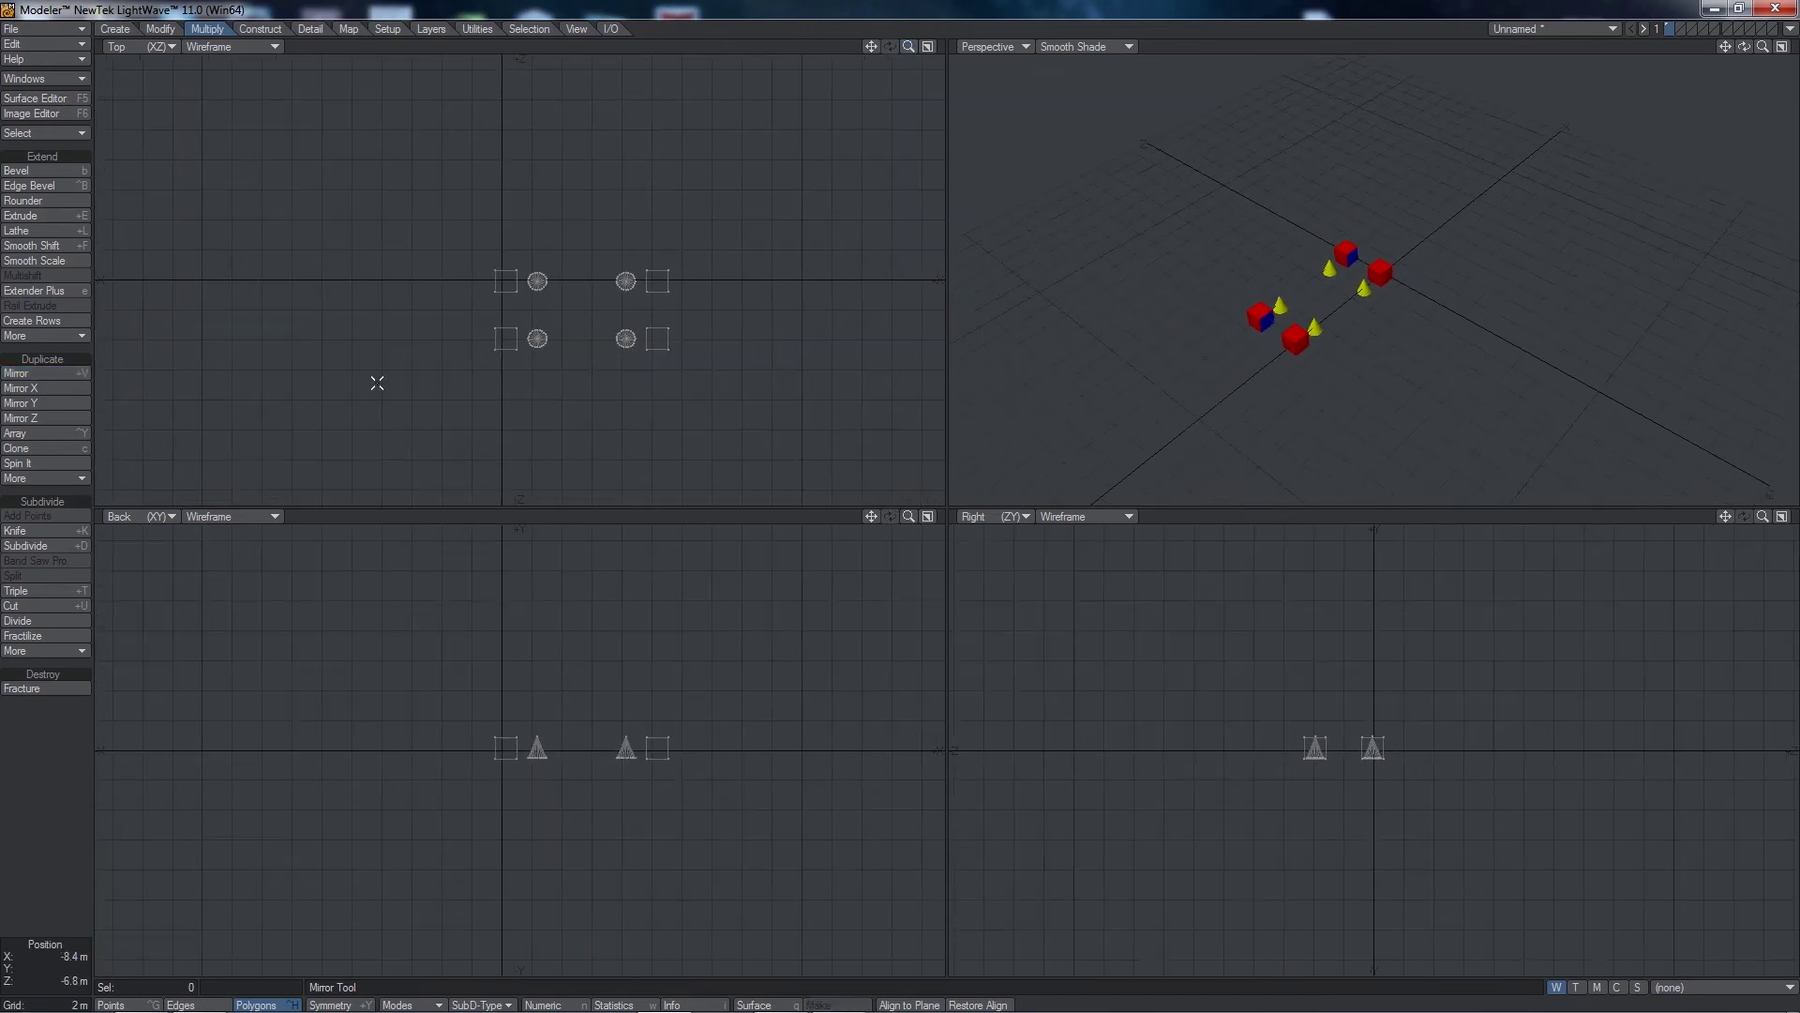
left_click(39, 375)
left_click_drag(417, 389, 811, 390)
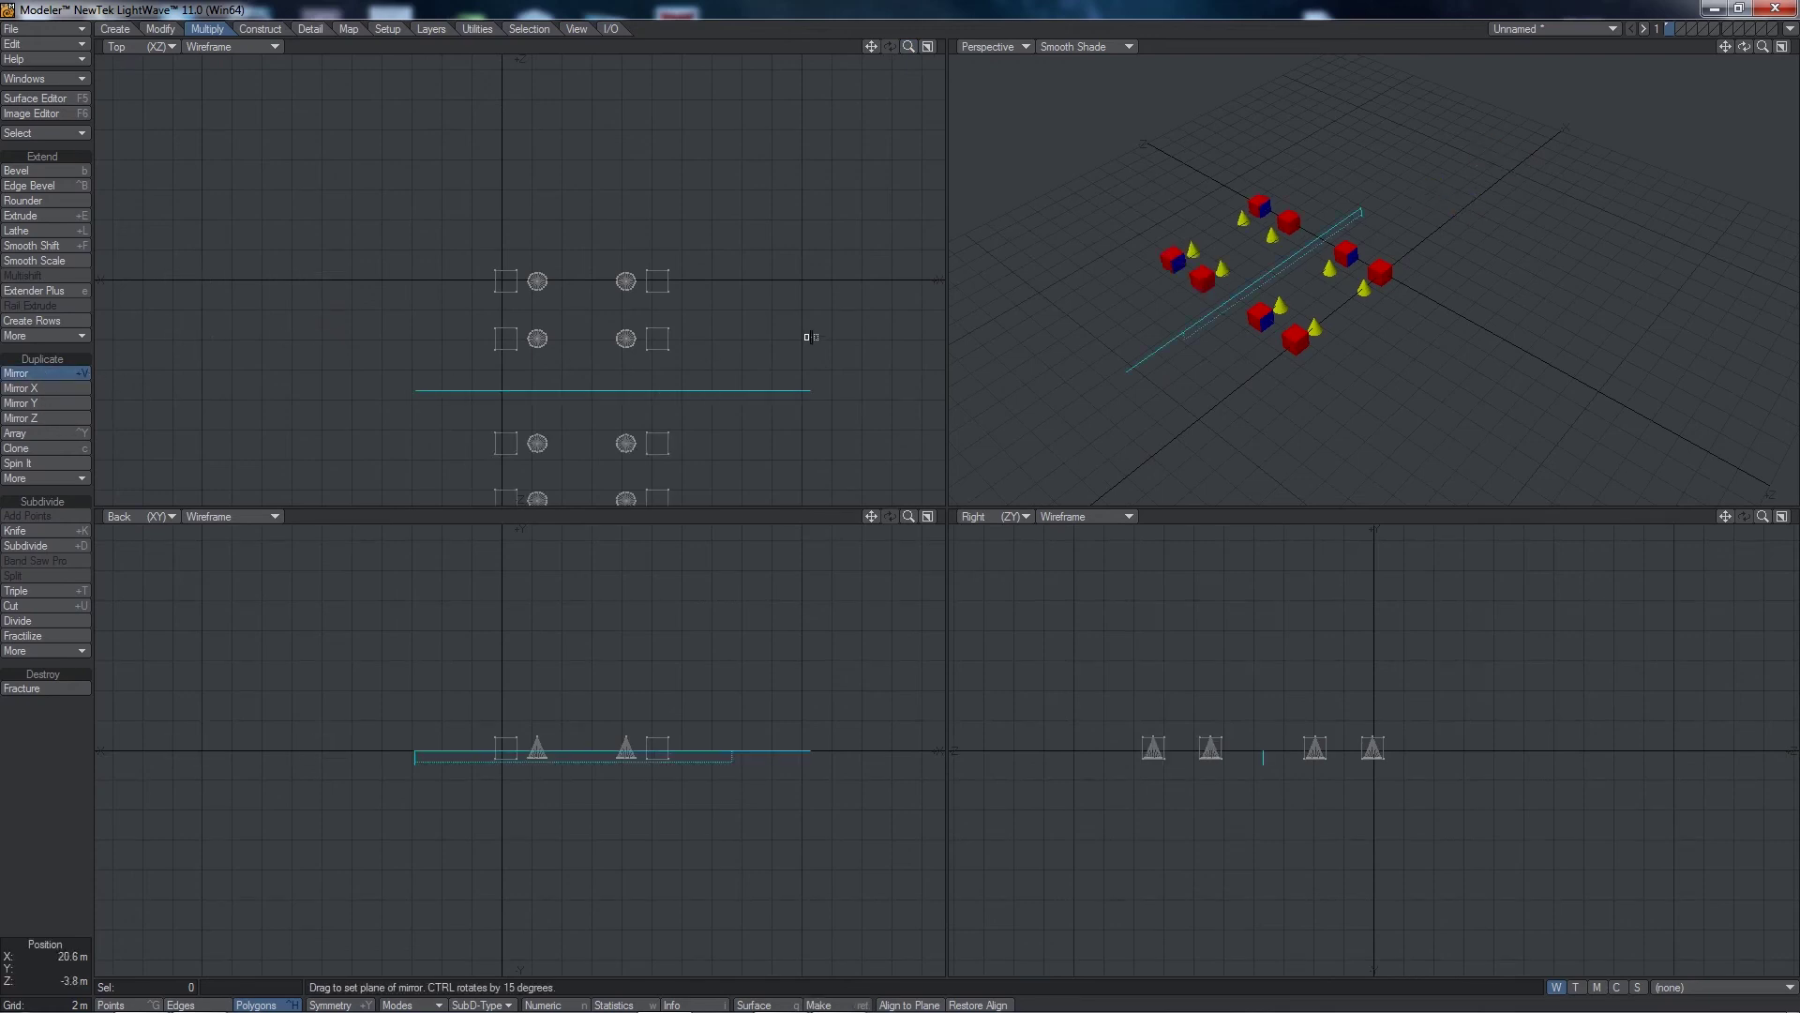
left_click(63, 373)
Step: Mirror the whole group across a plane on its negative X side, and mirror the result across a plane behind the original pairs
left_click(64, 375)
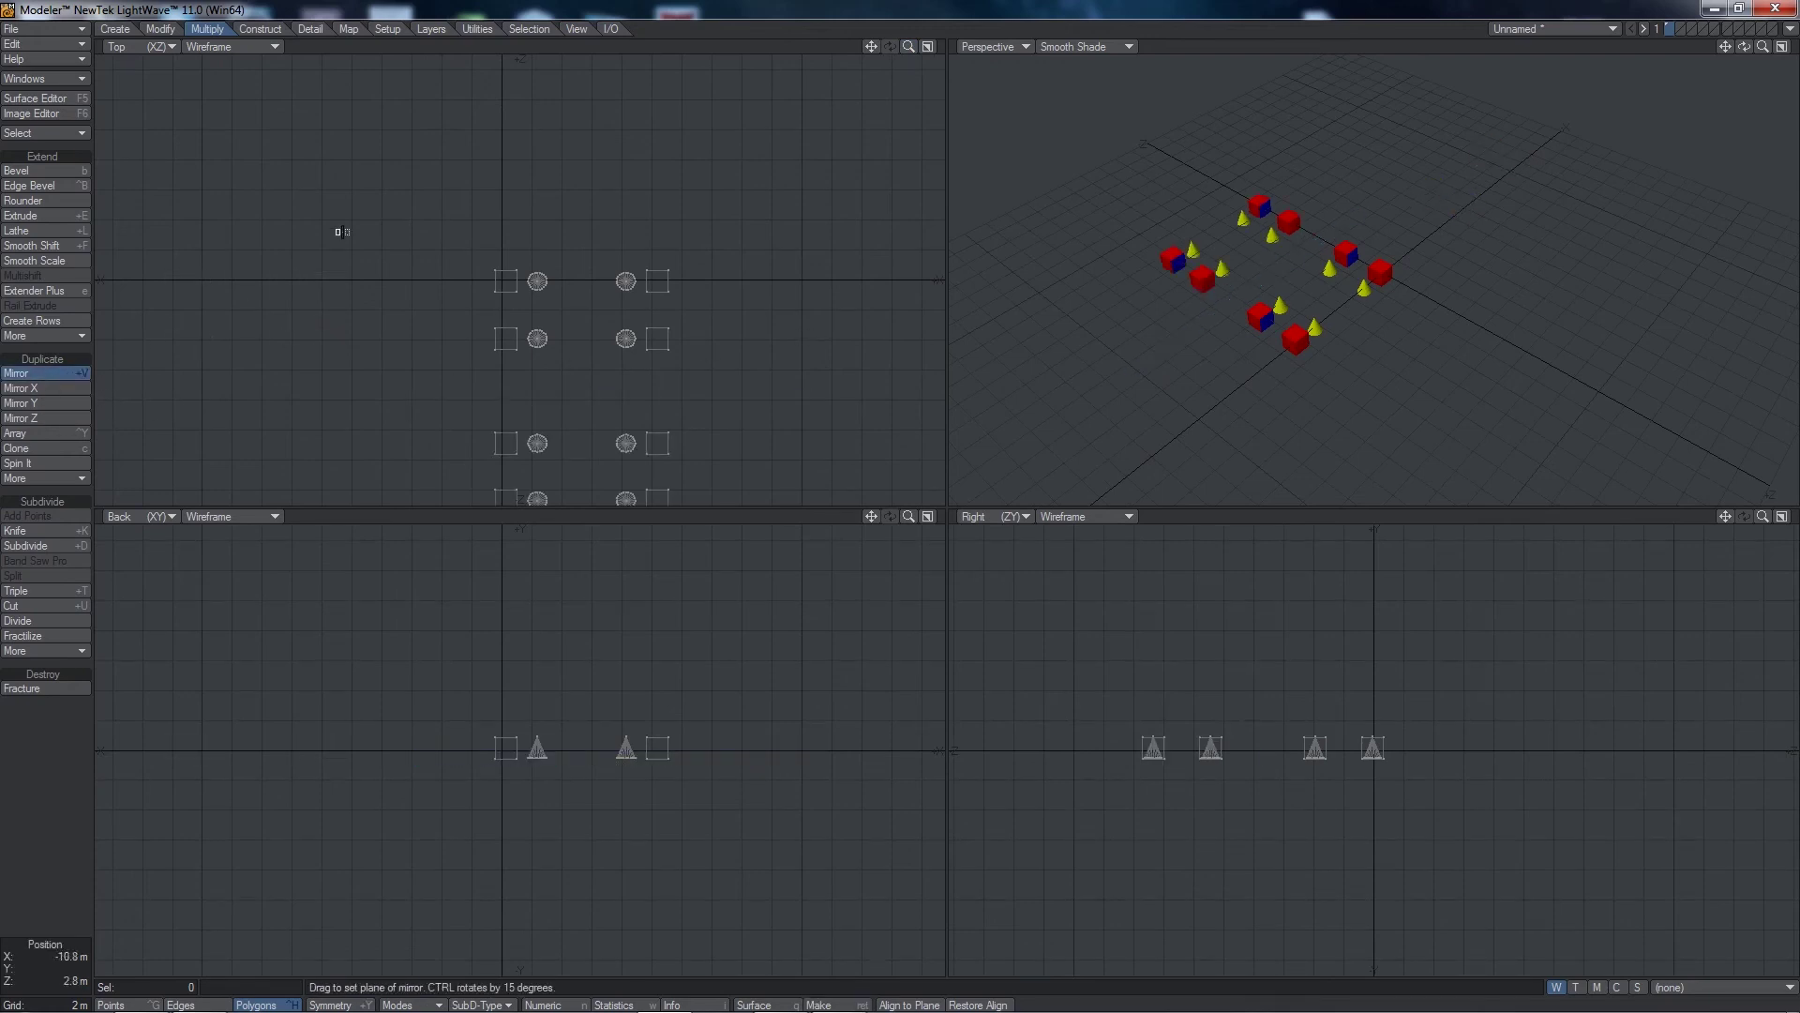
left_click_drag(409, 206, 406, 604)
left_click(39, 372)
left_click(75, 373)
left_click_drag(104, 210, 785, 164)
left_click(55, 375)
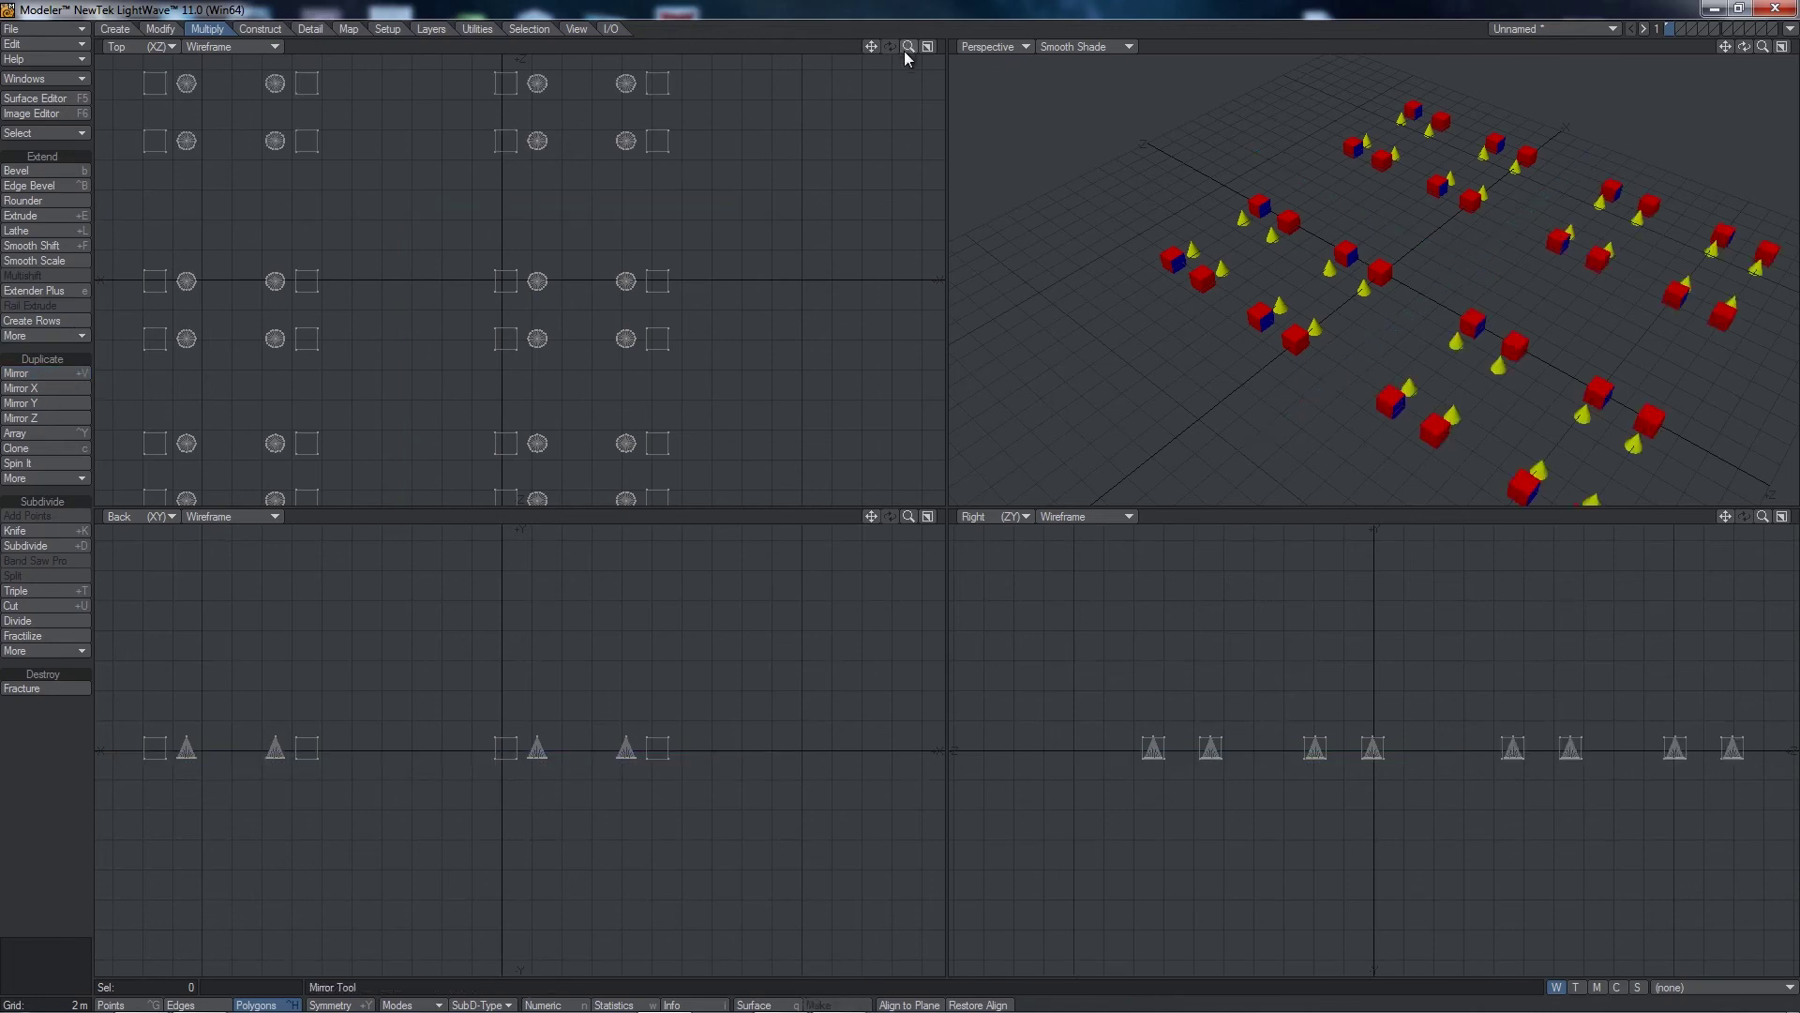
Step: Lasso-select the original cube and cone near the origin, cut them from layer 1, and paste them into layer 2
key("a")
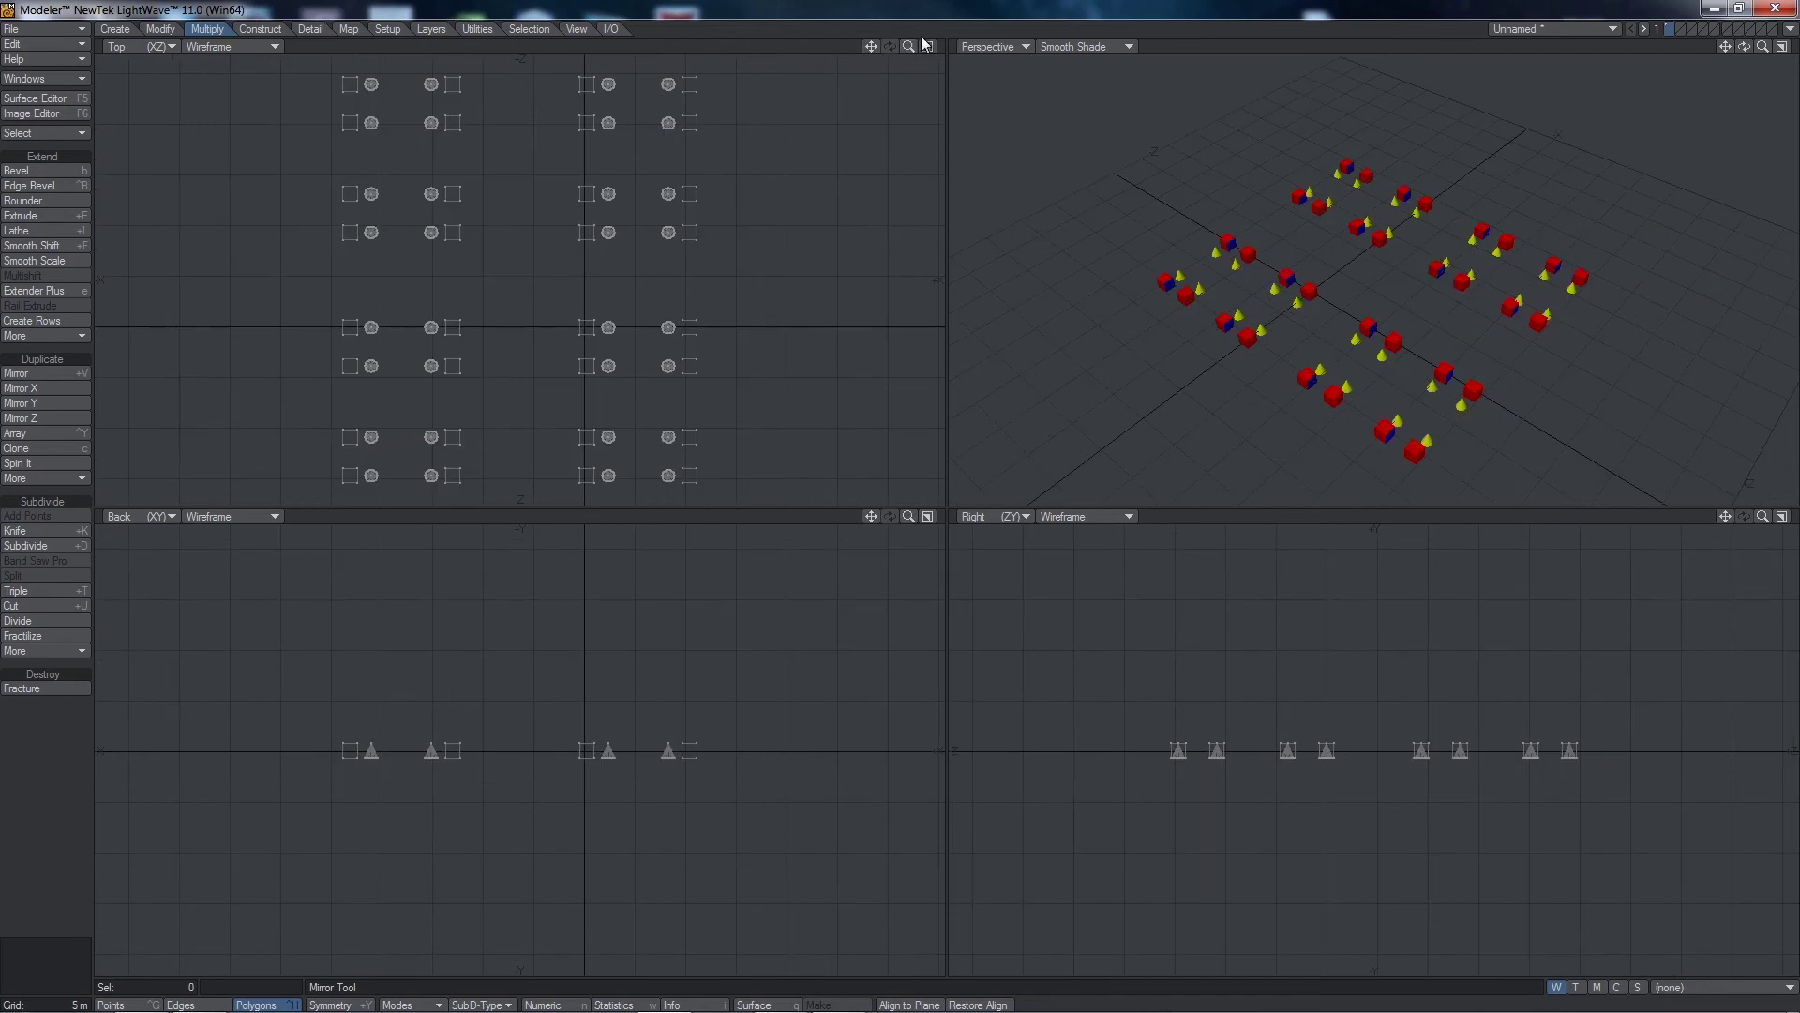
left_click_drag(1744, 46, 1799, 48)
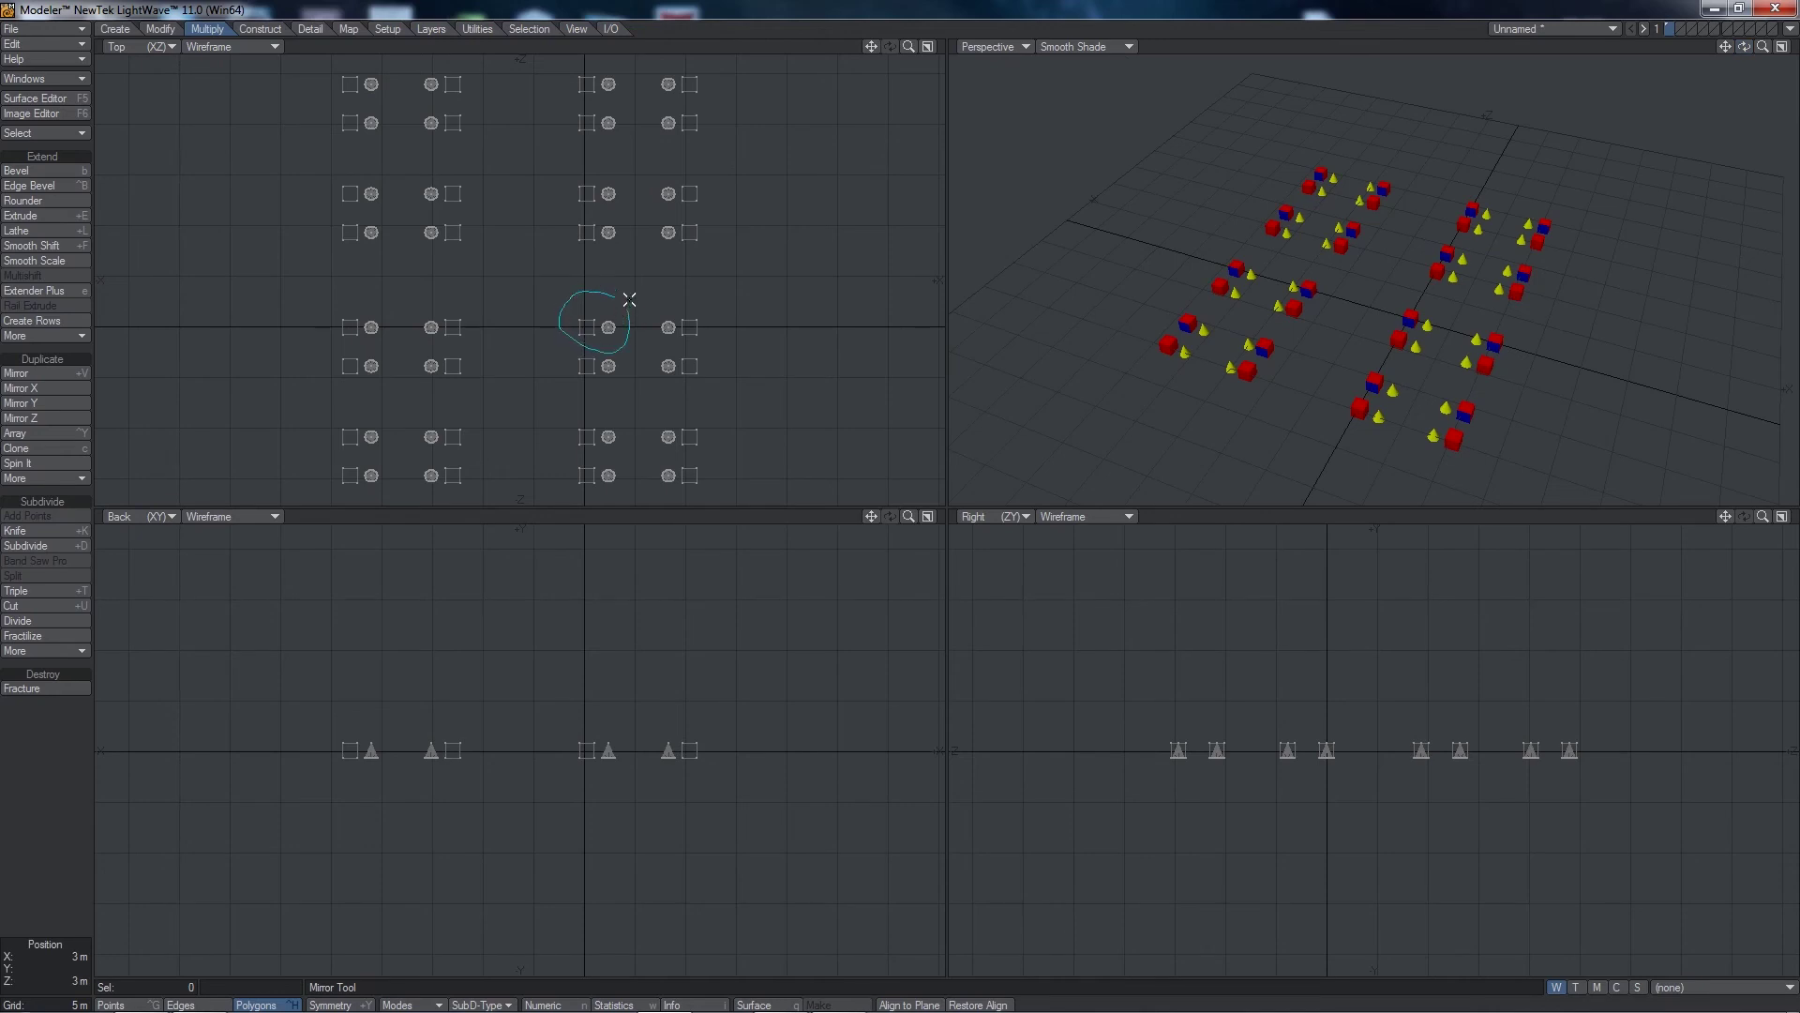
left_click(609, 326)
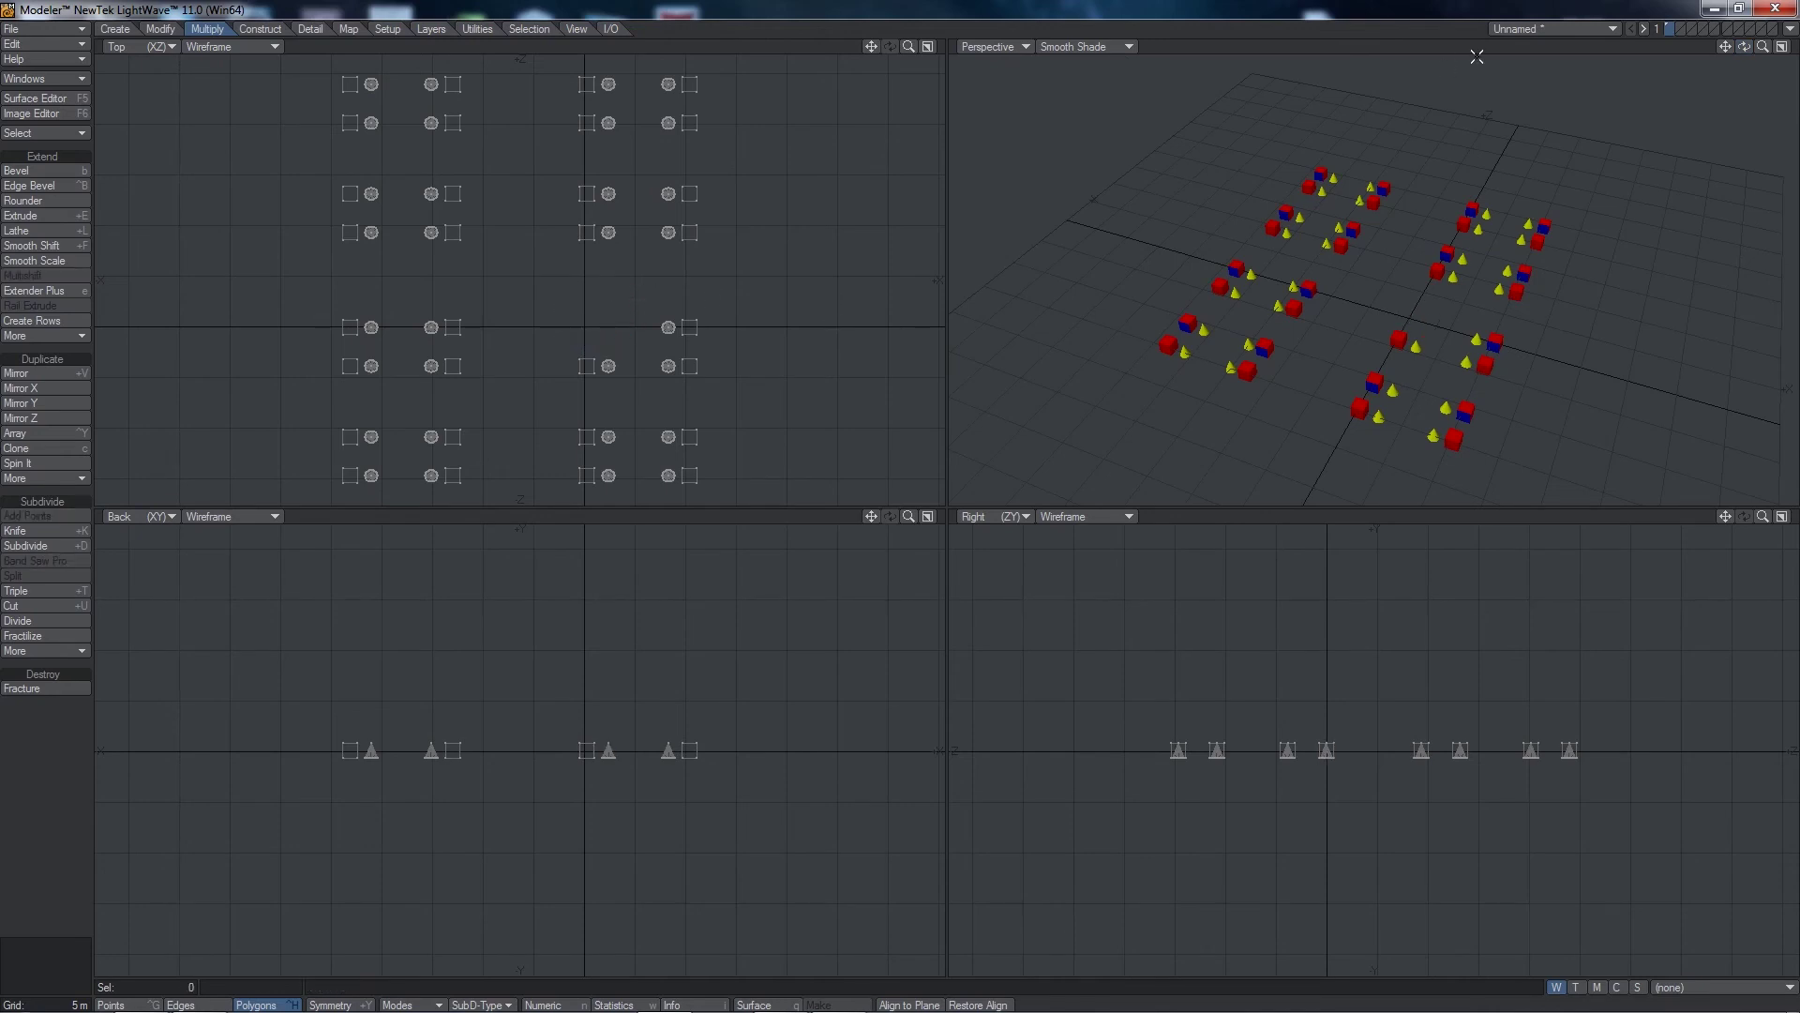
left_click(1678, 24)
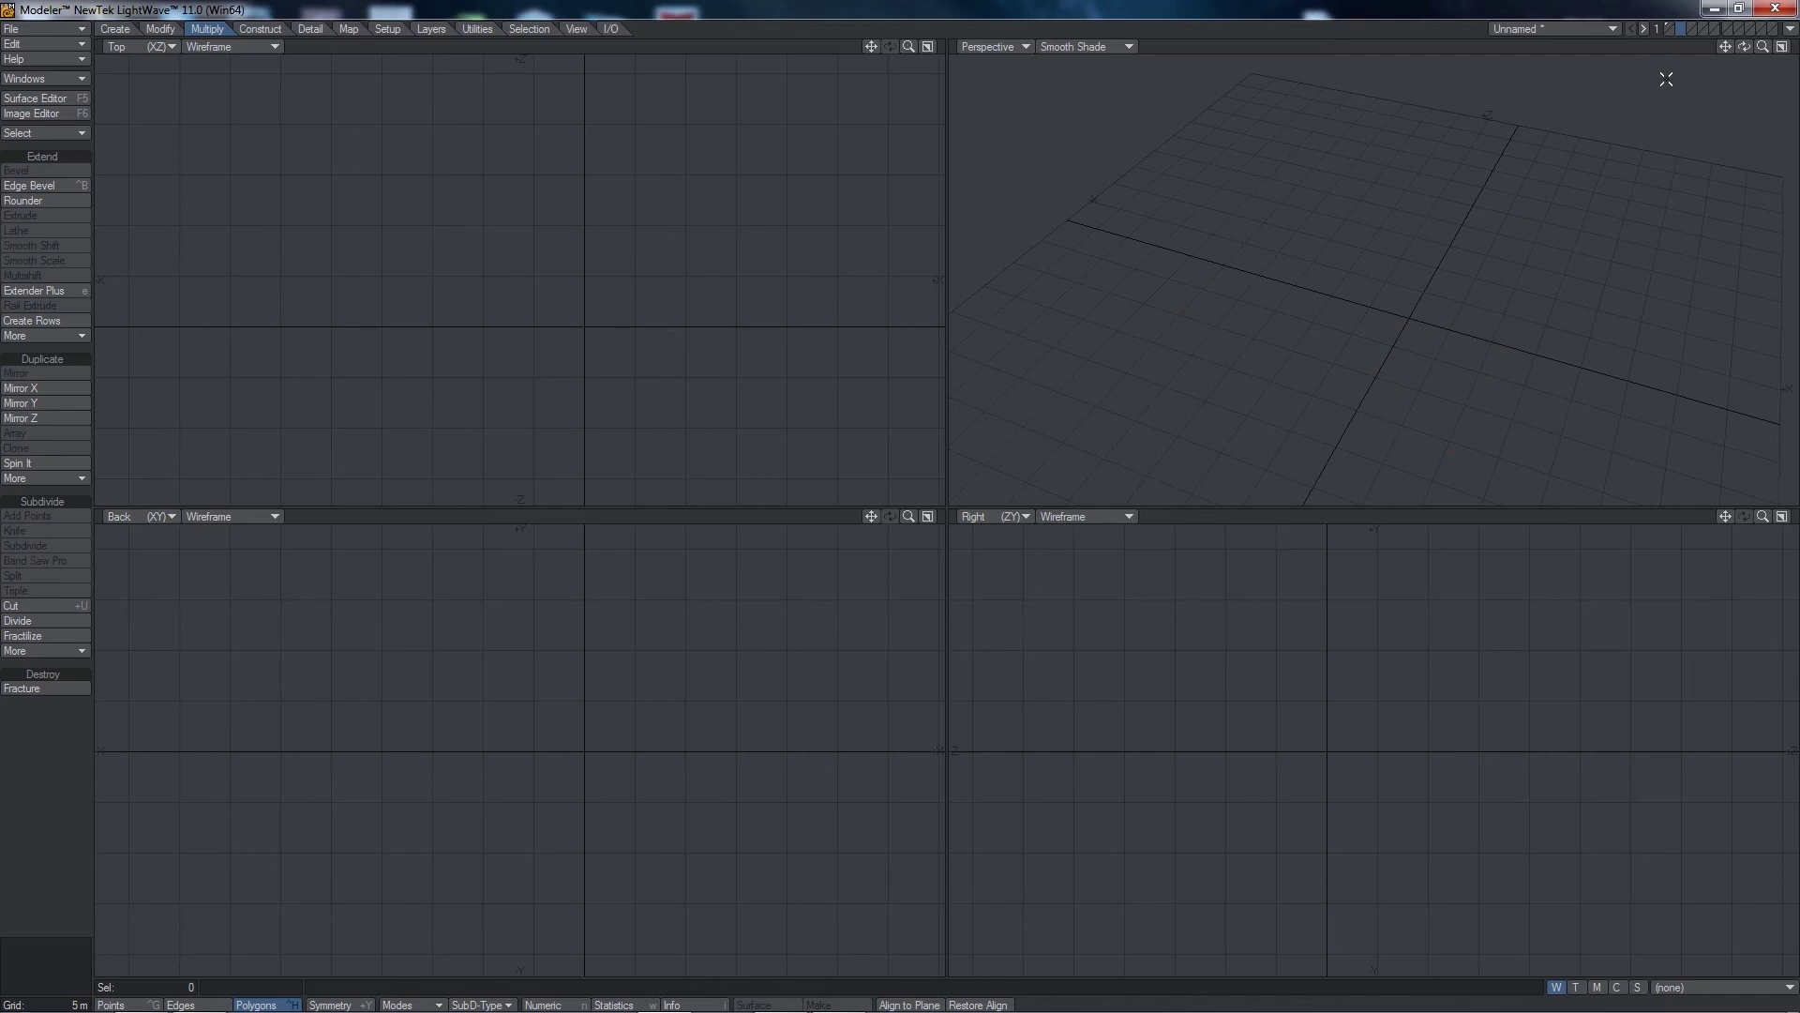
key("a")
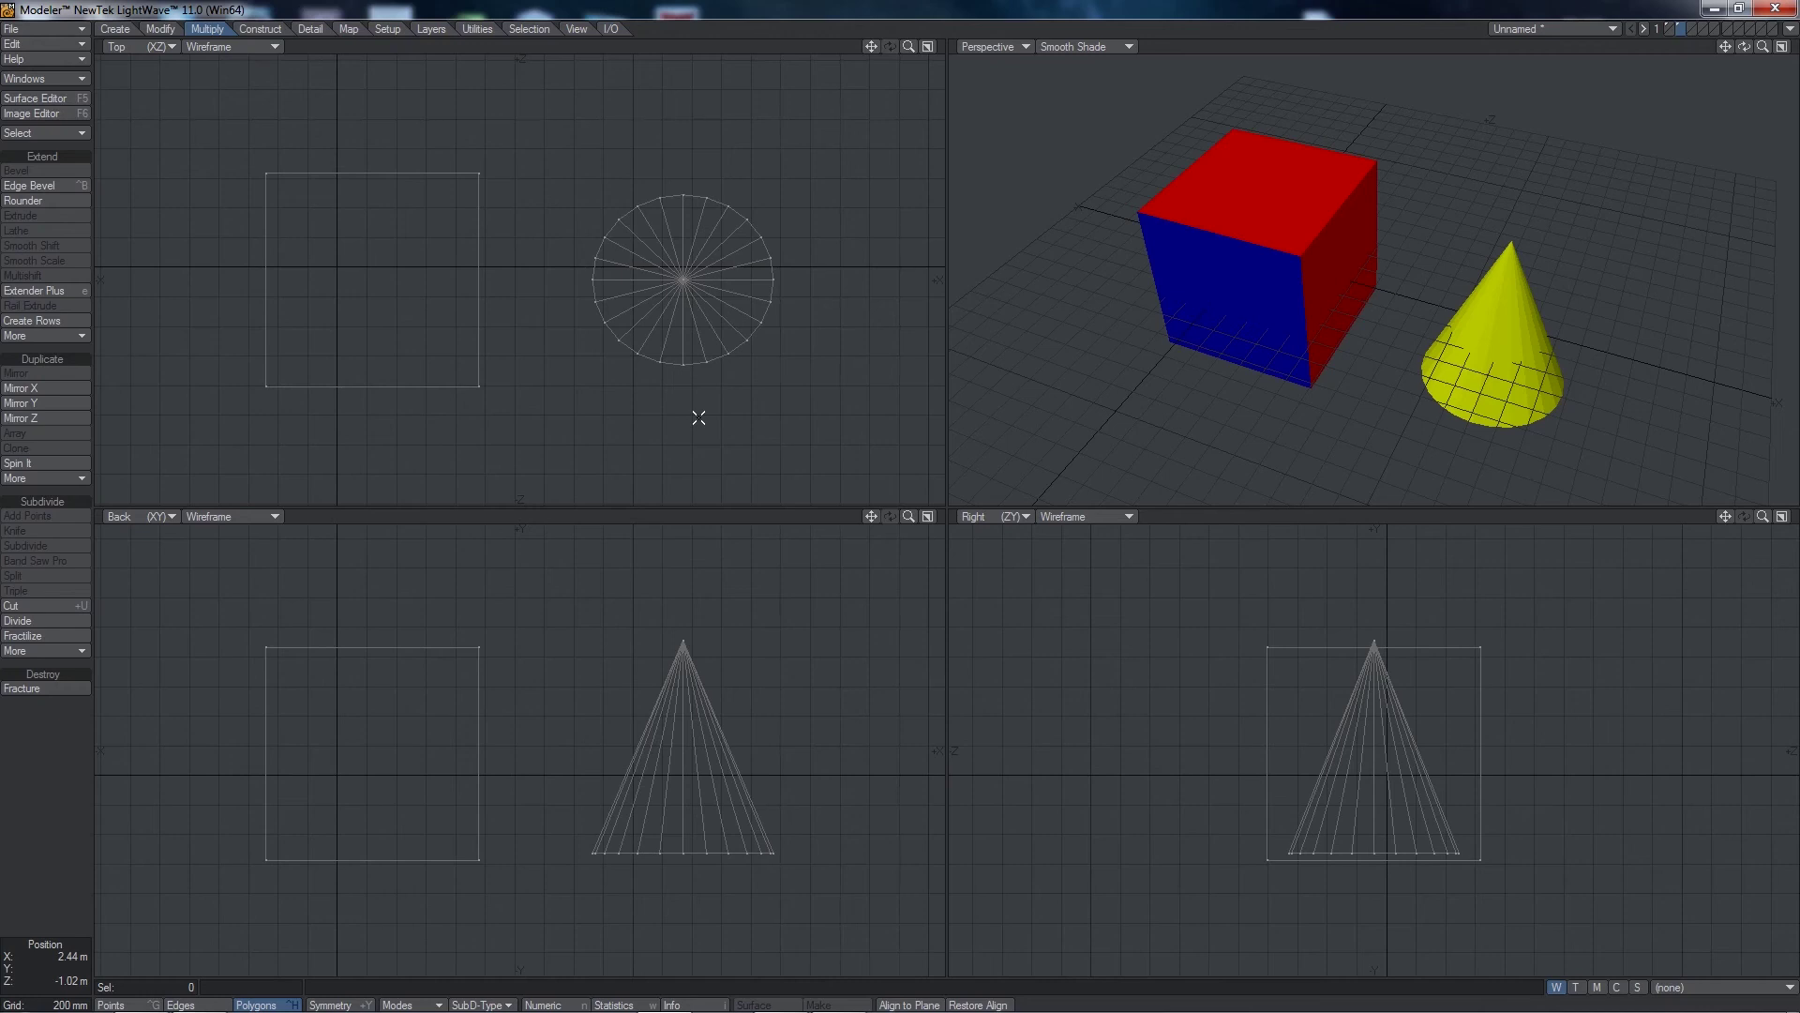
Step: In point selection mode, select the cube's upper front corner nearest the cone and move it inward in the Back and Top views
left_click(169, 31)
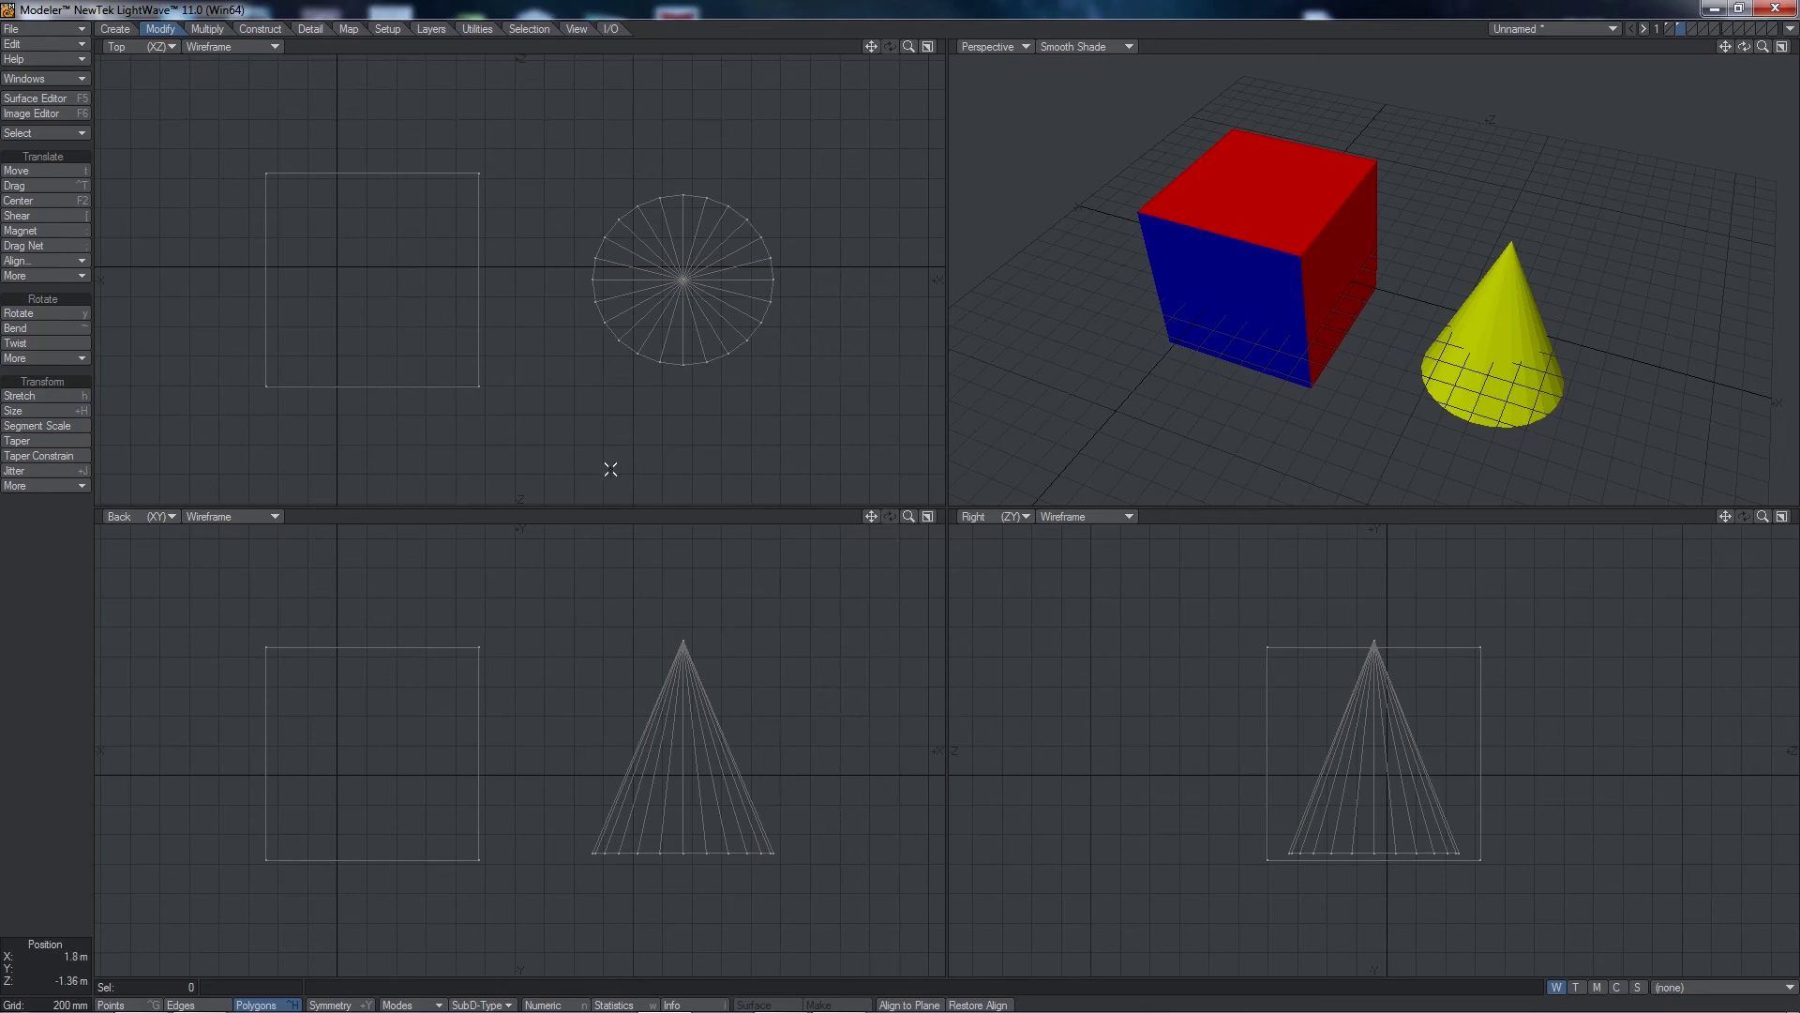
left_click(1221, 268)
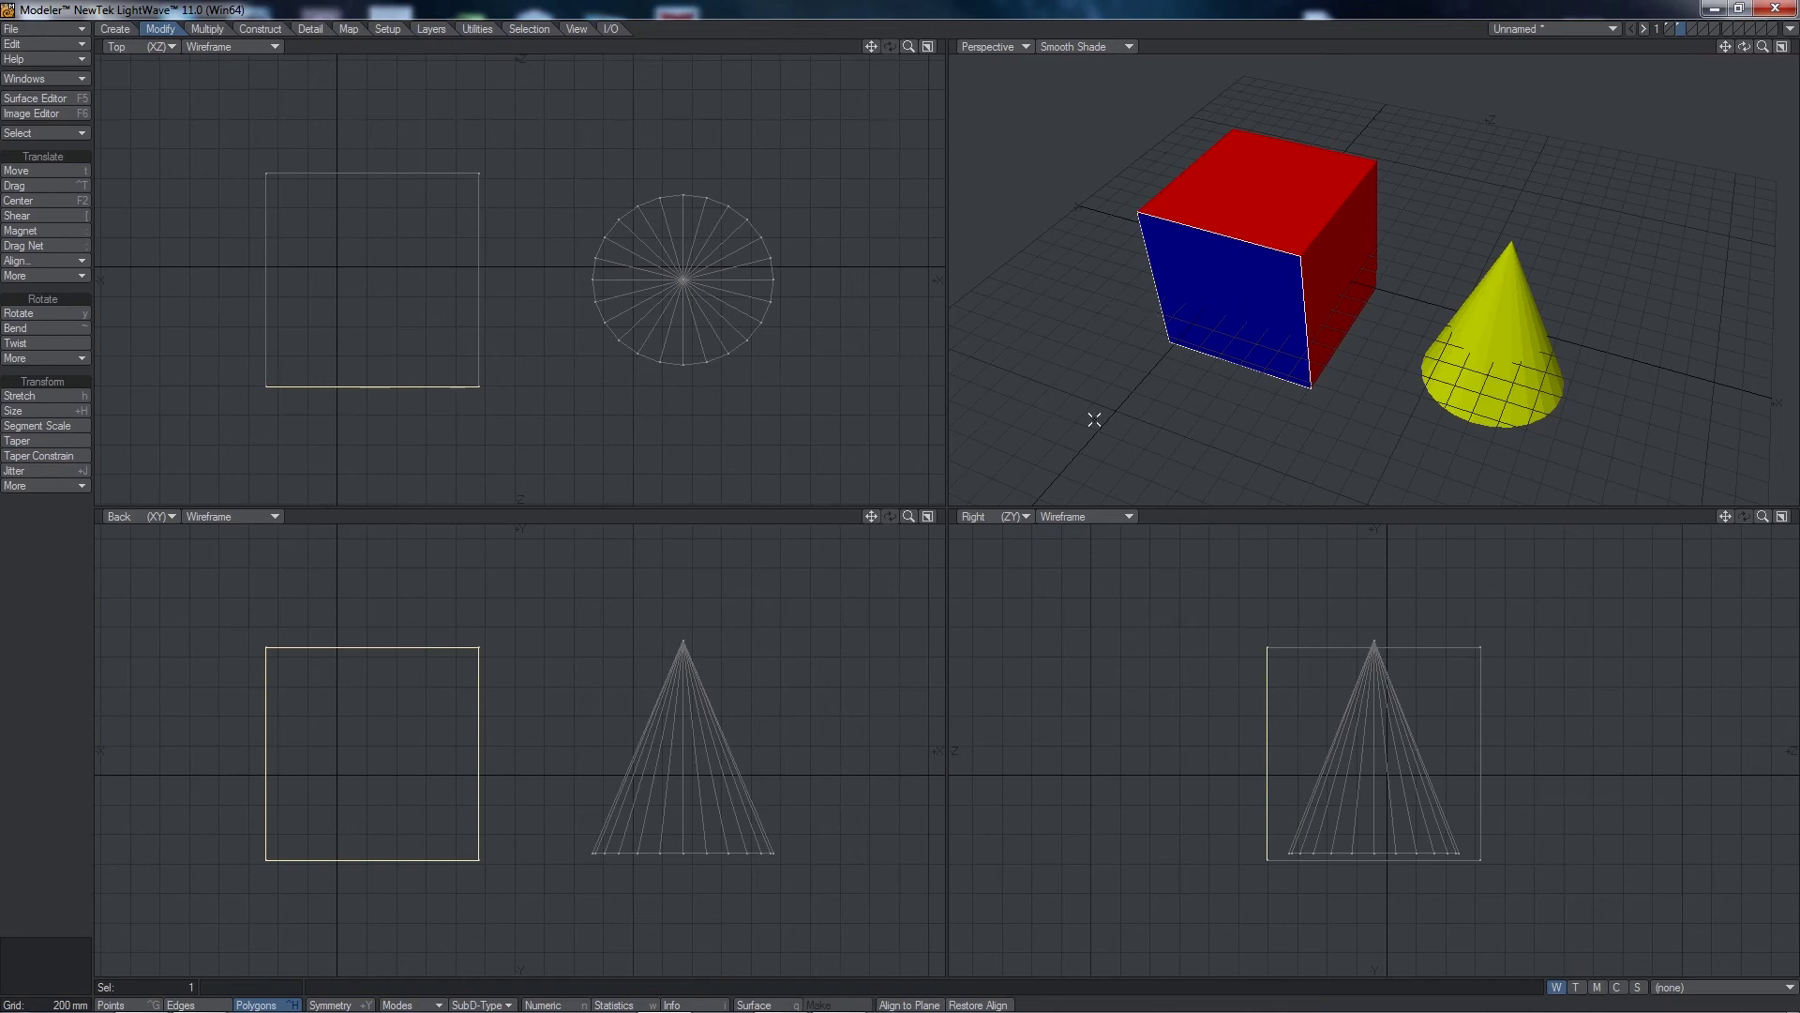
left_click(1210, 281)
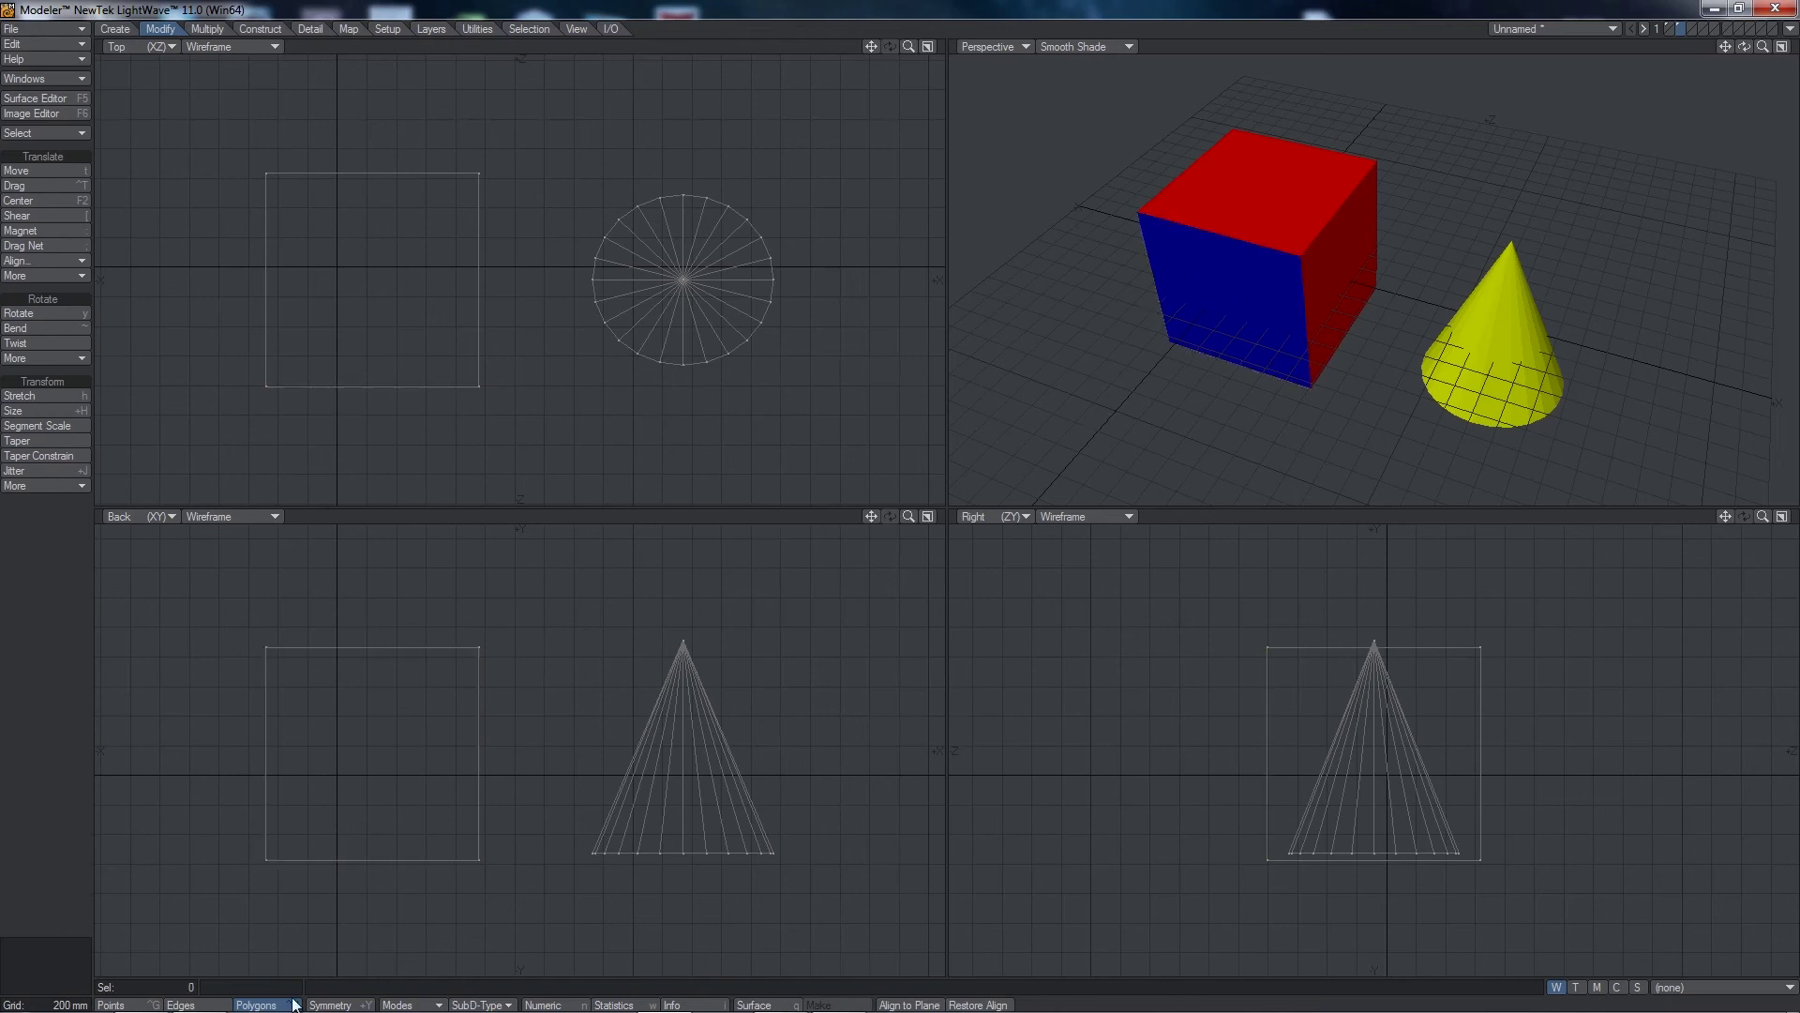
left_click(134, 1006)
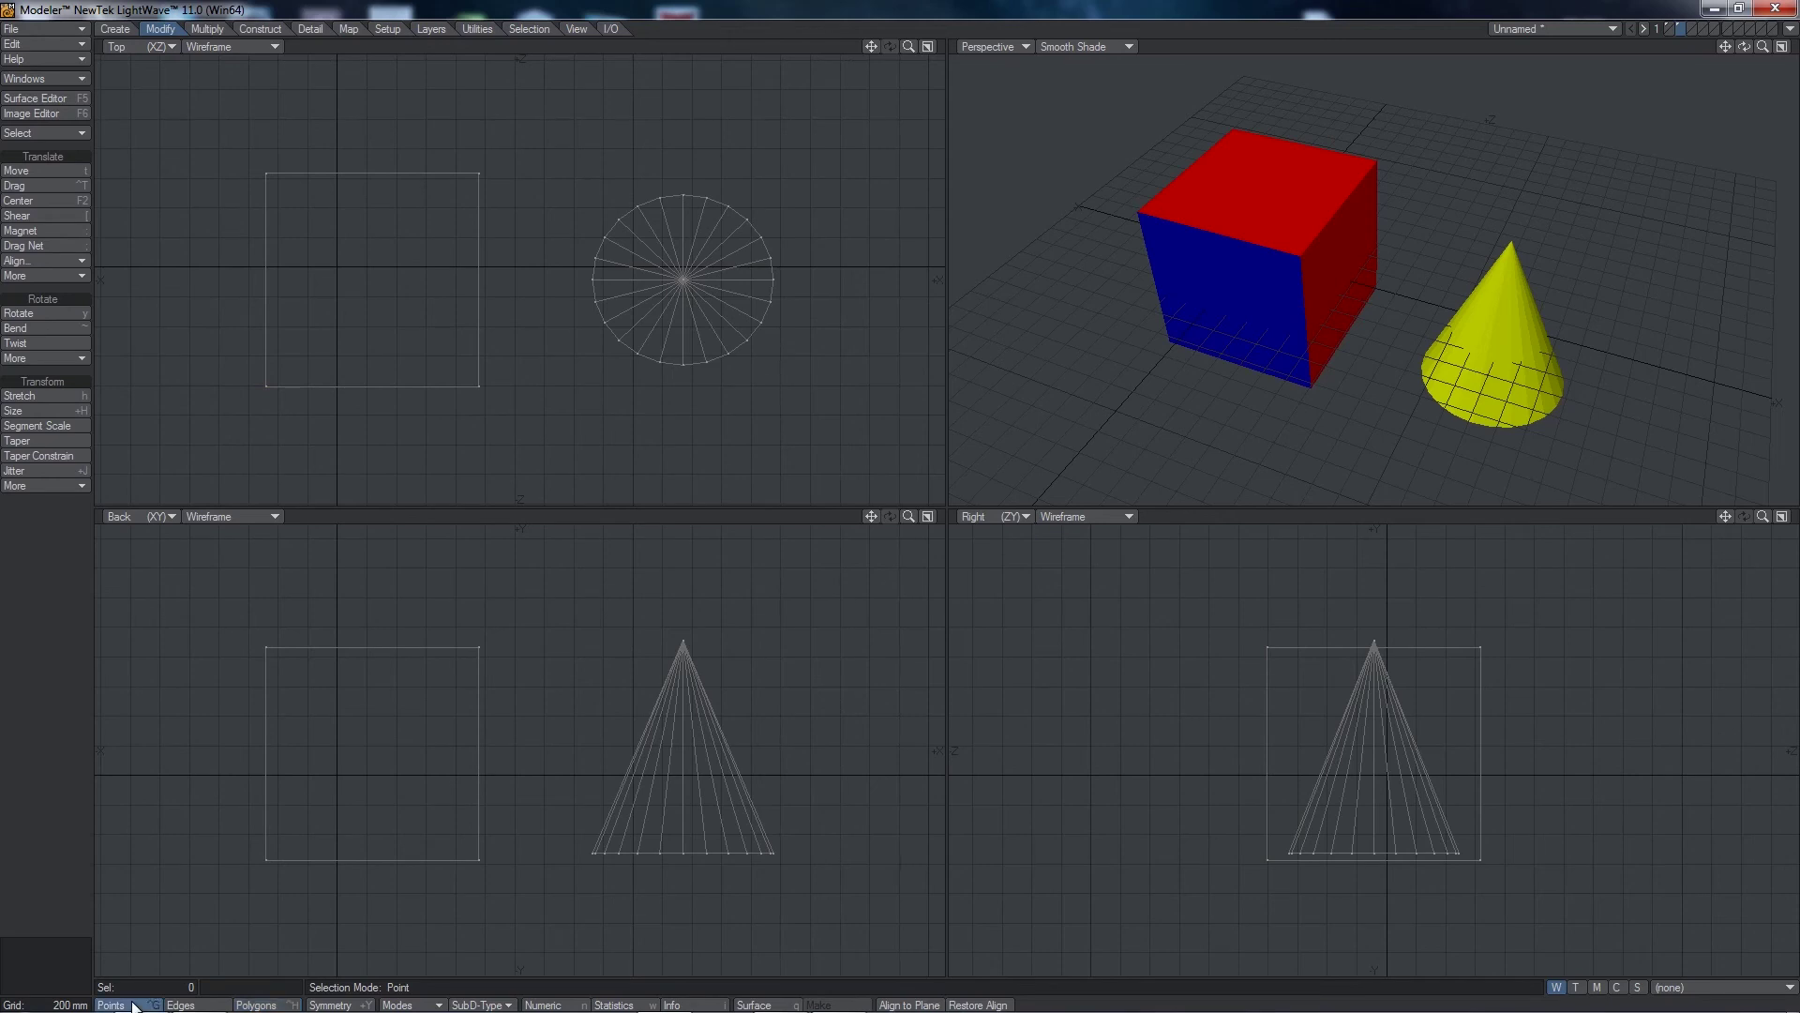
left_click(478, 647)
key("t")
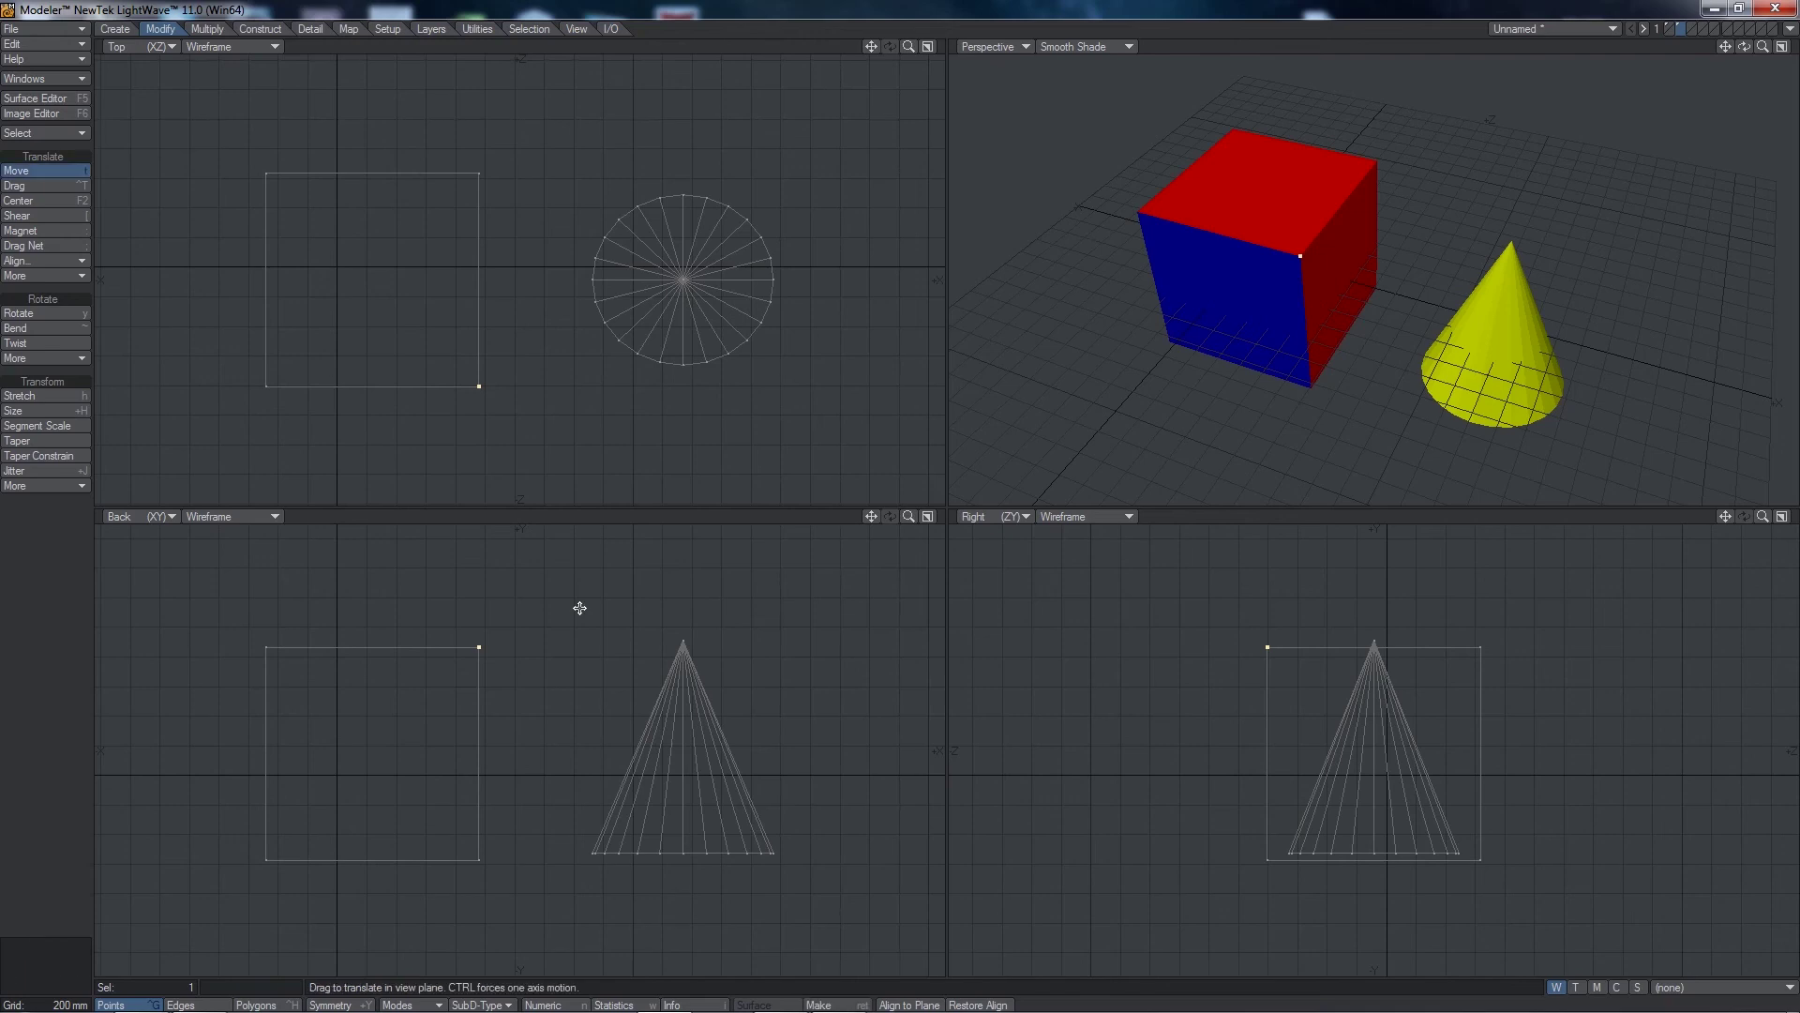
left_click_drag(595, 594, 571, 615)
left_click_drag(497, 437, 496, 408)
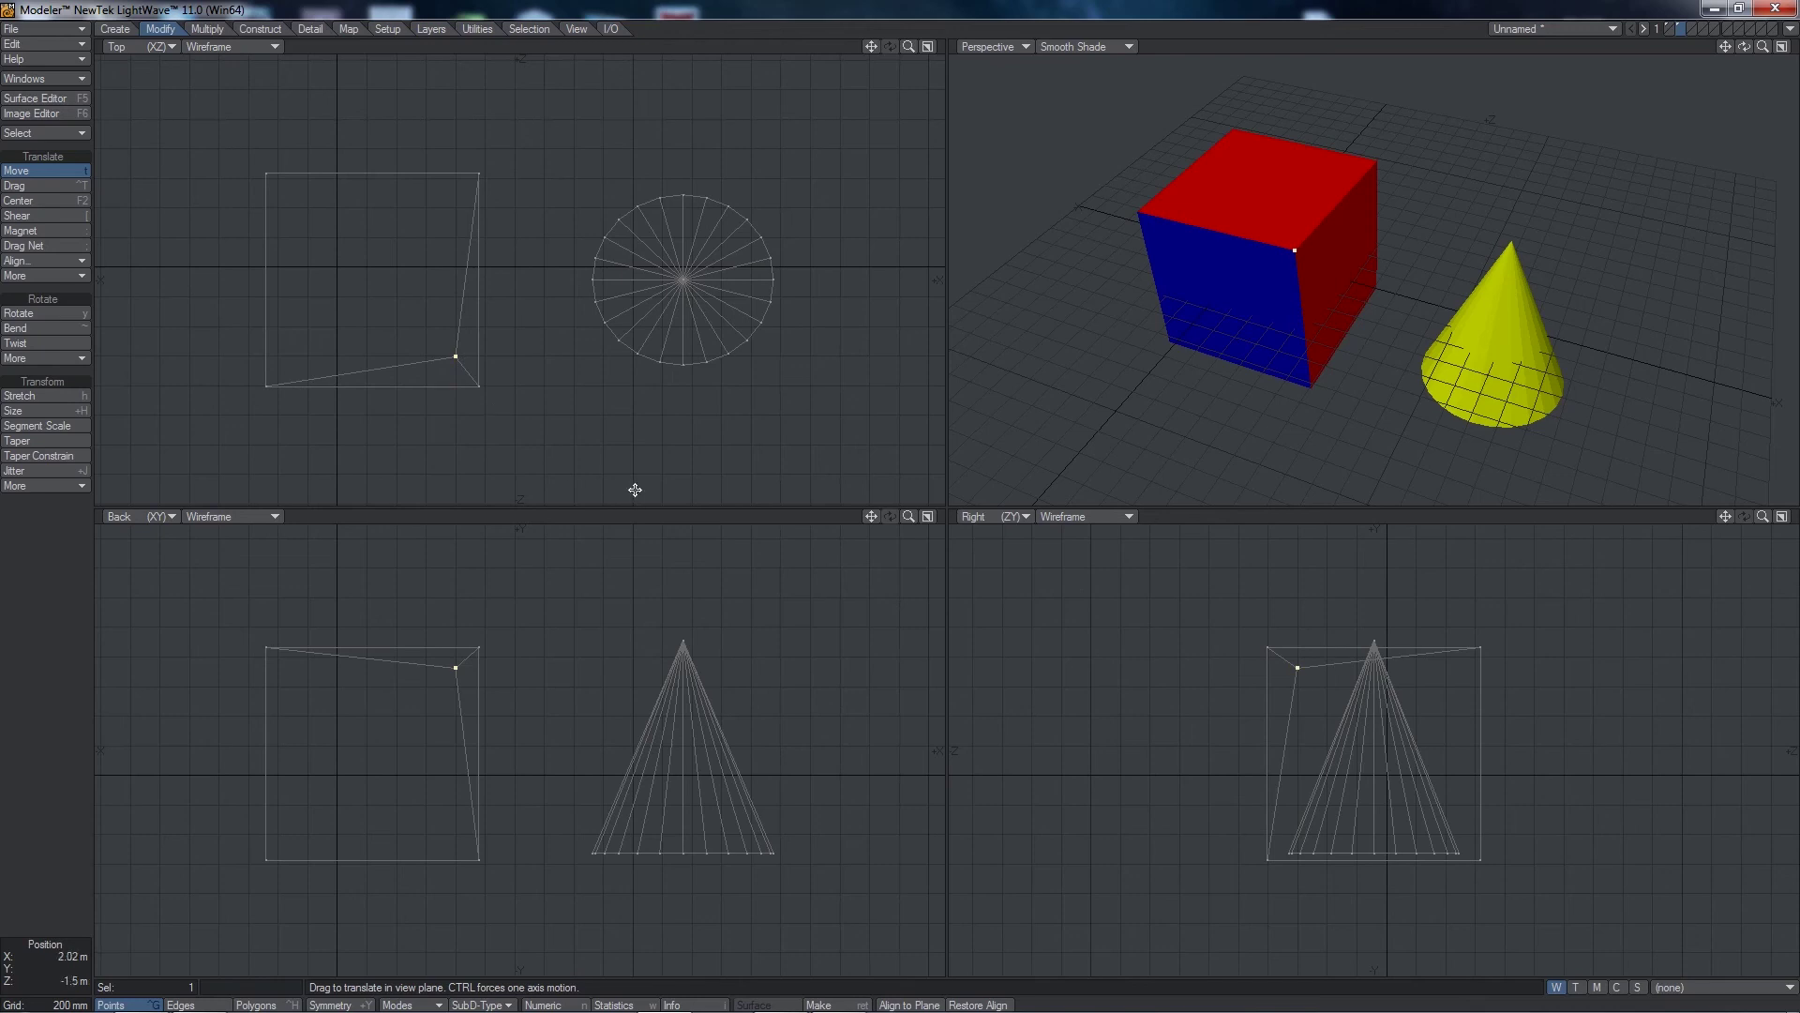
key("space")
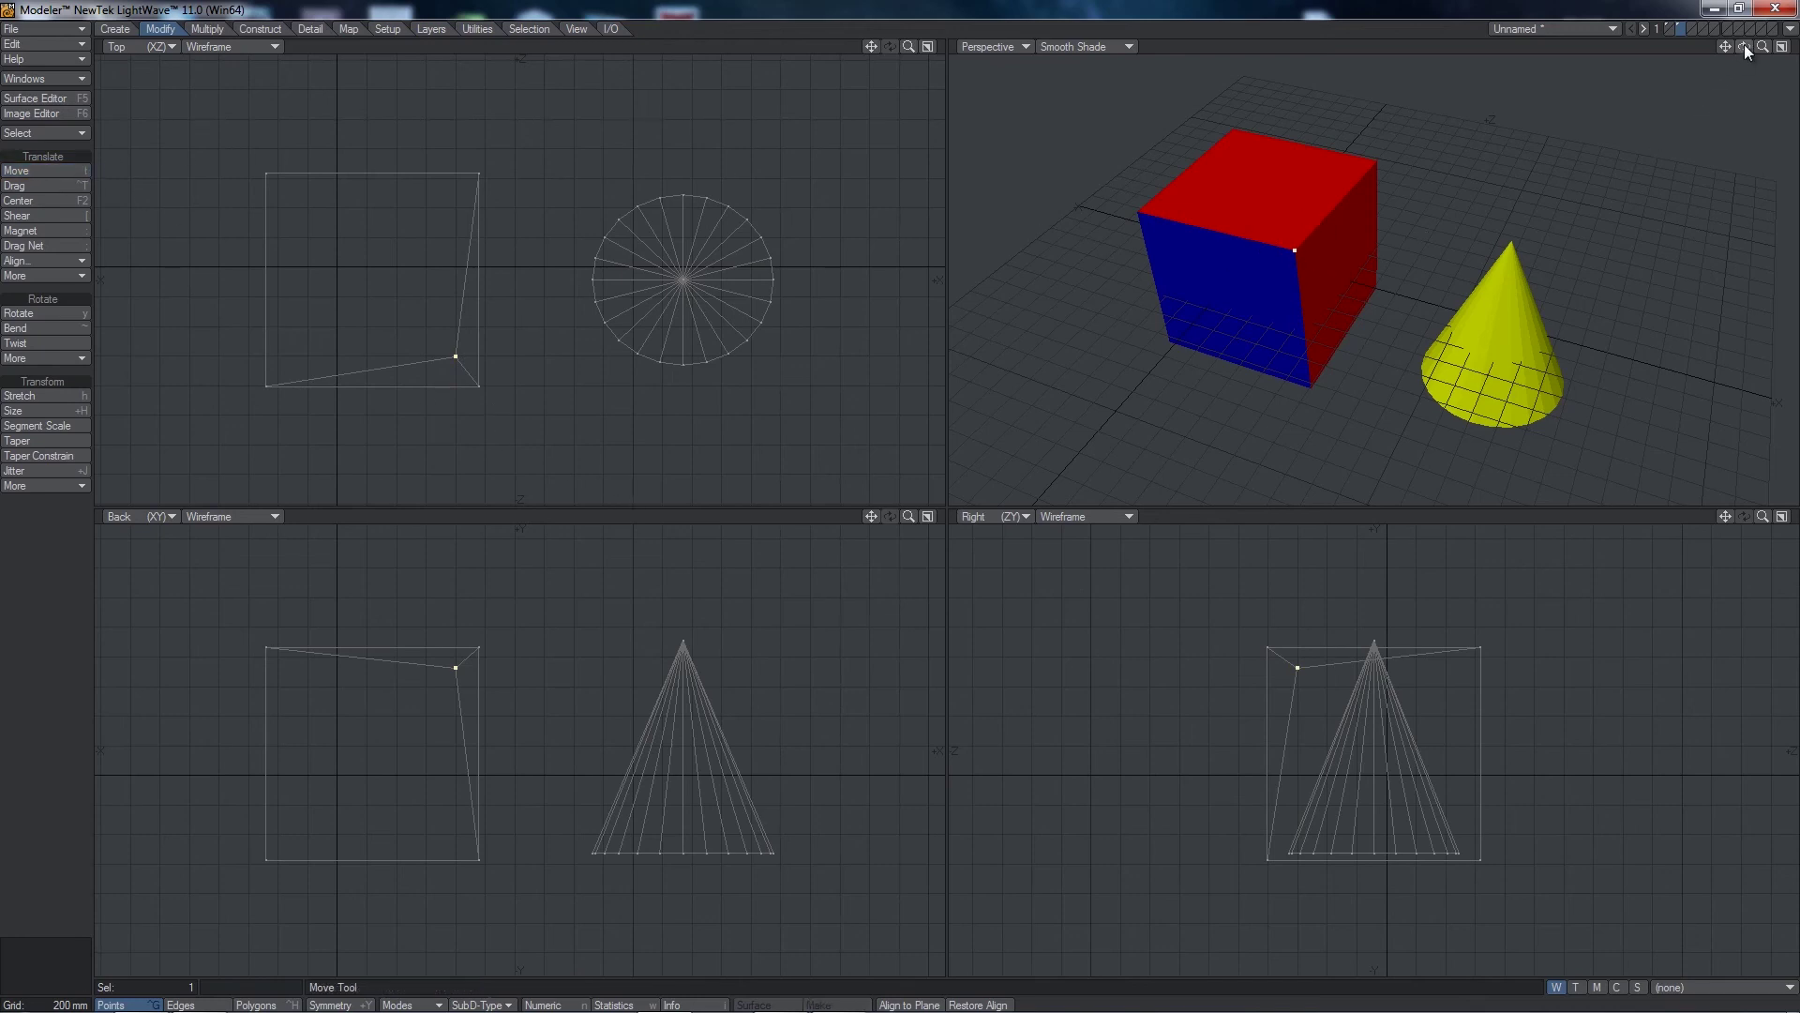
Step: Select the cone's apex point and move it down and toward the cube in the Back view
left_click_drag(1744, 43, 1622, 136)
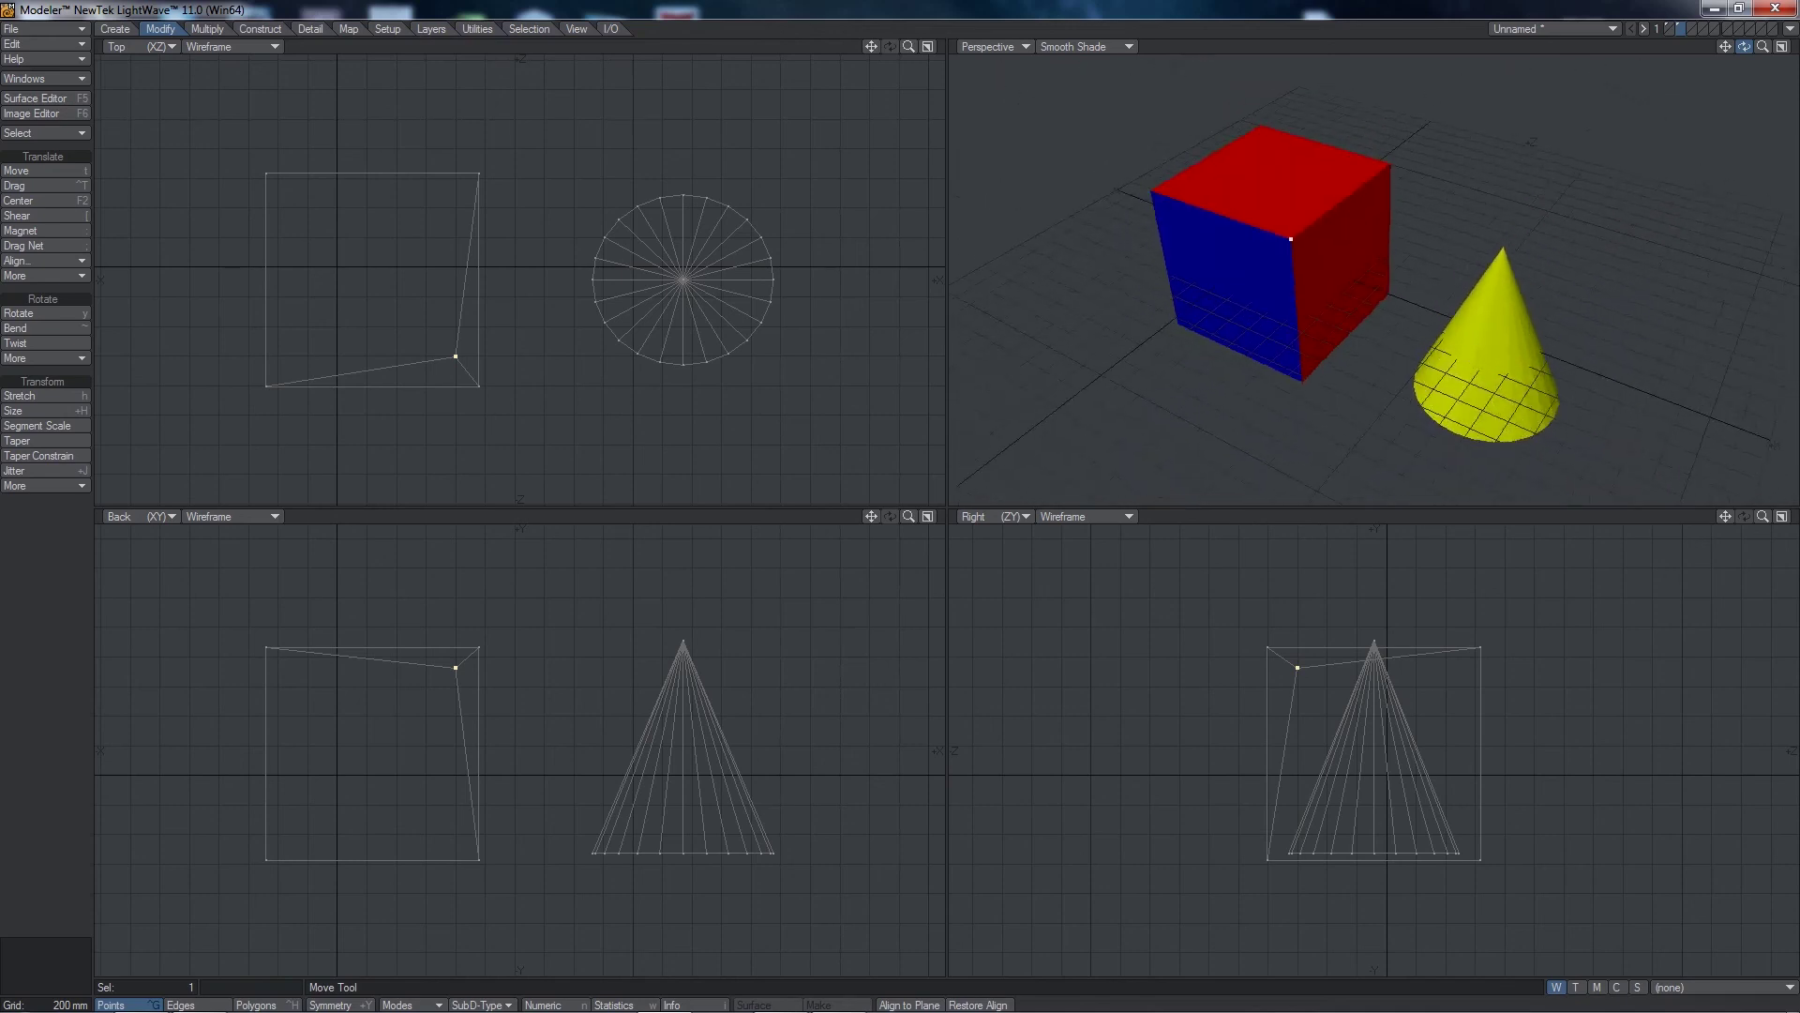
left_click(680, 640)
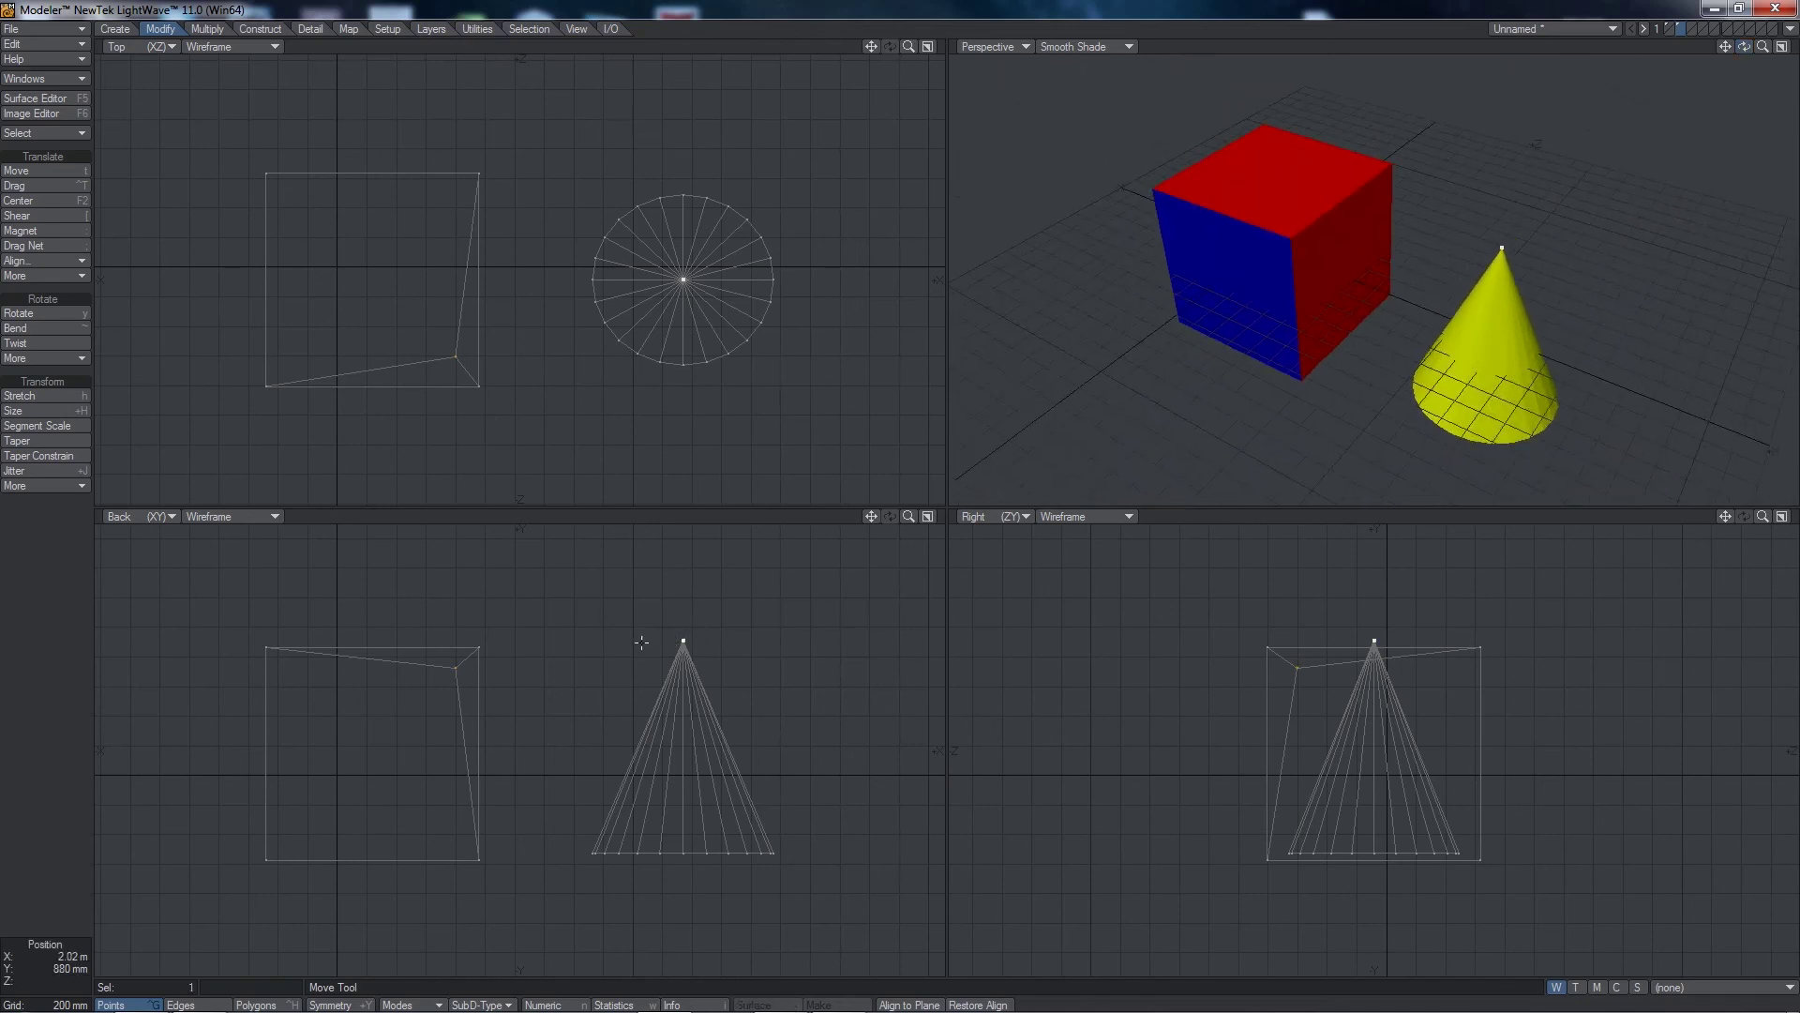
key("t")
left_click_drag(650, 684, 570, 808)
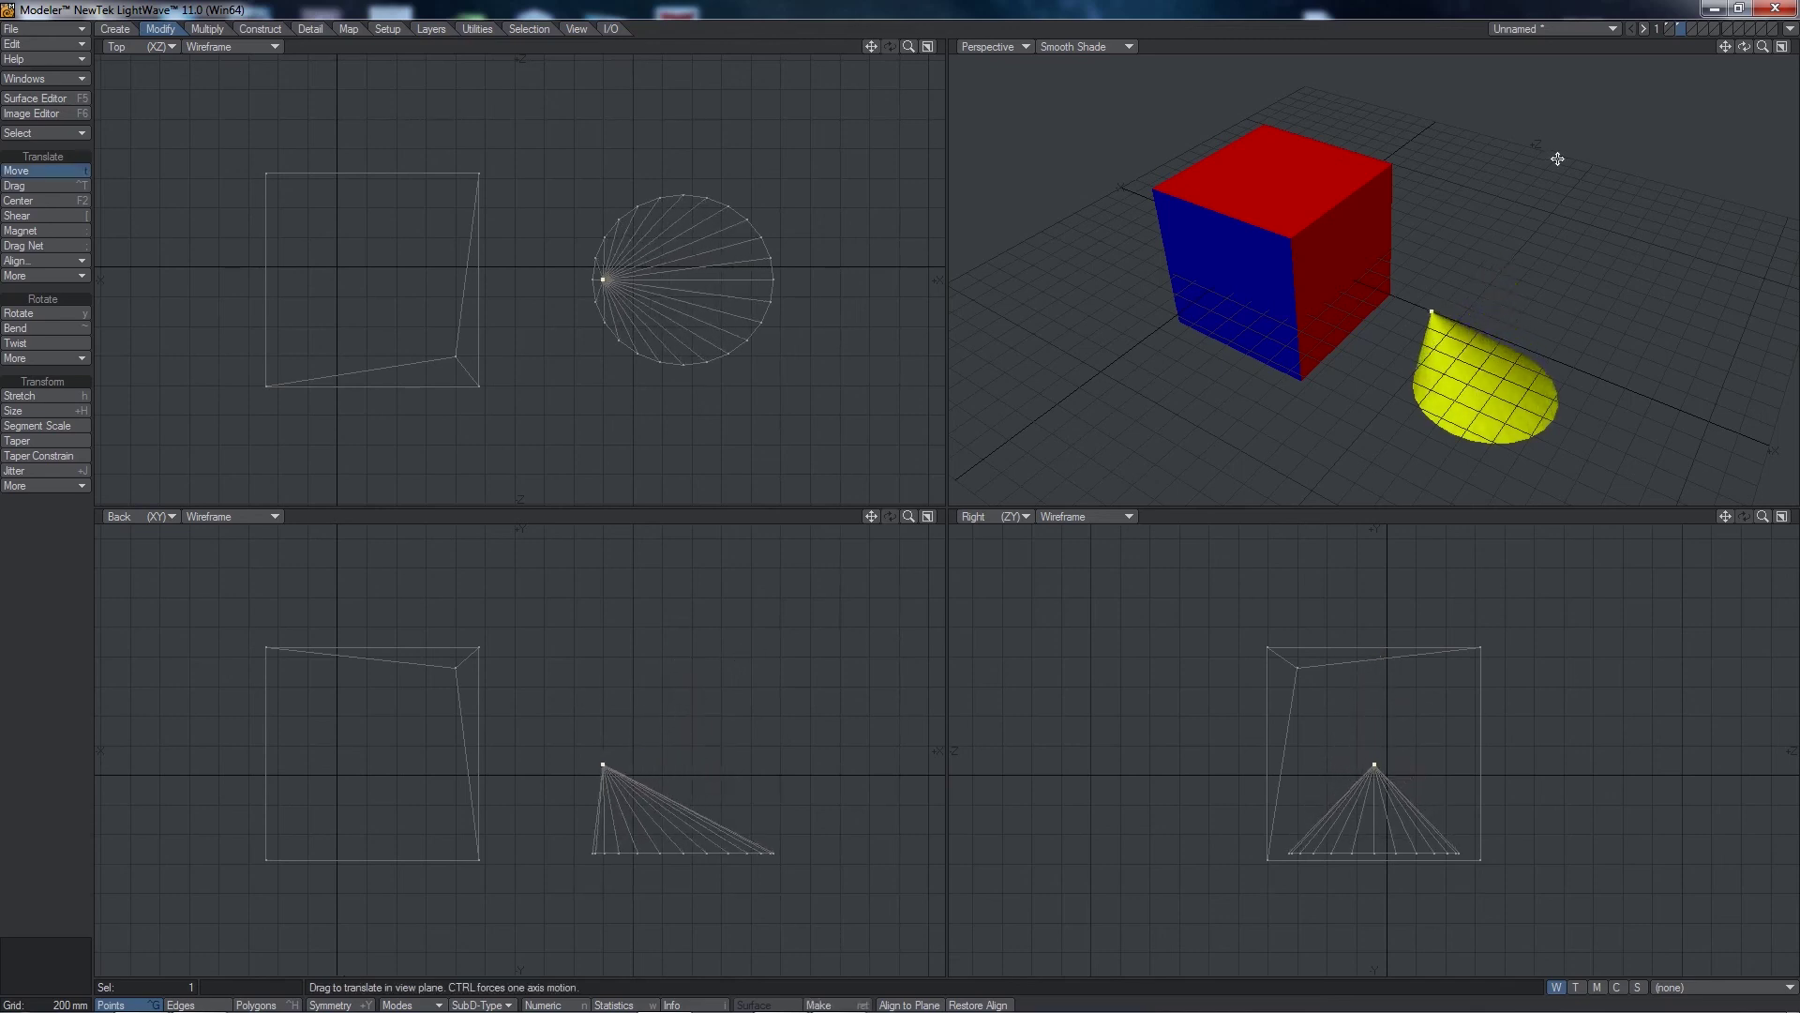
Step: Move the cone's apex point back over the centre of the base and above the cube's height to make a taller cone
left_click_drag(1744, 46, 904, 503)
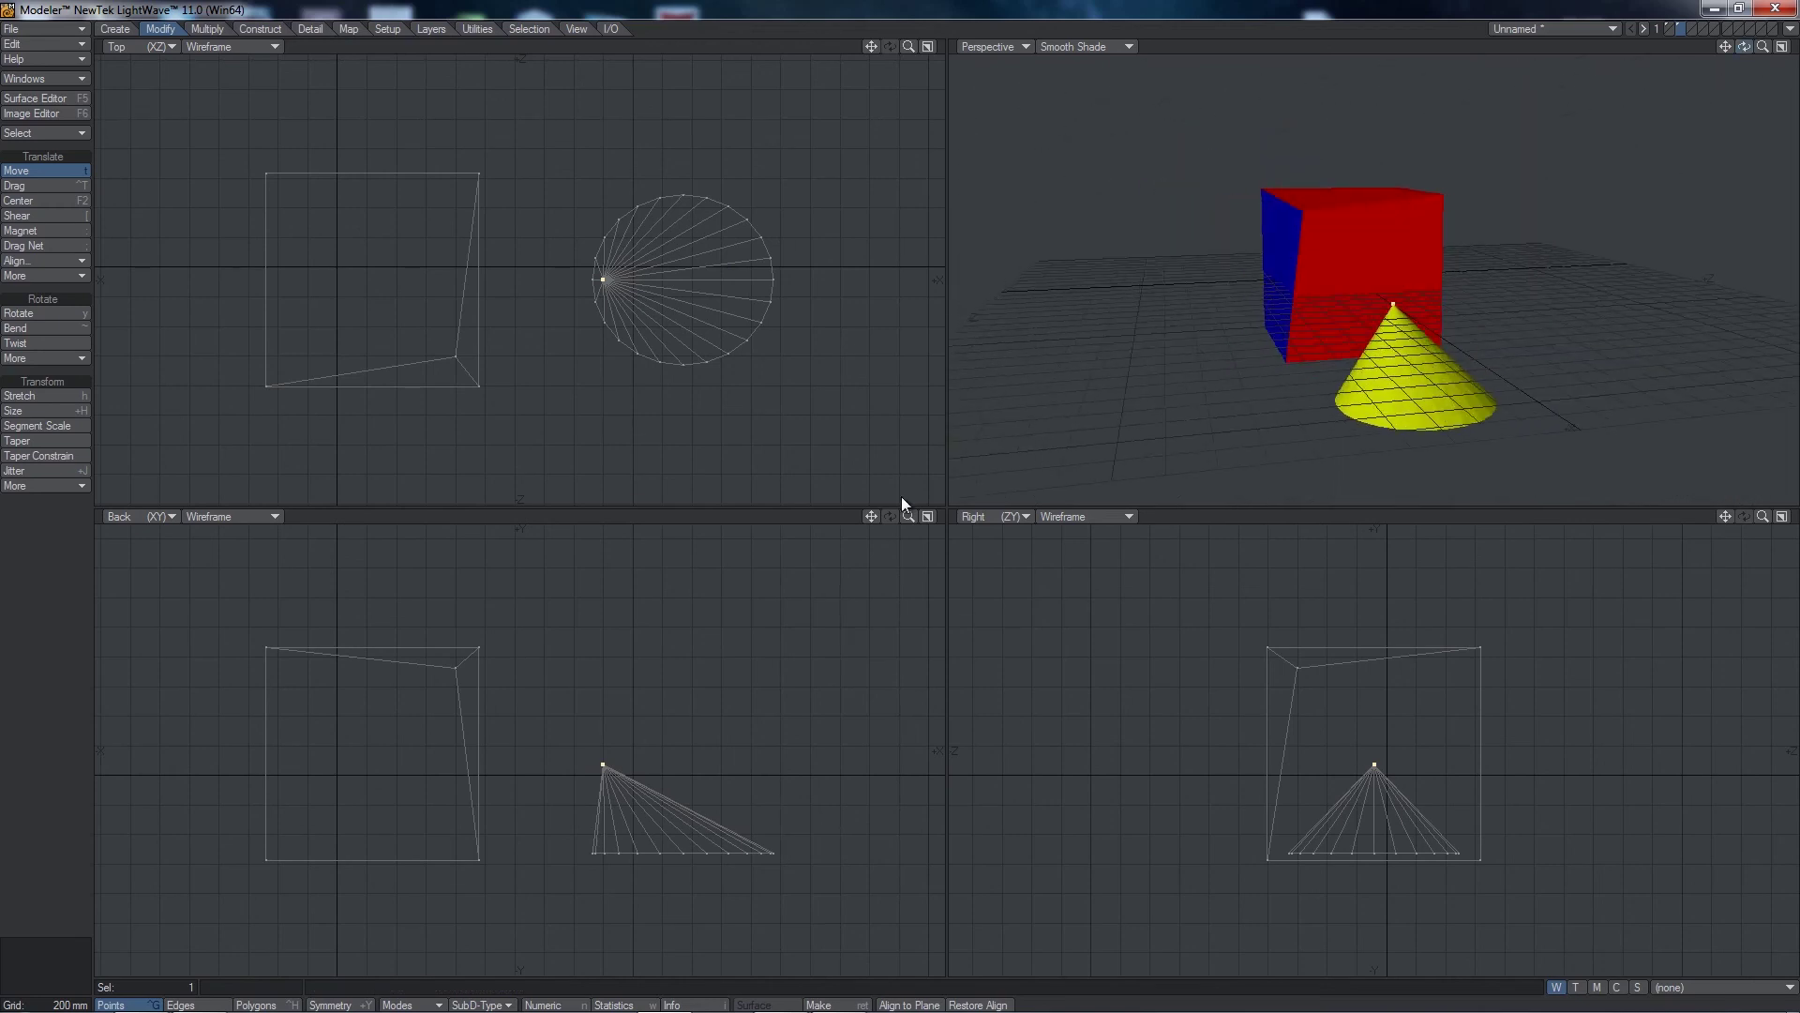
left_click_drag(621, 760, 808, 646)
left_click_drag(675, 733, 570, 635)
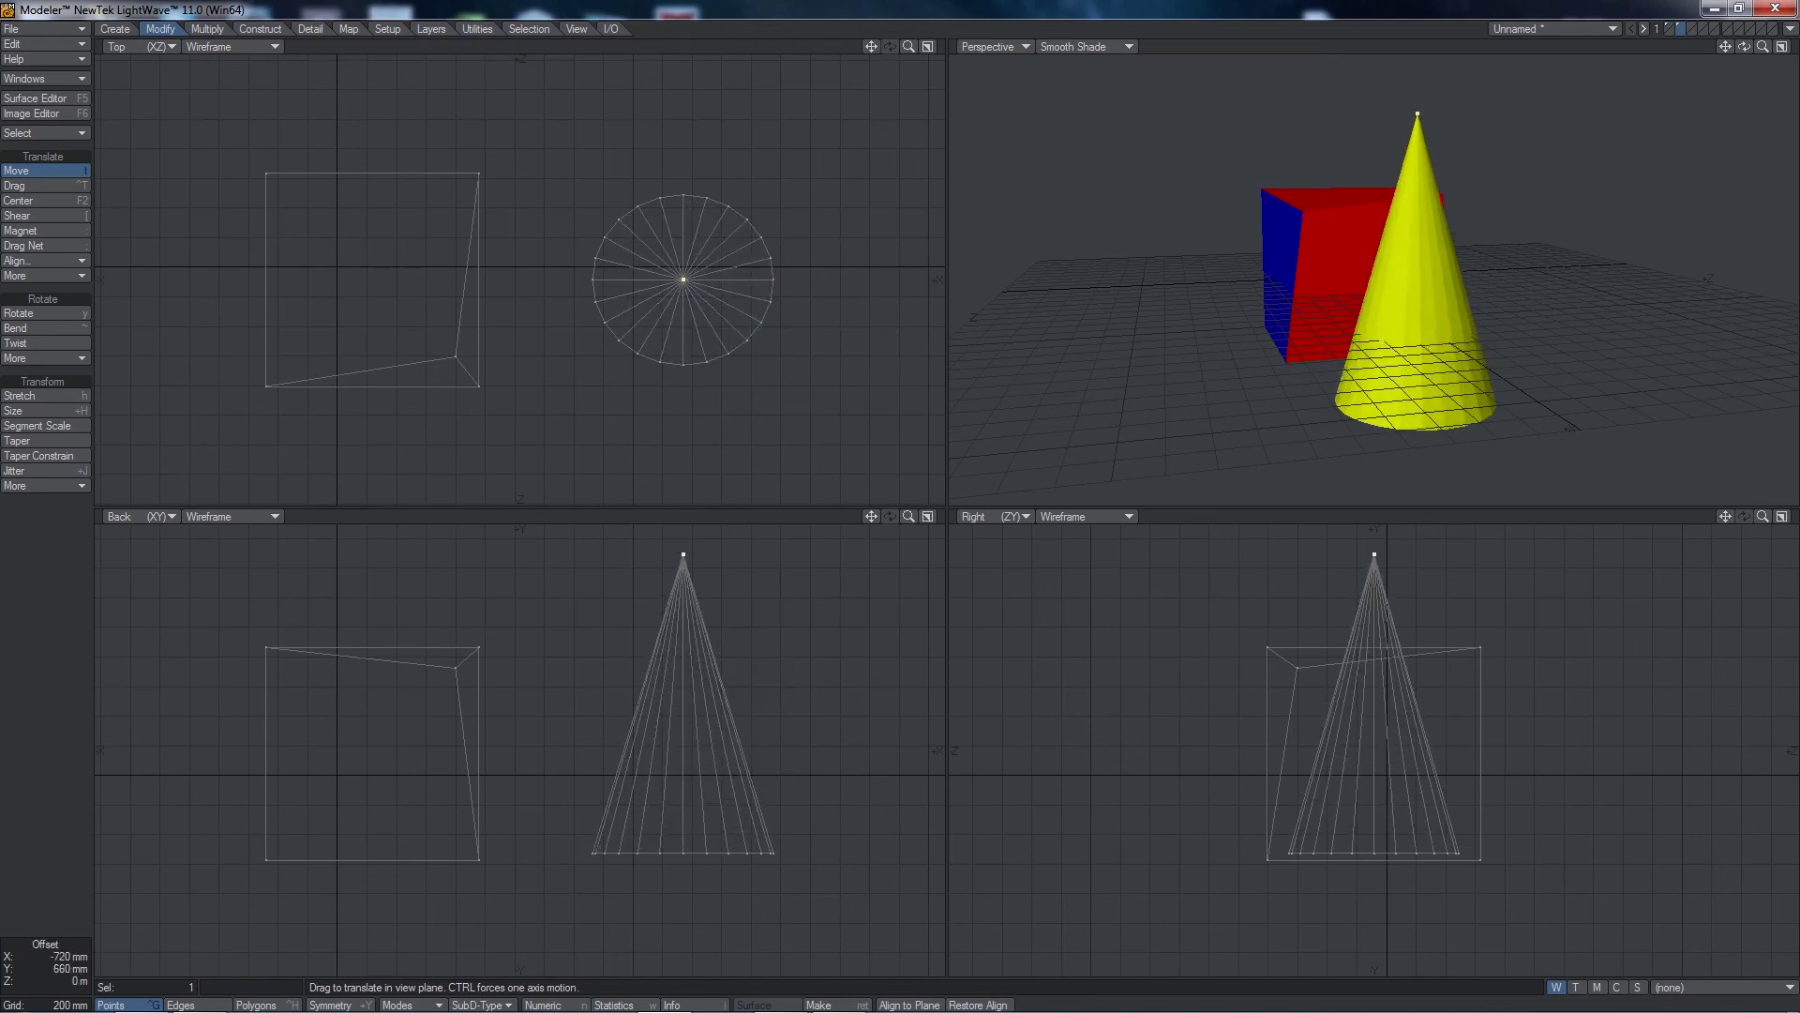
Step: Deselect the cone's apex point and switch to polygon selection mode
key("space")
left_click(1419, 118)
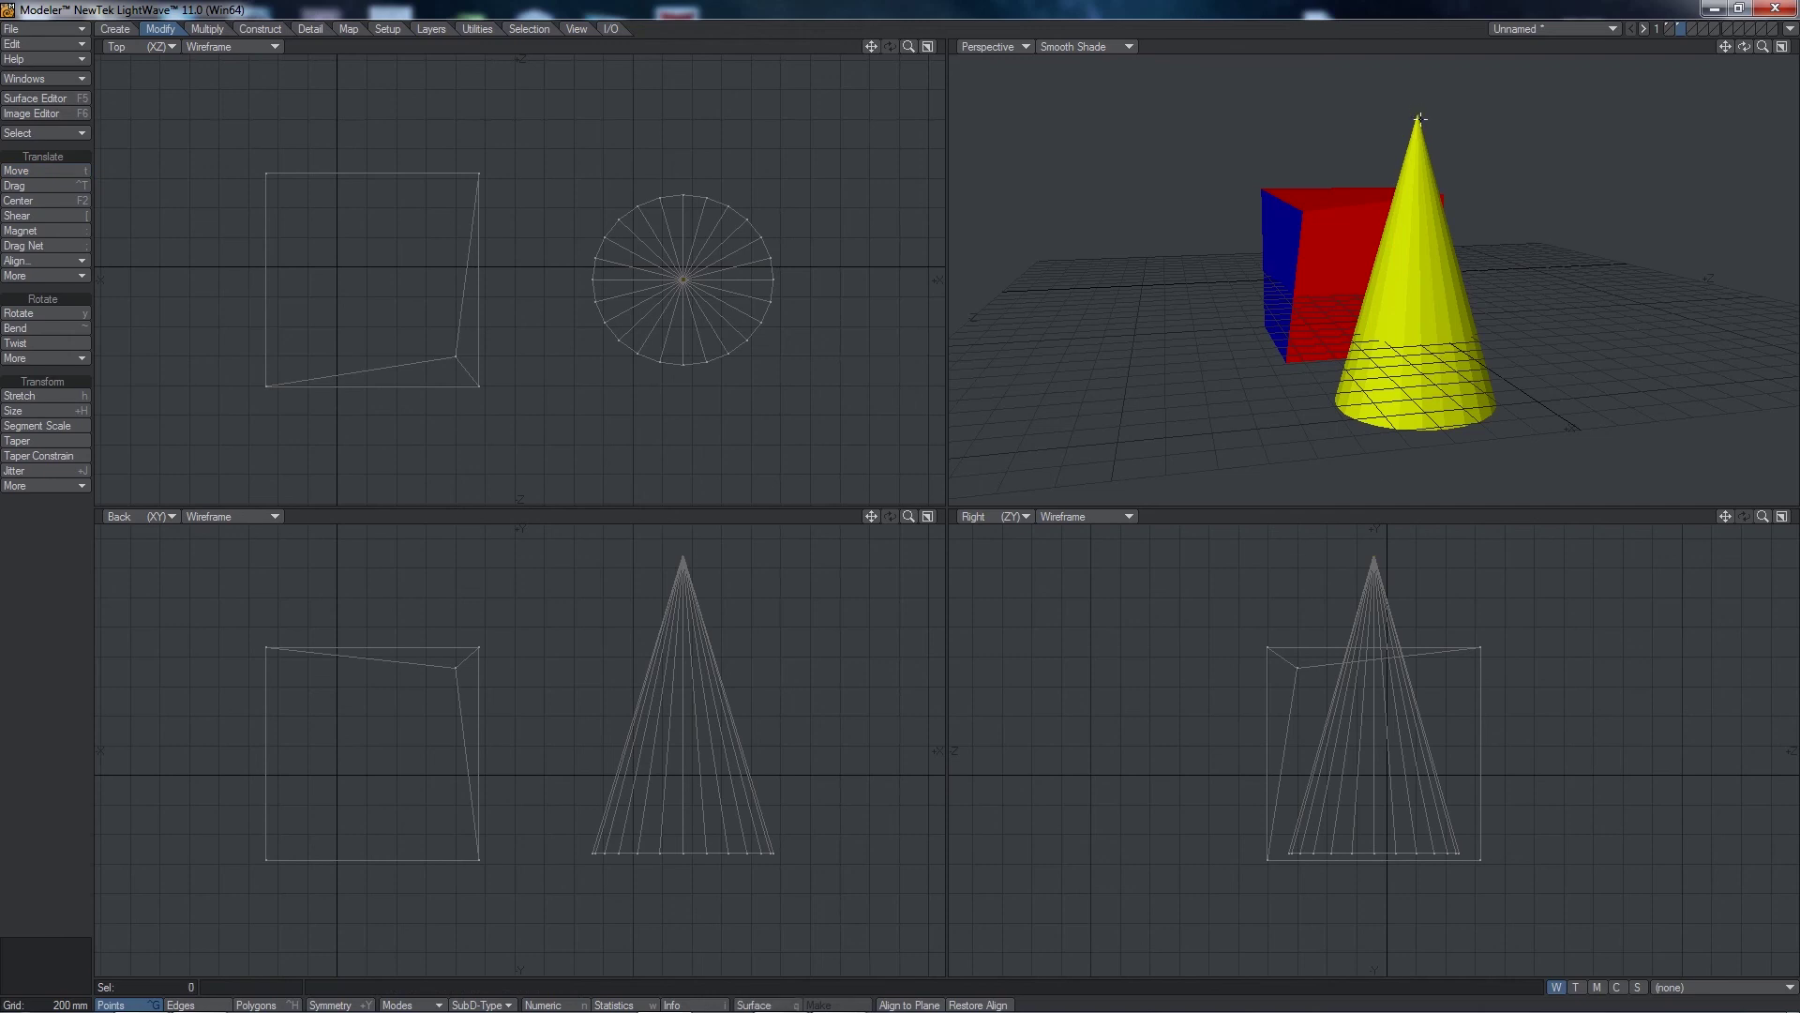
left_click_drag(1744, 45, 1623, 66)
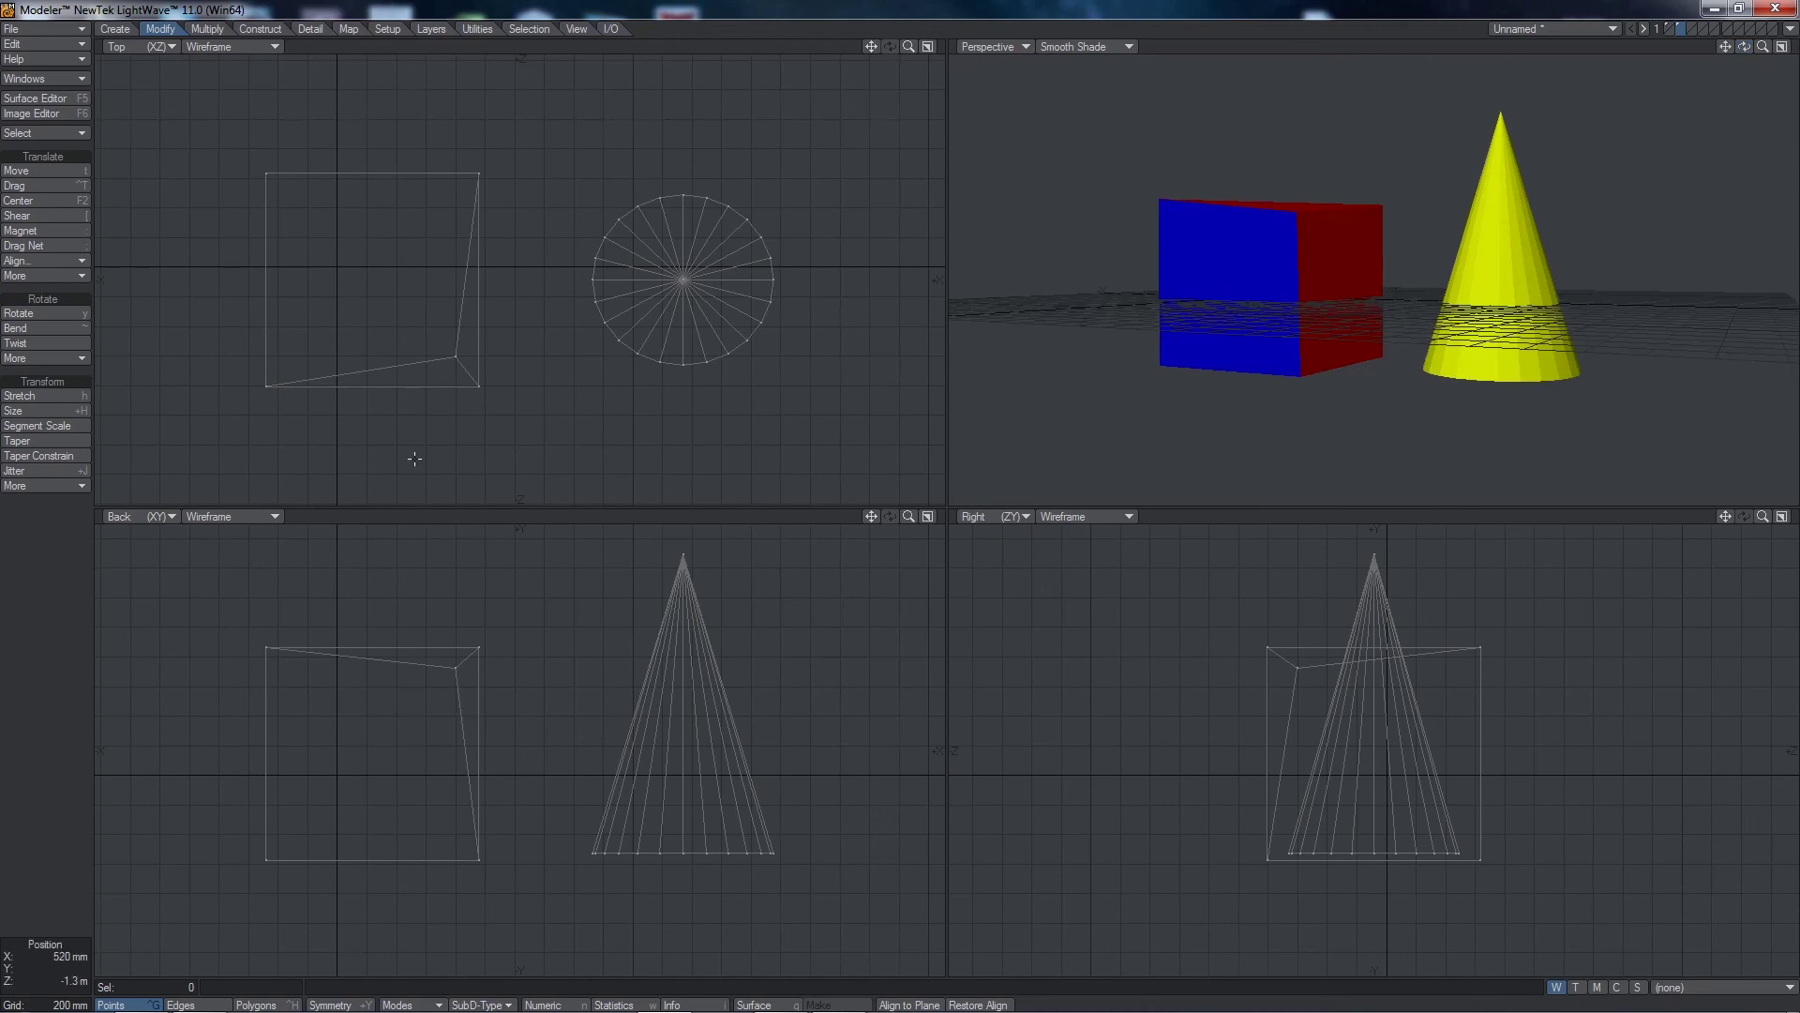
mouse_move(523, 390)
right_mouse_down()
mouse_move(531, 121)
mouse_move(409, 361)
mouse_move(559, 408)
right_mouse_up()
left_click(255, 1005)
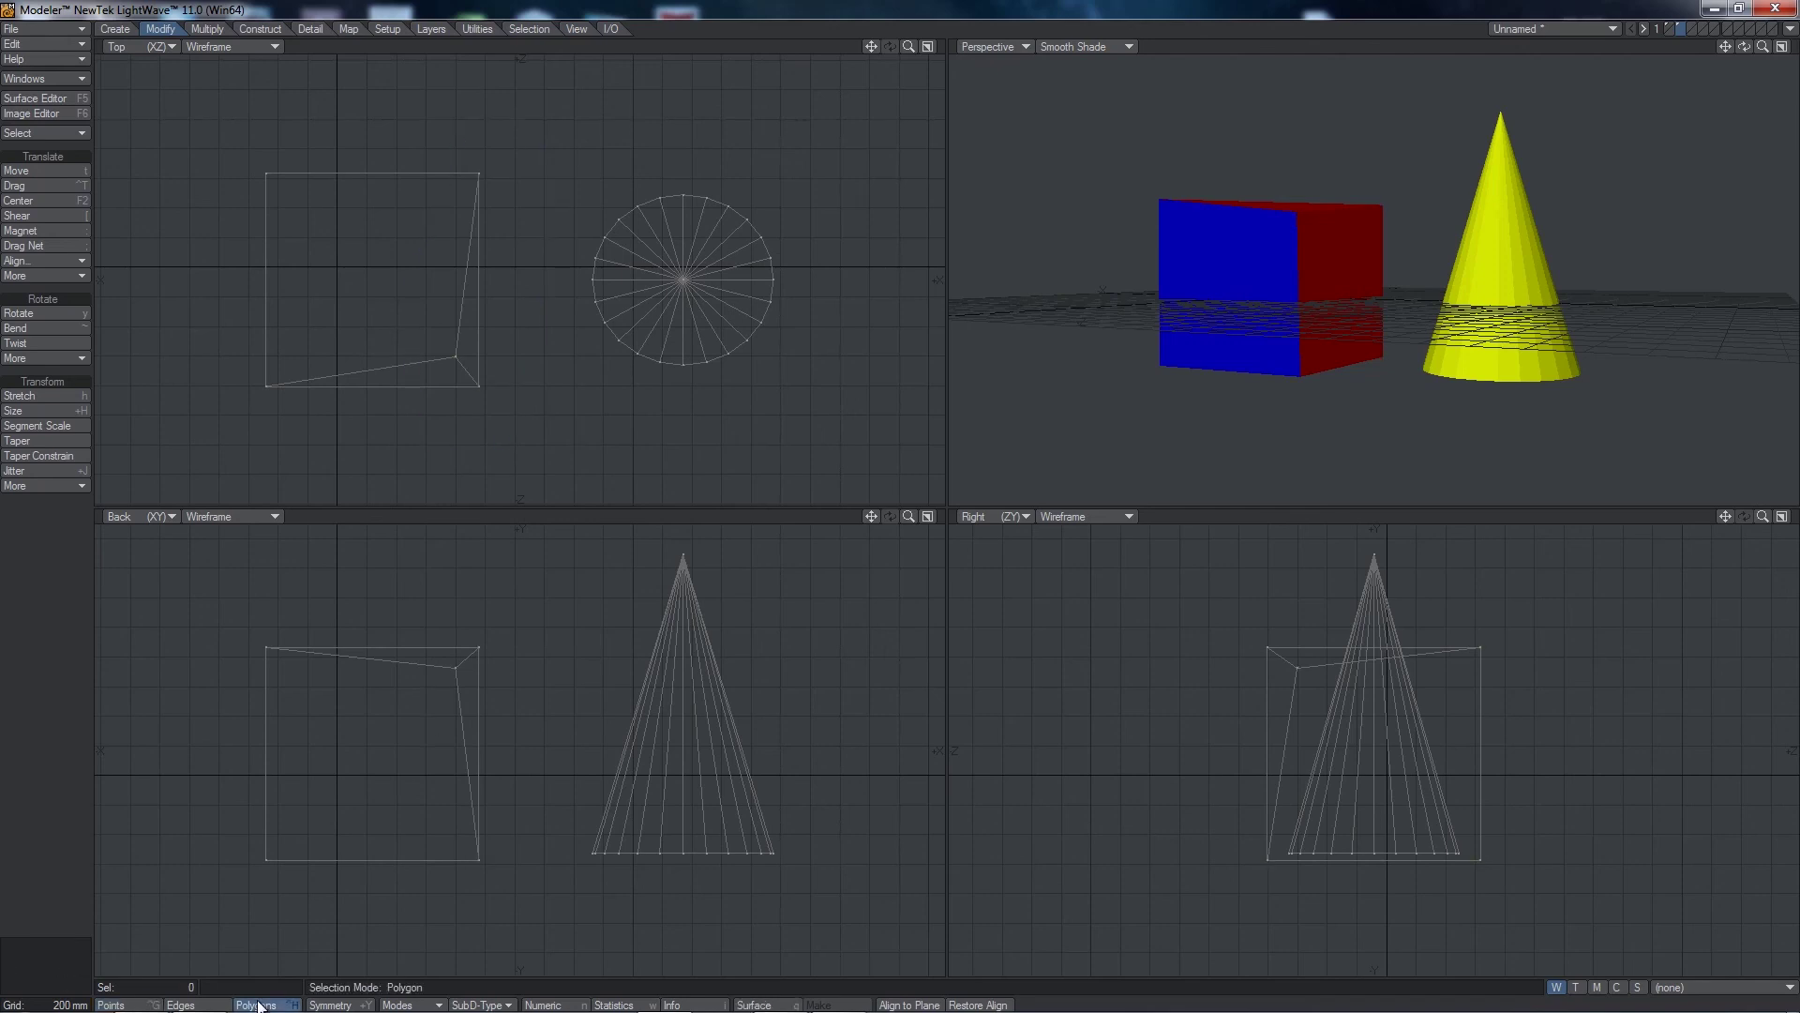
Step: Try moving the cube's side face nearest the cone inward and backward in the Top view
left_click(1362, 241)
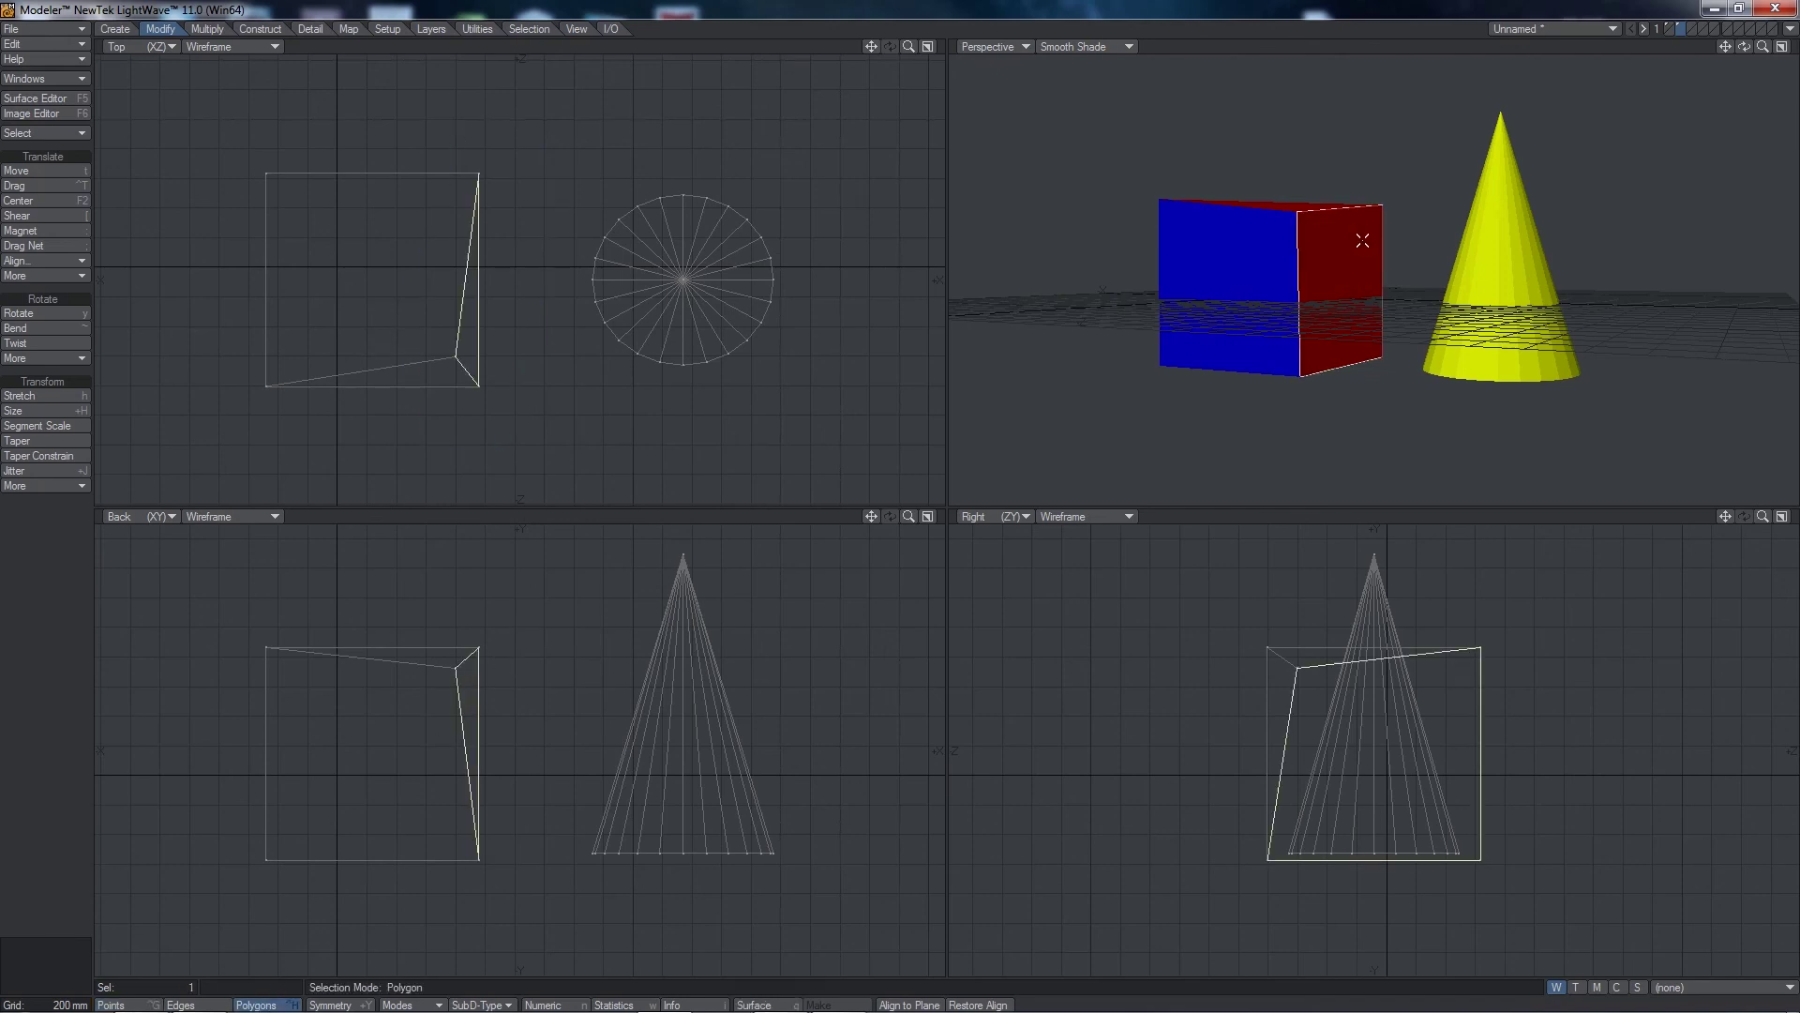
key("t")
left_click_drag(535, 301, 491, 226)
key("space")
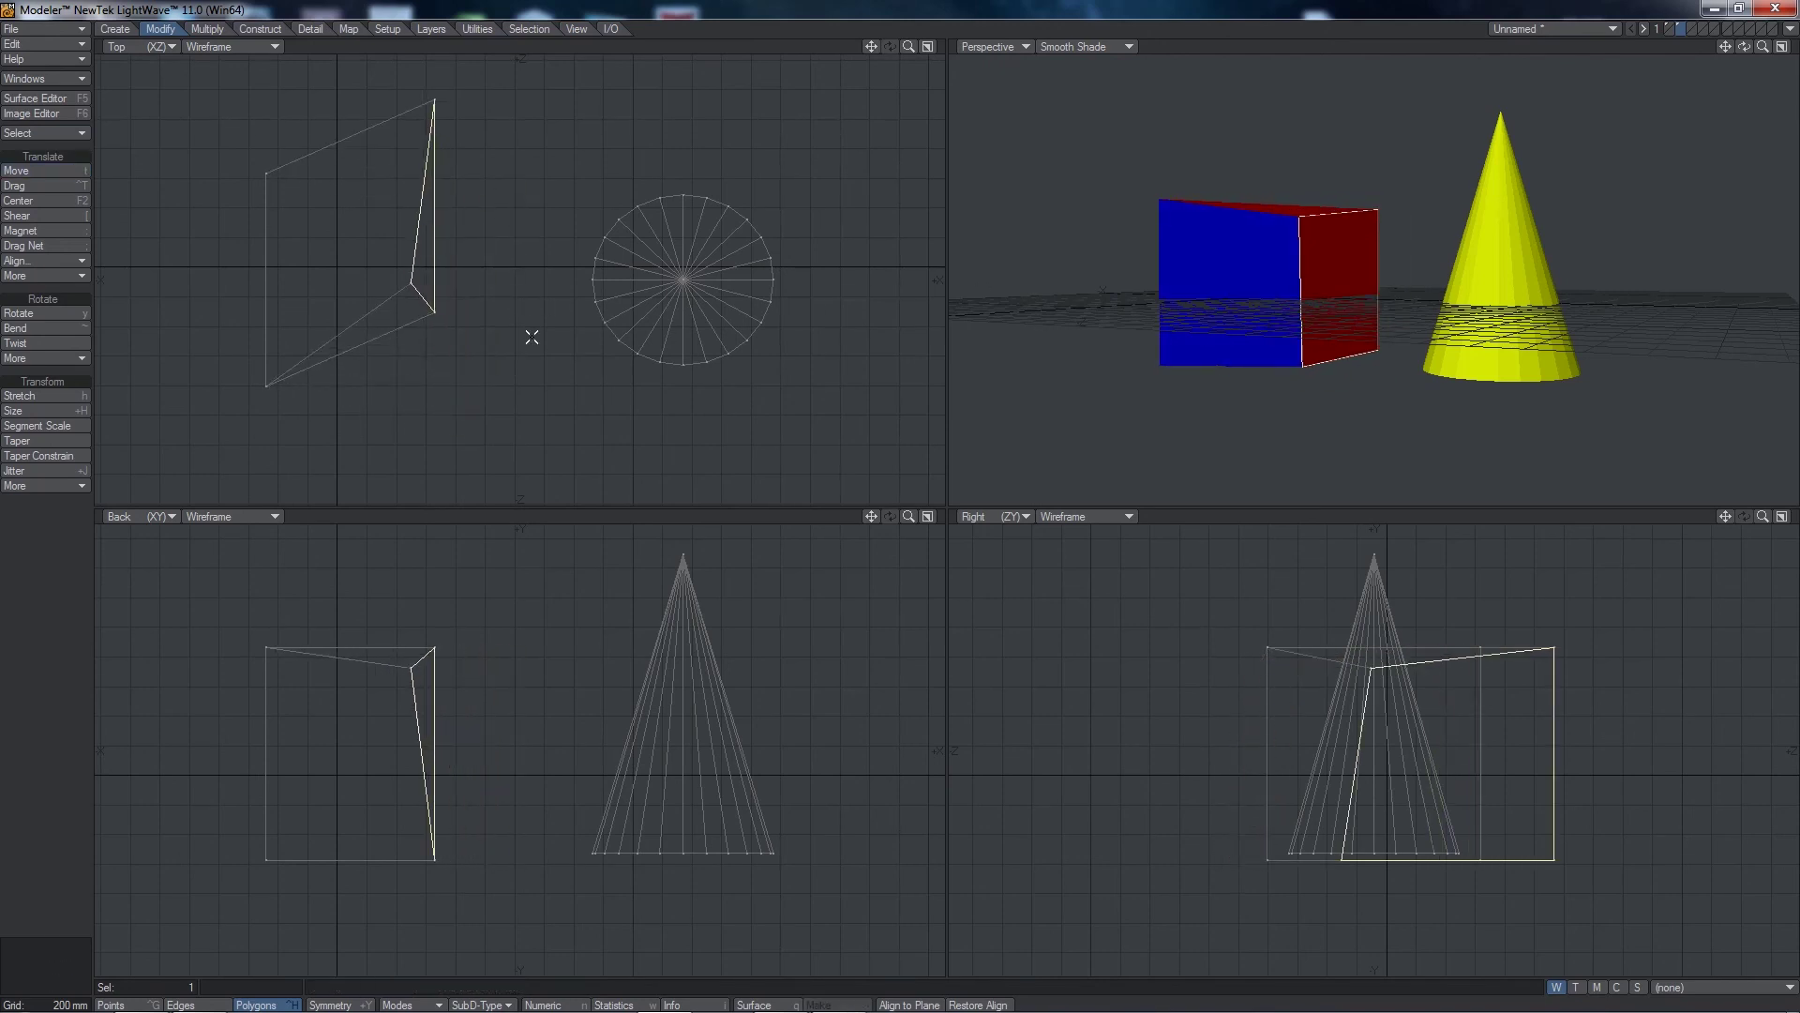
left_click_drag(1747, 43, 1730, 103)
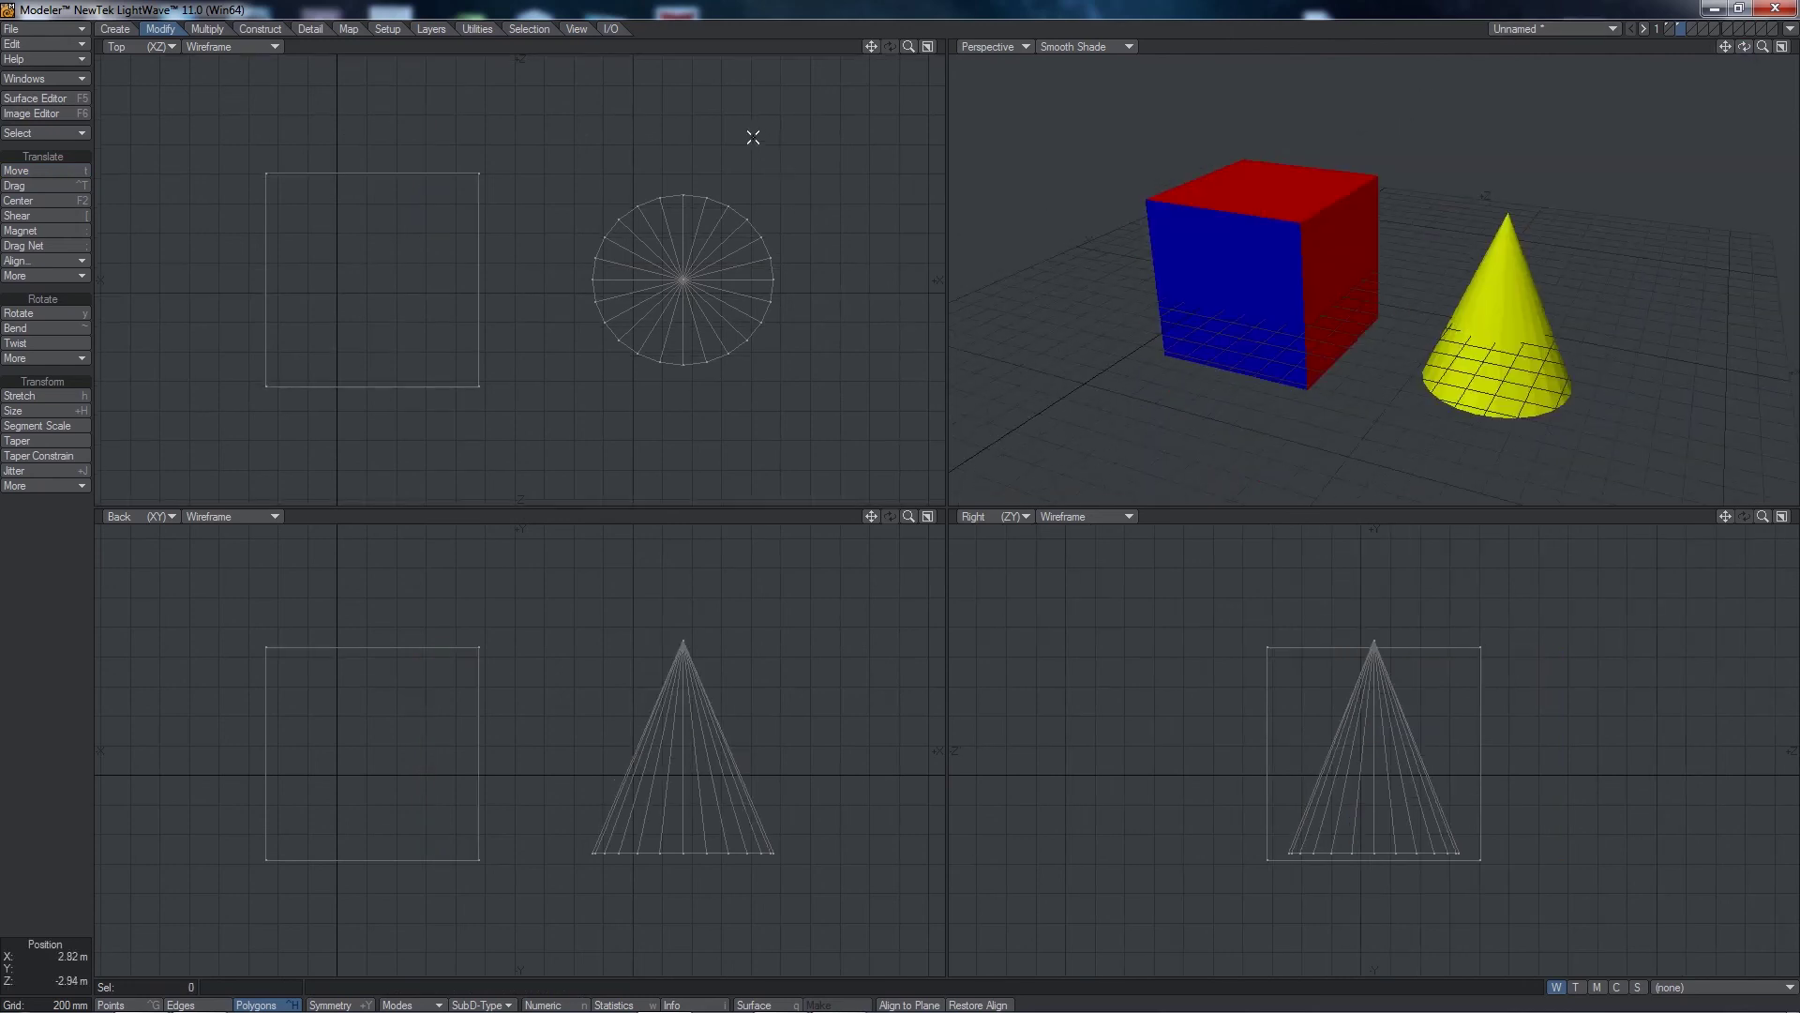
Step: Lasso-select the whole cone, cut it from layer 2, and paste it into layer 3
mouse_move(556, 291)
right_mouse_down()
mouse_move(639, 398)
mouse_move(816, 350)
mouse_move(840, 189)
mouse_move(785, 152)
mouse_move(817, 203)
right_mouse_up()
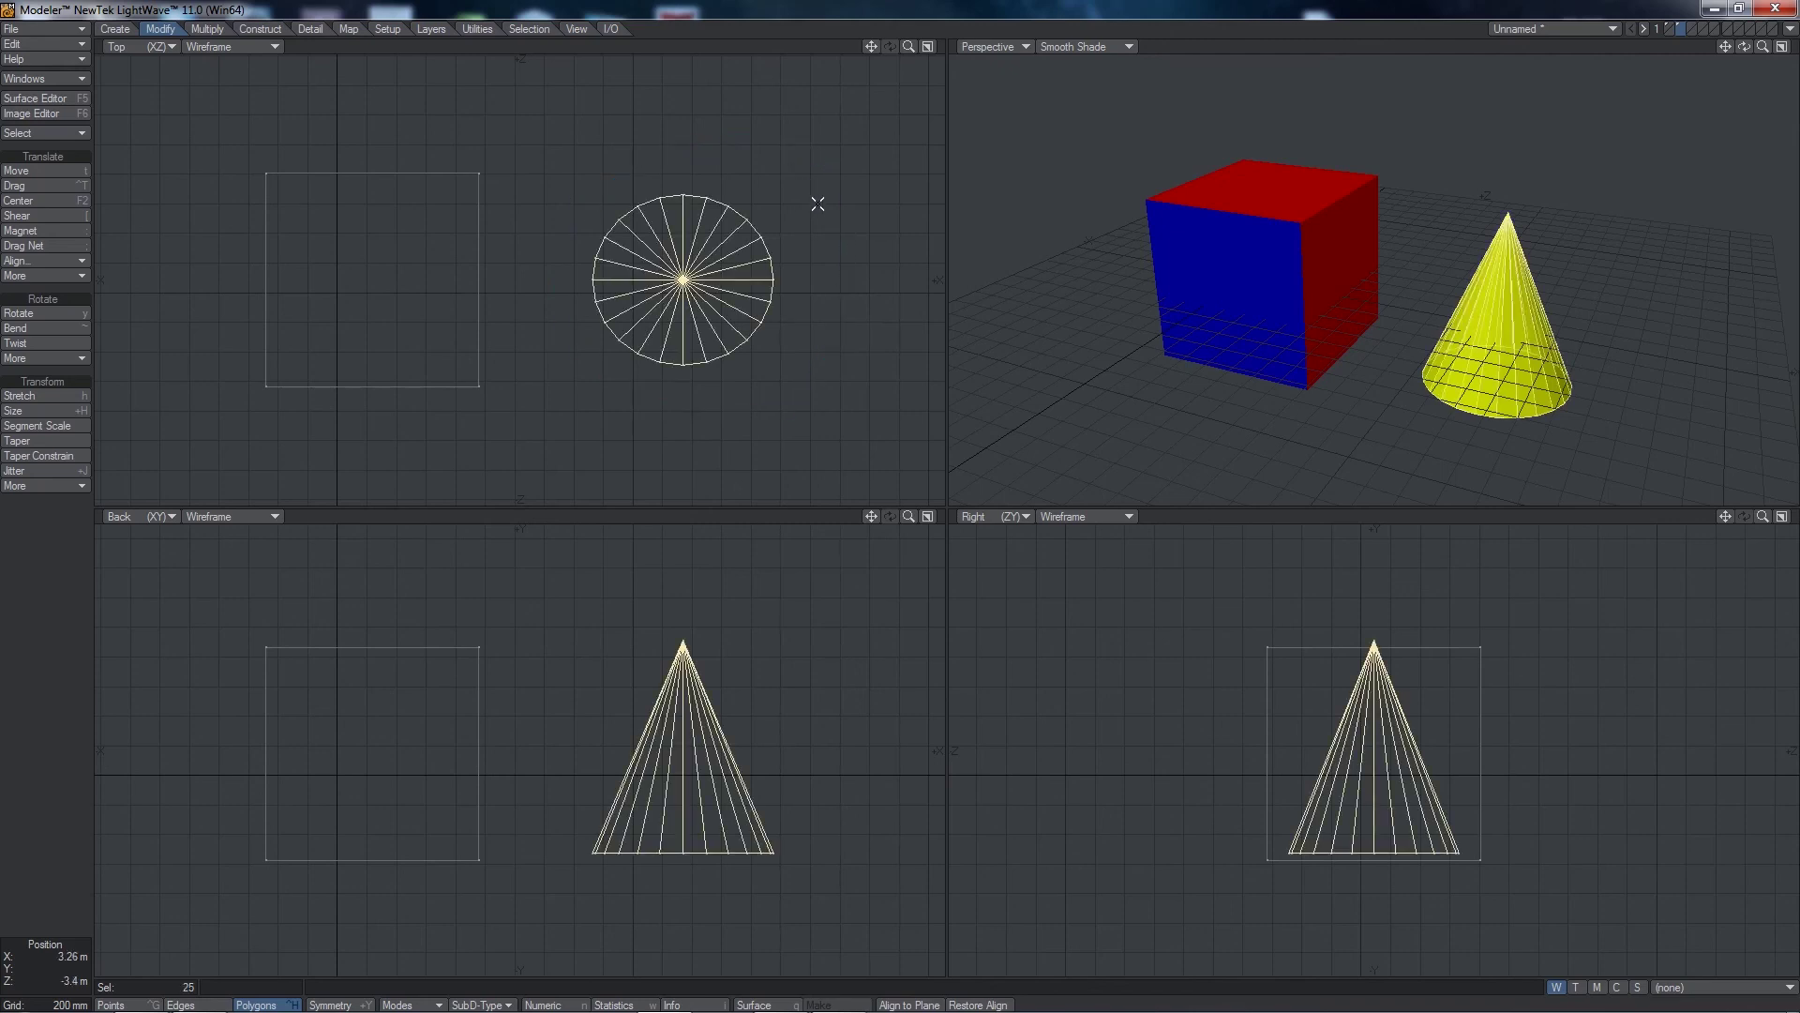
key("Delete")
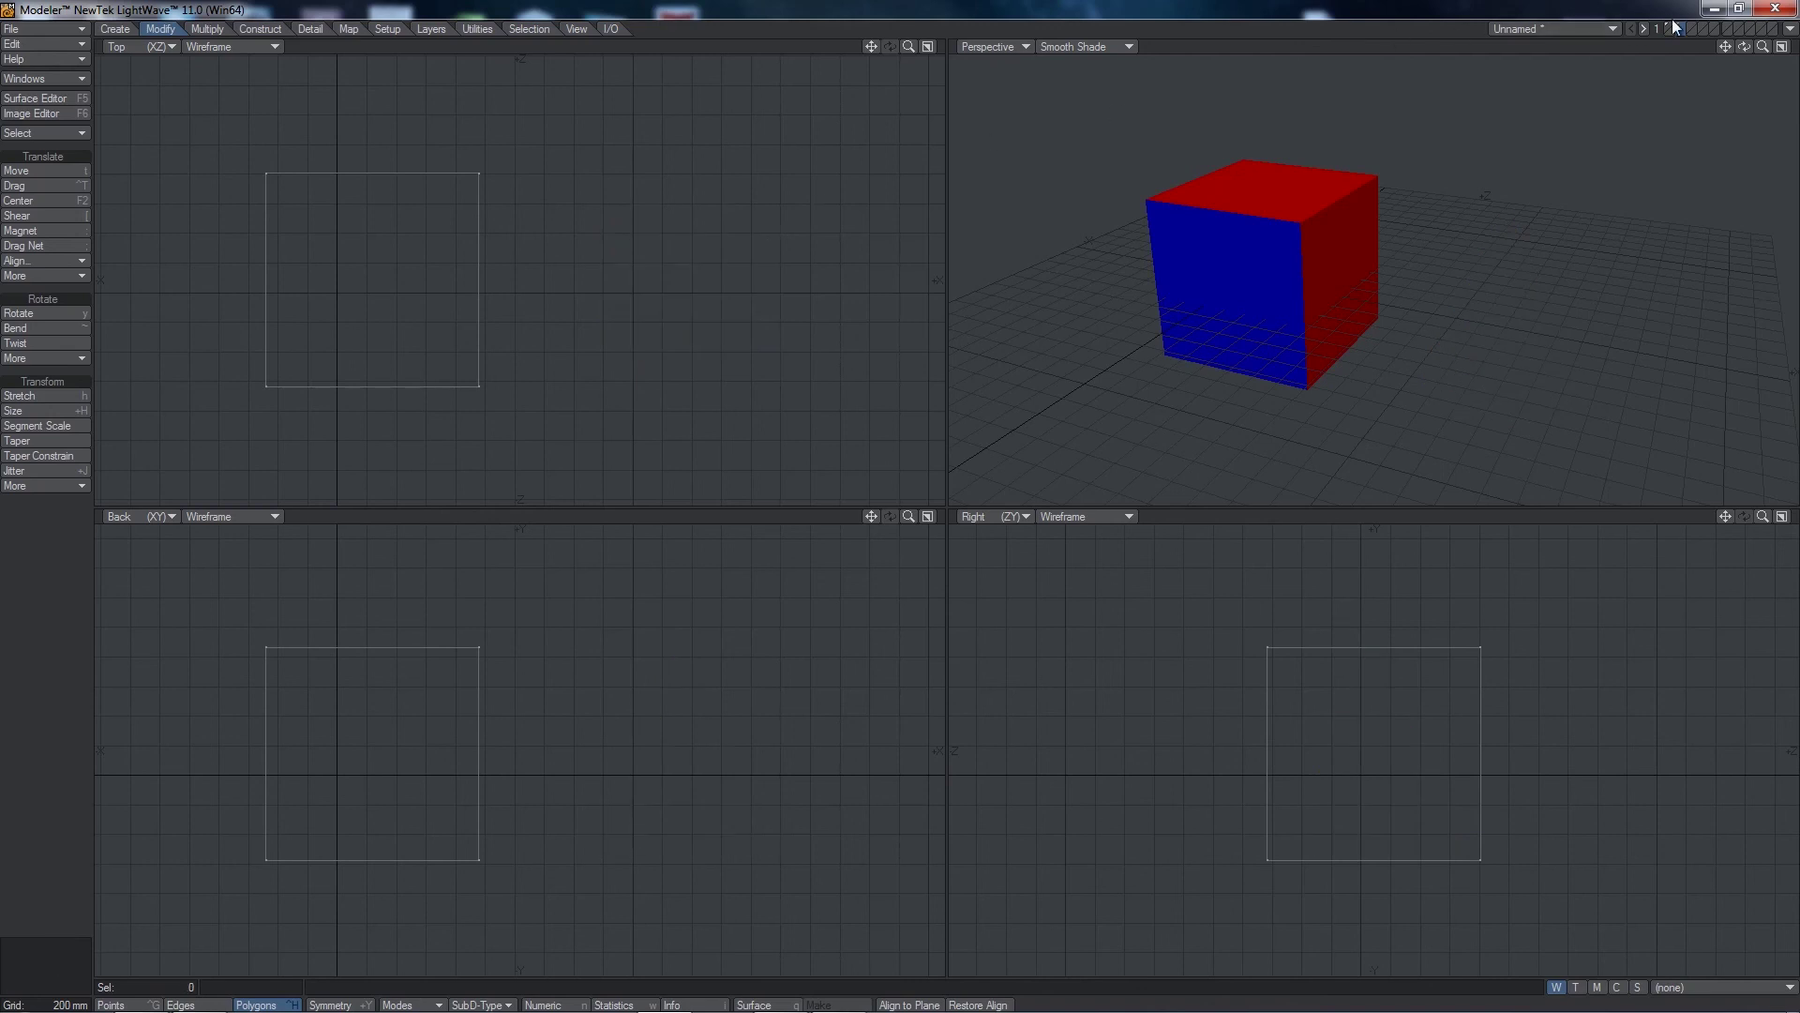
left_click(1689, 22)
key("ctrl+v")
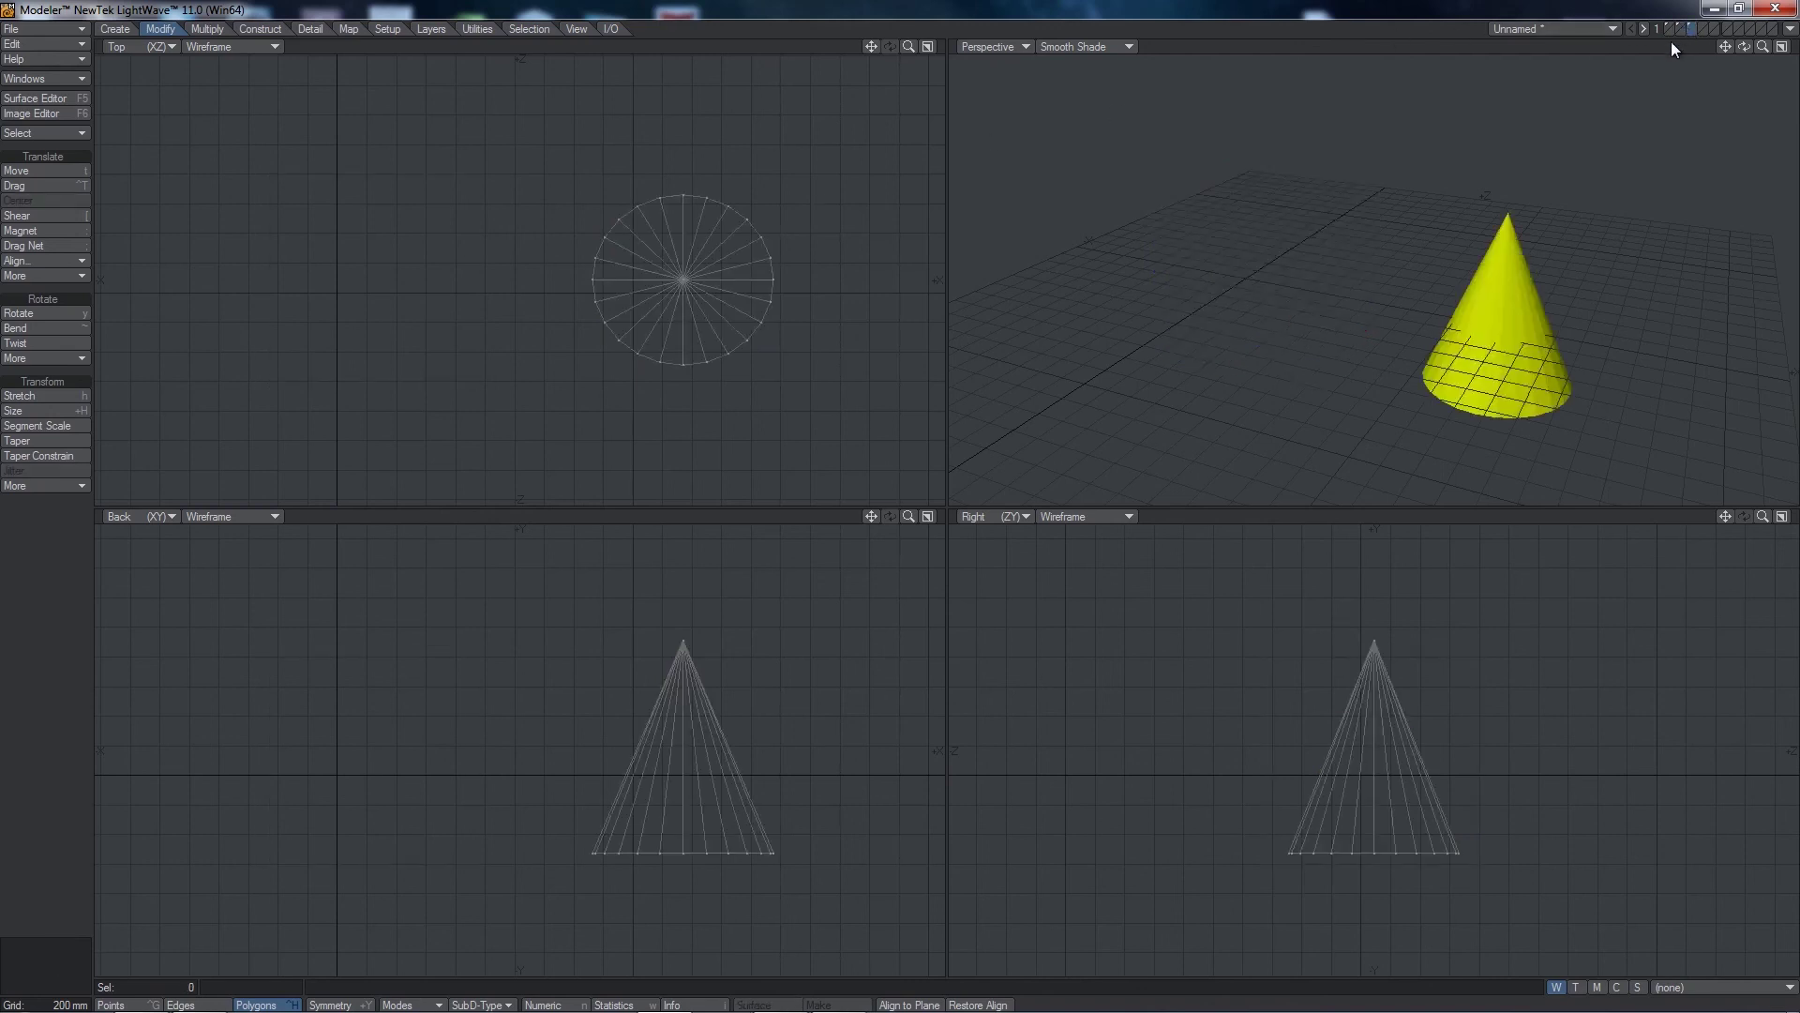
Step: Show layer 2 in the background and move the cone over the cube's upper front corner in the Top and Back views
left_click(1682, 33)
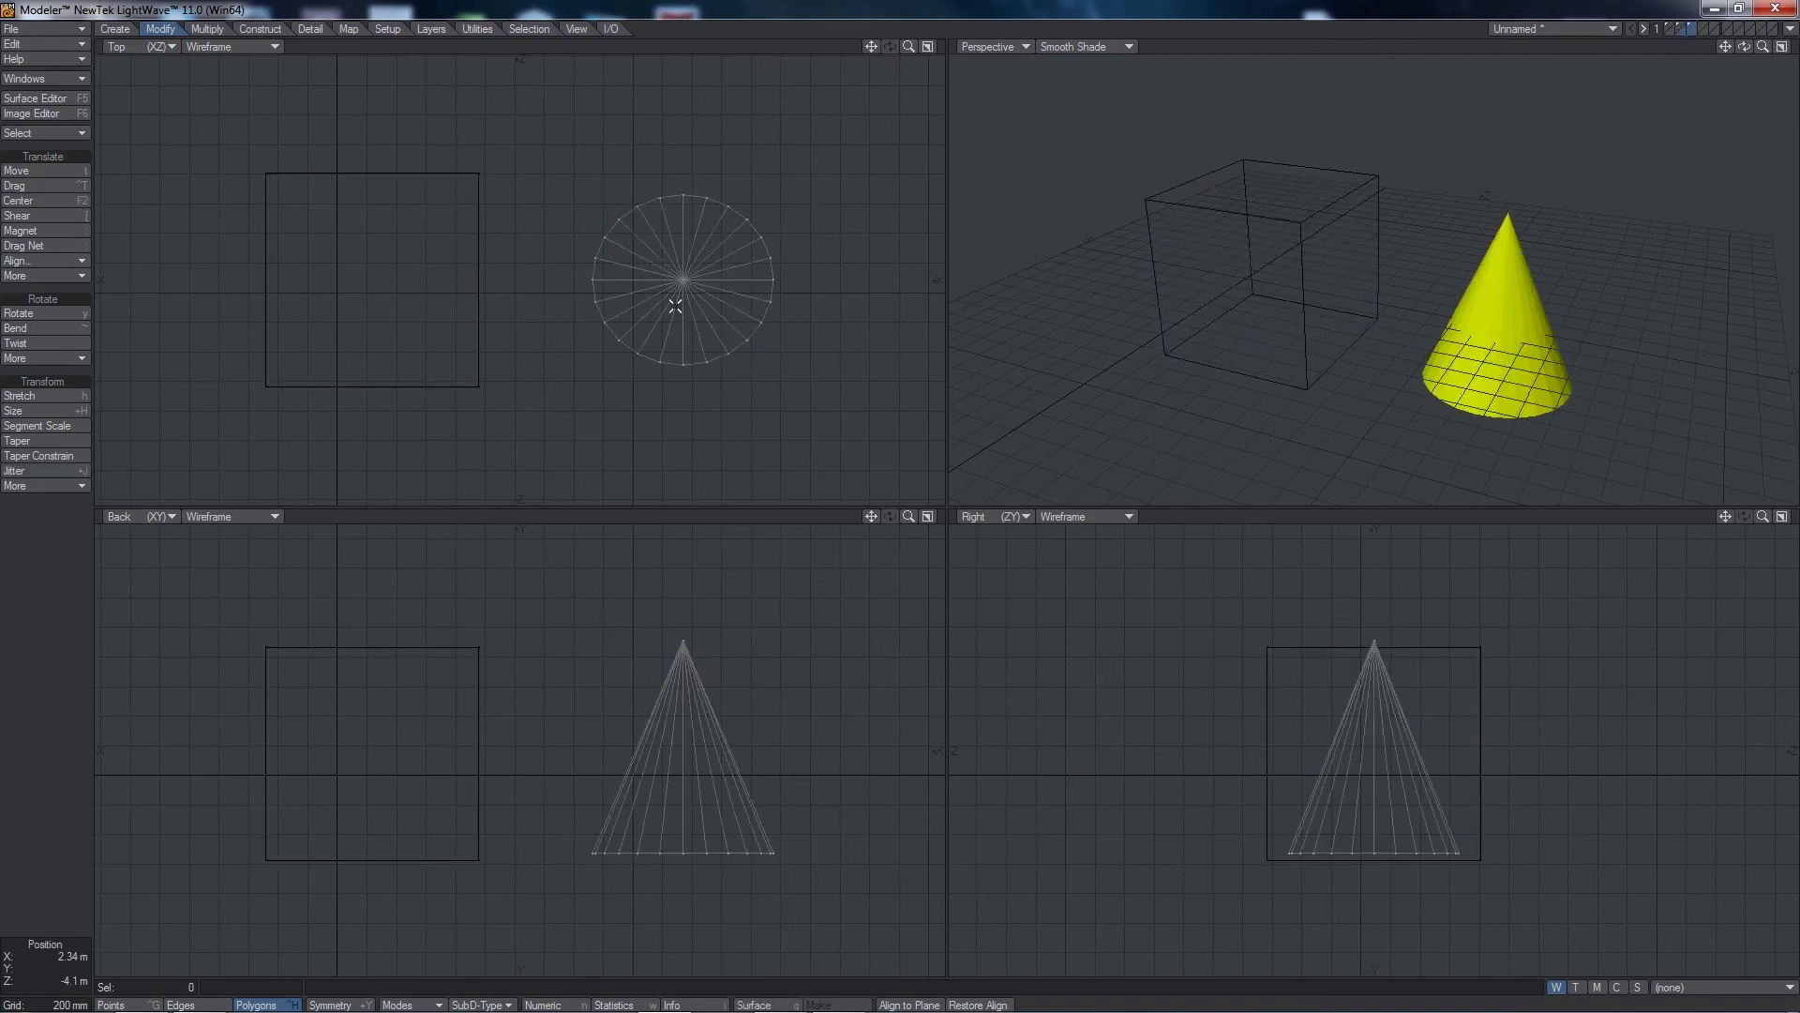
key("t")
left_click_drag(783, 318, 538, 386)
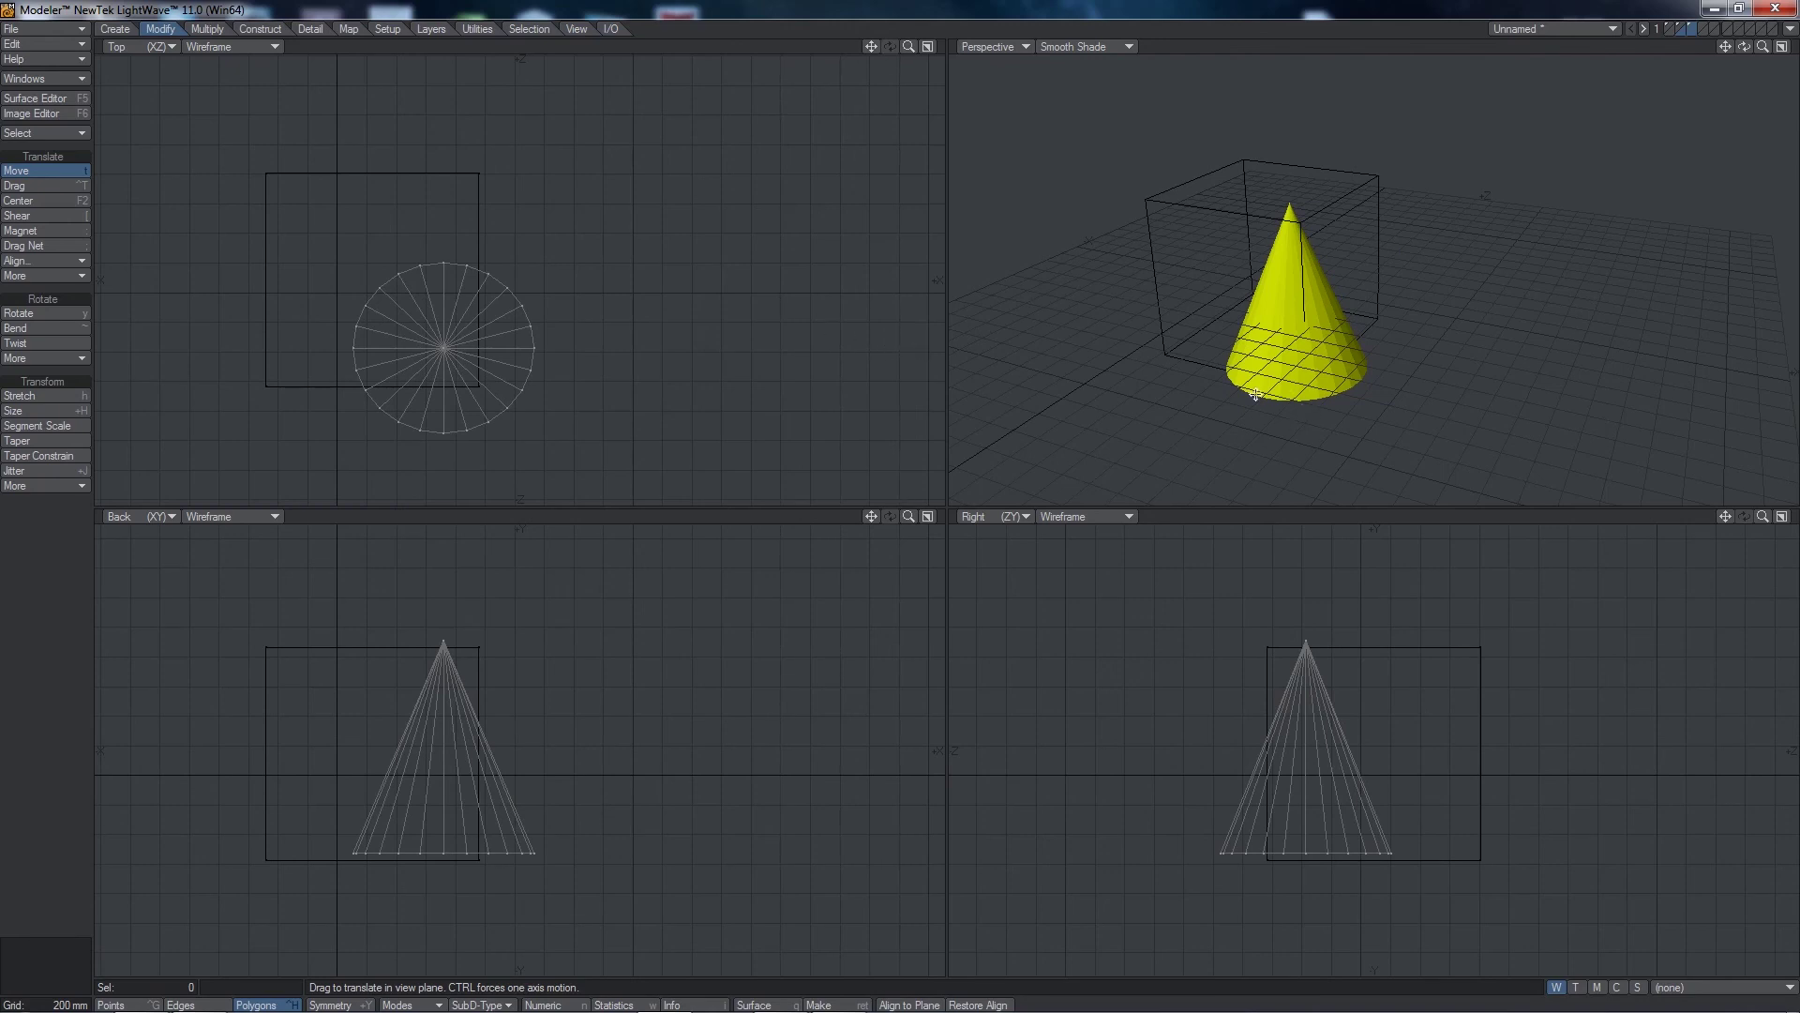
left_click_drag(478, 759, 518, 616)
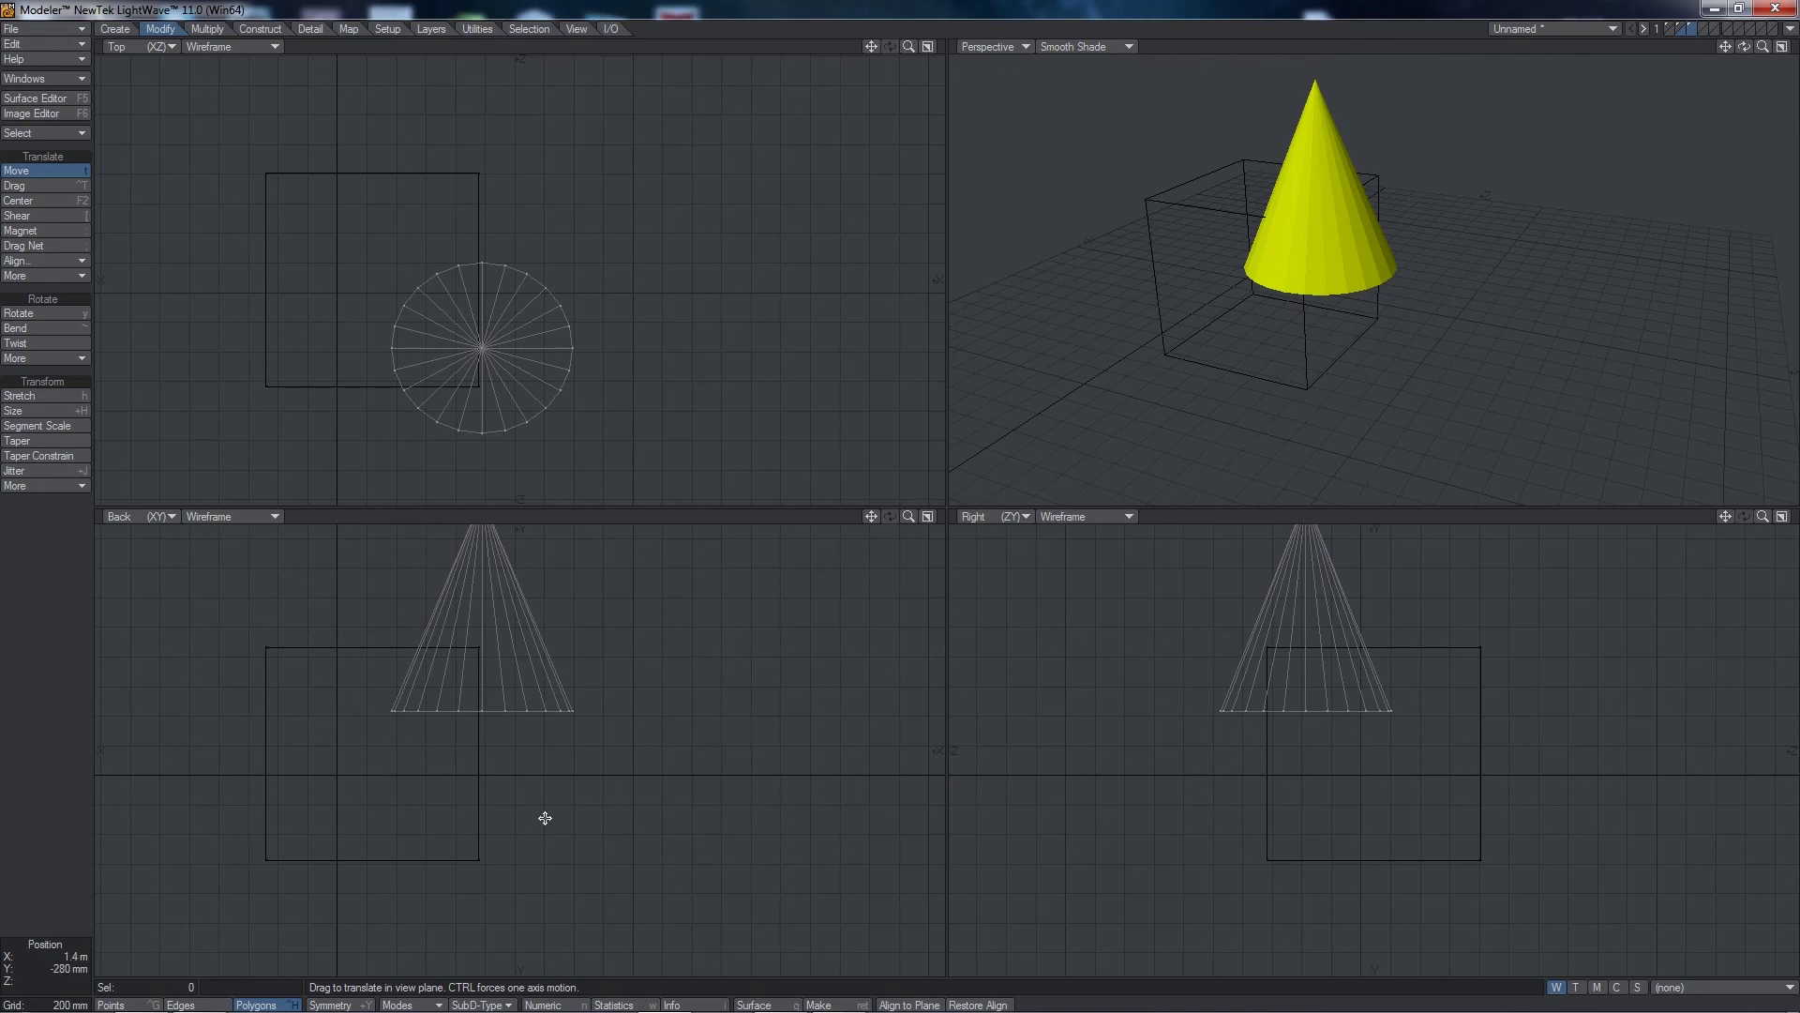
Step: Rotate the cone in the Back view so its tip points over the cube and its body cuts through the upper front corner
key("y")
left_click_drag(474, 605, 560, 666)
key("t")
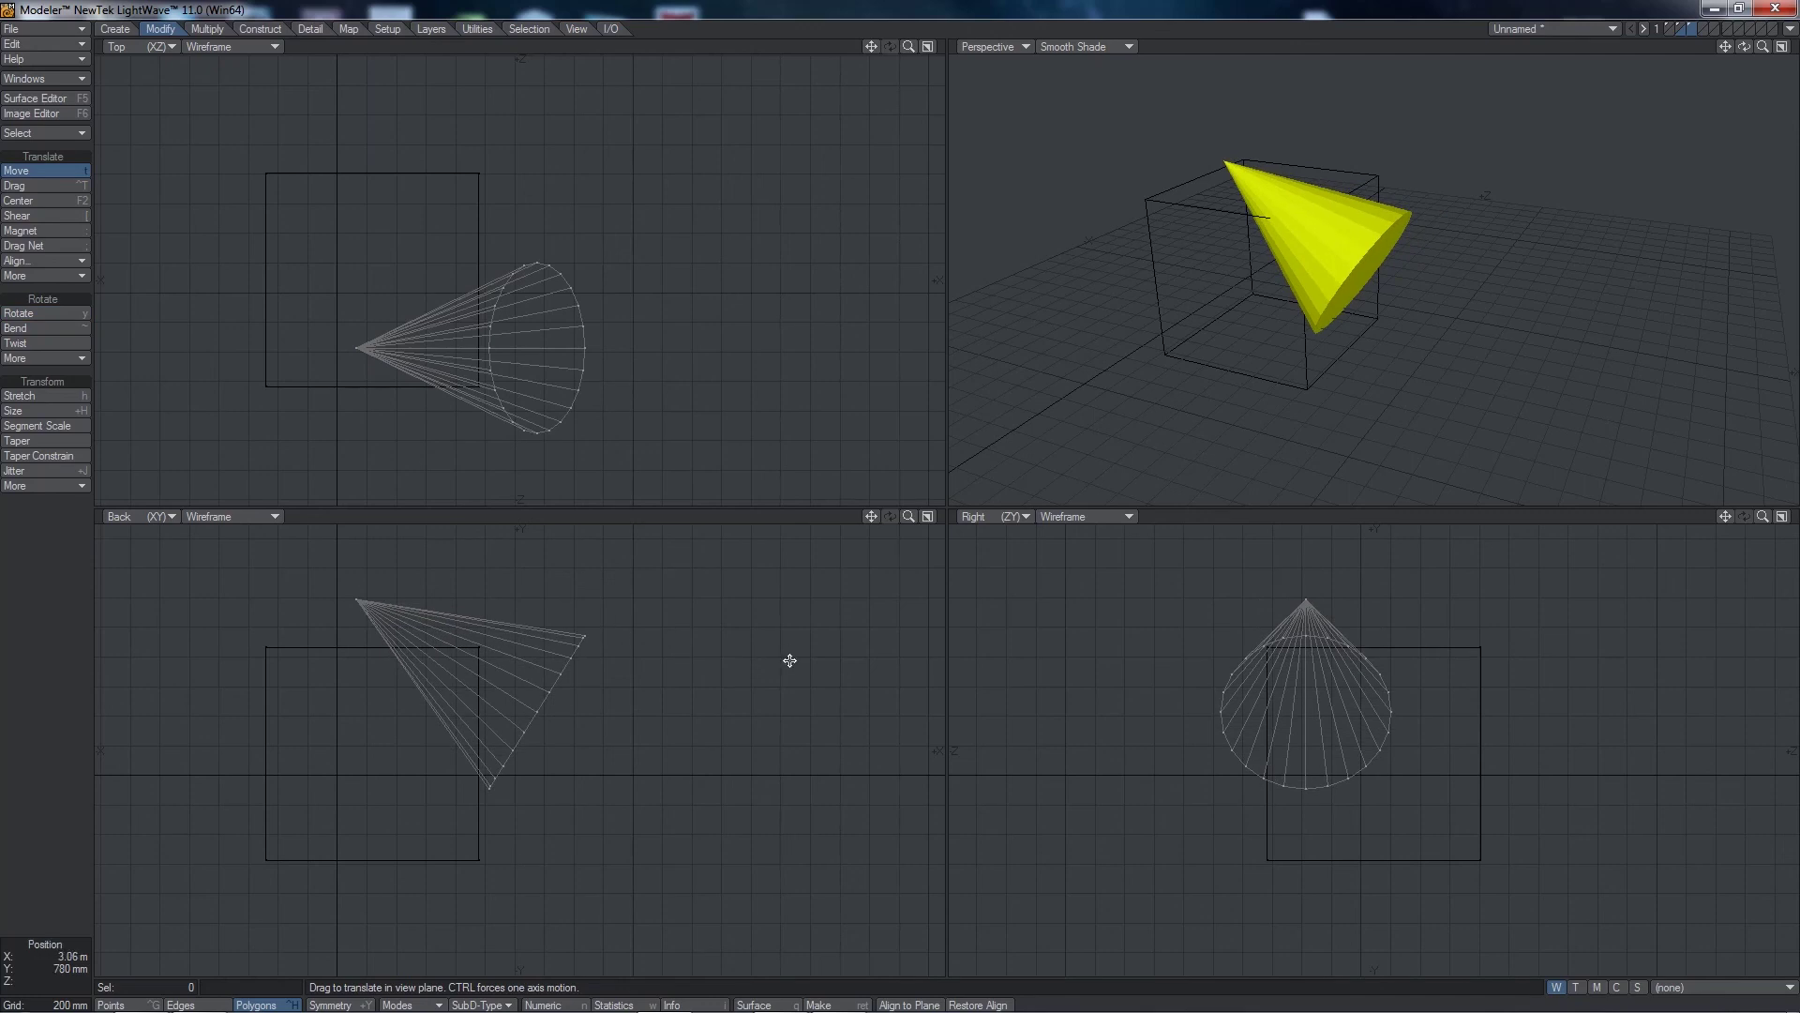
left_click_drag(1744, 46, 1702, 38)
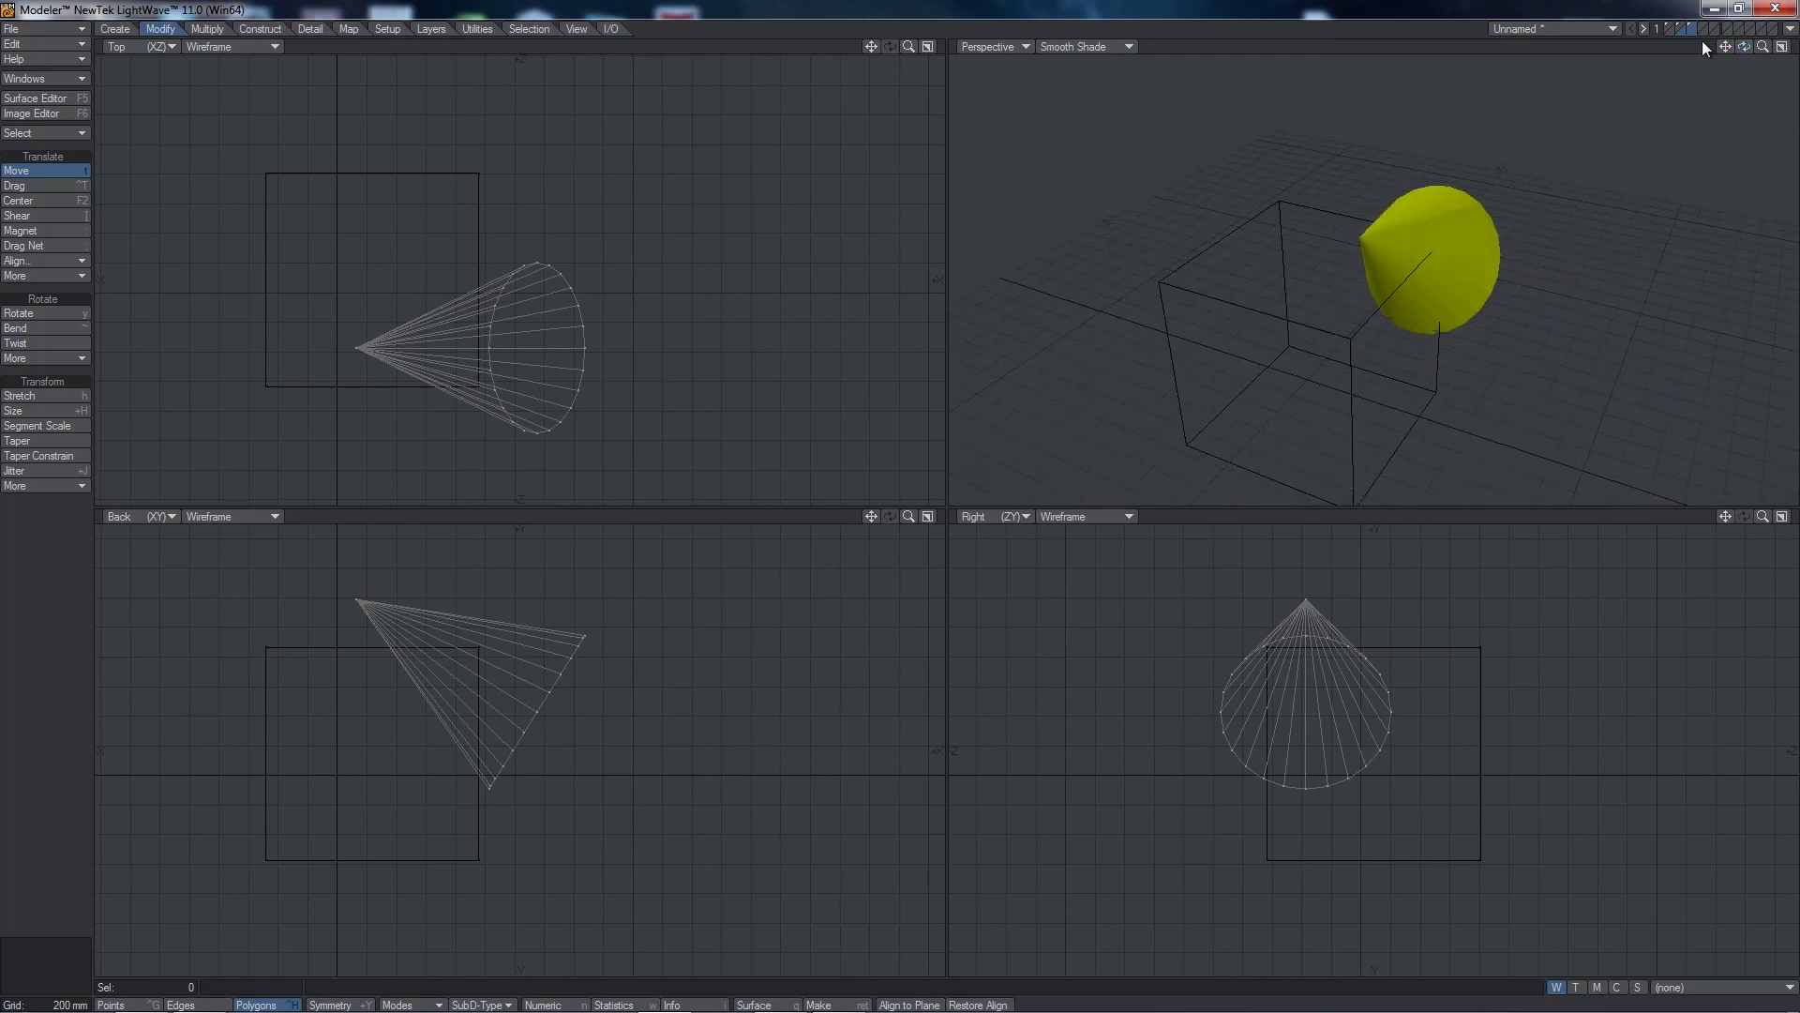
Step: Swap the foreground and background layers and subtract the cone from the cube with the Boolean operation
key("apostrophe")
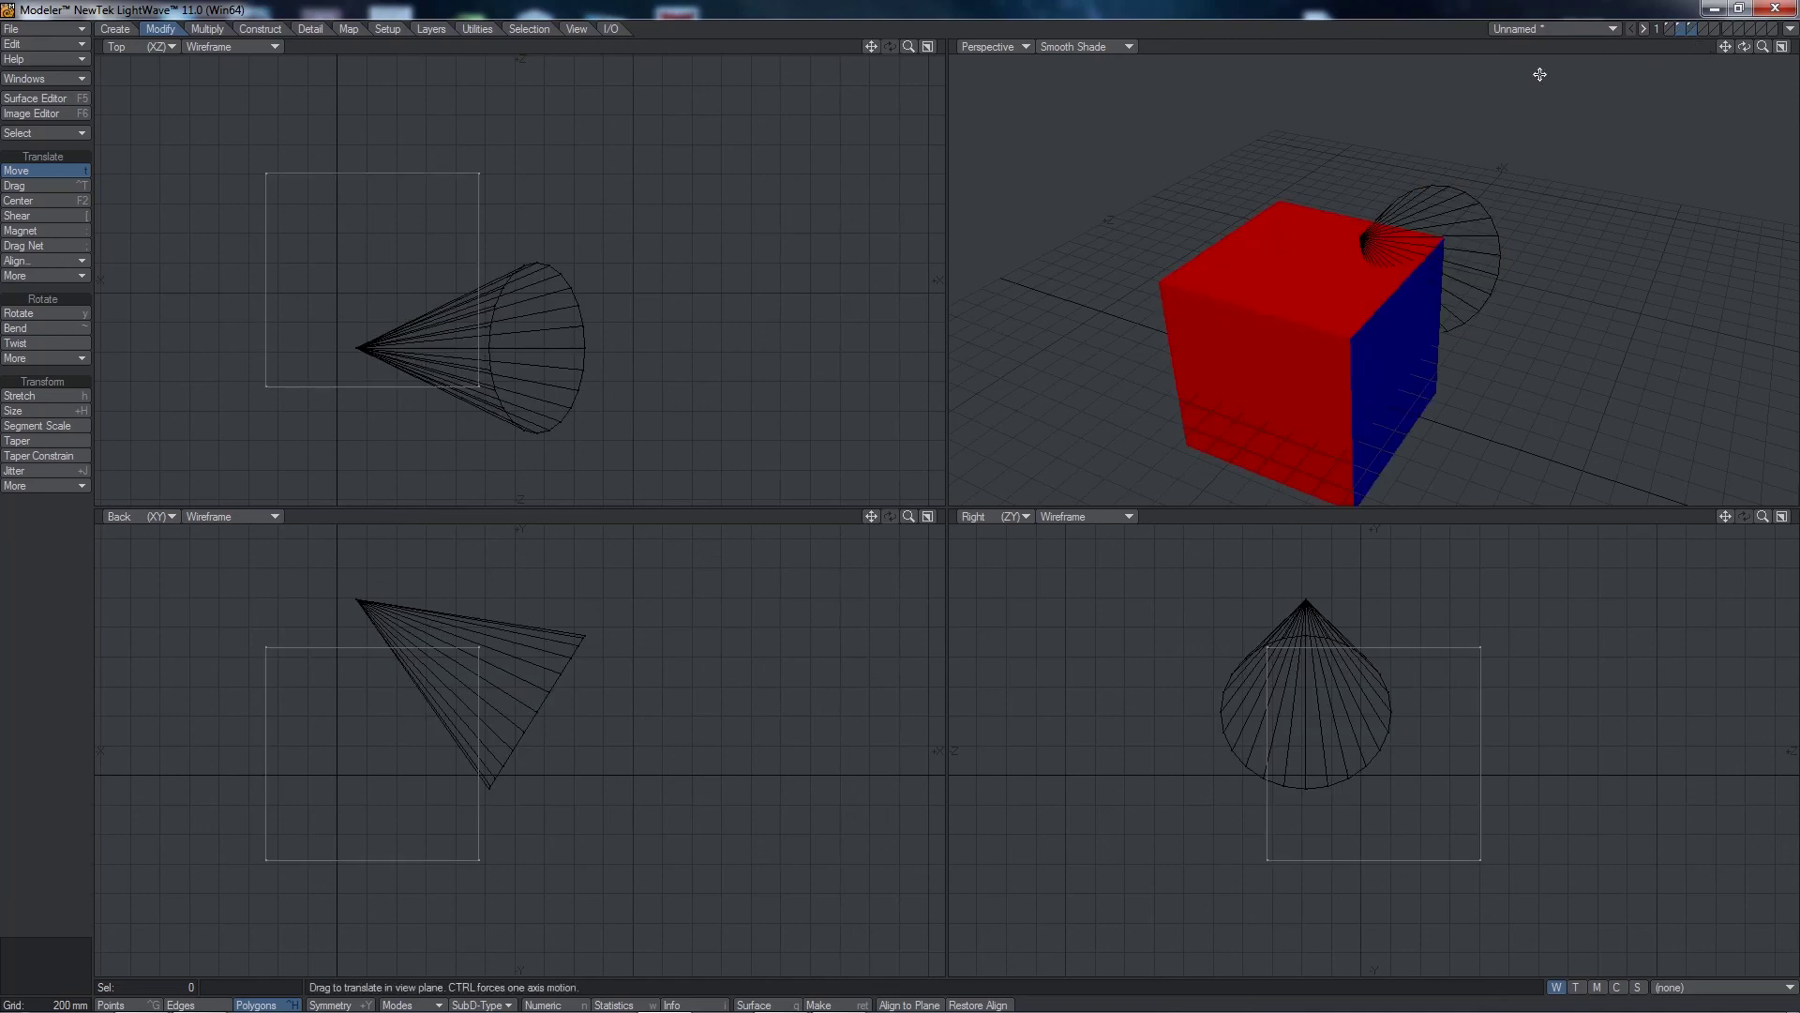
left_click(262, 28)
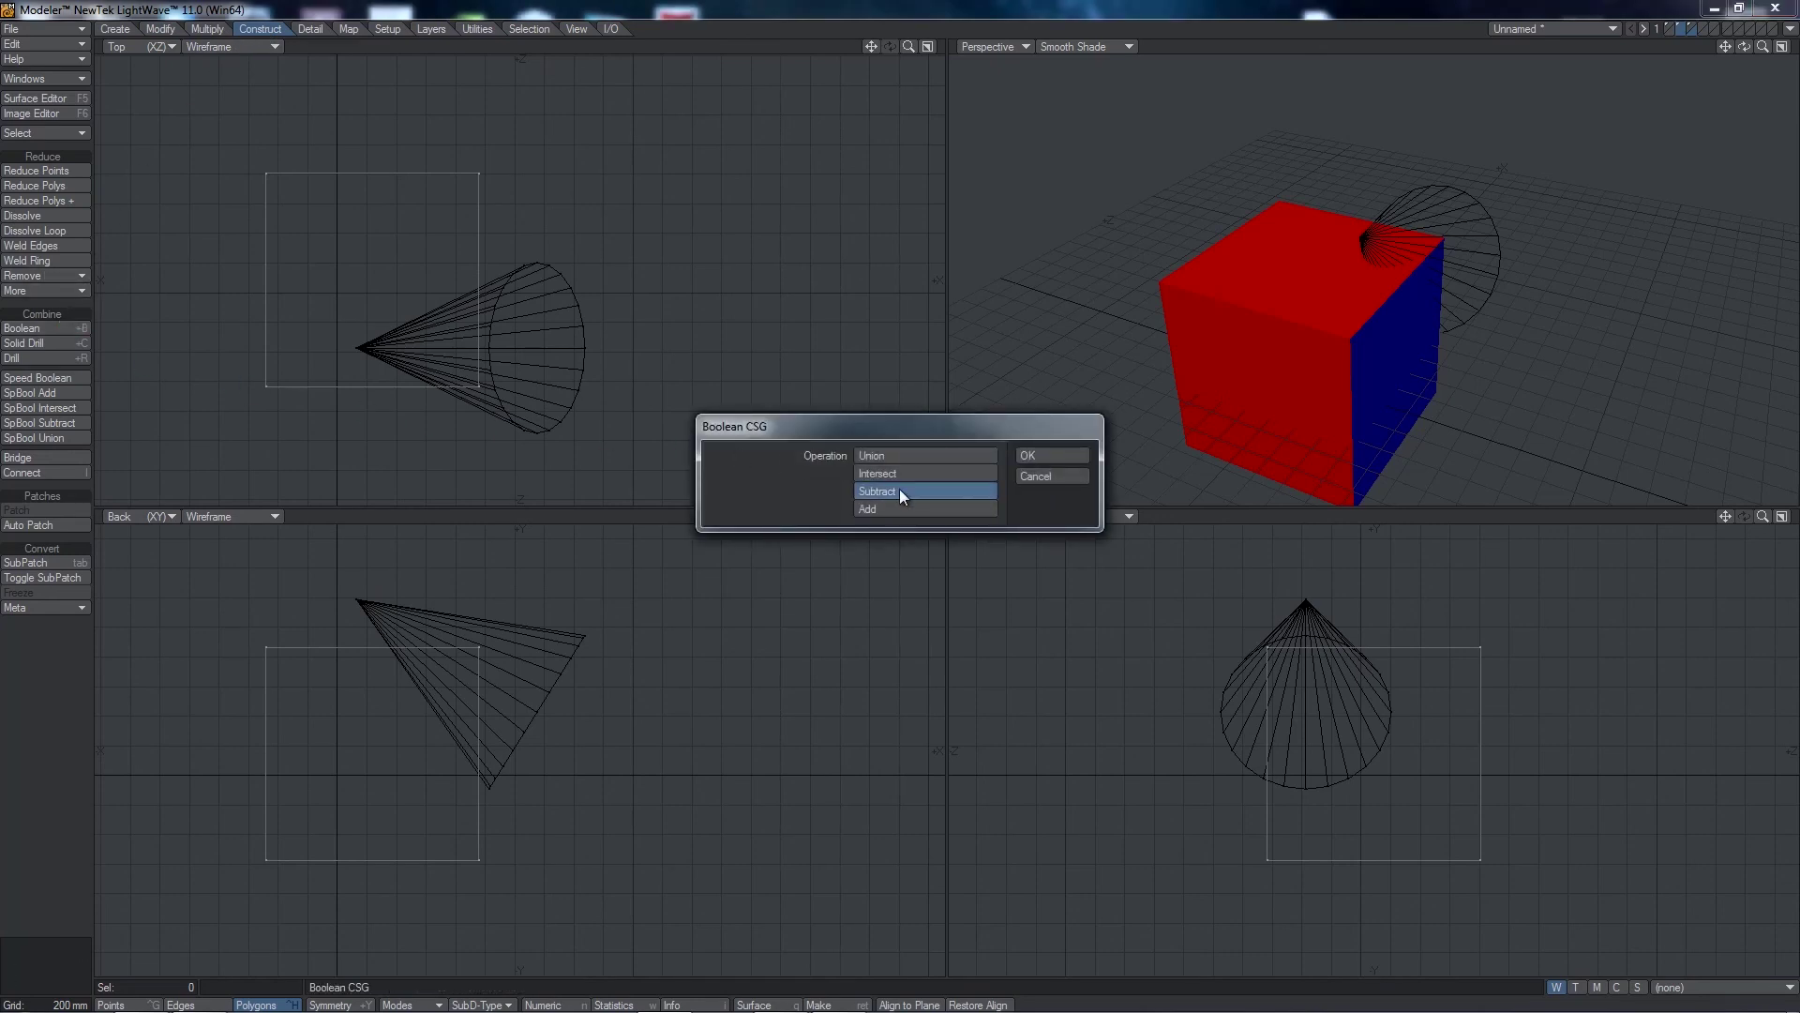
left_click(1056, 455)
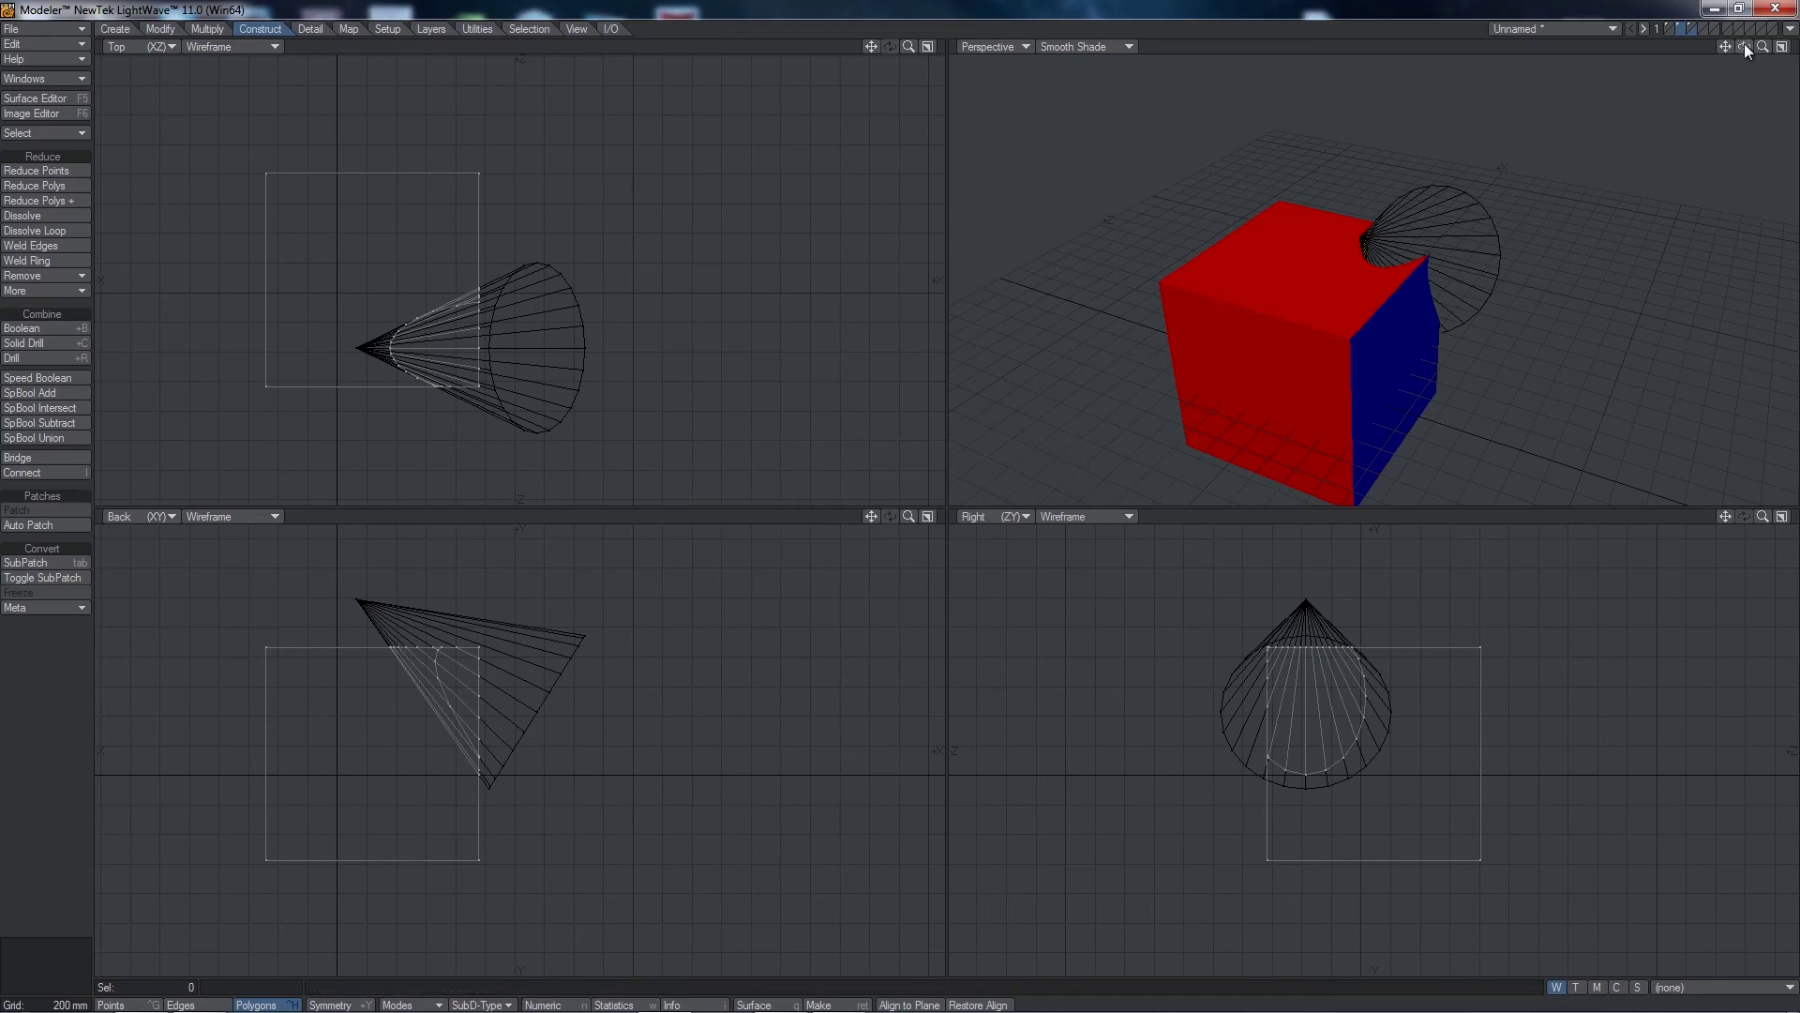
Step: Show only the cube's layer and examine the conical cut from several angles in the Perspective view
left_click_drag(1744, 44, 1585, 122)
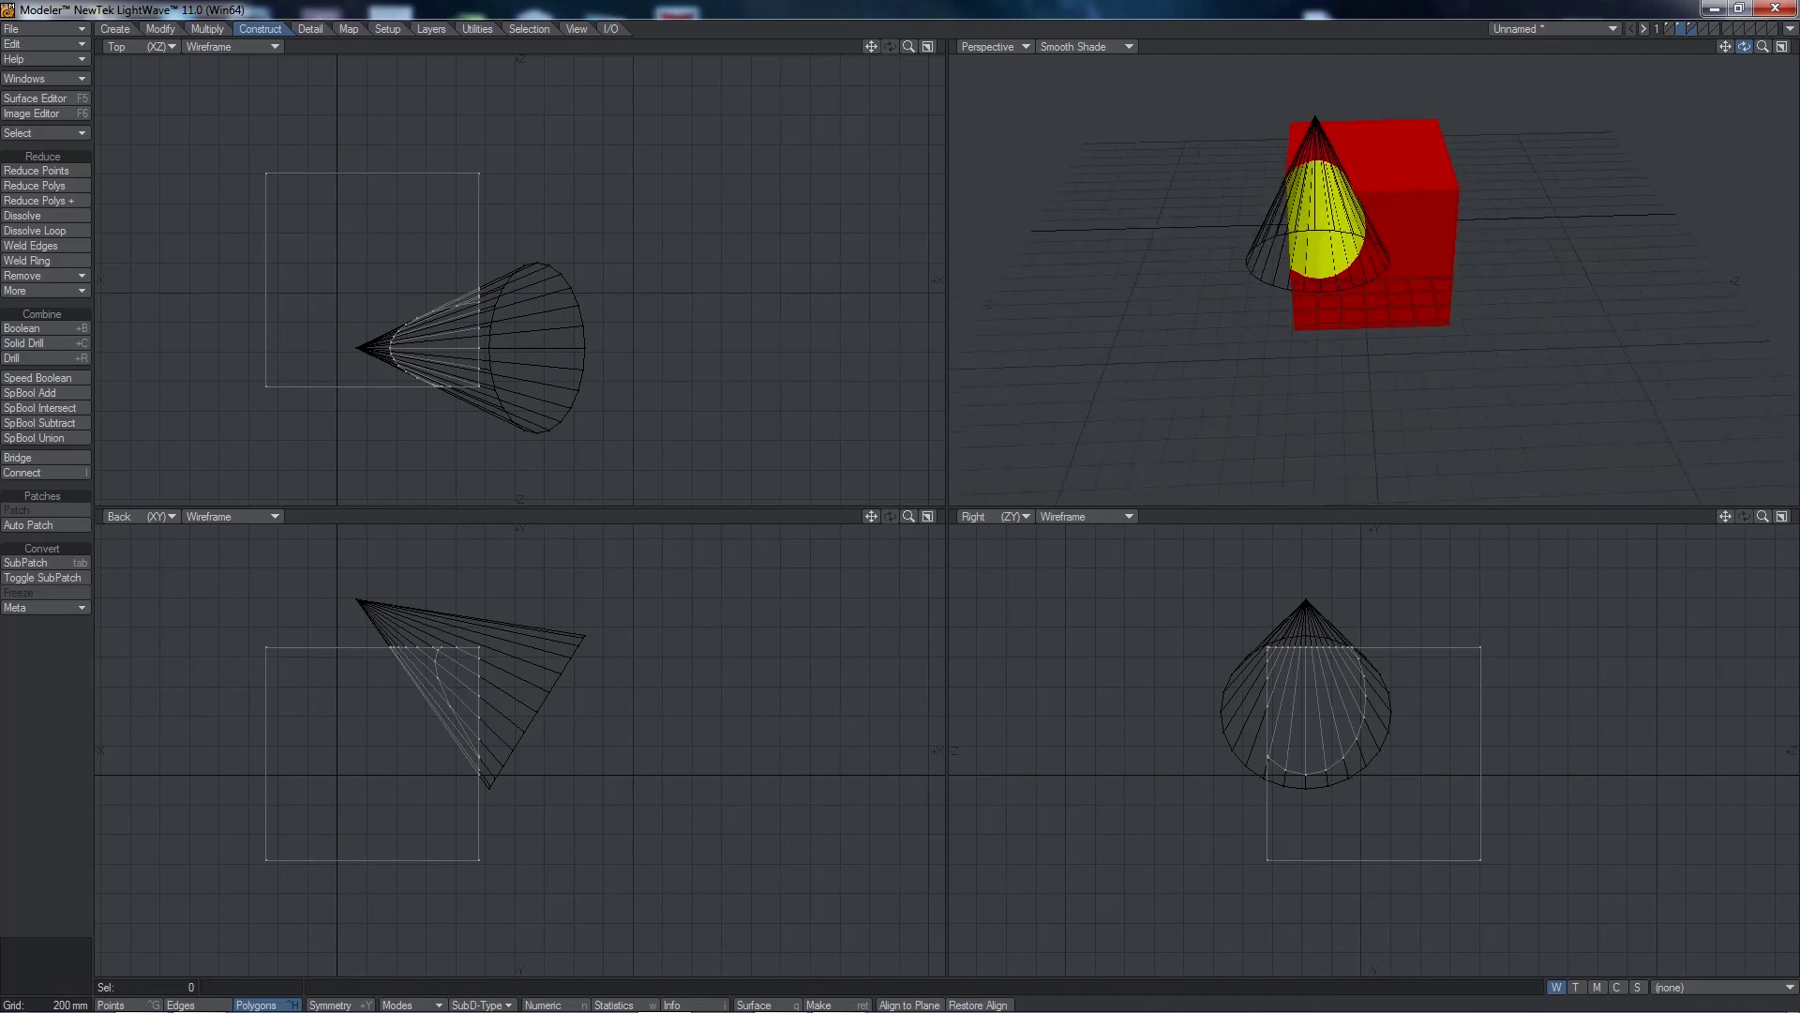
left_click(1679, 21)
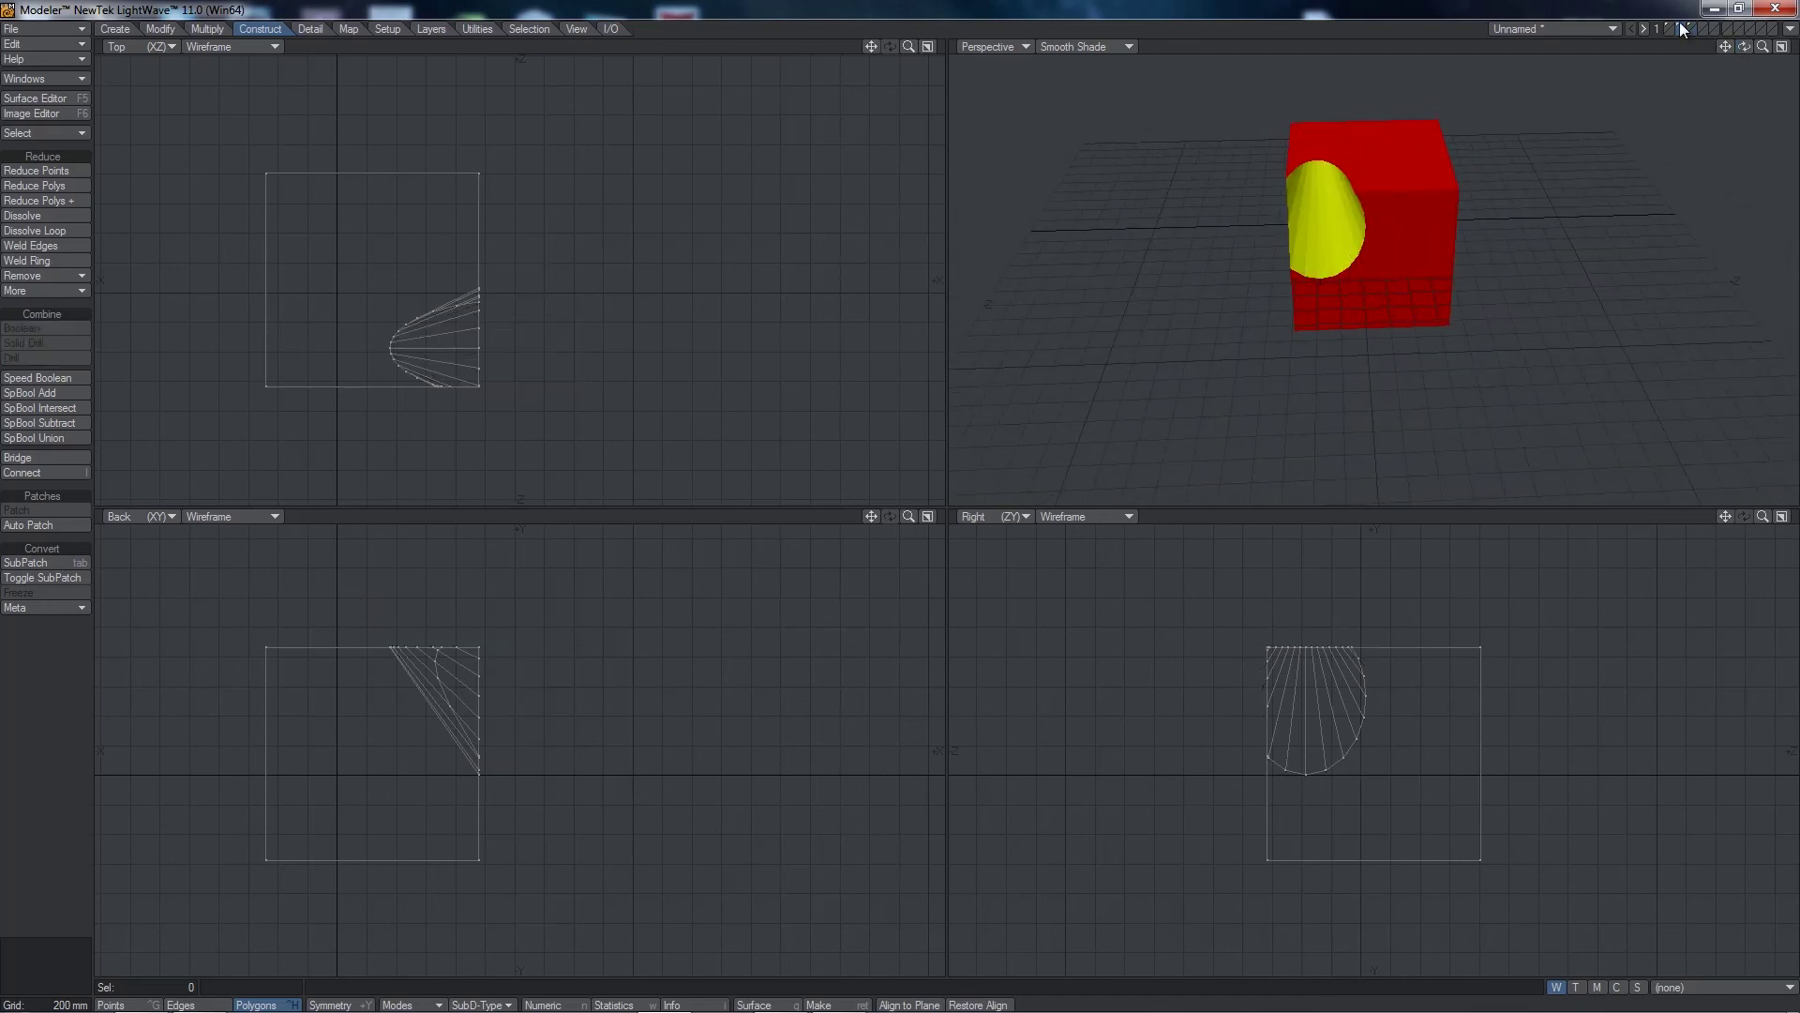
left_click_drag(1744, 46, 1702, 52)
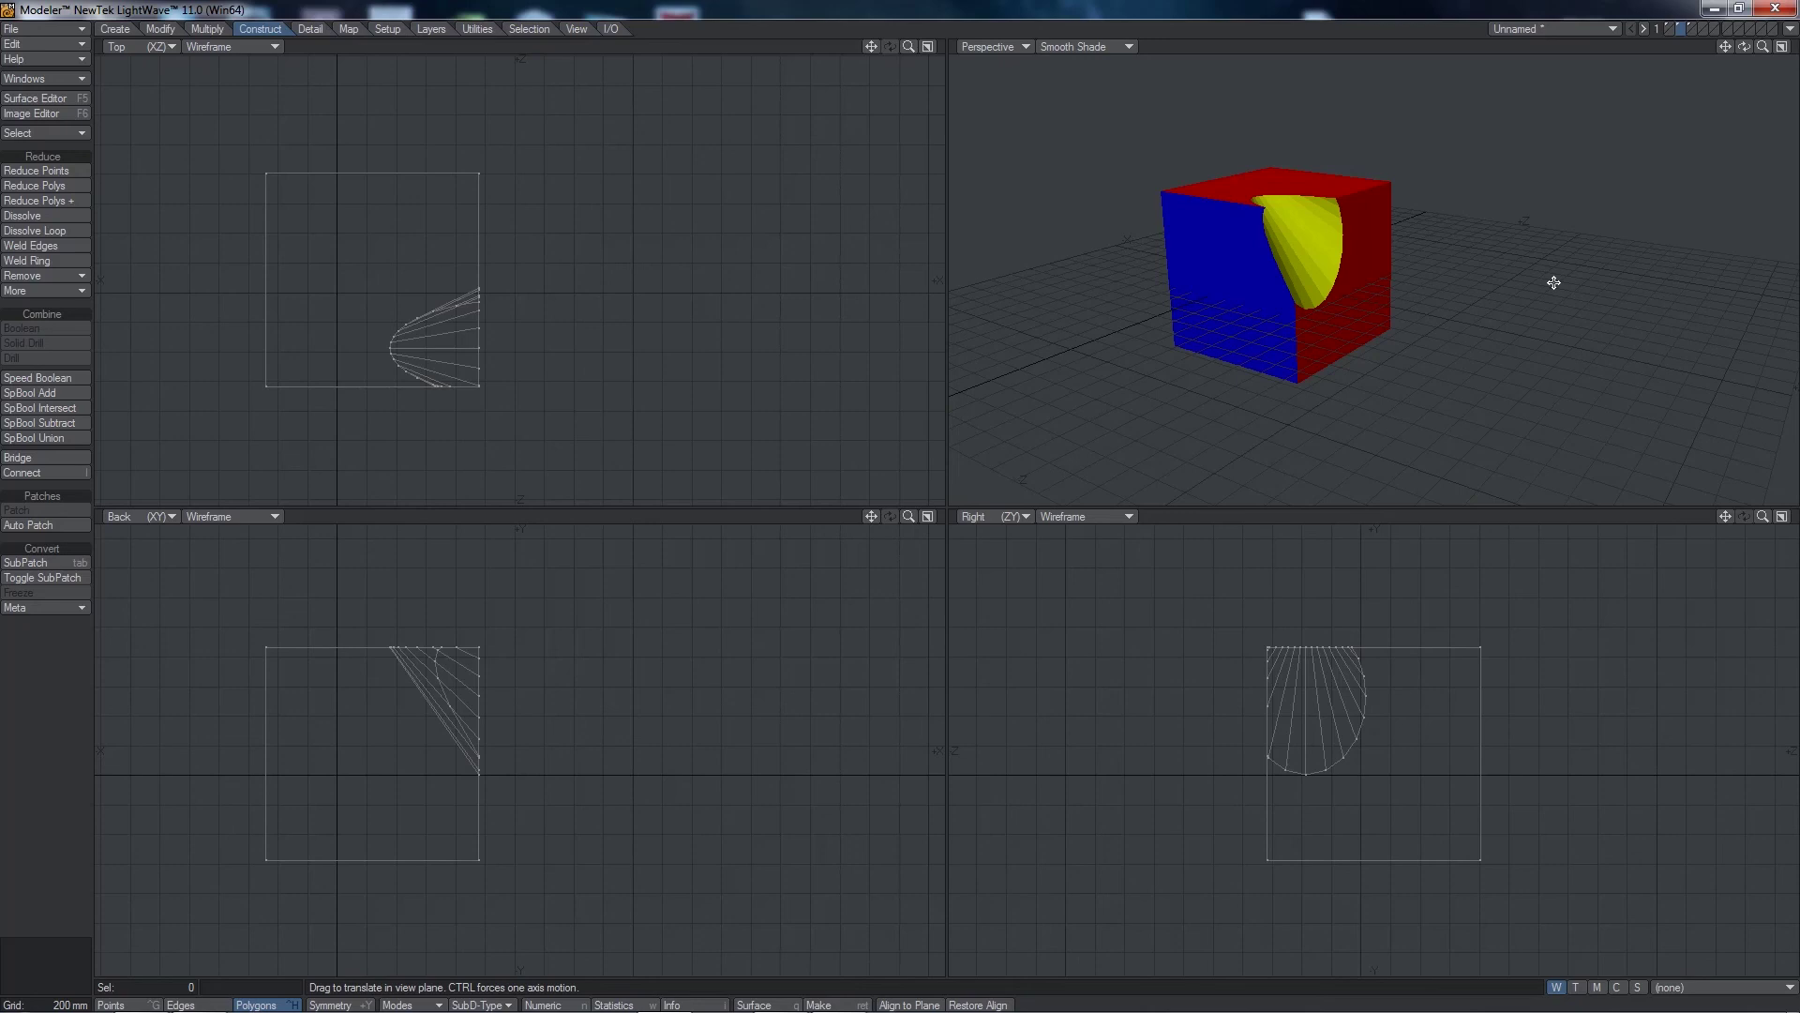
key("period")
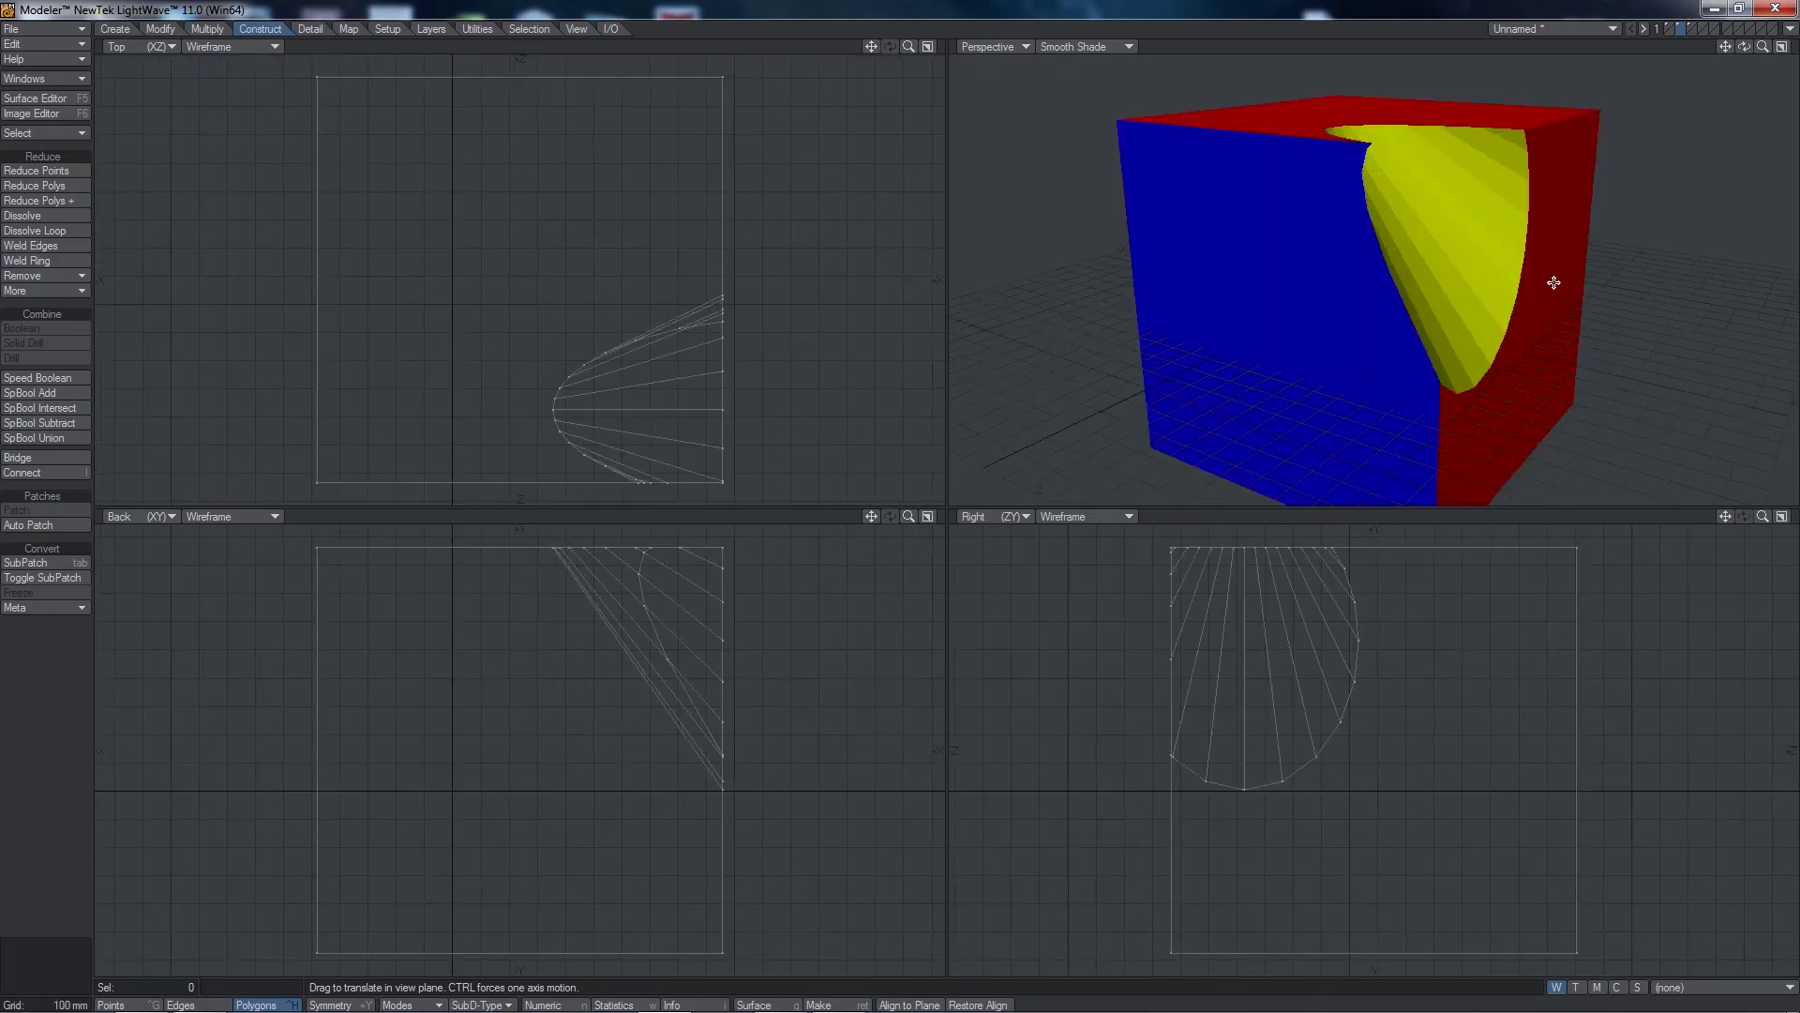
left_click_drag(1742, 52, 1755, 215)
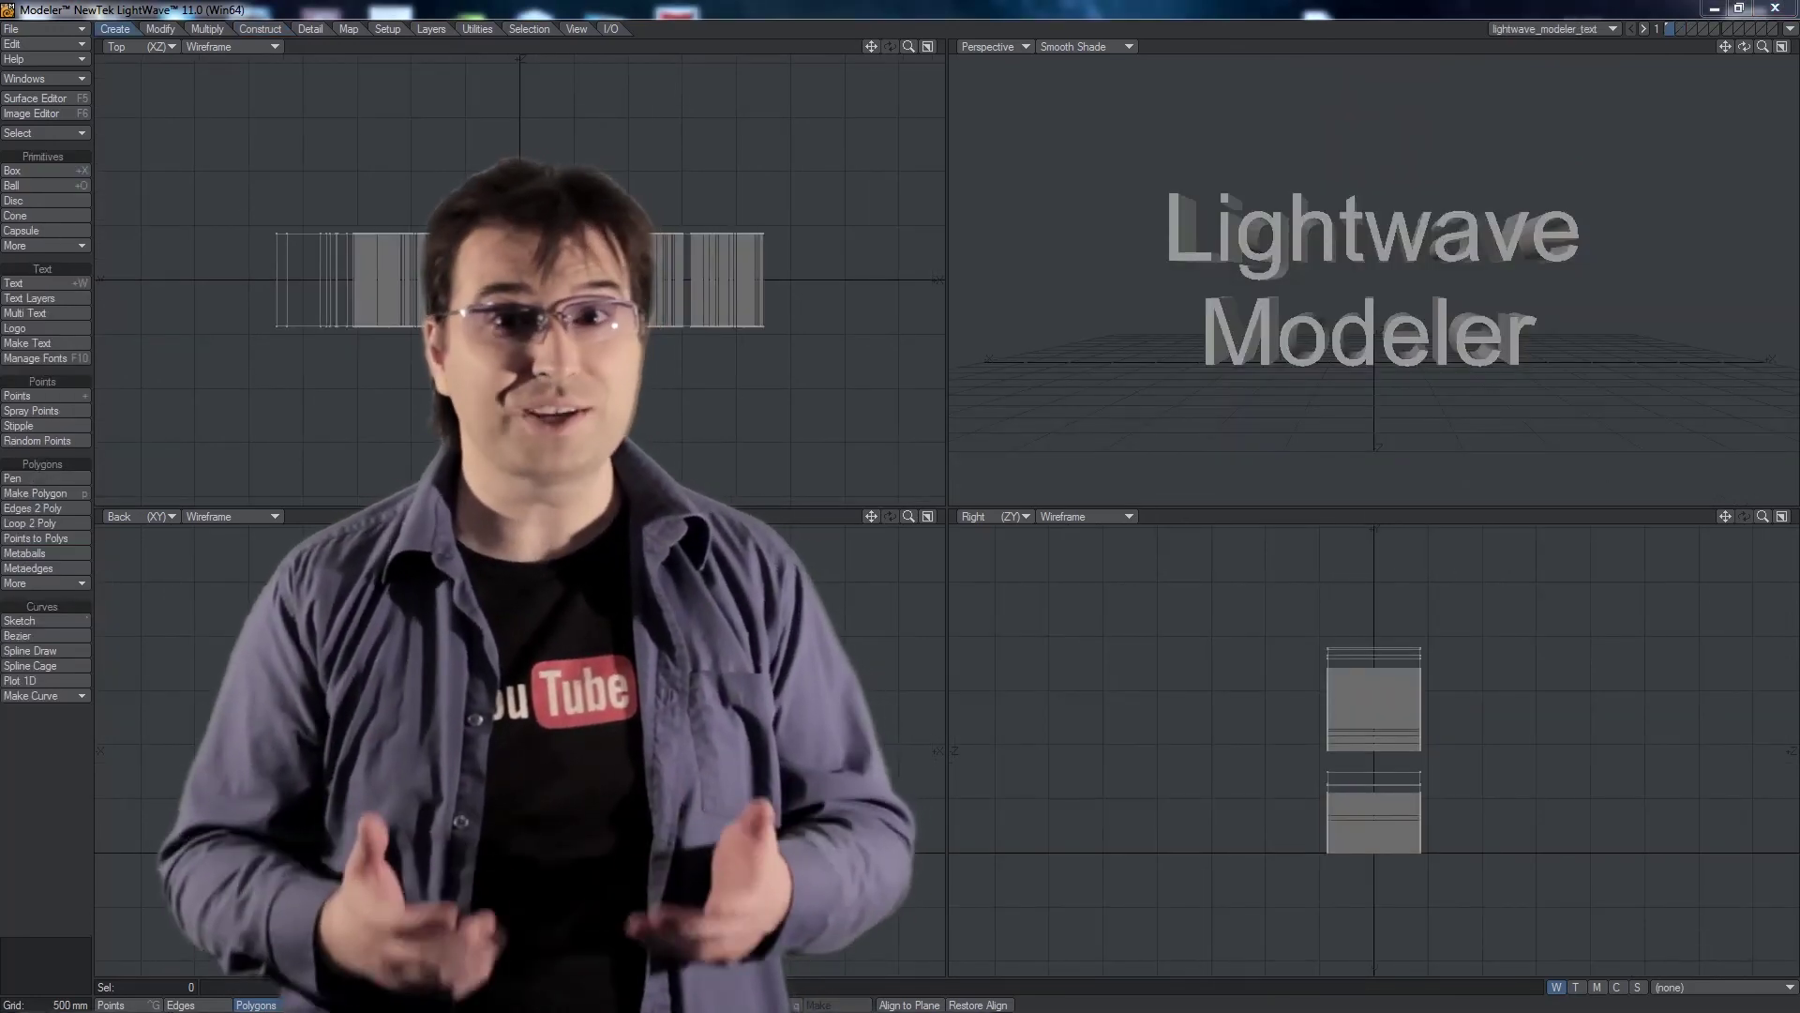
left_click_drag(1744, 46, 1716, 120)
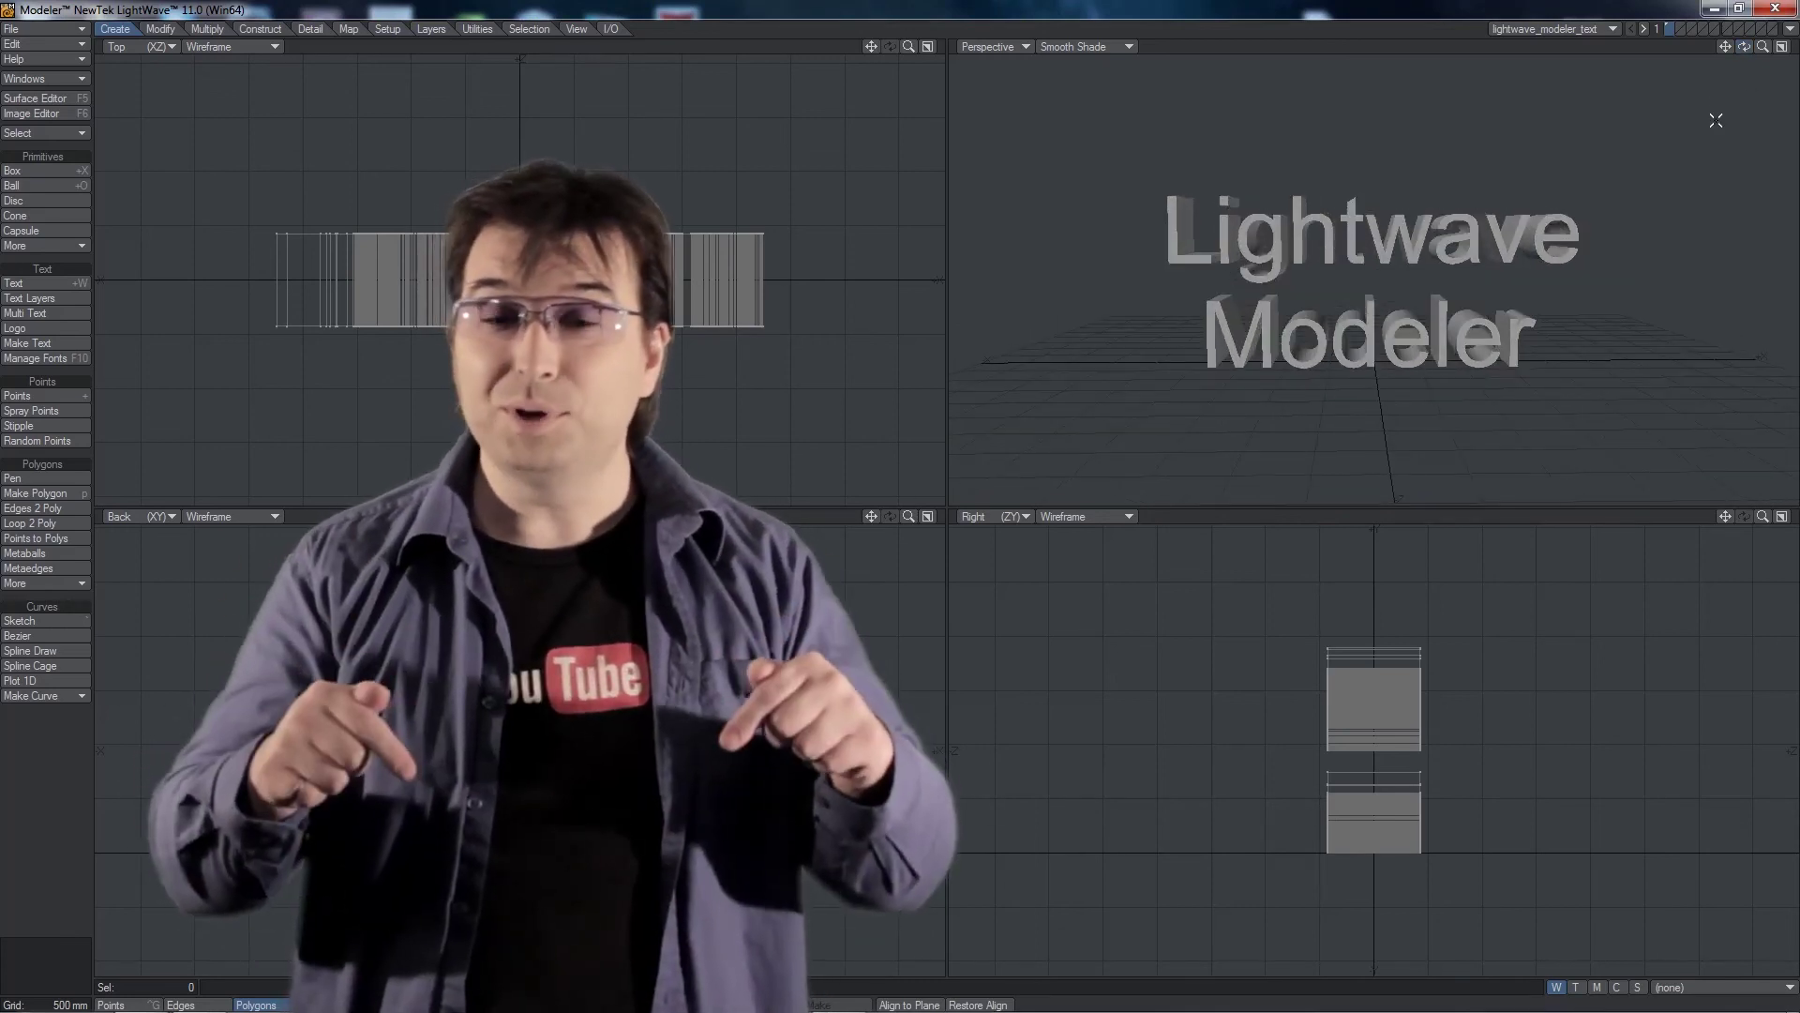
left_click_drag(1745, 46, 1734, 63)
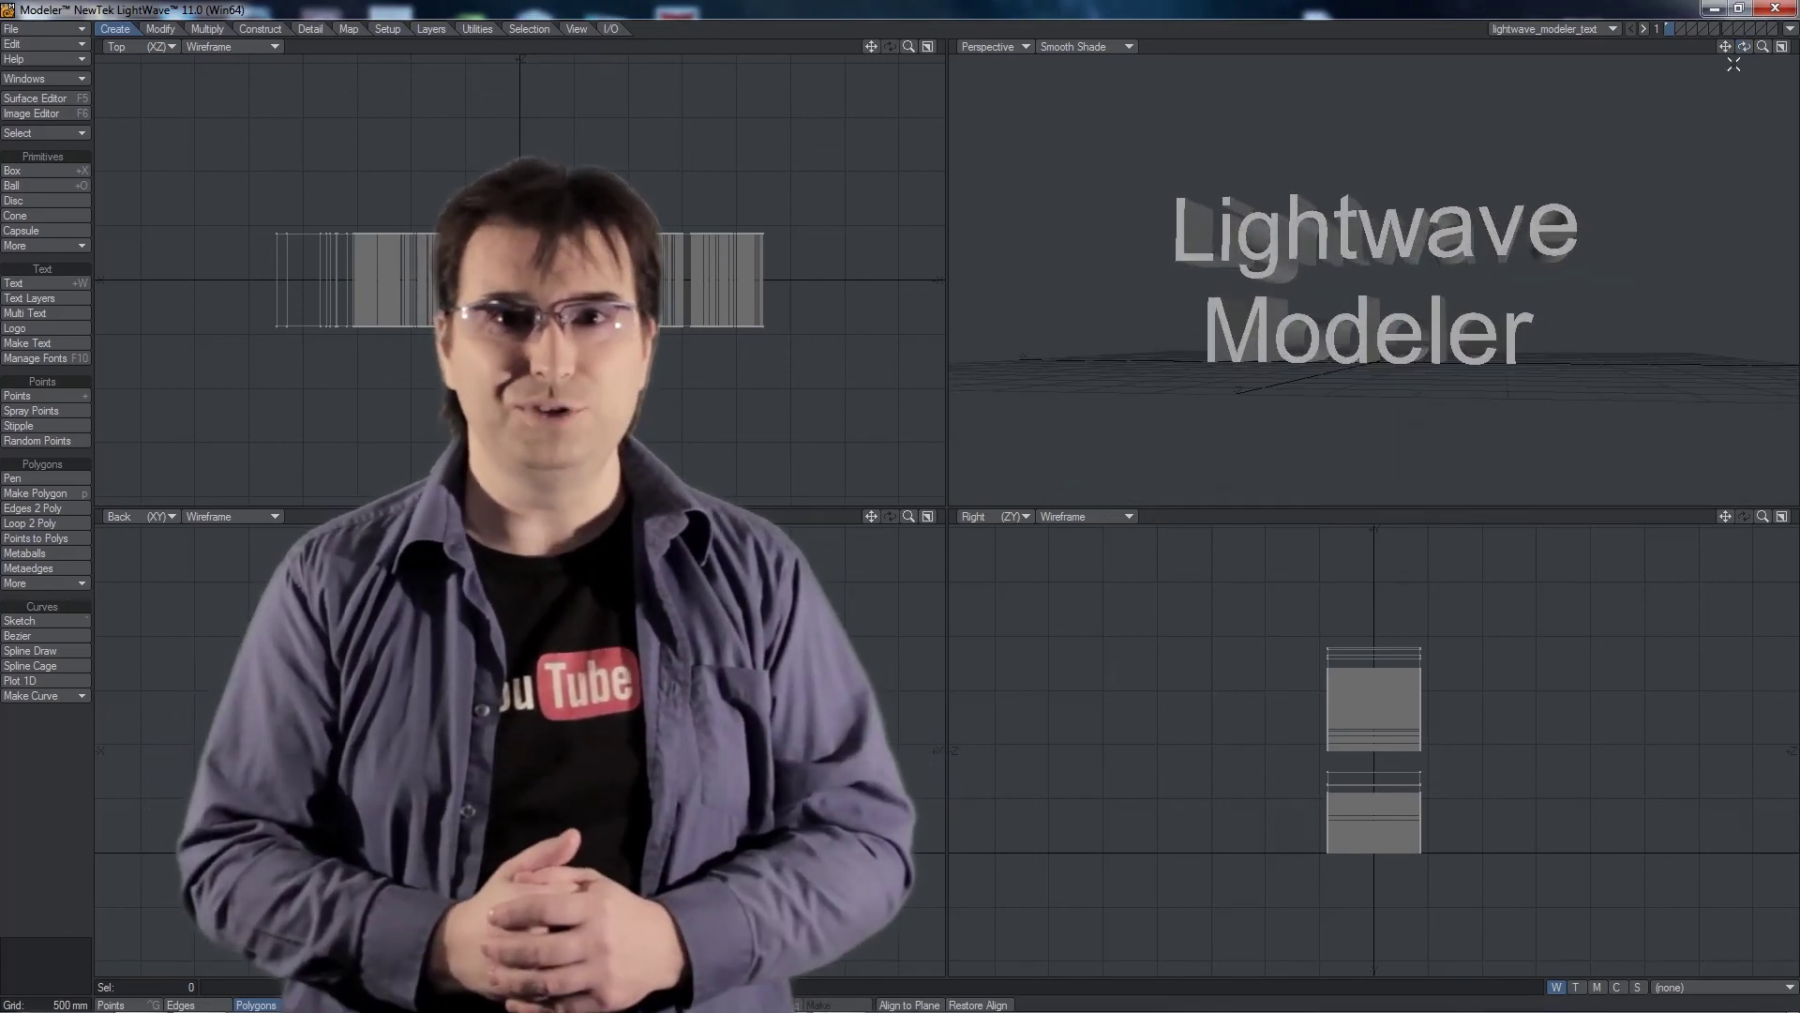